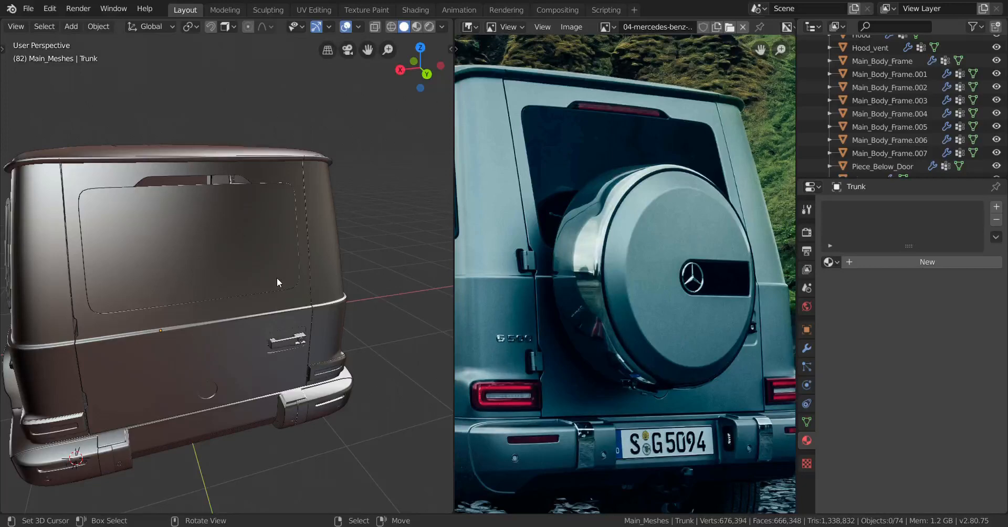
Select the left tail light's outer frame (Main_Body_Frame.002), view its whole mesh, and hide the object.
{"action": "middle_click_drag", "start_coordinate": [263, 346], "coordinate": [221, 263]}
{"action": "scroll", "coordinate": [282, 331], "scroll_direction": "up", "scroll_amount": 4}
{"action": "scroll", "coordinate": [280, 320], "scroll_direction": "up", "scroll_amount": 2}
{"action": "scroll", "coordinate": [279, 320], "scroll_direction": "down", "scroll_amount": 2}
{"action": "scroll", "coordinate": [214, 264], "scroll_direction": "up", "scroll_amount": 4}
{"action": "scroll", "coordinate": [213, 249], "scroll_direction": "down", "scroll_amount": 3}
{"action": "scroll", "coordinate": [224, 262], "scroll_direction": "up", "scroll_amount": 3}
{"action": "middle_click_drag", "start_coordinate": [274, 287], "coordinate": [297, 215]}
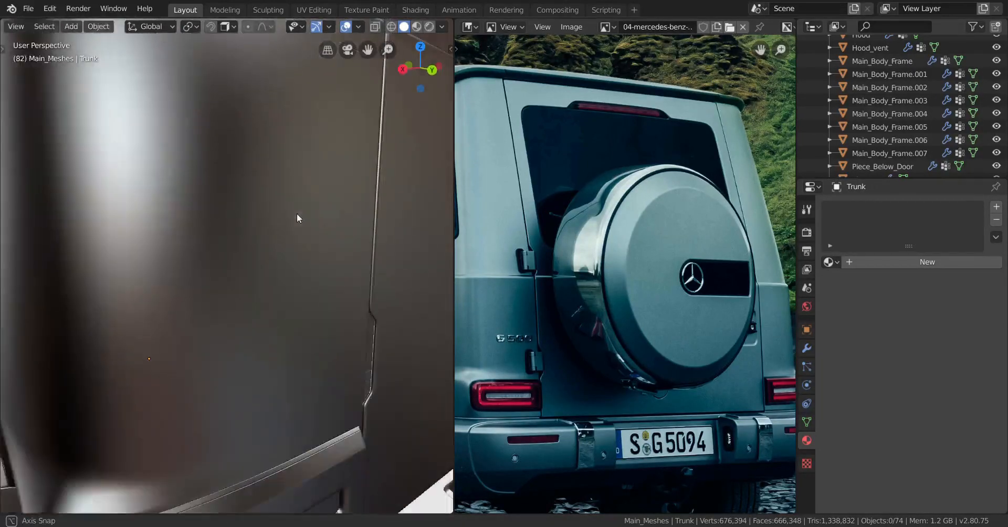
{"action": "right_click", "coordinate": [288, 497]}
{"action": "scroll", "coordinate": [279, 425], "scroll_direction": "down", "scroll_amount": 6}
{"action": "key", "text": "Tab"}
{"action": "scroll", "coordinate": [279, 406], "scroll_direction": "up", "scroll_amount": 3}
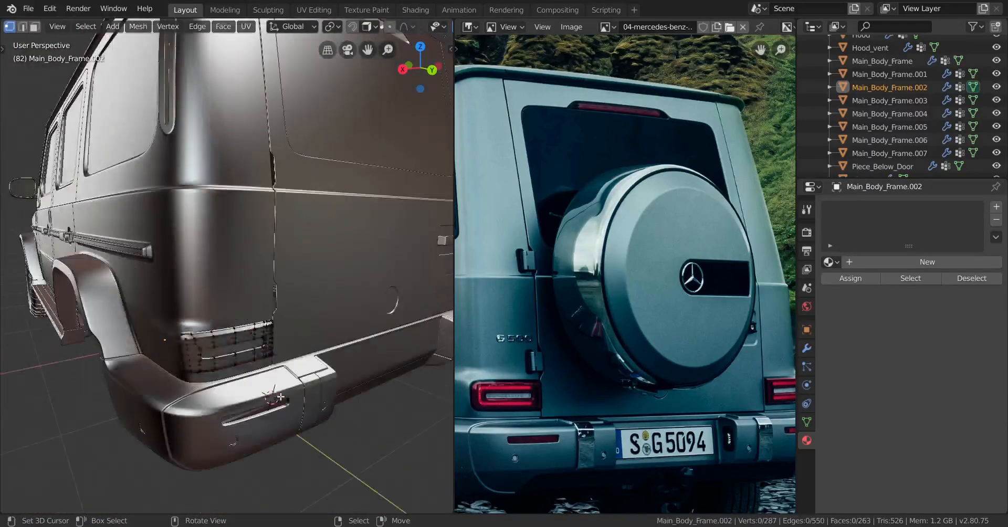
{"action": "key", "text": "a"}
{"action": "scroll", "coordinate": [281, 397], "scroll_direction": "up", "scroll_amount": 5}
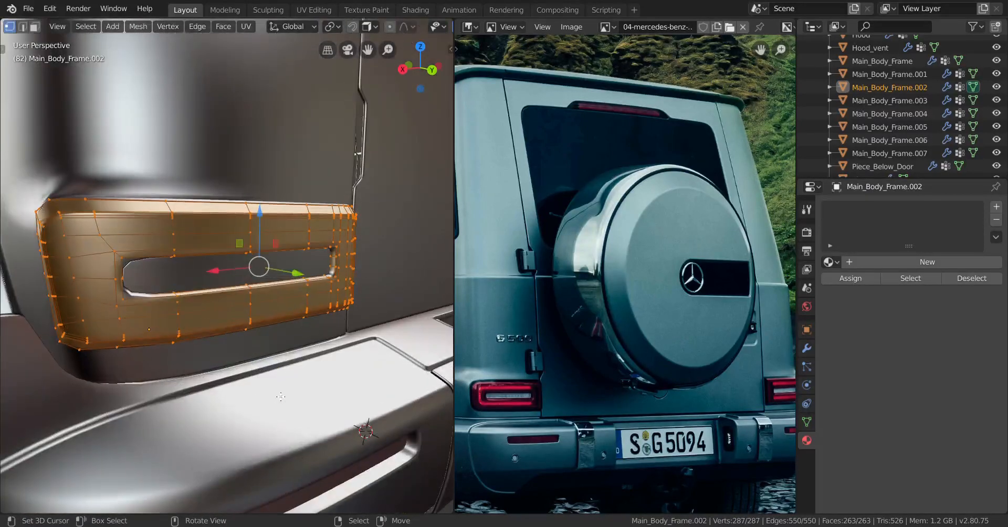
{"action": "key", "text": "Tab"}
{"action": "key", "text": "h"}
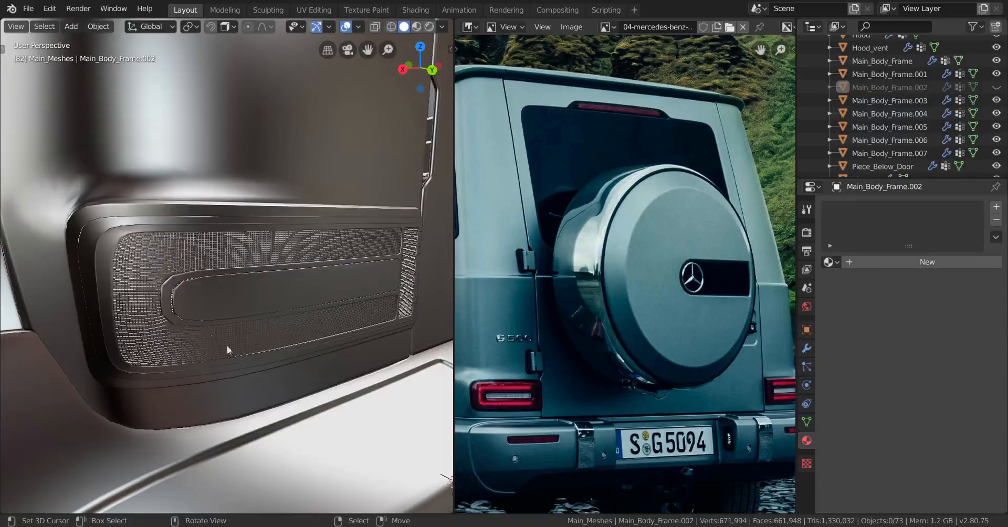
Start the Shortcut VUr on-screen key display.
{"action": "middle_click_drag", "start_coordinate": [227, 345], "coordinate": [215, 321]}
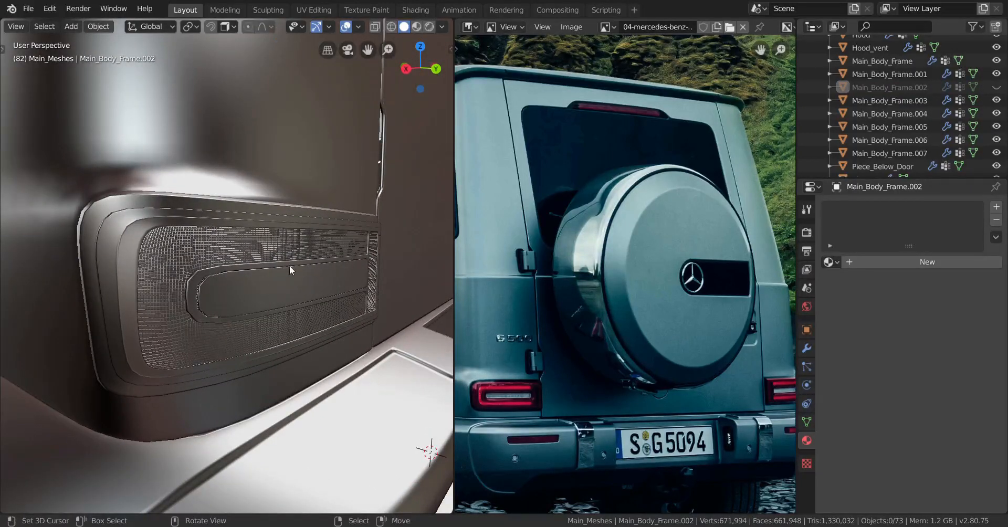
{"action": "key", "text": "n"}
{"action": "left_click", "coordinate": [382, 61]}
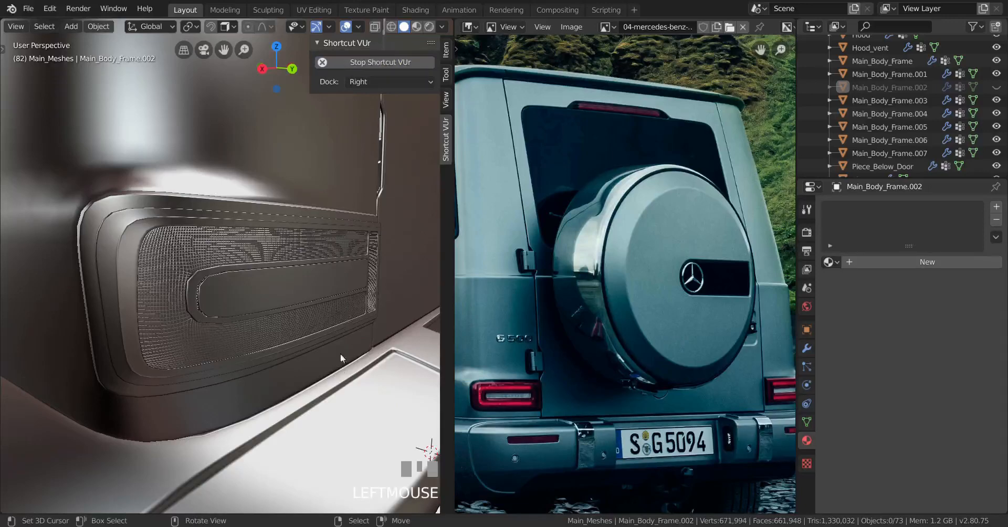
Hide the tail light's flat central panel and apply Shade Smooth to the outer patterned mesh (Main_Body_Frame.004).
{"action": "middle_click_drag", "start_coordinate": [349, 351], "coordinate": [345, 335]}
{"action": "scroll", "coordinate": [338, 335], "scroll_direction": "up", "scroll_amount": 3}
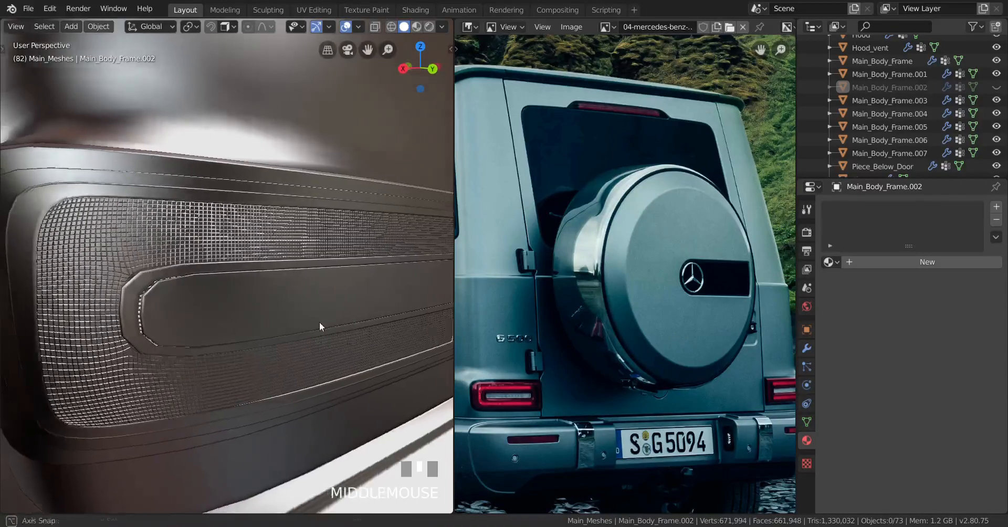
{"action": "left_click", "coordinate": [318, 313]}
{"action": "key", "text": "h"}
{"action": "right_click", "coordinate": [237, 258]}
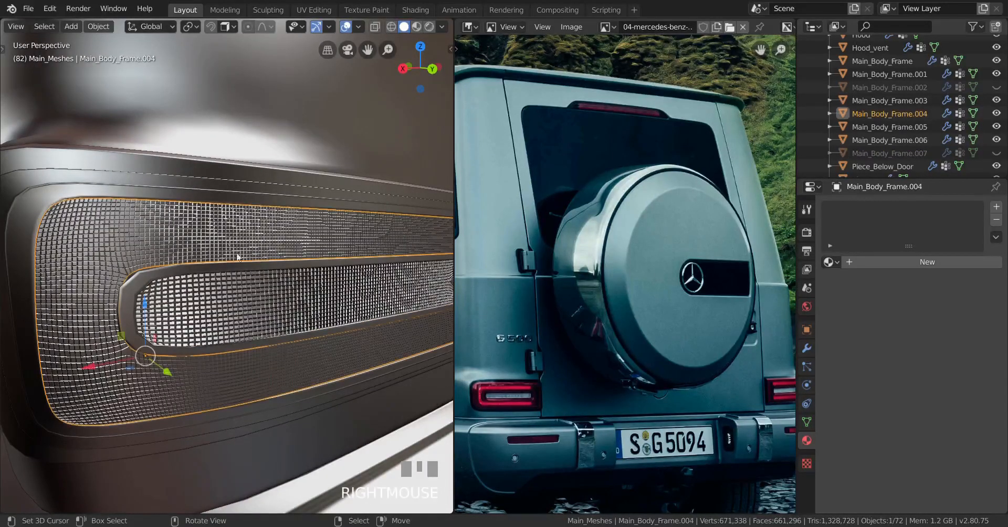
{"action": "left_click", "coordinate": [103, 28]}
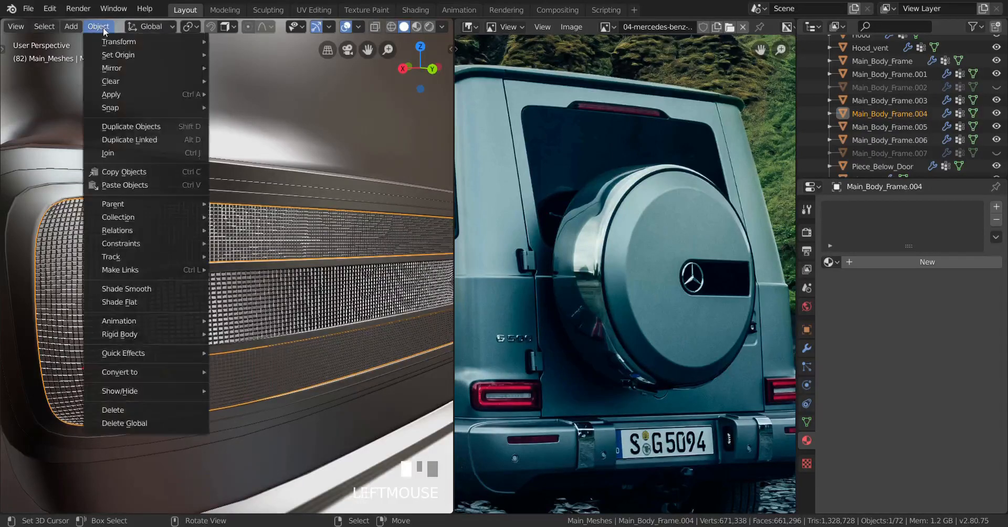
{"action": "left_click", "coordinate": [159, 294]}
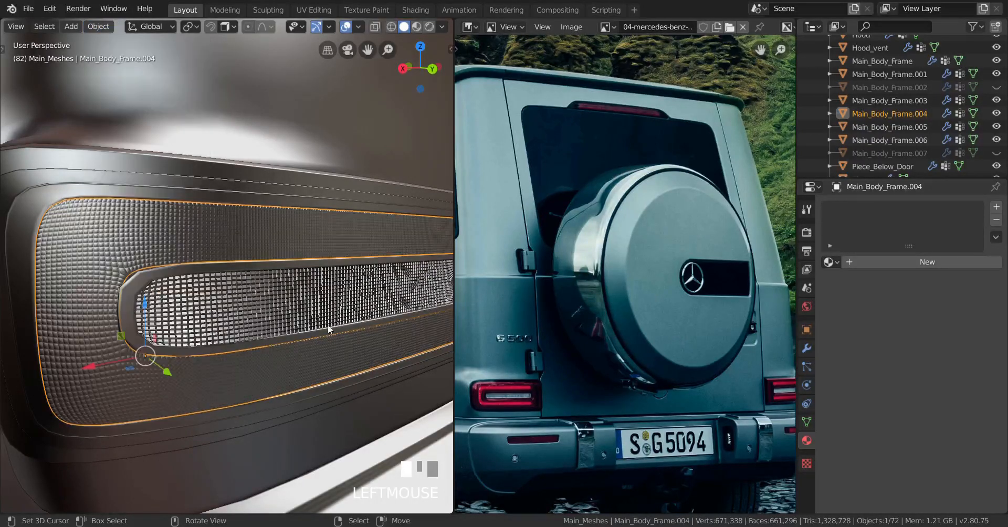
Hide the outer patterned mesh and apply Shade Smooth to the central patterned insert (Main_Body_Frame.006).
{"action": "key", "text": "h"}
{"action": "right_click", "coordinate": [220, 303]}
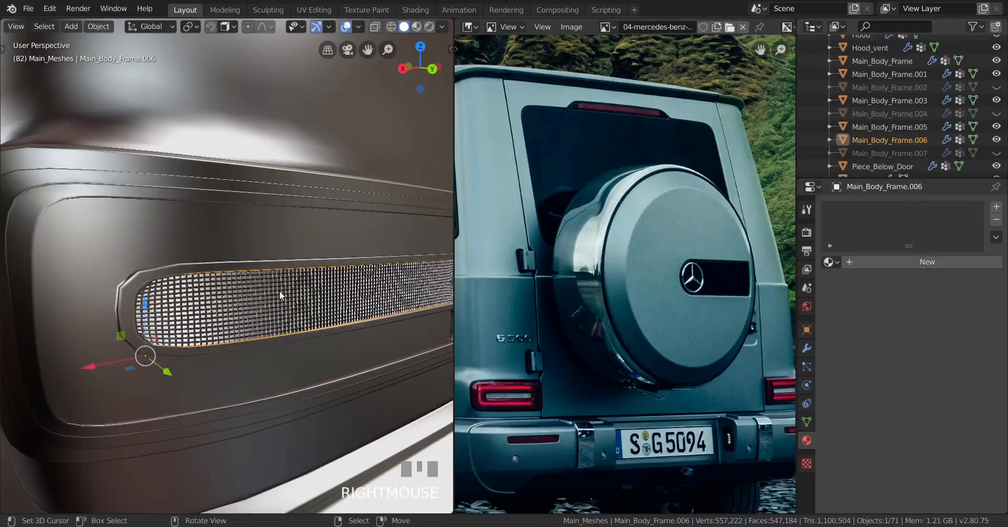
{"action": "left_click", "coordinate": [100, 30]}
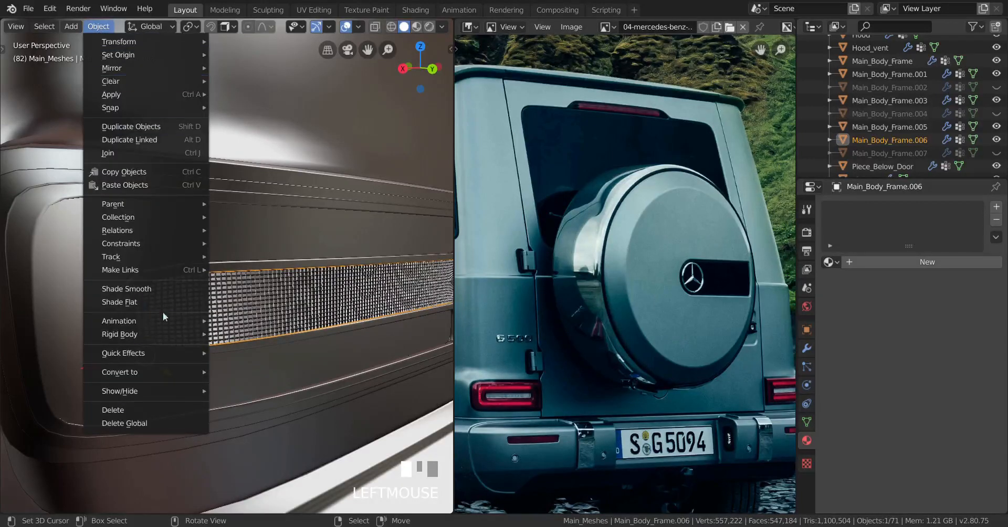
{"action": "left_click", "coordinate": [153, 294]}
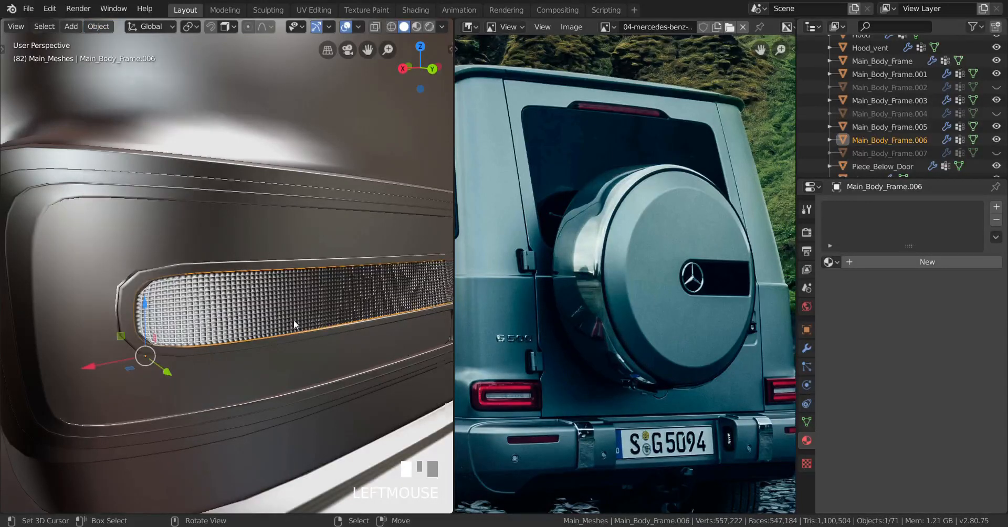
Recalculate the normals of the tail light's central patterned insert.
{"action": "middle_click_drag", "start_coordinate": [294, 324], "coordinate": [292, 332]}
{"action": "scroll", "coordinate": [286, 329], "scroll_direction": "up", "scroll_amount": 2}
{"action": "scroll", "coordinate": [292, 332], "scroll_direction": "up", "scroll_amount": 2}
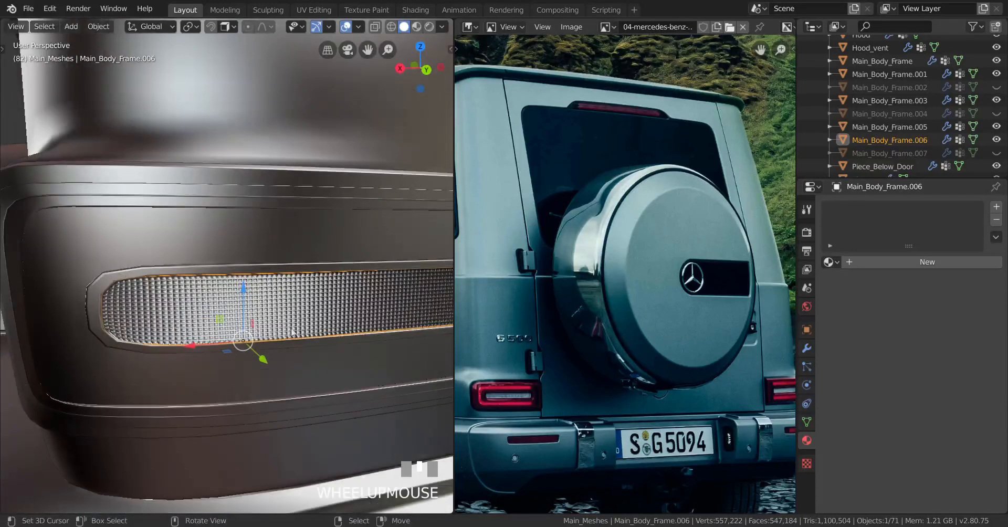
{"action": "key", "text": "Tab"}
{"action": "key", "text": "shift+n"}
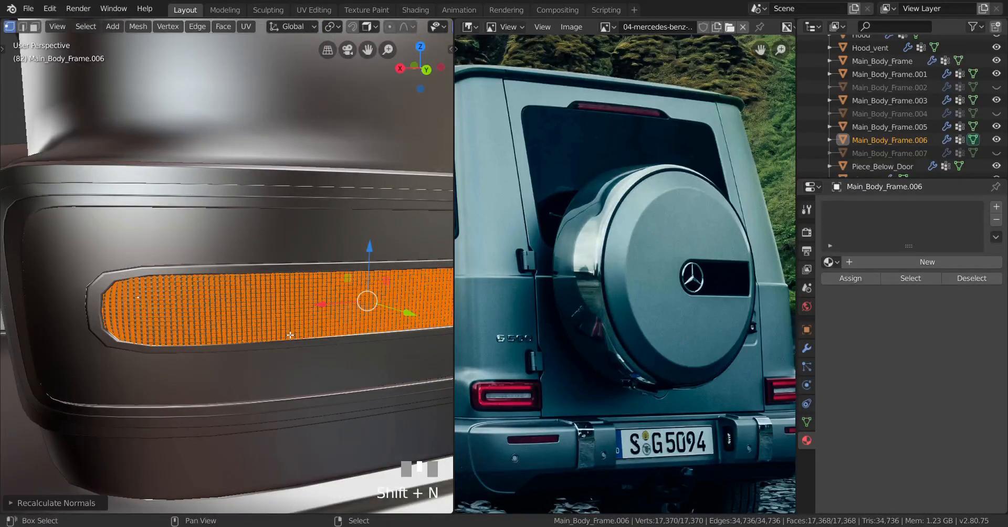
{"action": "key", "text": "Tab"}
Unhide all the hidden tail light parts.
{"action": "middle_click_drag", "start_coordinate": [231, 328], "coordinate": [286, 299]}
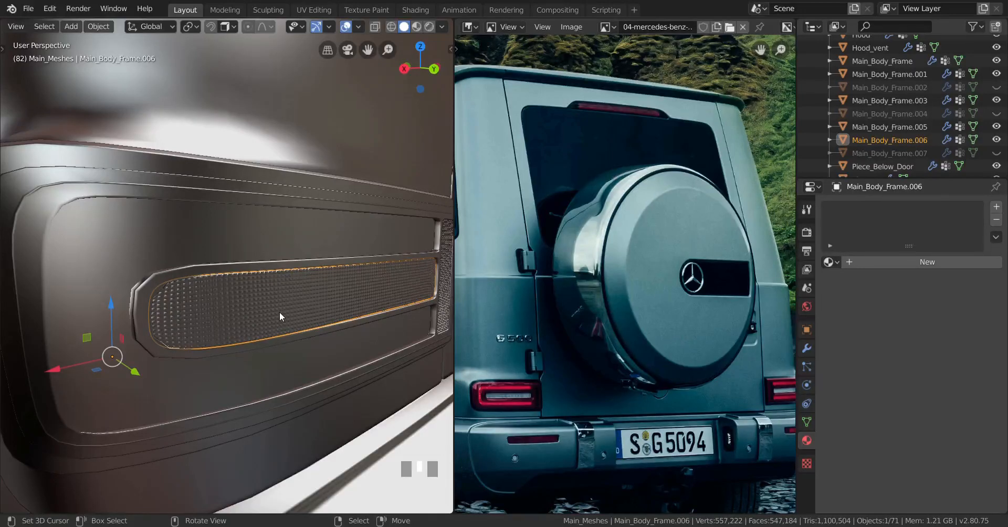
{"action": "key", "text": "alt+h"}
{"action": "scroll", "coordinate": [279, 312], "scroll_direction": "down", "scroll_amount": 5}
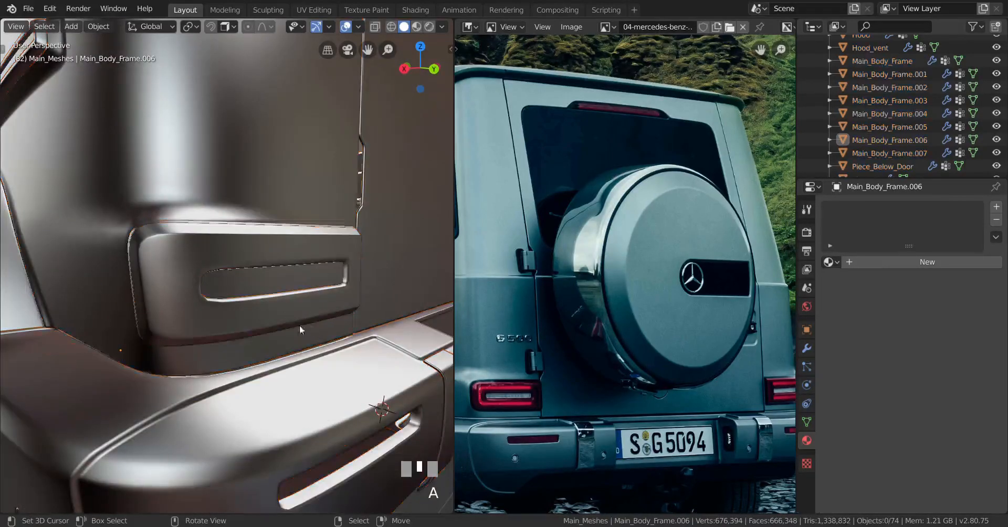
Open the rear bumper mesh for editing around its reflector slot, in wireframe with all geometry selected.
{"action": "middle_click_drag", "start_coordinate": [299, 326], "coordinate": [237, 297]}
{"action": "scroll", "coordinate": [329, 327], "scroll_direction": "up", "scroll_amount": 2}
{"action": "left_click", "coordinate": [329, 327]}
{"action": "scroll", "coordinate": [336, 331], "scroll_direction": "up", "scroll_amount": 3}
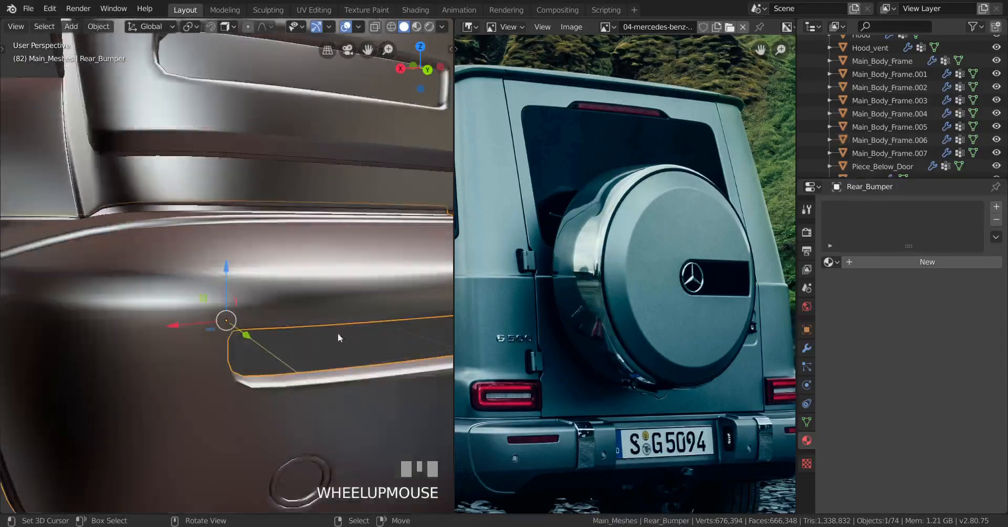
{"action": "middle_click_drag", "start_coordinate": [338, 333], "coordinate": [209, 333], "text": "shift"}
{"action": "key", "text": "Tab"}
{"action": "scroll", "coordinate": [282, 340], "scroll_direction": "up", "scroll_amount": 2}
{"action": "middle_click_drag", "start_coordinate": [281, 340], "coordinate": [220, 340], "text": "shift"}
{"action": "key", "text": "shift+z"}
{"action": "key", "text": "a"}
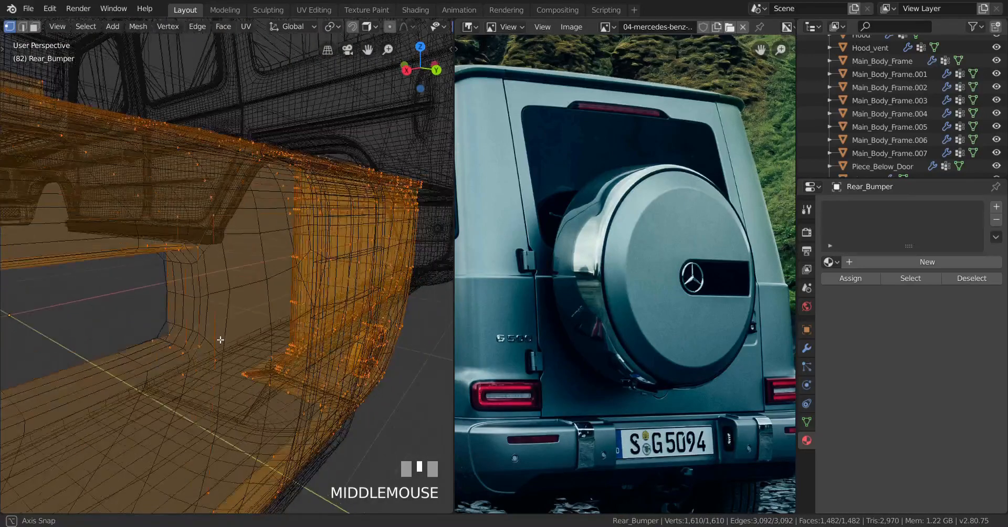
Select only the edge loop inside the rear bumper's reflector slot, using the reference photo's red reflector as a guide.
{"action": "scroll", "coordinate": [689, 275], "scroll_direction": "up", "scroll_amount": 4}
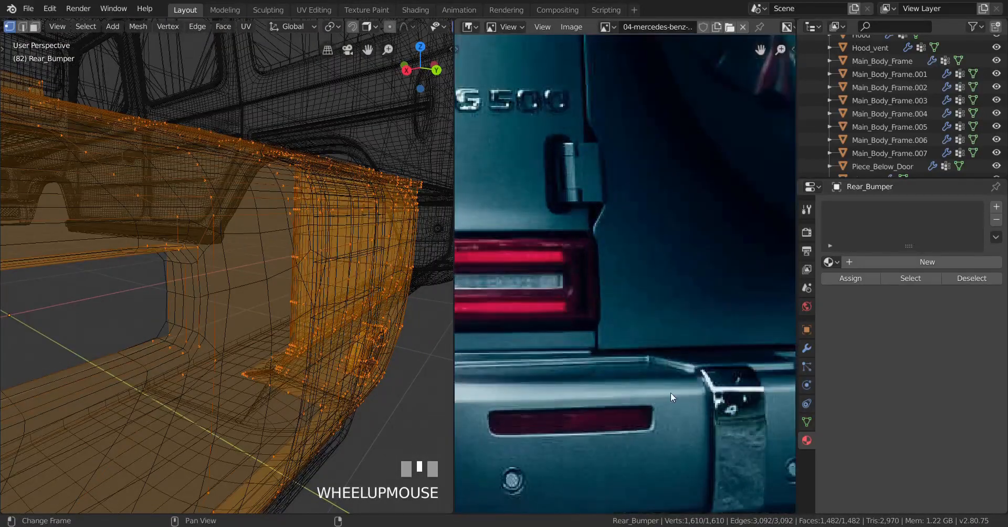
{"action": "middle_click_drag", "start_coordinate": [670, 393], "coordinate": [673, 310]}
{"action": "scroll", "coordinate": [688, 411], "scroll_direction": "up", "scroll_amount": 1}
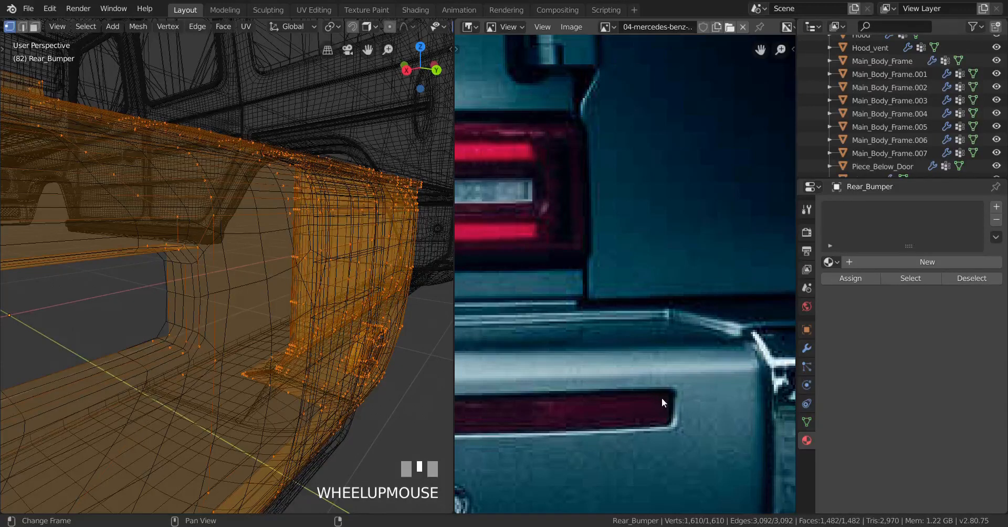
{"action": "middle_click_drag", "start_coordinate": [662, 398], "coordinate": [710, 365]}
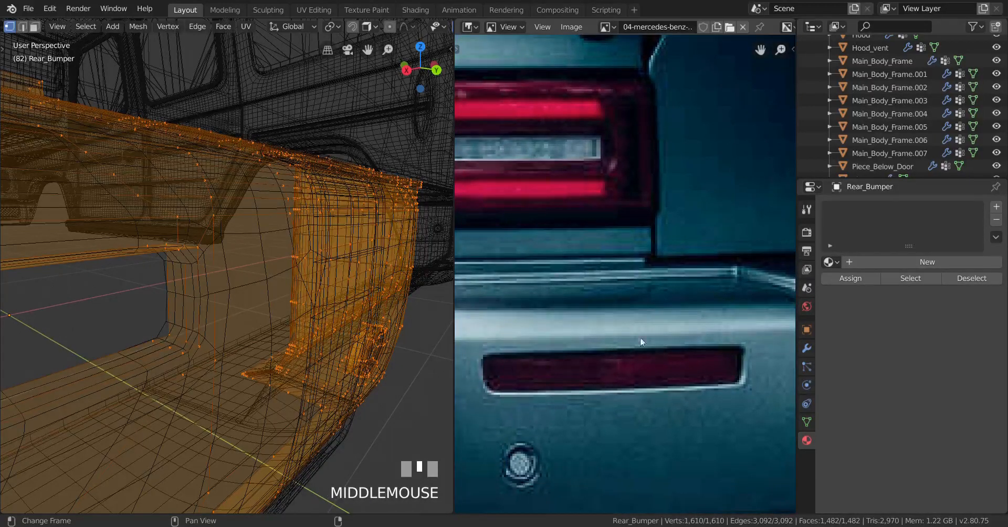
{"action": "key", "text": "z"}
{"action": "mouse_move", "coordinate": [254, 379]}
{"action": "middle_mouse_down"}
{"action": "mouse_move", "coordinate": [266, 378]}
{"action": "mouse_move", "coordinate": [236, 374]}
{"action": "mouse_move", "coordinate": [202, 339]}
{"action": "middle_mouse_up"}
{"action": "key", "text": "z"}
{"action": "scroll", "coordinate": [215, 374], "scroll_direction": "up", "scroll_amount": 2}
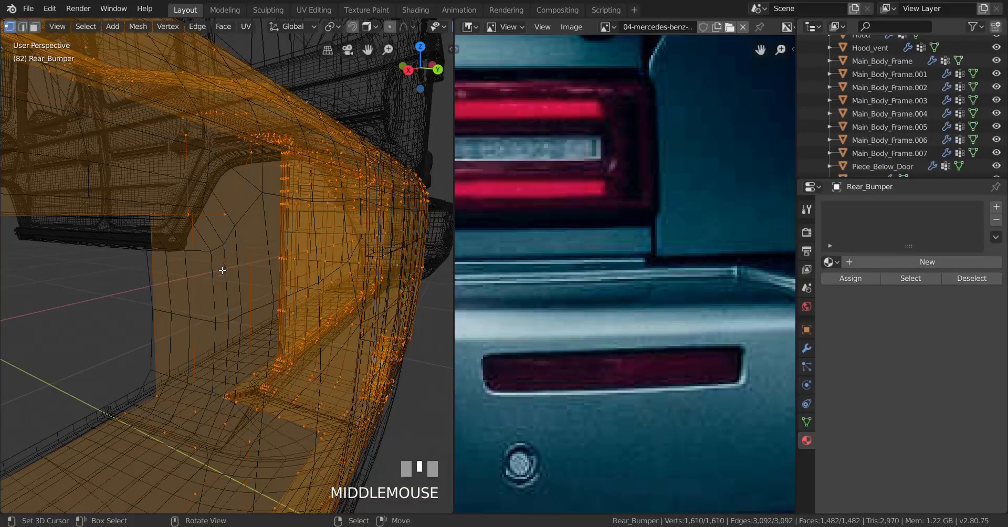
{"action": "right_click", "coordinate": [187, 276], "text": "alt"}
{"action": "scroll", "coordinate": [235, 324], "scroll_direction": "down", "scroll_amount": 3}
{"action": "mouse_move", "coordinate": [194, 356]}
{"action": "middle_mouse_down"}
{"action": "mouse_move", "coordinate": [75, 395]}
{"action": "mouse_move", "coordinate": [158, 315]}
{"action": "mouse_move", "coordinate": [260, 304]}
{"action": "mouse_move", "coordinate": [261, 338]}
{"action": "mouse_move", "coordinate": [300, 326]}
{"action": "middle_mouse_up"}
{"action": "scroll", "coordinate": [260, 303], "scroll_direction": "up", "scroll_amount": 2}
{"action": "key", "text": "z"}
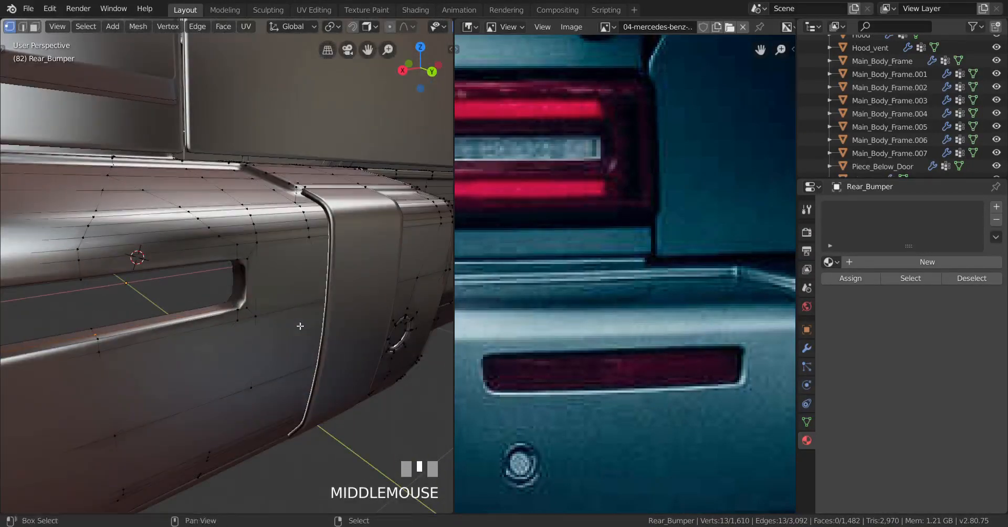
Duplicate the reflector slot's edge loop in place and separate it from the bumper into its own object.
{"action": "key", "text": "shift+d"}
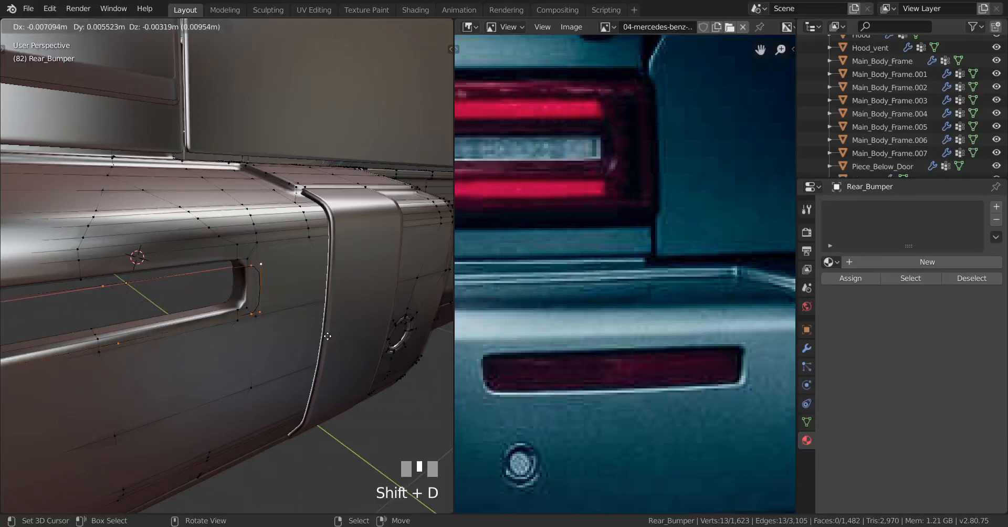
{"action": "right_click", "coordinate": [328, 336]}
{"action": "key", "text": "p"}
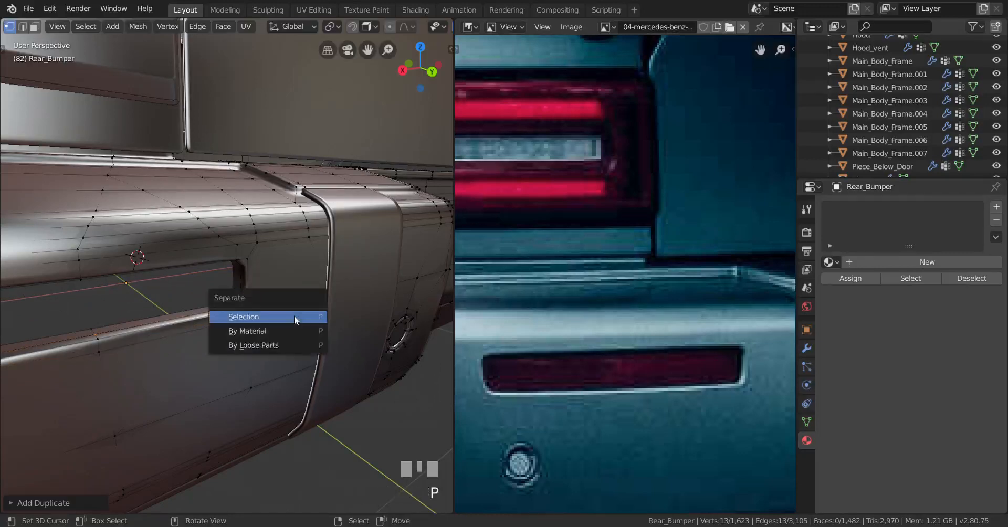
{"action": "left_click", "coordinate": [294, 317]}
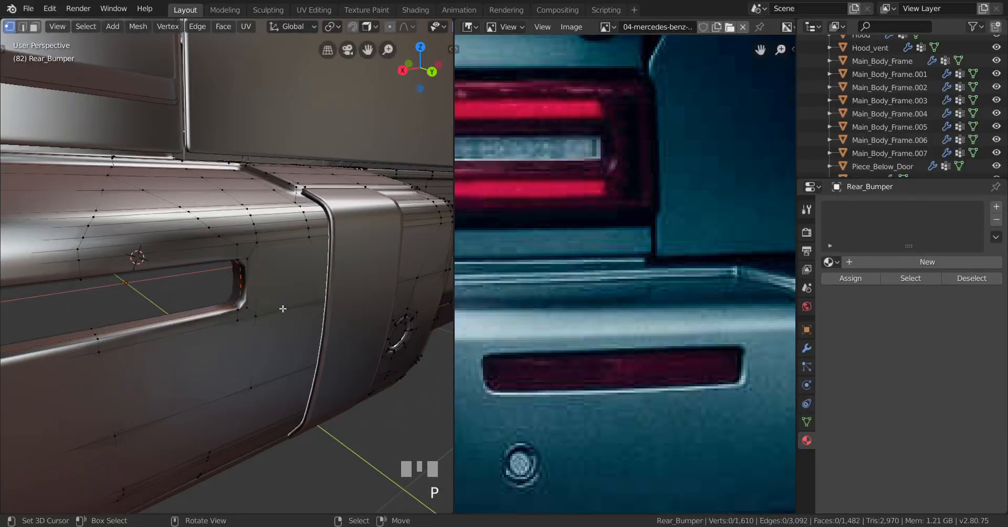
{"action": "key", "text": "Tab"}
Select the separated slot loop object (Rear_Bumper.001) instead of the bumper.
{"action": "right_click", "coordinate": [242, 281]}
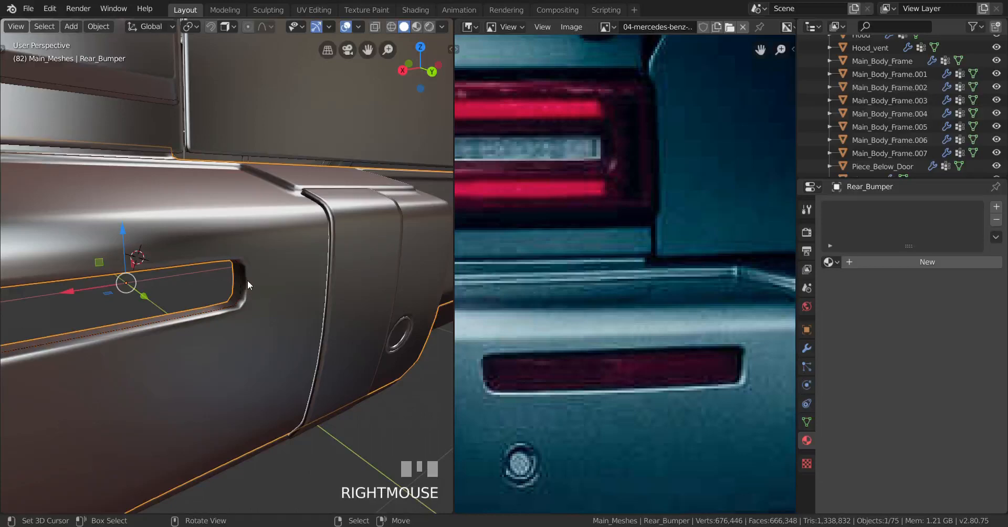
{"action": "key", "text": "z"}
{"action": "right_click", "coordinate": [241, 277]}
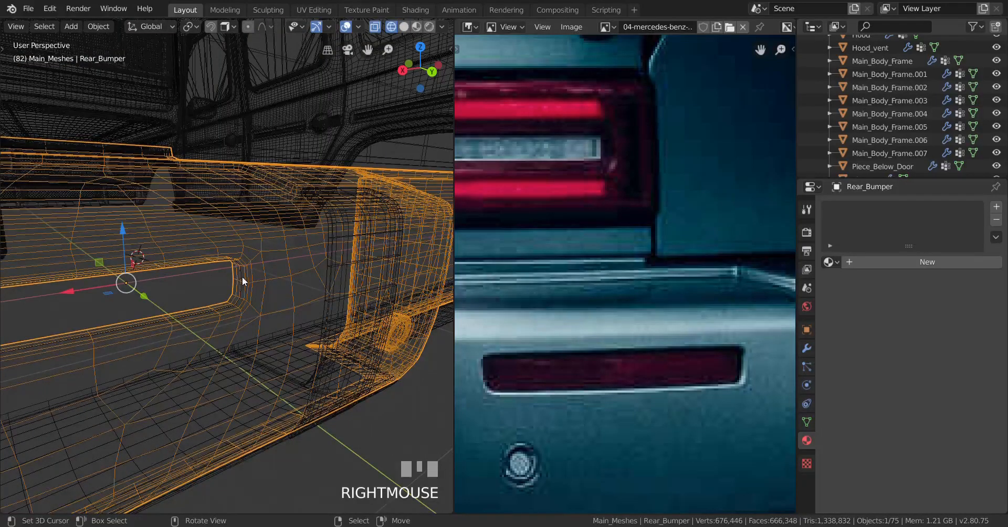
{"action": "key", "text": "z"}
{"action": "middle_click_drag", "start_coordinate": [274, 308], "coordinate": [256, 295], "text": "shift"}
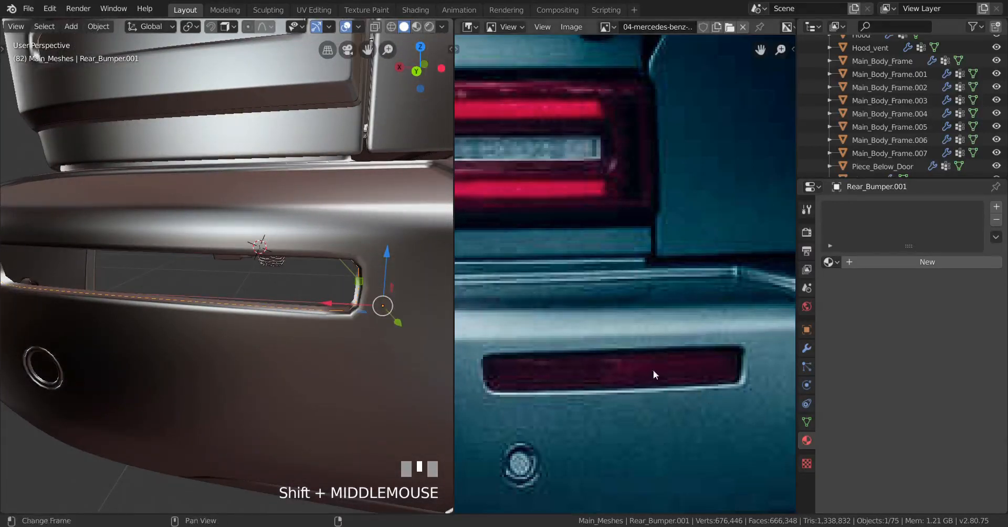
{"action": "middle_click_drag", "start_coordinate": [317, 387], "coordinate": [236, 353]}
{"action": "scroll", "coordinate": [241, 356], "scroll_direction": "up", "scroll_amount": 2}
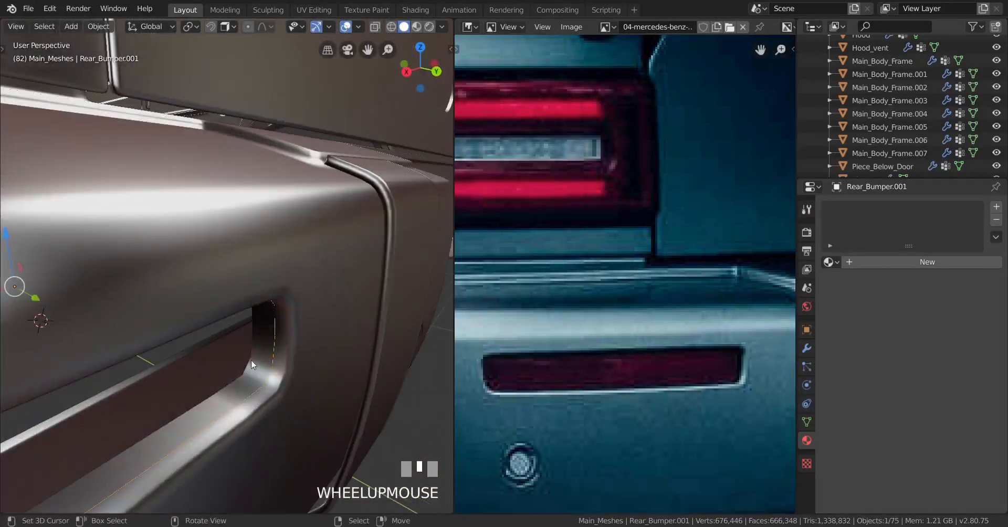
Extrude the whole separated slot loop inward along the global Y axis in wireframe view.
{"action": "key", "text": "Tab"}
{"action": "middle_click_drag", "start_coordinate": [306, 386], "coordinate": [323, 378]}
{"action": "key", "text": "a"}
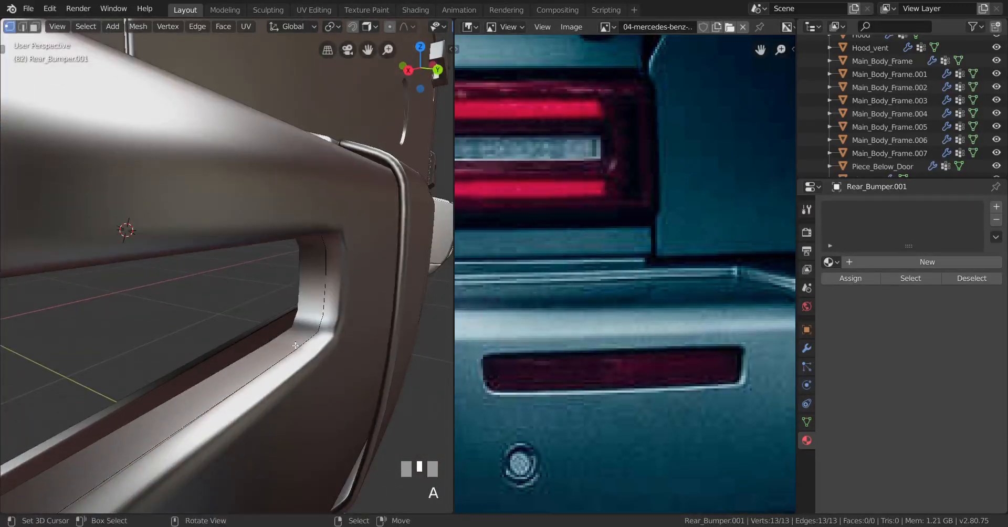
{"action": "scroll", "coordinate": [295, 345], "scroll_direction": "down", "scroll_amount": 6}
{"action": "key", "text": "z"}
{"action": "left_click", "coordinate": [97, 358]}
{"action": "scroll", "coordinate": [315, 347], "scroll_direction": "up", "scroll_amount": 5}
{"action": "mouse_move", "coordinate": [353, 326]}
{"action": "middle_mouse_down", "text": "shift"}
{"action": "mouse_move", "coordinate": [190, 362]}
{"action": "mouse_move", "coordinate": [214, 356]}
{"action": "mouse_move", "coordinate": [203, 367]}
{"action": "mouse_move", "coordinate": [263, 382]}
{"action": "middle_mouse_up", "text": "shift"}
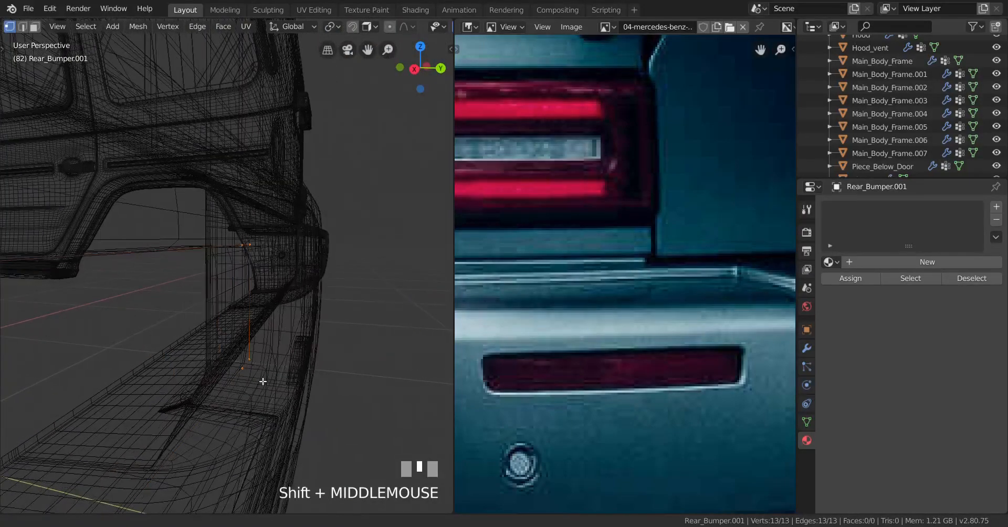
{"action": "key", "text": "e"}
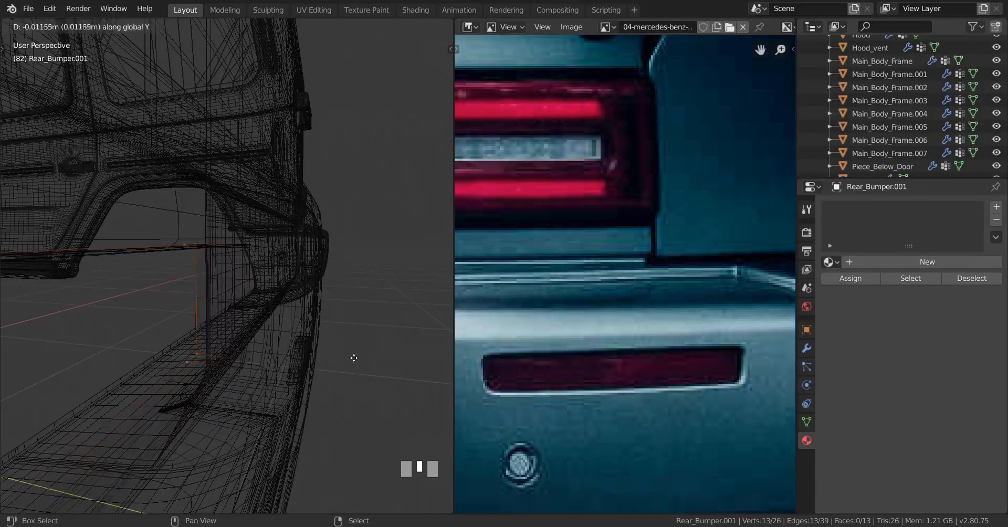
{"action": "left_click", "coordinate": [274, 360]}
Check the extruded reflector band in solid shading and leave mesh editing.
{"action": "key", "text": "z"}
{"action": "scroll", "coordinate": [306, 376], "scroll_direction": "down", "scroll_amount": 2}
{"action": "middle_click_drag", "start_coordinate": [306, 376], "coordinate": [334, 383]}
{"action": "scroll", "coordinate": [303, 396], "scroll_direction": "up", "scroll_amount": 3}
{"action": "key", "text": "a"}
{"action": "key", "text": "Tab"}
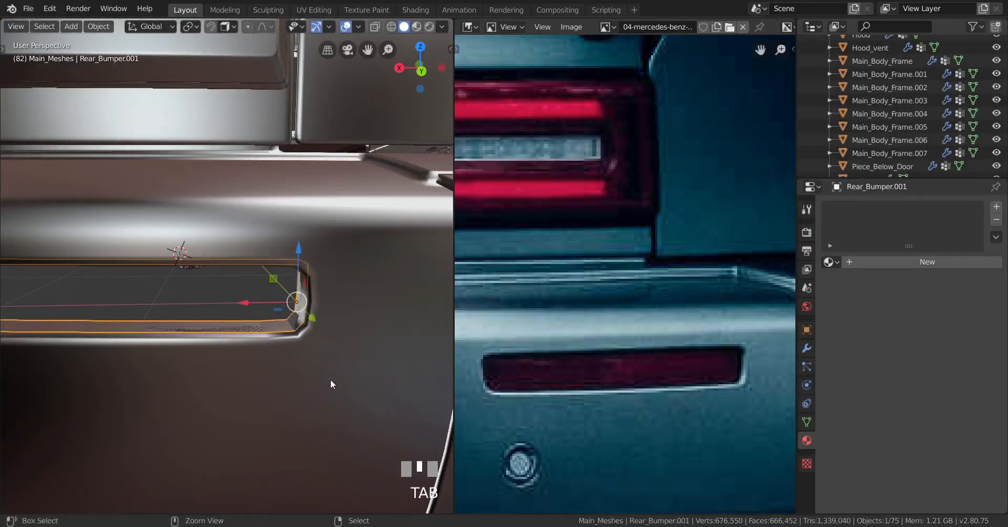
Apply the separated reflector band's rotation and scale, and scale its whole mesh slightly down inside the slot.
{"action": "key", "text": "ctrl+a"}
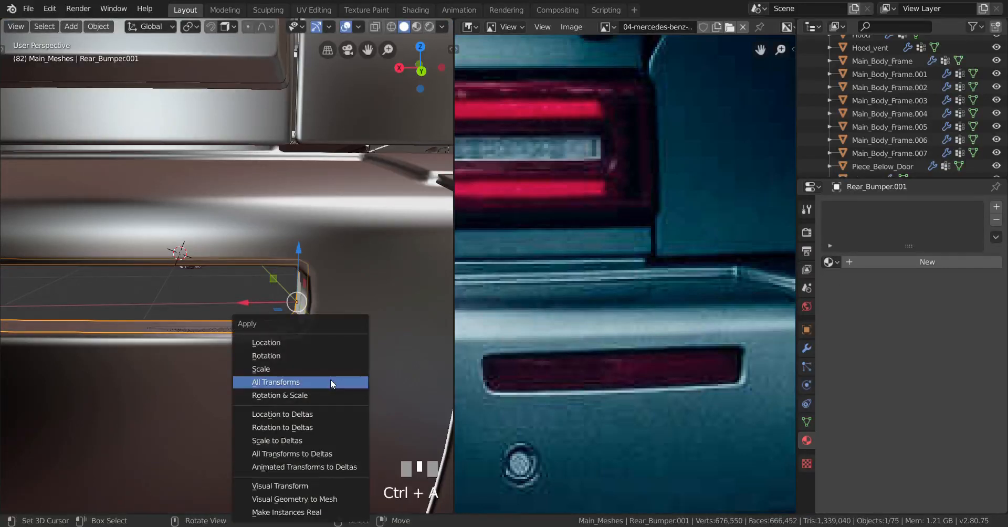
{"action": "left_click", "coordinate": [299, 395]}
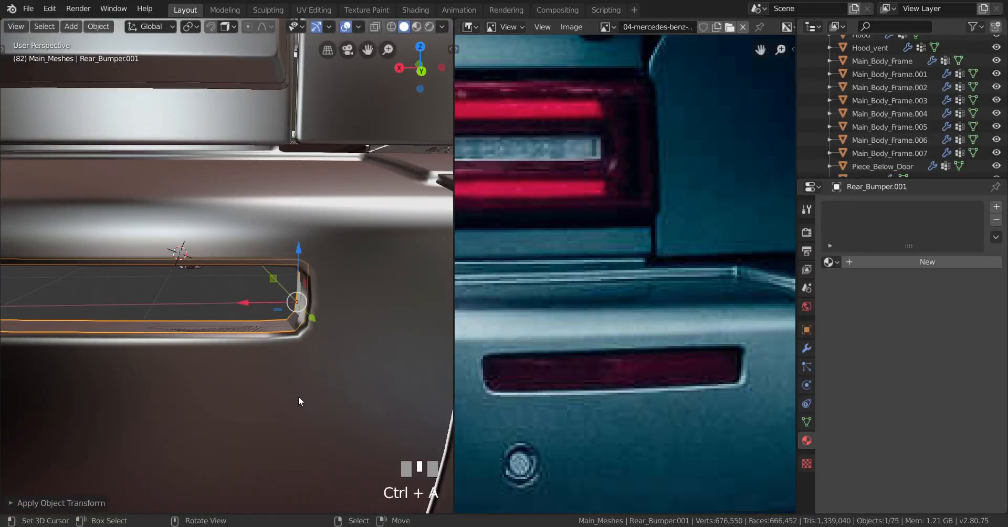
{"action": "key", "text": "Tab"}
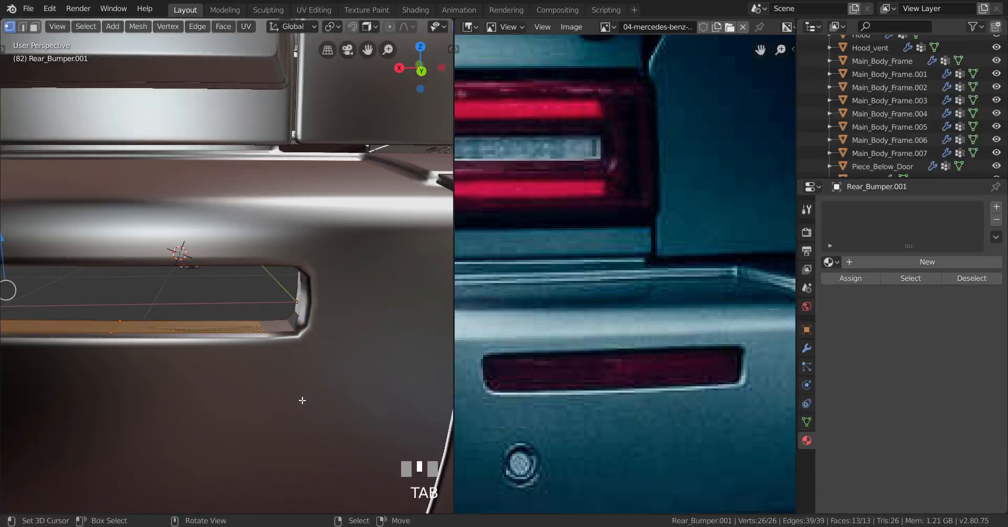
{"action": "scroll", "coordinate": [304, 399], "scroll_direction": "down", "scroll_amount": 3}
{"action": "scroll", "coordinate": [310, 398], "scroll_direction": "up", "scroll_amount": 3}
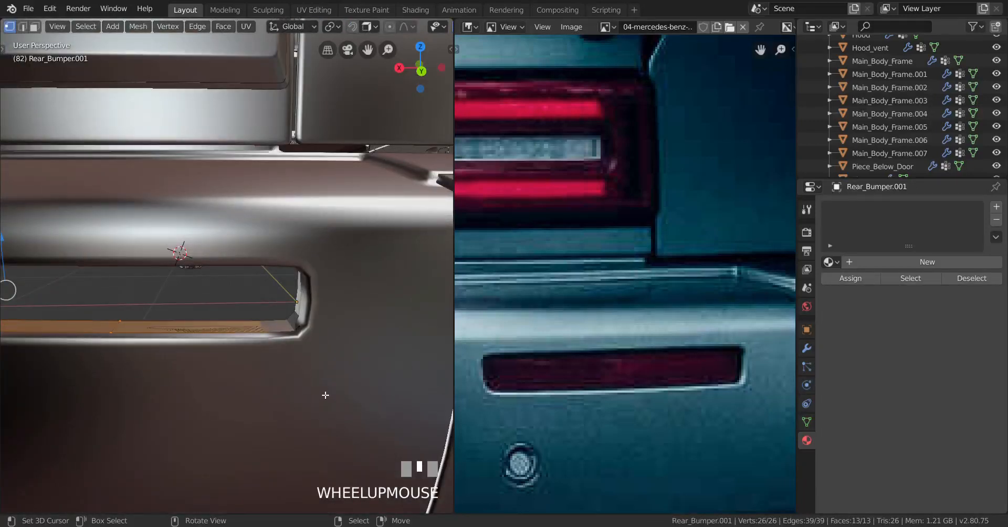
{"action": "key", "text": "period"}
{"action": "left_click", "coordinate": [327, 329]}
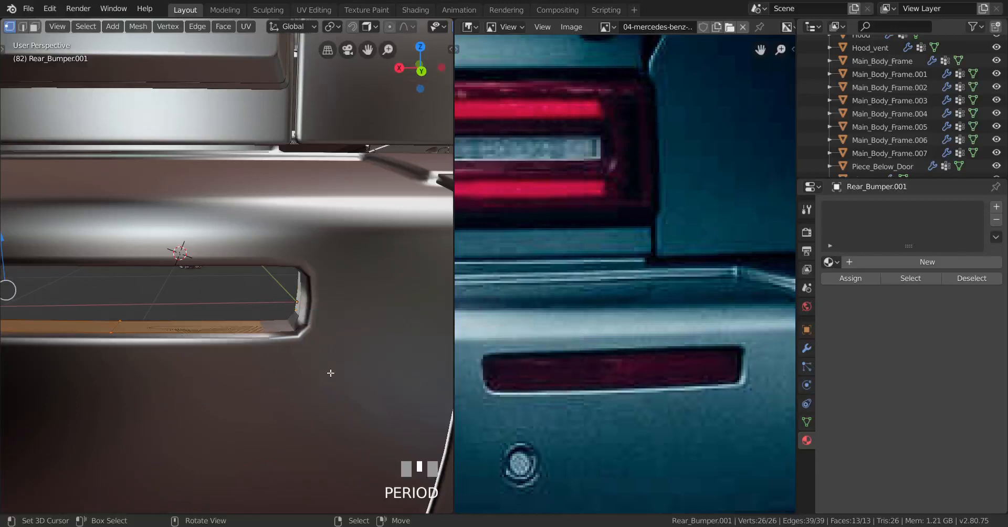
{"action": "middle_click_drag", "start_coordinate": [331, 370], "coordinate": [350, 417], "text": "shift"}
{"action": "key", "text": "s"}
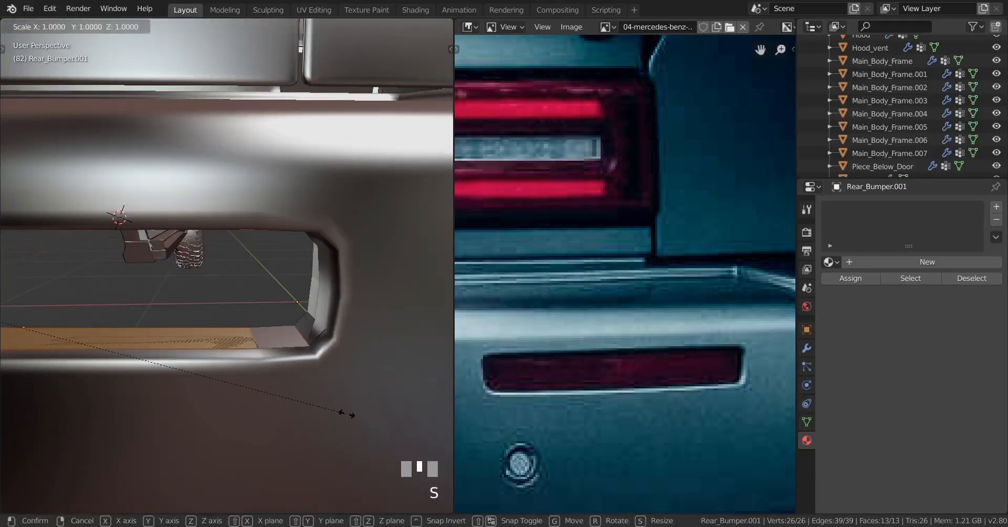
{"action": "left_click", "coordinate": [344, 411], "text": "shift"}
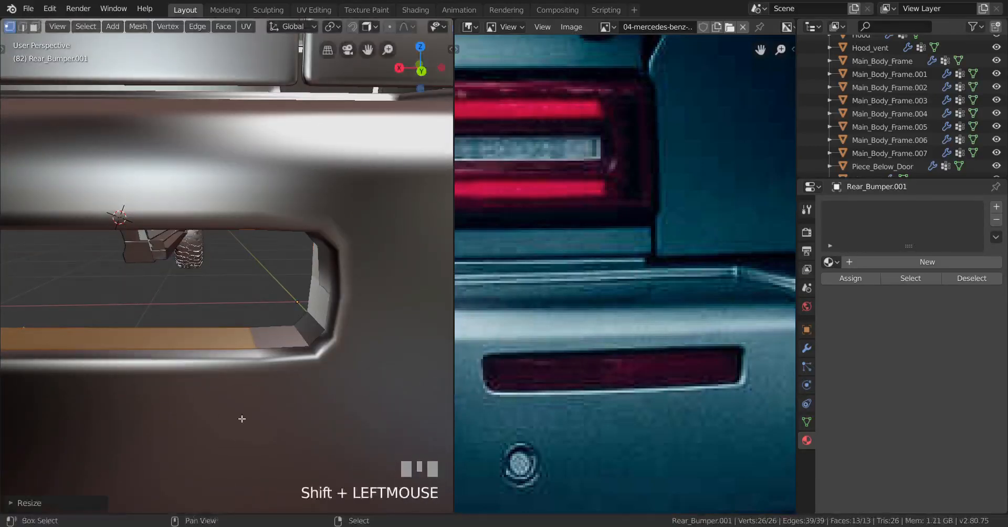
Insert an edge loop around the reflector band in wireframe view, slid toward the band's outer edge.
{"action": "middle_click_drag", "start_coordinate": [240, 419], "coordinate": [325, 427]}
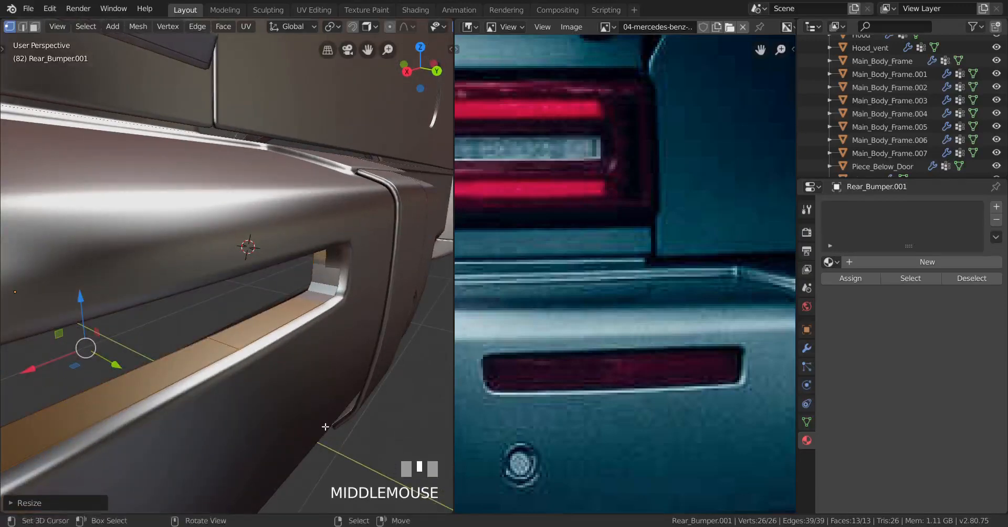
{"action": "scroll", "coordinate": [325, 427], "scroll_direction": "up", "scroll_amount": 2}
{"action": "mouse_move", "coordinate": [378, 382]}
{"action": "middle_mouse_down", "text": "shift"}
{"action": "mouse_move", "coordinate": [263, 385]}
{"action": "mouse_move", "coordinate": [364, 387]}
{"action": "middle_mouse_up", "text": "shift"}
{"action": "key", "text": "shift+z"}
{"action": "mouse_move", "coordinate": [263, 353]}
{"action": "middle_mouse_down", "text": "shift"}
{"action": "mouse_move", "coordinate": [283, 350]}
{"action": "mouse_move", "coordinate": [264, 361]}
{"action": "middle_mouse_up", "text": "shift"}
{"action": "key", "text": "ctrl+r"}
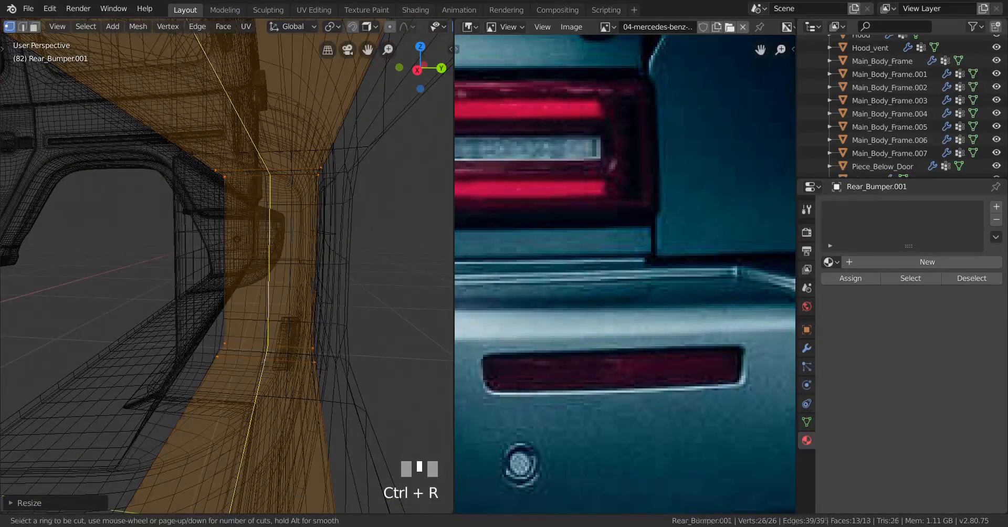
{"action": "left_click", "coordinate": [265, 362]}
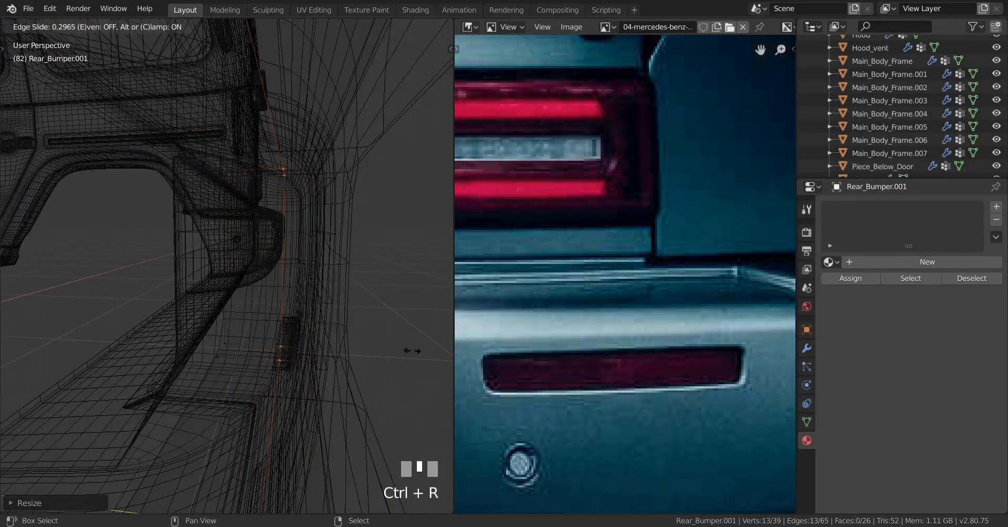
{"action": "left_click", "coordinate": [71, 334], "text": "shift"}
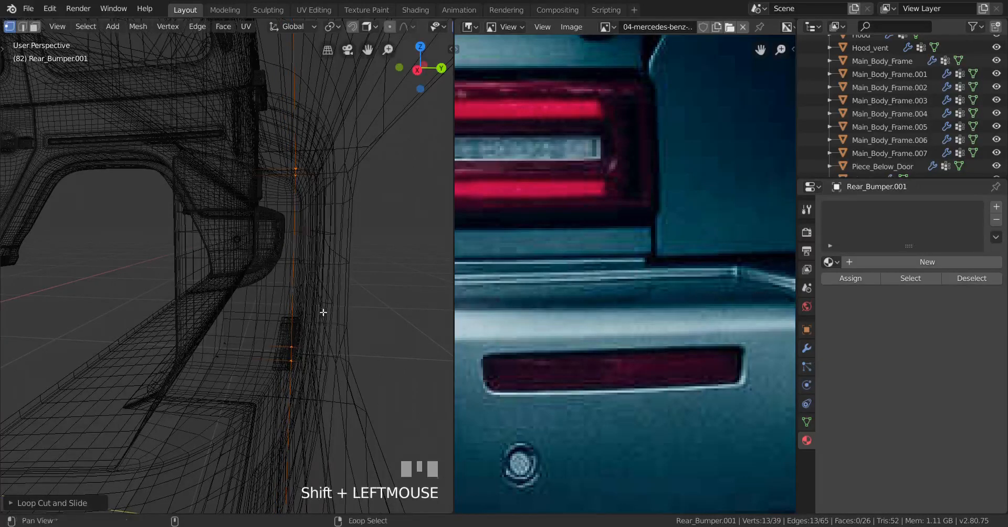
Select only the inserted edge loop and slide it further toward the band's outer edge.
{"action": "right_click", "coordinate": [344, 330], "text": "alt+shift"}
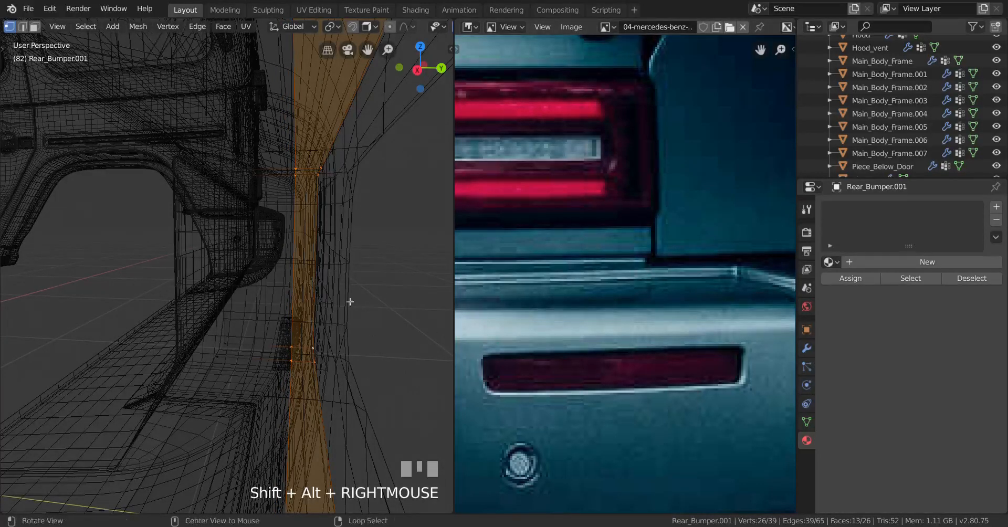
{"action": "right_click", "coordinate": [295, 288], "text": "alt"}
{"action": "middle_click_drag", "start_coordinate": [347, 309], "coordinate": [311, 352], "text": "shift"}
{"action": "scroll", "coordinate": [315, 330], "scroll_direction": "up", "scroll_amount": 1}
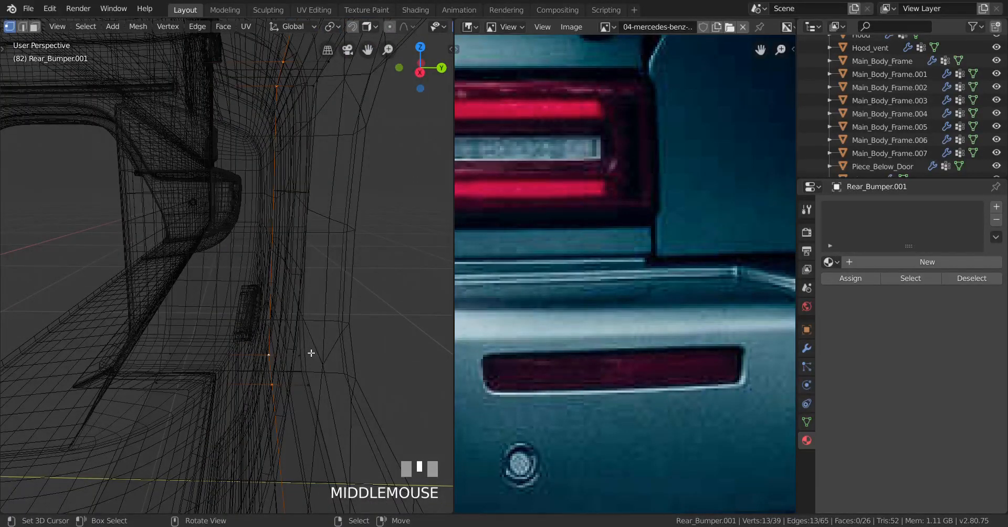
{"action": "key", "text": "g"}
{"action": "key", "text": "g"}
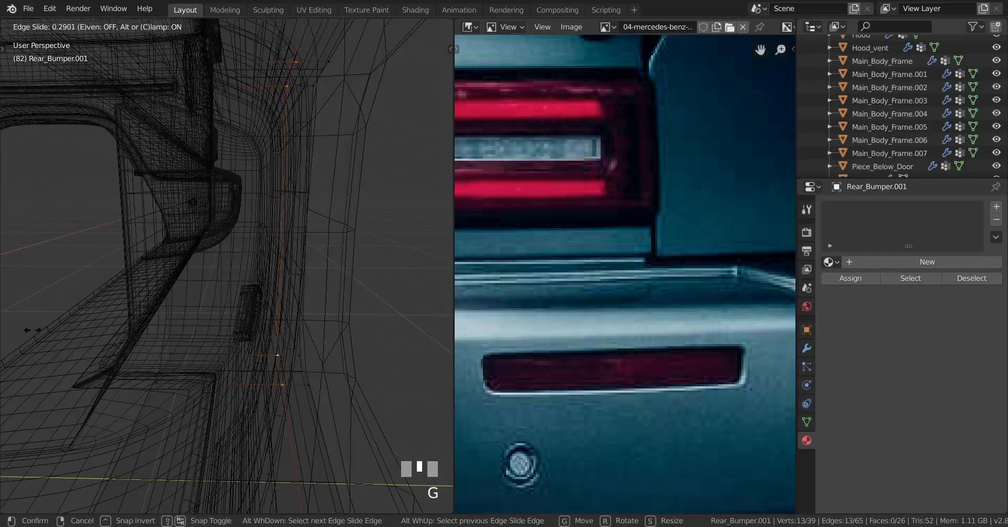
{"action": "left_click", "coordinate": [7, 322]}
Rip the band apart along the inserted edge loop, leaving the ripped vertices in place.
{"action": "key", "text": "a"}
{"action": "scroll", "coordinate": [121, 362], "scroll_direction": "down", "scroll_amount": 3}
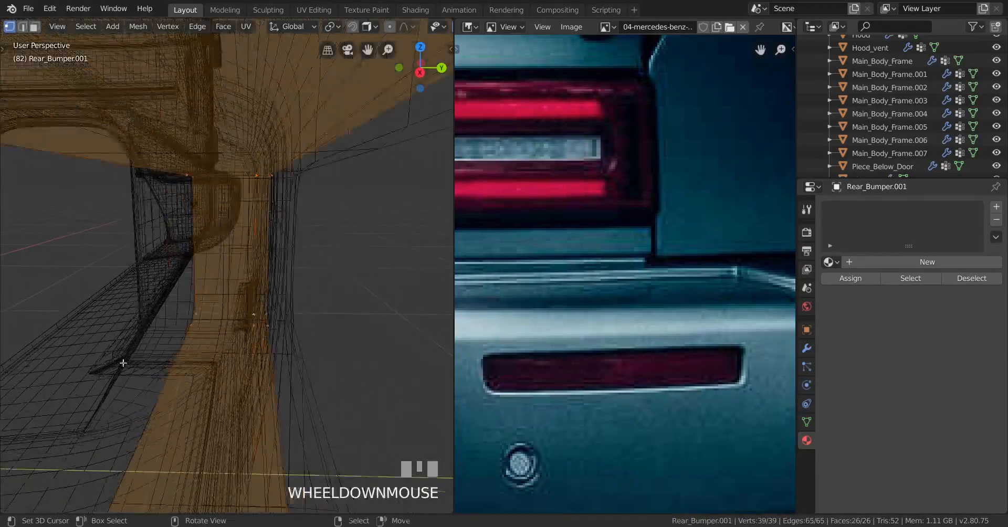
{"action": "middle_click_drag", "start_coordinate": [121, 362], "coordinate": [25, 369]}
{"action": "scroll", "coordinate": [79, 378], "scroll_direction": "down", "scroll_amount": 3}
{"action": "middle_click_drag", "start_coordinate": [126, 394], "coordinate": [228, 333], "text": "shift"}
{"action": "scroll", "coordinate": [354, 325], "scroll_direction": "up", "scroll_amount": 2}
{"action": "scroll", "coordinate": [227, 333], "scroll_direction": "up", "scroll_amount": 2}
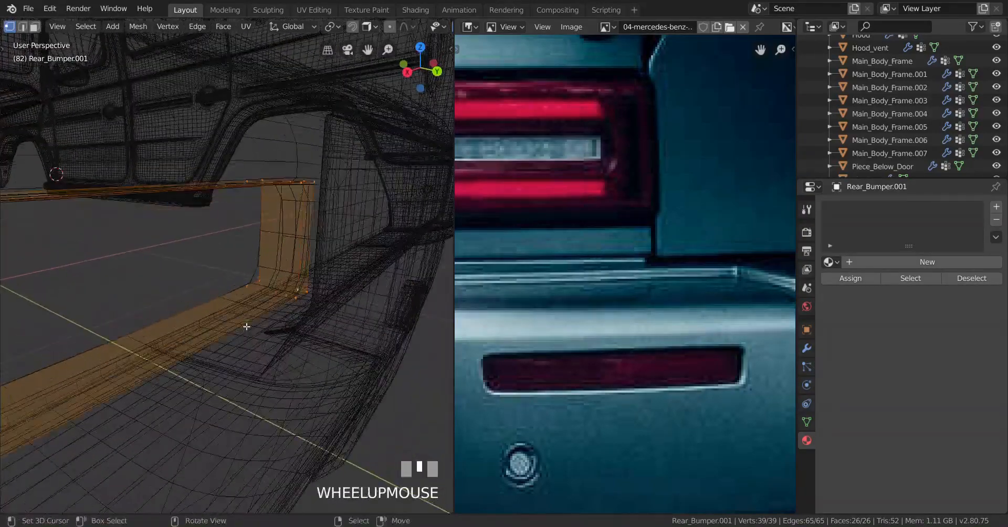
{"action": "right_click", "coordinate": [247, 317], "text": "alt"}
{"action": "key", "text": "v"}
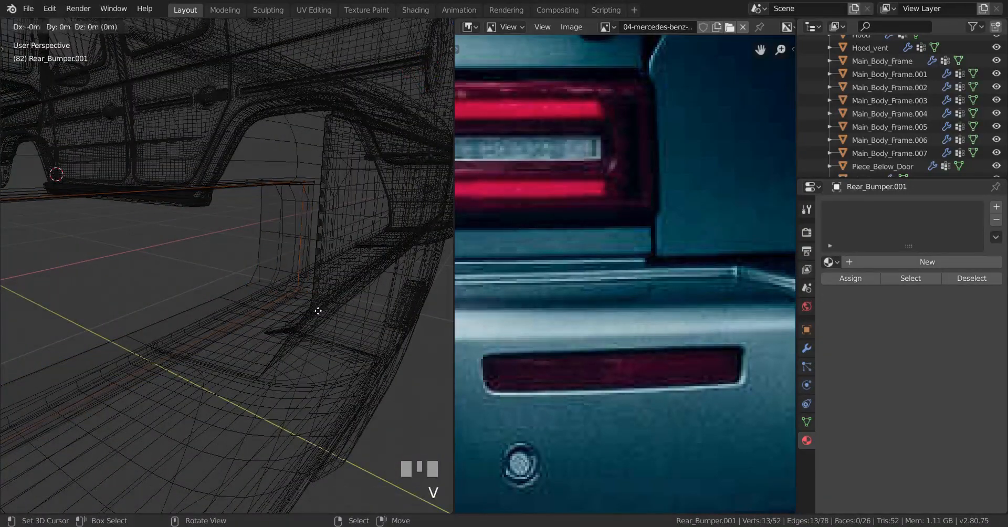
{"action": "right_click", "coordinate": [307, 314]}
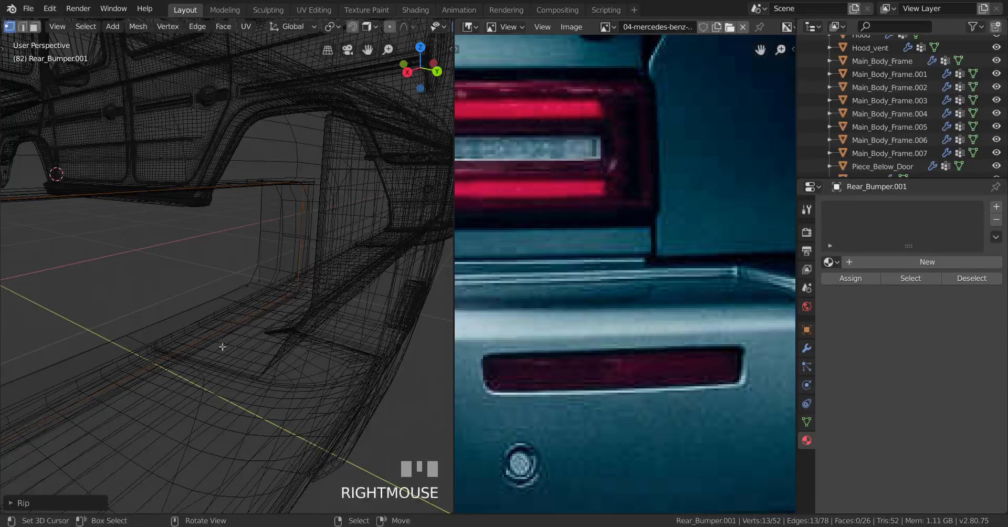
Select the linked geometry of the ripped-off outer strip, switch to solid shading and leave mesh editing.
{"action": "scroll", "coordinate": [277, 344], "scroll_direction": "up", "scroll_amount": 2}
{"action": "right_click", "coordinate": [248, 304]}
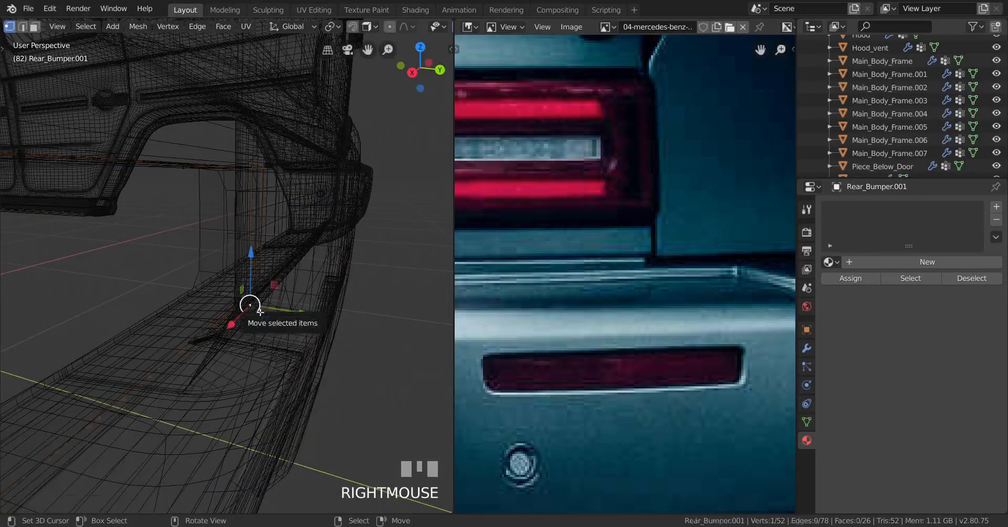
{"action": "key", "text": "l"}
{"action": "key", "text": "z"}
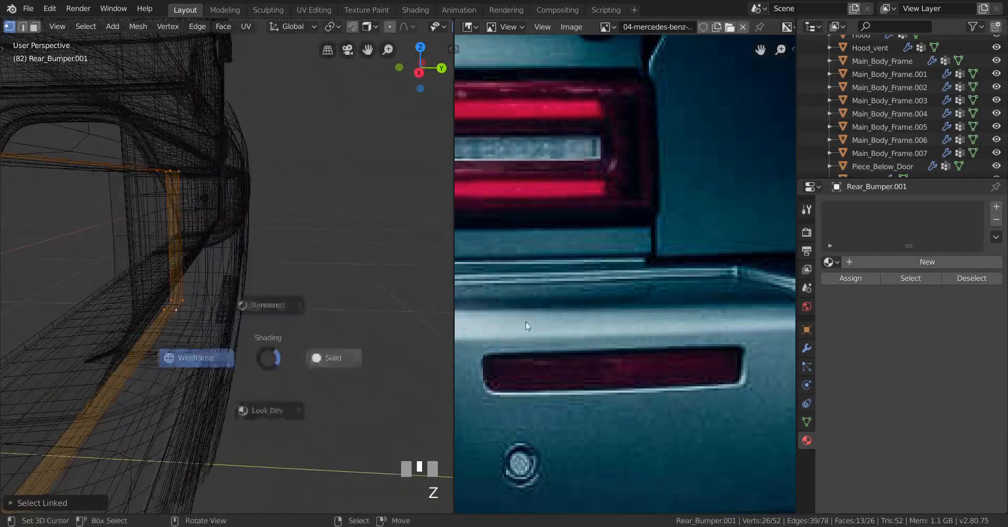
{"action": "left_click", "coordinate": [145, 283]}
{"action": "middle_click_drag", "start_coordinate": [155, 312], "coordinate": [243, 313]}
{"action": "scroll", "coordinate": [214, 367], "scroll_direction": "down", "scroll_amount": 2}
{"action": "key", "text": "Tab"}
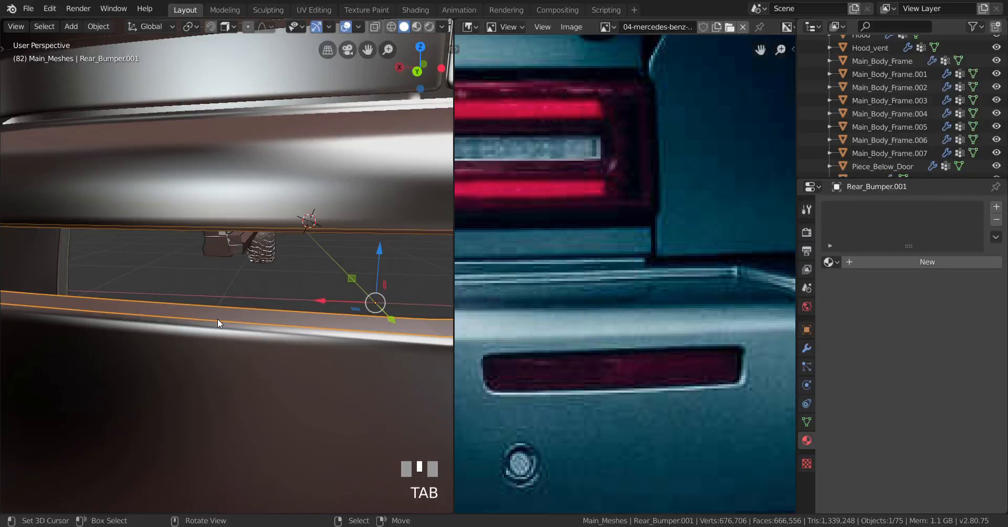
Isolate the reflector band in local view for mesh editing and reframe the reference photo around the bumper reflector.
{"action": "key", "text": "KP_Divide"}
{"action": "middle_click_drag", "start_coordinate": [217, 319], "coordinate": [1, 322]}
{"action": "key", "text": "Tab"}
{"action": "scroll", "coordinate": [304, 338], "scroll_direction": "up", "scroll_amount": 1}
{"action": "key", "text": "KP_Decimal"}
{"action": "scroll", "coordinate": [304, 340], "scroll_direction": "up", "scroll_amount": 2}
{"action": "scroll", "coordinate": [625, 348], "scroll_direction": "up", "scroll_amount": 2}
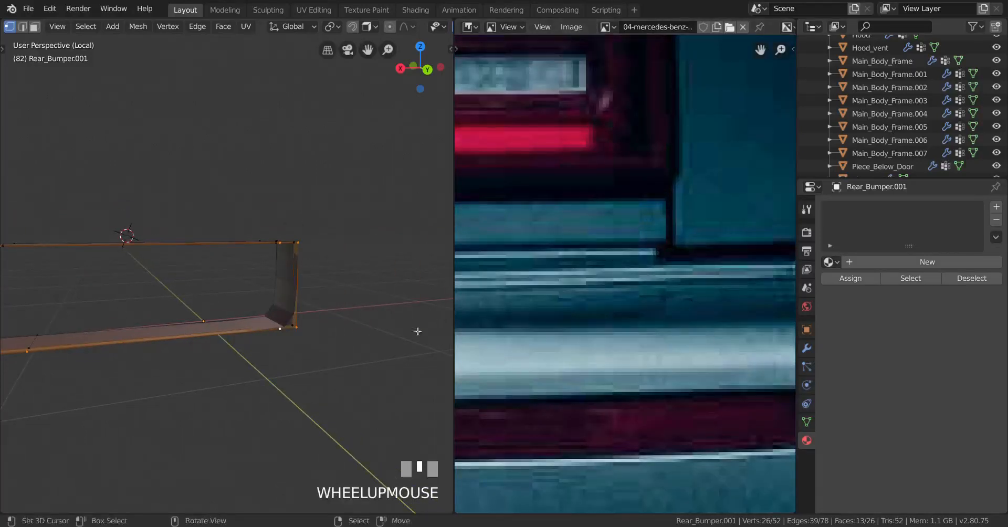
{"action": "scroll", "coordinate": [660, 304], "scroll_direction": "down", "scroll_amount": 8}
{"action": "scroll", "coordinate": [666, 327], "scroll_direction": "up", "scroll_amount": 6}
{"action": "middle_click_drag", "start_coordinate": [658, 320], "coordinate": [638, 326]}
{"action": "scroll", "coordinate": [219, 389], "scroll_direction": "up", "scroll_amount": 2}
{"action": "middle_click_drag", "start_coordinate": [212, 374], "coordinate": [192, 390]}
{"action": "scroll", "coordinate": [172, 361], "scroll_direction": "down", "scroll_amount": 2}
{"action": "scroll", "coordinate": [172, 361], "scroll_direction": "down", "scroll_amount": 2}
{"action": "middle_click_drag", "start_coordinate": [162, 359], "coordinate": [131, 318], "text": "shift"}
Separate the linked thin outer strip of the band into its own object.
{"action": "right_click", "coordinate": [175, 335]}
{"action": "key", "text": "l"}
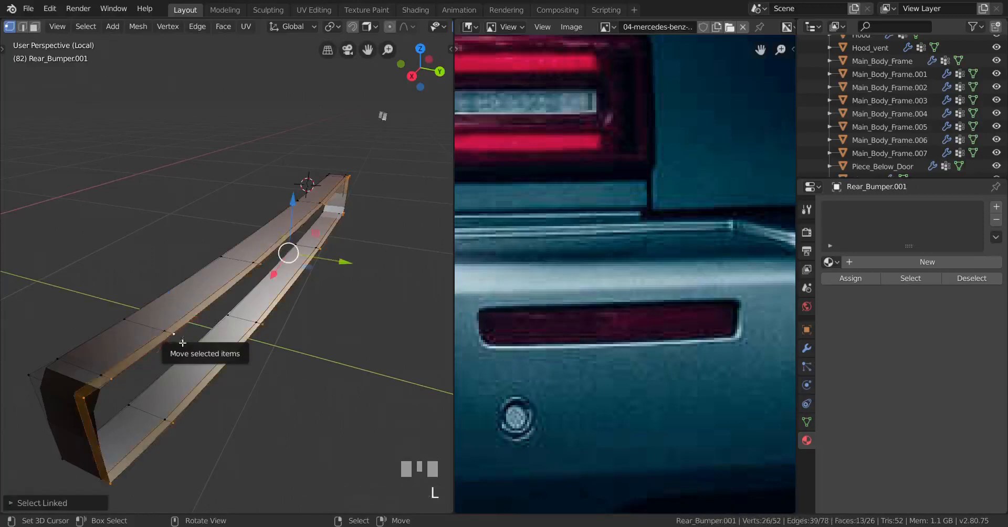
{"action": "key", "text": "p"}
{"action": "left_click", "coordinate": [219, 330]}
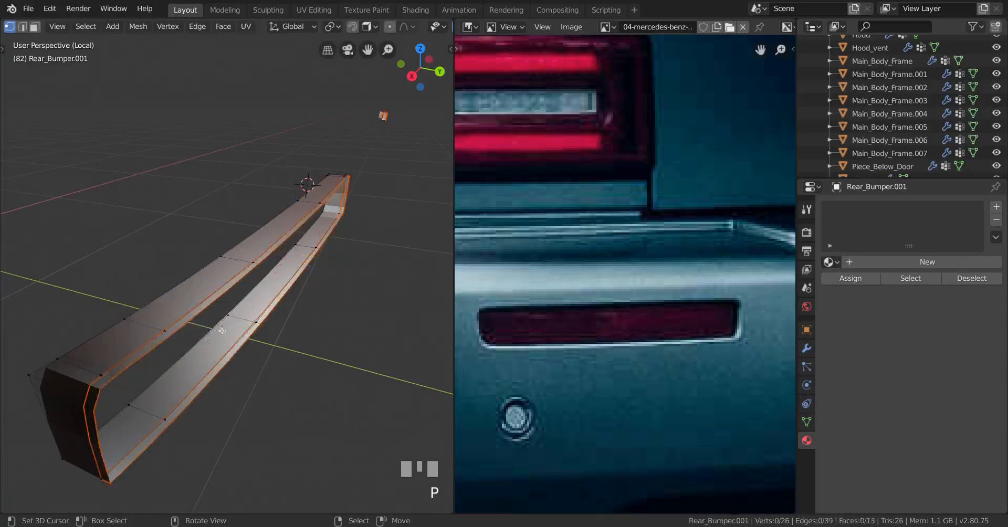
Delete the separated outer strip object and select the remaining wide band (Rear_Bumper.001).
{"action": "key", "text": "Tab"}
{"action": "right_click", "coordinate": [252, 346]}
{"action": "key", "text": "Delete"}
{"action": "right_click", "coordinate": [198, 362]}
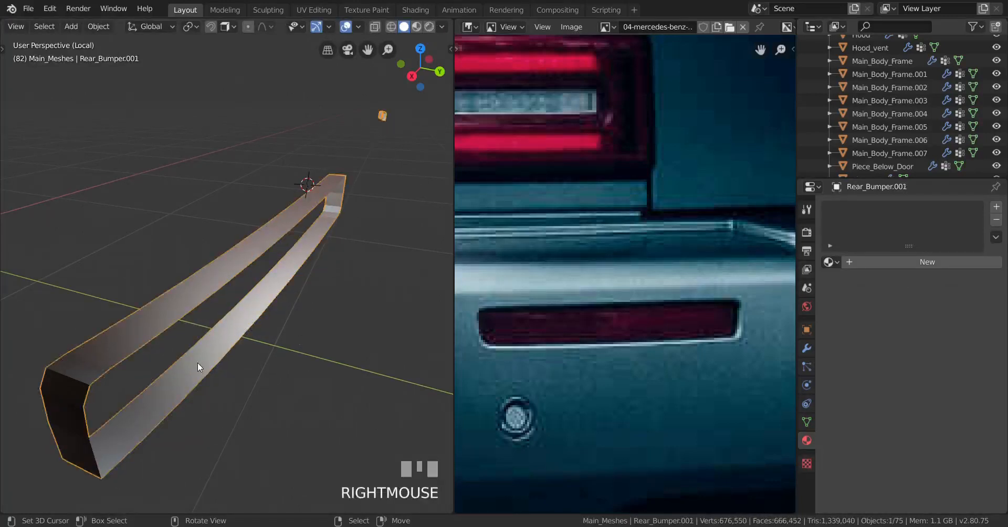
Move the band's inner edge loop along the global Y axis toward the outer edge to narrow the band.
{"action": "middle_click_drag", "start_coordinate": [198, 363], "coordinate": [189, 334]}
{"action": "key", "text": "Tab"}
{"action": "scroll", "coordinate": [189, 335], "scroll_direction": "up", "scroll_amount": 3}
{"action": "middle_click_drag", "start_coordinate": [240, 363], "coordinate": [252, 339], "text": "shift"}
{"action": "right_click", "coordinate": [219, 359], "text": "alt"}
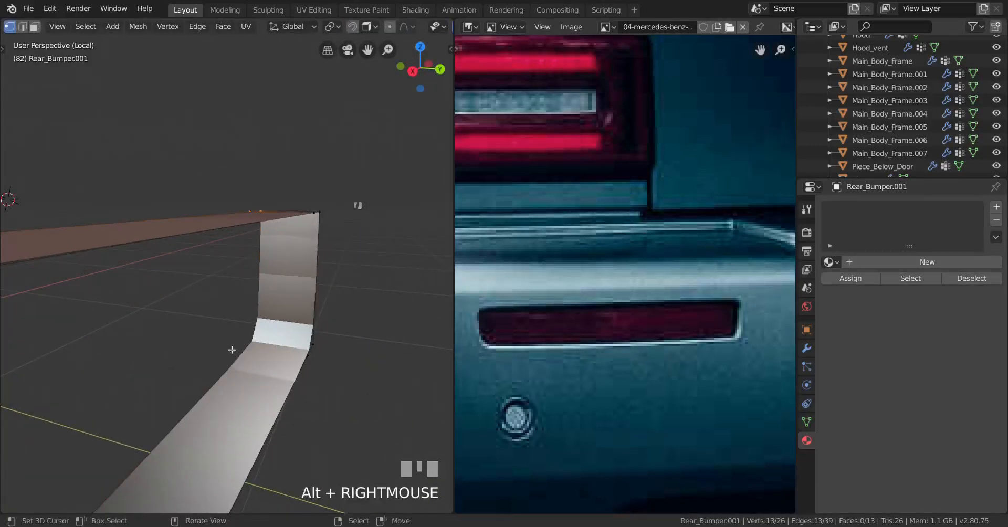
{"action": "scroll", "coordinate": [218, 344], "scroll_direction": "down", "scroll_amount": 5}
{"action": "scroll", "coordinate": [218, 344], "scroll_direction": "up", "scroll_amount": 4}
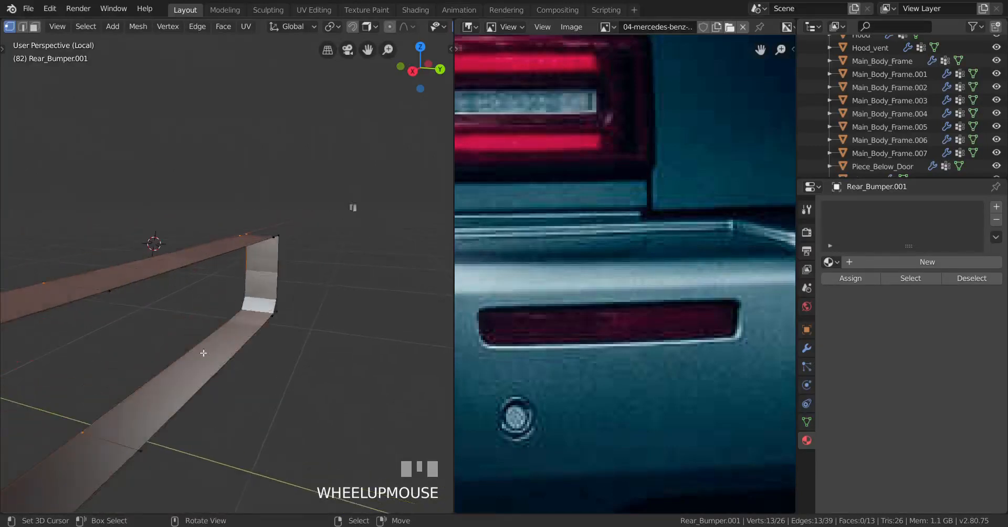
{"action": "middle_click_drag", "start_coordinate": [203, 353], "coordinate": [243, 323], "text": "shift"}
{"action": "scroll", "coordinate": [230, 336], "scroll_direction": "down", "scroll_amount": 1}
{"action": "left_click_drag", "start_coordinate": [64, 348], "coordinate": [61, 351]}
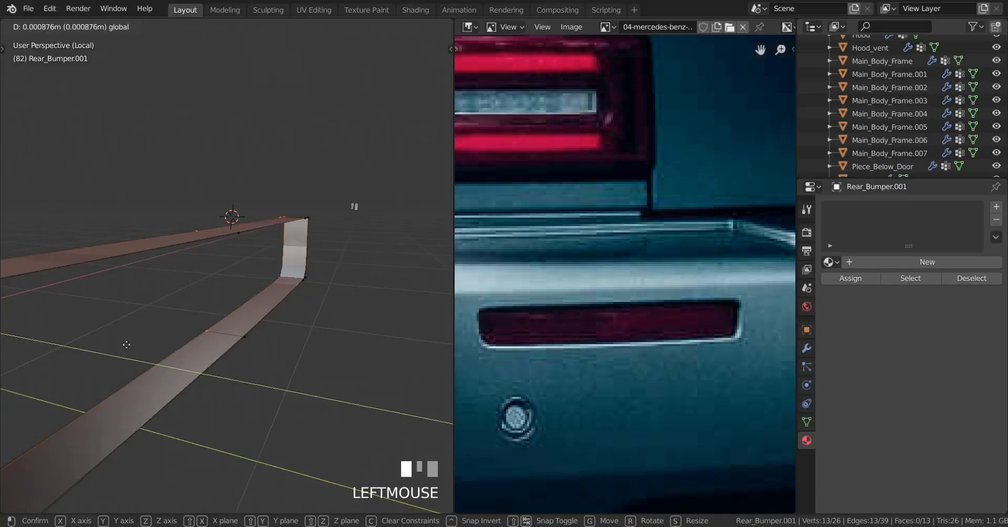
{"action": "left_click_drag", "start_coordinate": [154, 330], "coordinate": [154, 330]}
{"action": "scroll", "coordinate": [154, 330], "scroll_direction": "down", "scroll_amount": 3}
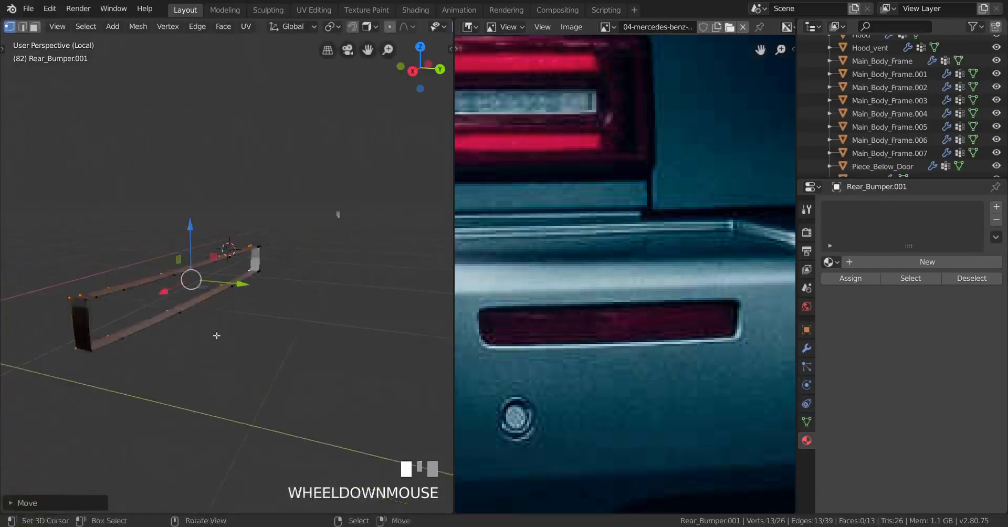
Fill faces starting from the upper and lower inner corner vertices at the band's end, undoing the last two fills.
{"action": "middle_click_drag", "start_coordinate": [153, 330], "coordinate": [282, 136]}
{"action": "middle_click_drag", "start_coordinate": [232, 355], "coordinate": [189, 353]}
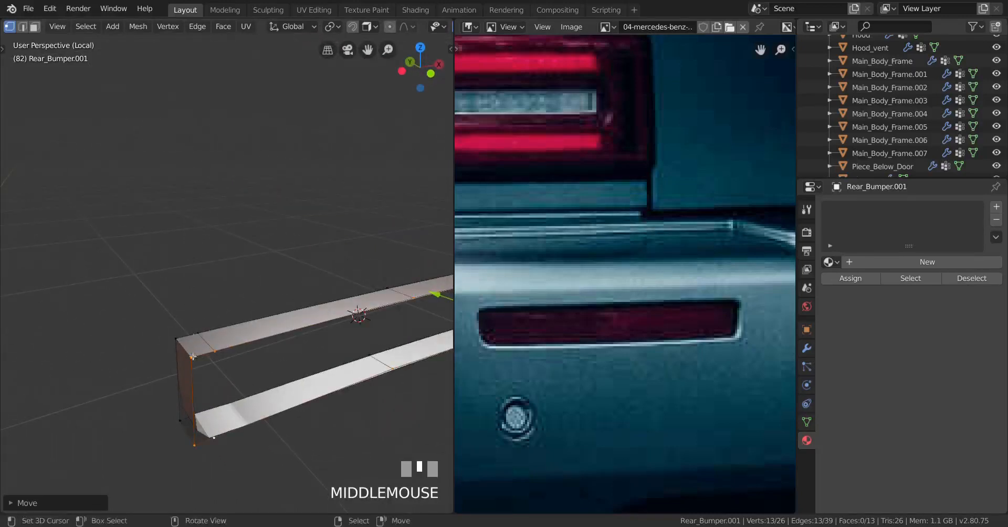
{"action": "right_click", "coordinate": [189, 353]}
{"action": "right_click", "coordinate": [199, 445], "text": "shift"}
{"action": "middle_click_drag", "start_coordinate": [271, 452], "coordinate": [100, 391], "text": "shift"}
{"action": "key", "text": "f"}
{"action": "key", "text": "f"}
{"action": "key", "text": "f"}
{"action": "key", "text": "f"}
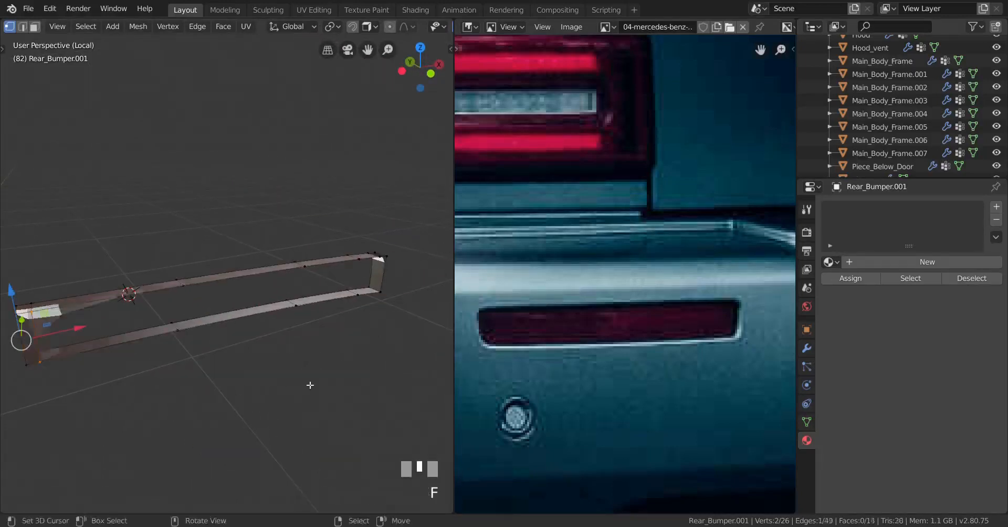
{"action": "middle_click_drag", "start_coordinate": [312, 385], "coordinate": [348, 372]}
{"action": "key", "text": "ctrl+z"}
{"action": "key", "text": "ctrl+z"}
Insert a centered loop cut across the band's lower run beside the end corner and switch to wireframe shading.
{"action": "middle_click", "coordinate": [265, 377]}
{"action": "middle_click_drag", "start_coordinate": [265, 377], "coordinate": [245, 388]}
{"action": "scroll", "coordinate": [384, 361], "scroll_direction": "up", "scroll_amount": 3}
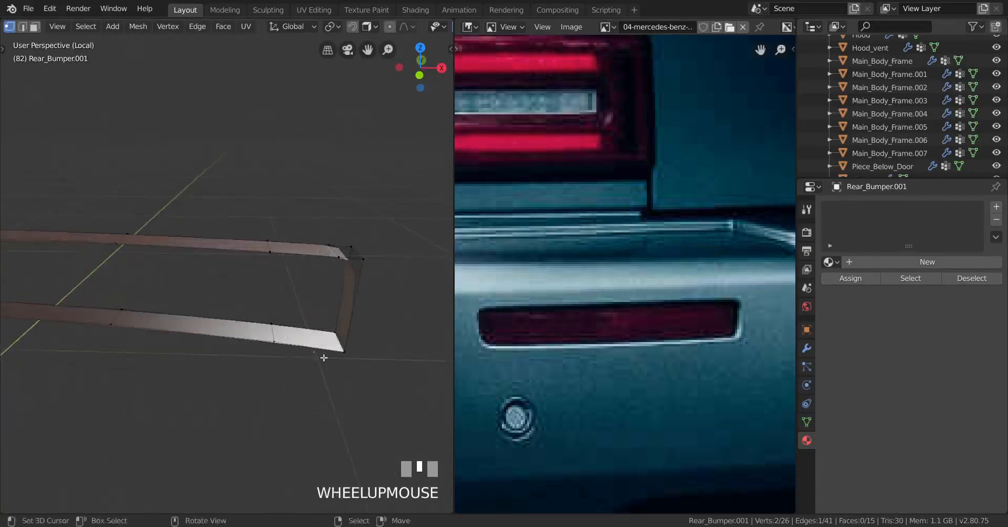
{"action": "mouse_move", "coordinate": [328, 352]}
{"action": "middle_mouse_down"}
{"action": "mouse_move", "coordinate": [322, 317]}
{"action": "mouse_move", "coordinate": [318, 360]}
{"action": "middle_mouse_up"}
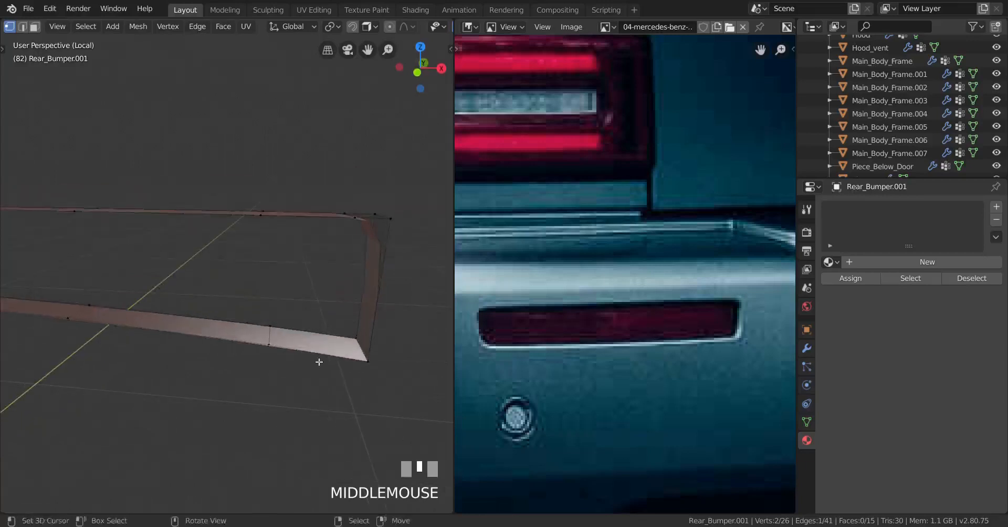
{"action": "key", "text": "ctrl+r"}
{"action": "left_click", "coordinate": [318, 360]}
{"action": "right_click", "coordinate": [335, 360]}
{"action": "key", "text": "z"}
{"action": "left_click", "coordinate": [126, 361]}
Slide the new loop cut on the band's lower run closer to the end corner and return to solid shading.
{"action": "scroll", "coordinate": [346, 384], "scroll_direction": "up", "scroll_amount": 1}
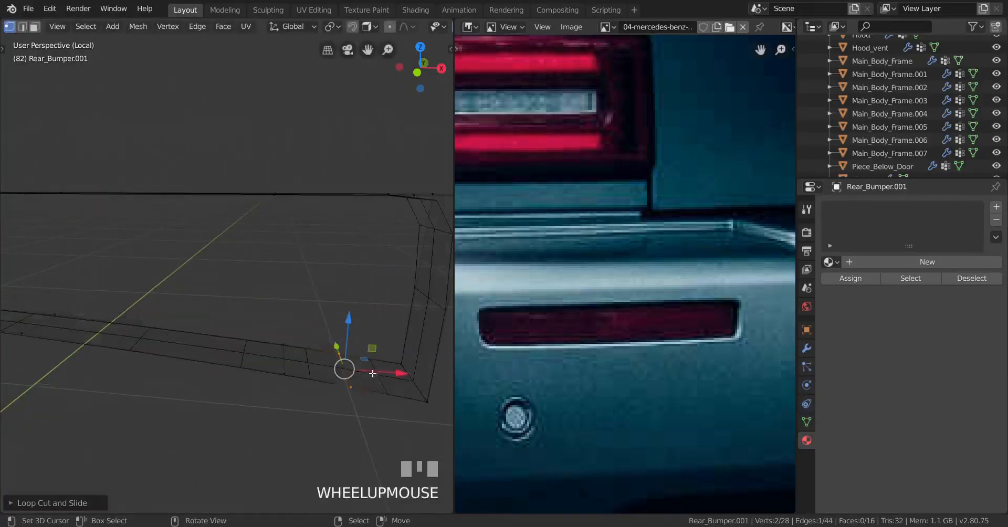
{"action": "mouse_move", "coordinate": [346, 399]}
{"action": "middle_mouse_down", "text": "shift"}
{"action": "mouse_move", "coordinate": [351, 367]}
{"action": "mouse_move", "coordinate": [353, 378]}
{"action": "middle_mouse_up", "text": "shift"}
{"action": "key", "text": "g"}
{"action": "key", "text": "g"}
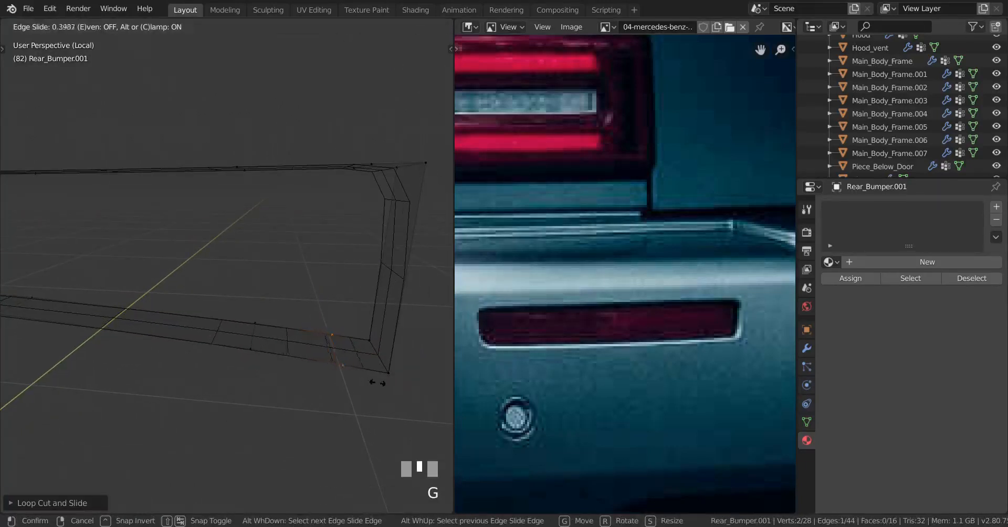
{"action": "left_click", "coordinate": [387, 383]}
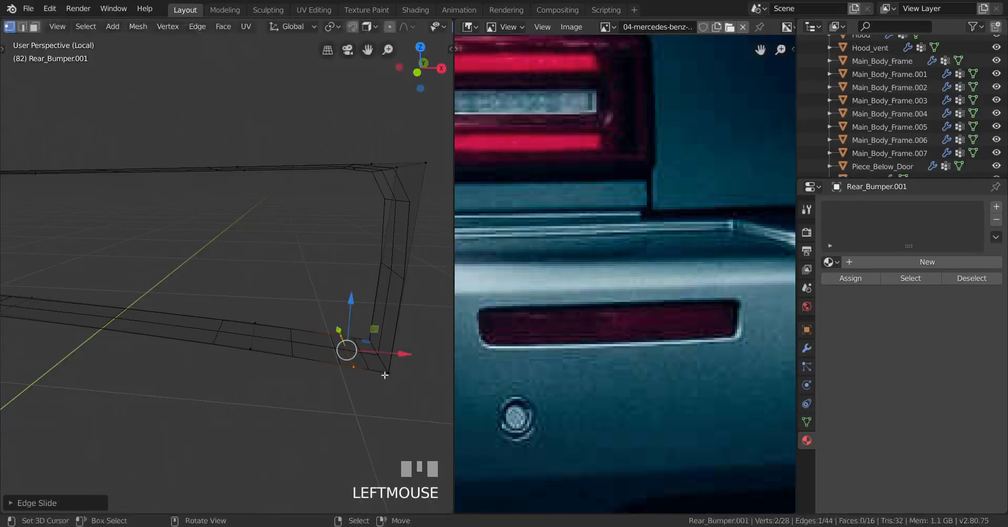
{"action": "right_click", "coordinate": [378, 353], "text": "alt"}
{"action": "middle_click_drag", "start_coordinate": [378, 354], "coordinate": [351, 389]}
{"action": "scroll", "coordinate": [225, 395], "scroll_direction": "down", "scroll_amount": 3}
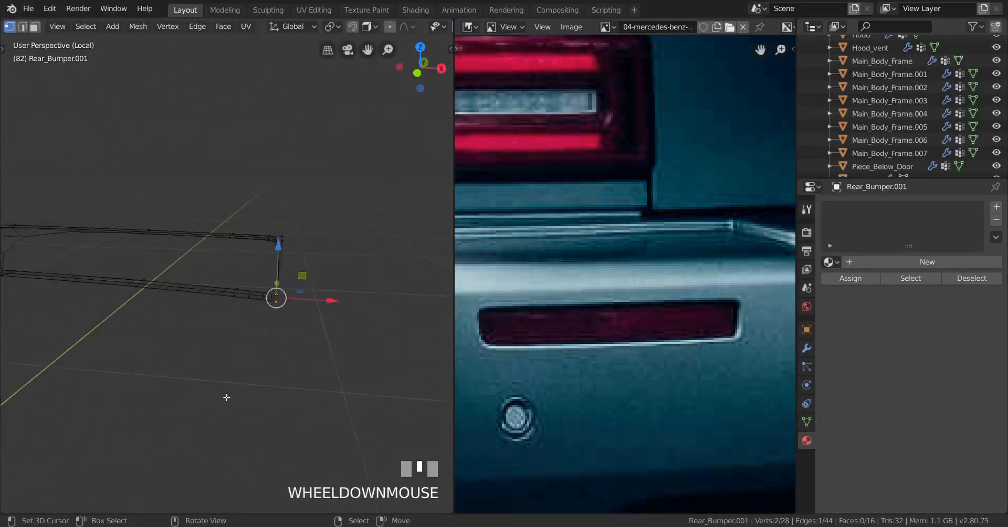
{"action": "key", "text": "a"}
Fill faces between the band's opposite upper and lower vertices along its length to close the insert's back.
{"action": "mouse_move", "coordinate": [448, 375]}
{"action": "middle_mouse_down"}
{"action": "mouse_move", "coordinate": [247, 376]}
{"action": "mouse_move", "coordinate": [387, 383]}
{"action": "middle_mouse_up"}
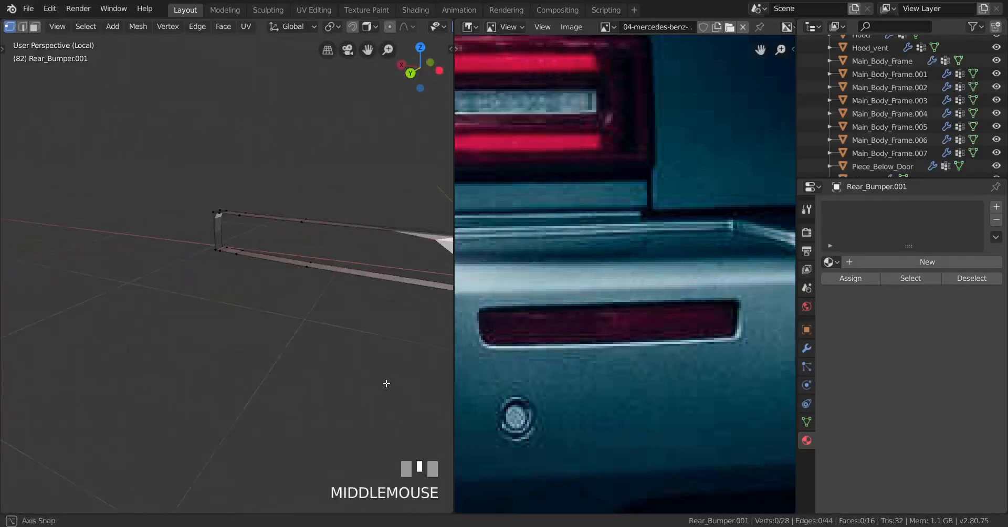
{"action": "scroll", "coordinate": [219, 407], "scroll_direction": "up", "scroll_amount": 3}
{"action": "middle_click_drag", "start_coordinate": [218, 406], "coordinate": [294, 353]}
{"action": "scroll", "coordinate": [169, 435], "scroll_direction": "up", "scroll_amount": 2}
{"action": "middle_click_drag", "start_coordinate": [169, 434], "coordinate": [252, 405], "text": "shift"}
{"action": "scroll", "coordinate": [263, 435], "scroll_direction": "up", "scroll_amount": 2}
{"action": "scroll", "coordinate": [252, 405], "scroll_direction": "down", "scroll_amount": 2}
{"action": "middle_click_drag", "start_coordinate": [272, 360], "coordinate": [74, 392], "text": "shift"}
{"action": "scroll", "coordinate": [200, 351], "scroll_direction": "down", "scroll_amount": 4}
{"action": "middle_click_drag", "start_coordinate": [200, 351], "coordinate": [216, 358], "text": "shift"}
{"action": "middle_click_drag", "start_coordinate": [215, 358], "coordinate": [151, 383]}
{"action": "right_click", "coordinate": [134, 340]}
{"action": "right_click", "coordinate": [139, 387], "text": "shift"}
{"action": "key", "text": "f"}
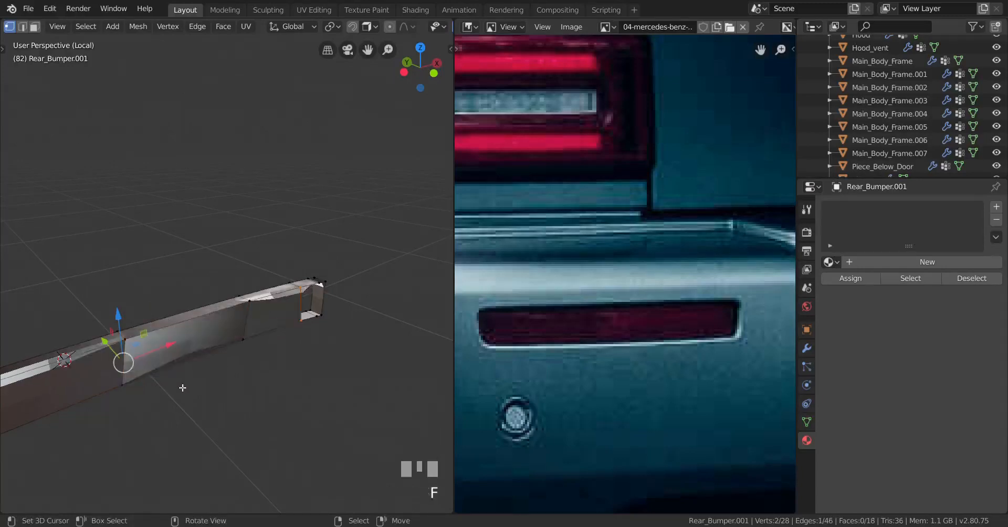
{"action": "middle_click_drag", "start_coordinate": [181, 374], "coordinate": [203, 358]}
{"action": "scroll", "coordinate": [148, 383], "scroll_direction": "up", "scroll_amount": 2}
{"action": "scroll", "coordinate": [187, 362], "scroll_direction": "down", "scroll_amount": 2}
Recalculate the normals of the whole insert mesh and check its shading in Object Mode.
{"action": "key", "text": "a"}
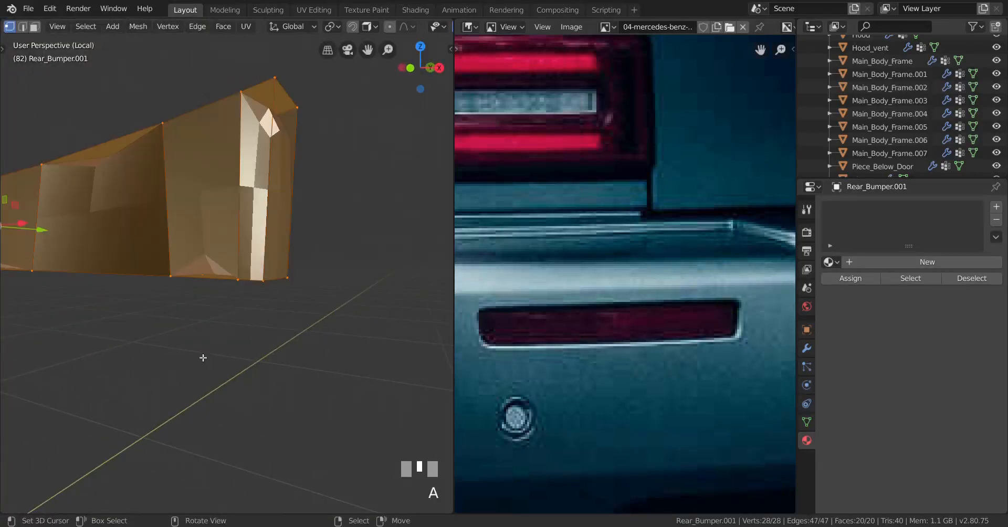
{"action": "key", "text": "shift+n"}
{"action": "mouse_move", "coordinate": [205, 356]}
{"action": "middle_mouse_down"}
{"action": "mouse_move", "coordinate": [256, 382]}
{"action": "mouse_move", "coordinate": [203, 352]}
{"action": "mouse_move", "coordinate": [244, 333]}
{"action": "mouse_move", "coordinate": [389, 421]}
{"action": "mouse_move", "coordinate": [231, 378]}
{"action": "mouse_move", "coordinate": [302, 336]}
{"action": "middle_mouse_up"}
{"action": "key", "text": "Tab"}
{"action": "scroll", "coordinate": [301, 336], "scroll_direction": "up", "scroll_amount": 2}
{"action": "middle_click_drag", "start_coordinate": [158, 332], "coordinate": [233, 292]}
Insert a loop cut around the insert's side wall, slid with Even and Flipped on, close to the filled back faces.
{"action": "key", "text": "Tab"}
{"action": "scroll", "coordinate": [254, 333], "scroll_direction": "down", "scroll_amount": 2}
{"action": "middle_click", "coordinate": [243, 326]}
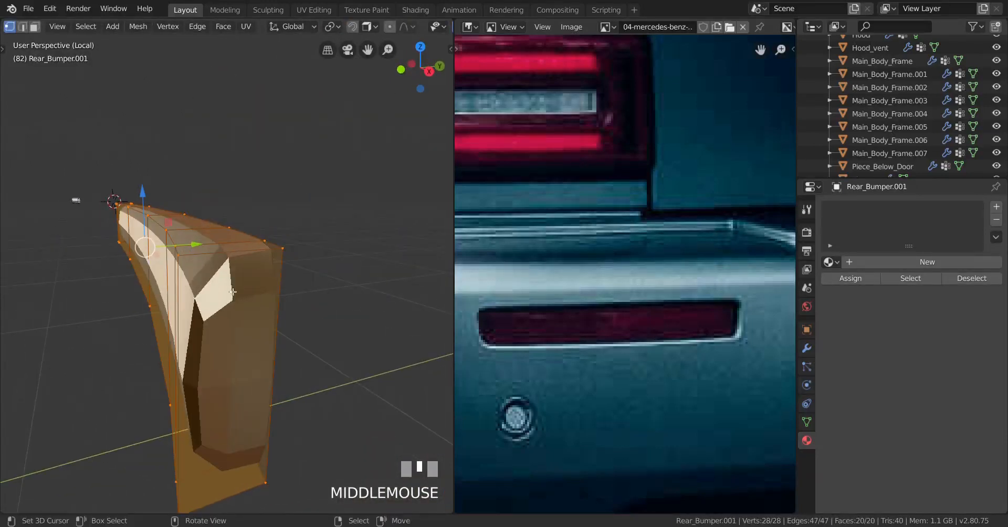
{"action": "key", "text": "ctrl+r"}
{"action": "left_click", "coordinate": [194, 273]}
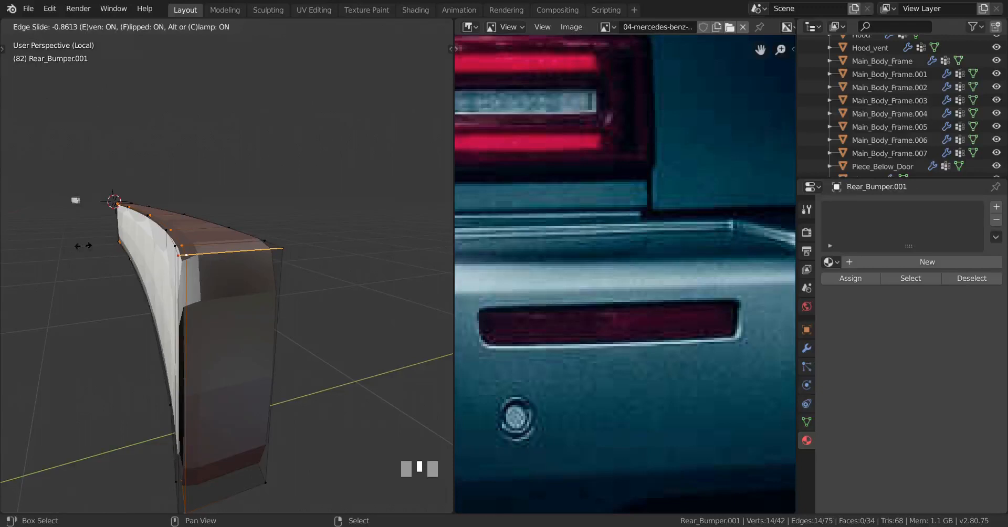
{"action": "left_click", "coordinate": [83, 245], "text": "shift"}
Hide the selected edge loop, select the linked back faces and inset them by about 0.001, cancelling a second inset.
{"action": "middle_click_drag", "start_coordinate": [83, 246], "coordinate": [226, 253]}
{"action": "key", "text": "h"}
{"action": "right_click", "coordinate": [247, 247]}
{"action": "key", "text": "l"}
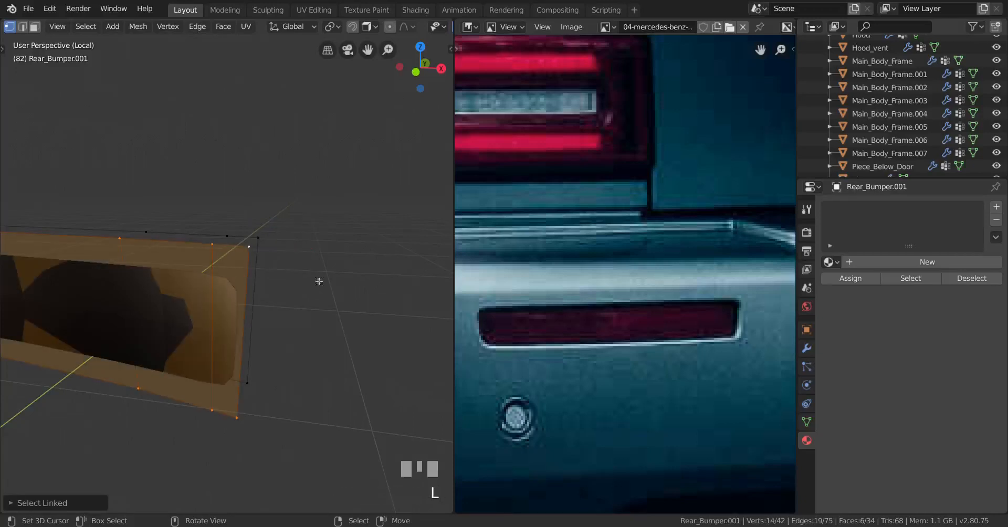
{"action": "key", "text": "i"}
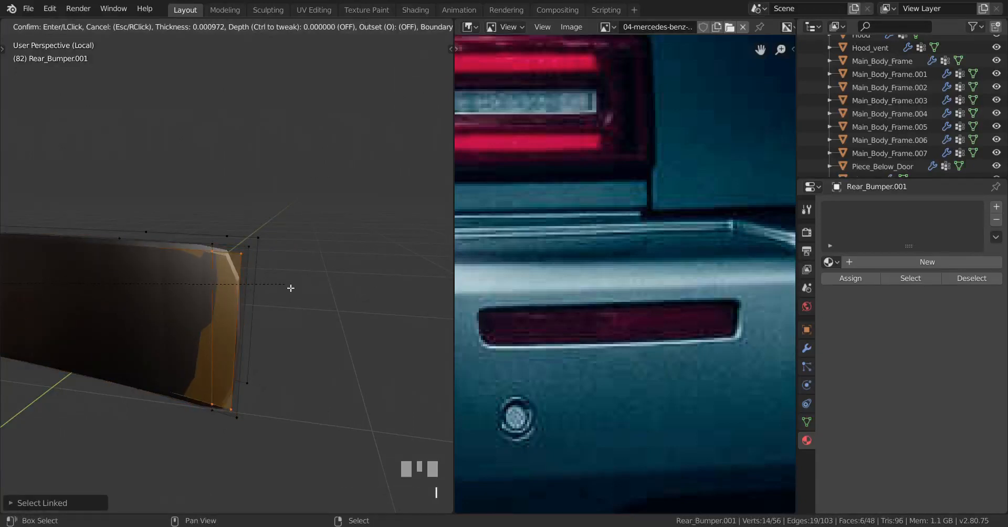
{"action": "left_click", "coordinate": [291, 288], "text": "shift"}
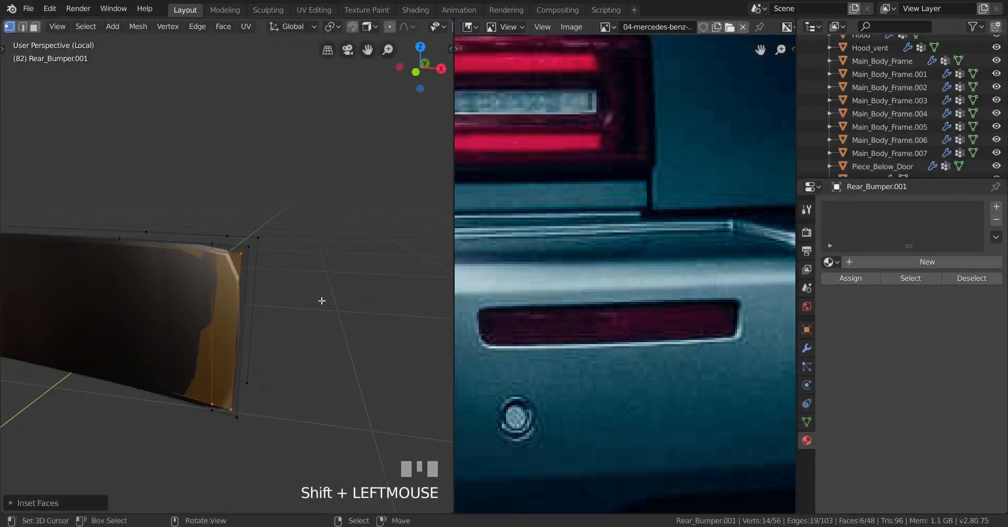
{"action": "key", "text": "i"}
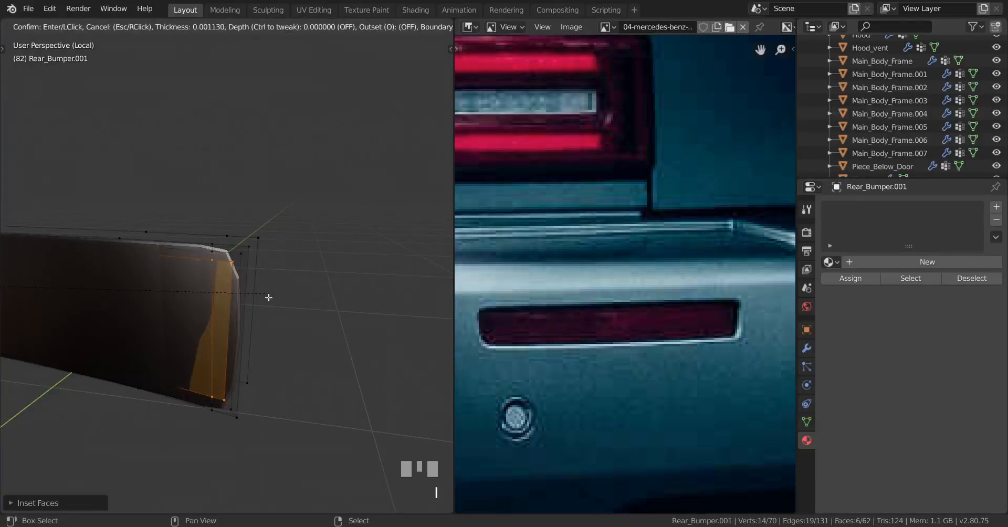
{"action": "right_click", "coordinate": [269, 297], "text": "shift"}
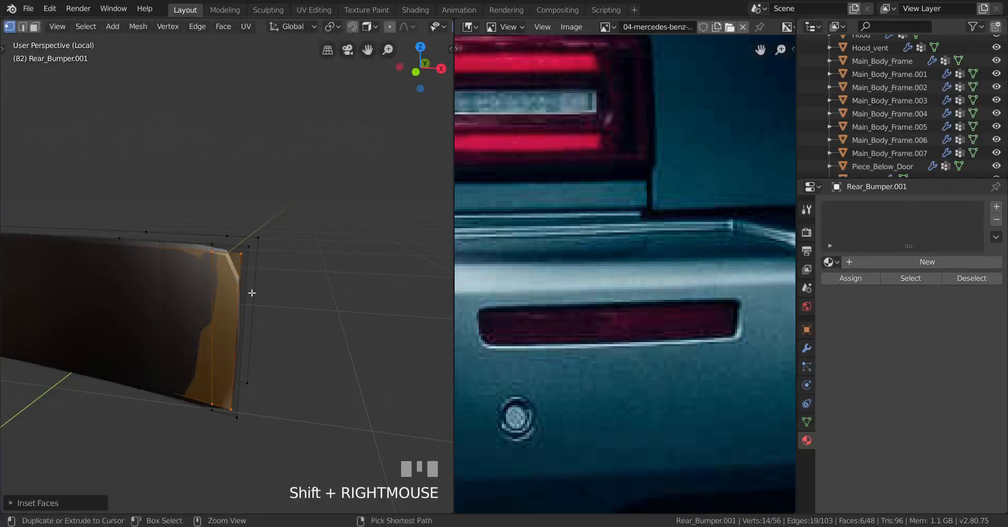
Reveal the hidden geometry, deselect everything and check the insert's recessed end in Object Mode.
{"action": "scroll", "coordinate": [105, 310], "scroll_direction": "down", "scroll_amount": 4}
{"action": "middle_click_drag", "start_coordinate": [76, 310], "coordinate": [324, 310], "text": "shift"}
{"action": "middle_click_drag", "start_coordinate": [85, 329], "coordinate": [141, 330]}
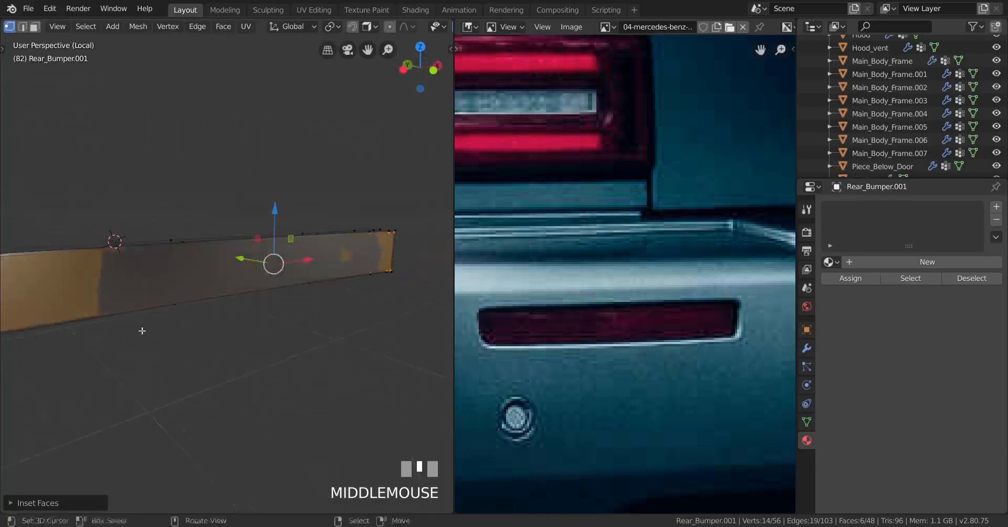
{"action": "scroll", "coordinate": [257, 342], "scroll_direction": "up", "scroll_amount": 3}
{"action": "middle_click_drag", "start_coordinate": [256, 341], "coordinate": [31, 330]}
{"action": "key", "text": "alt+h"}
{"action": "key", "text": "a"}
{"action": "key", "text": "a"}
{"action": "middle_click_drag", "start_coordinate": [146, 310], "coordinate": [206, 300], "text": "shift"}
{"action": "key", "text": "Tab"}
{"action": "scroll", "coordinate": [176, 325], "scroll_direction": "down", "scroll_amount": 3}
{"action": "scroll", "coordinate": [206, 300], "scroll_direction": "up", "scroll_amount": 2}
{"action": "key", "text": "Tab"}
{"action": "scroll", "coordinate": [245, 309], "scroll_direction": "up", "scroll_amount": 3}
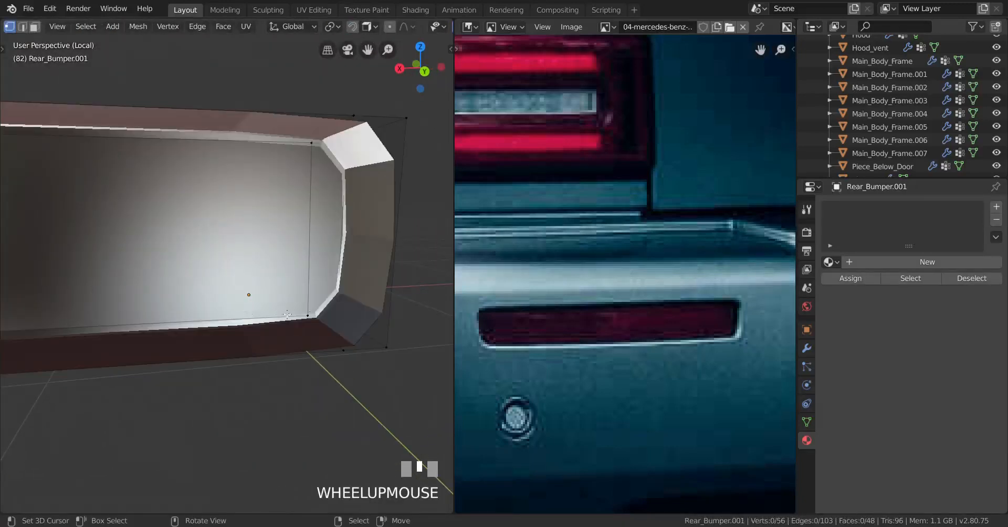
Recalculate the normals of the entire insert mesh with the Inside option enabled.
{"action": "middle_click_drag", "start_coordinate": [287, 314], "coordinate": [306, 335], "text": "shift"}
{"action": "key", "text": "a"}
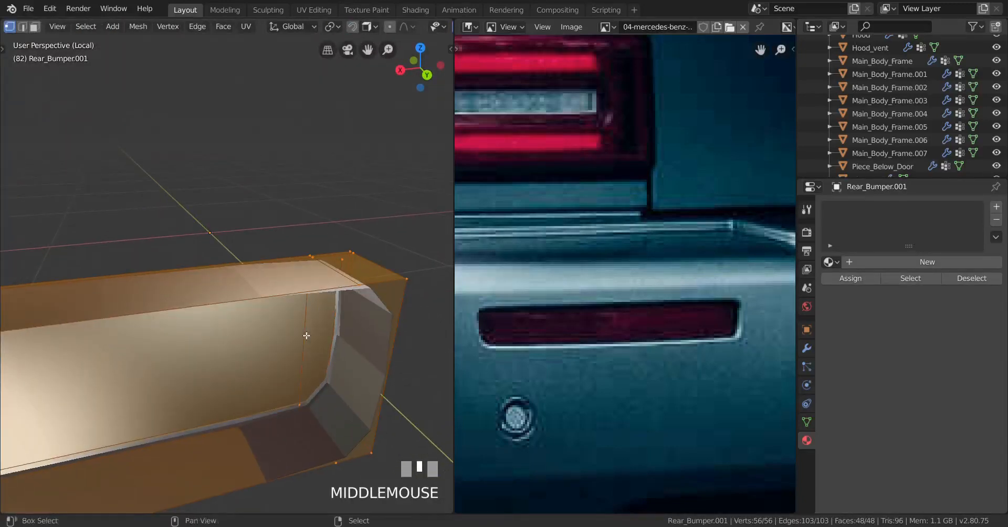
{"action": "key", "text": "shift+n"}
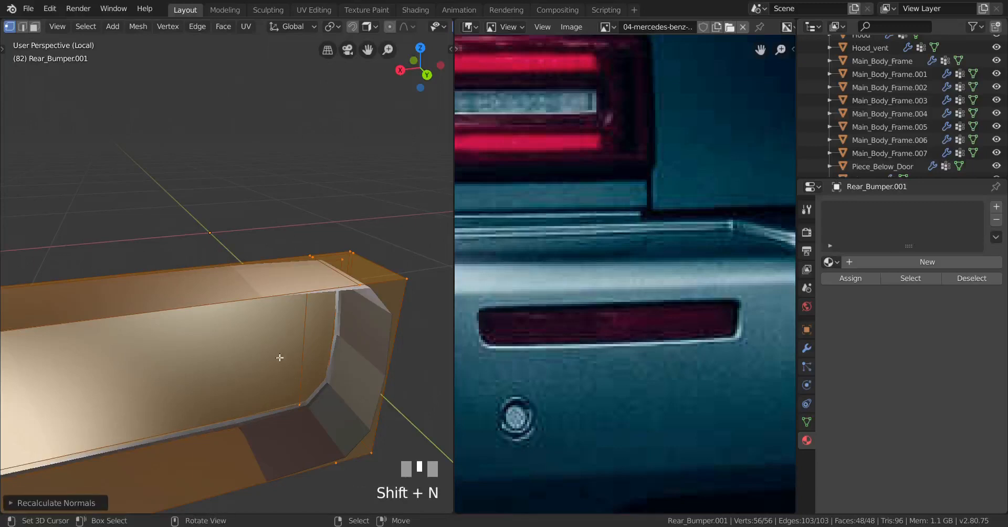
{"action": "middle_click_drag", "start_coordinate": [256, 375], "coordinate": [165, 322]}
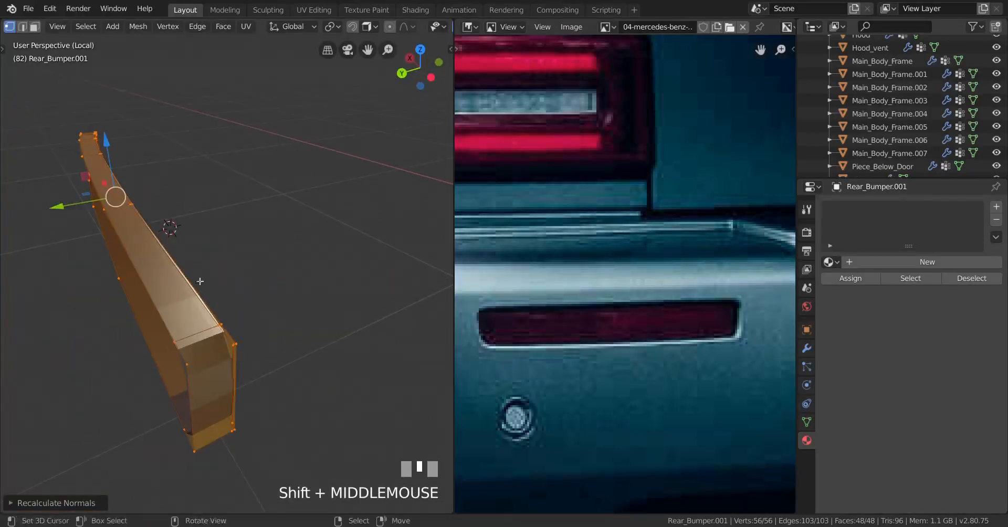
{"action": "scroll", "coordinate": [225, 301], "scroll_direction": "up", "scroll_amount": 3}
{"action": "middle_click_drag", "start_coordinate": [225, 301], "coordinate": [207, 368]}
{"action": "left_click", "coordinate": [14, 504]}
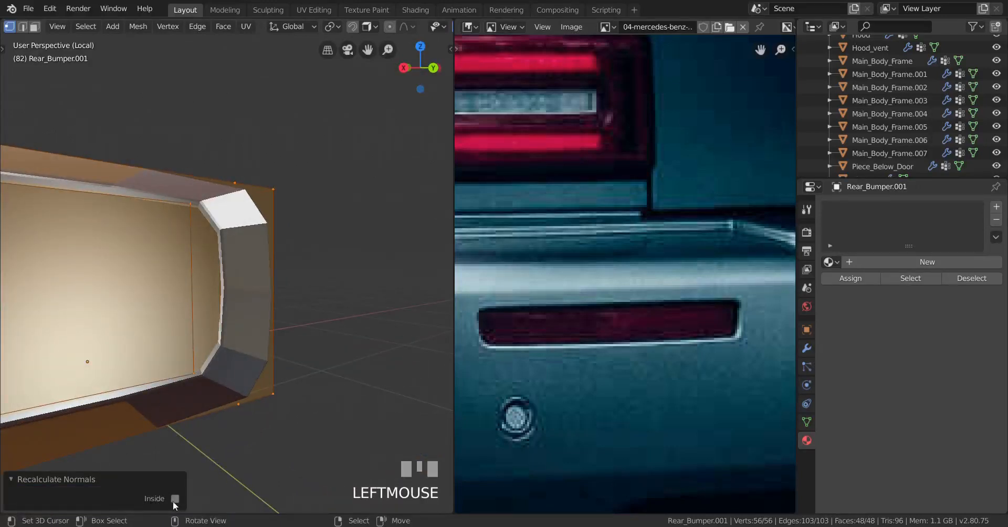
{"action": "left_click", "coordinate": [175, 502]}
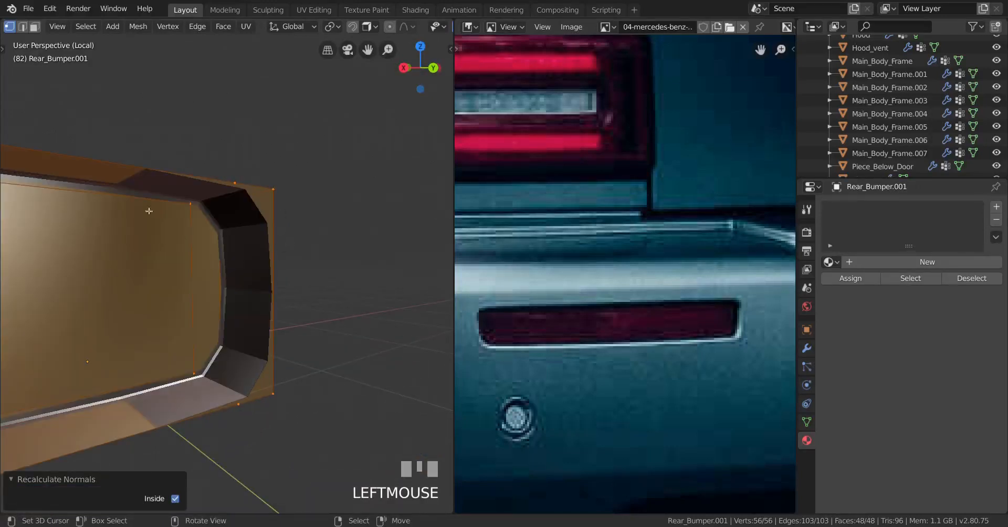
{"action": "left_click", "coordinate": [12, 480]}
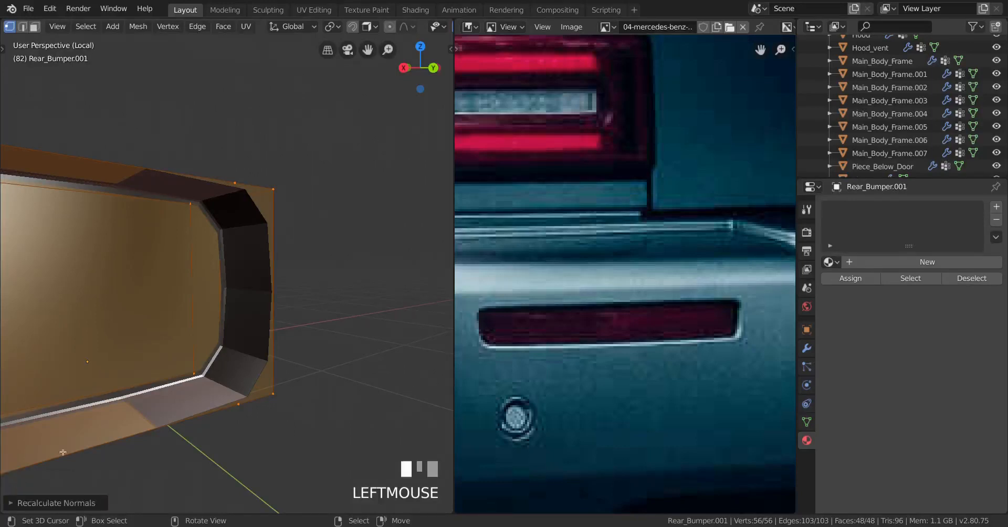
Apply smooth shading to the Rear_Bumper.001 insert in Object Mode.
{"action": "middle_click_drag", "start_coordinate": [215, 387], "coordinate": [273, 399]}
{"action": "key", "text": "Tab"}
{"action": "middle_click_drag", "start_coordinate": [225, 394], "coordinate": [245, 369]}
{"action": "scroll", "coordinate": [209, 379], "scroll_direction": "up", "scroll_amount": 3}
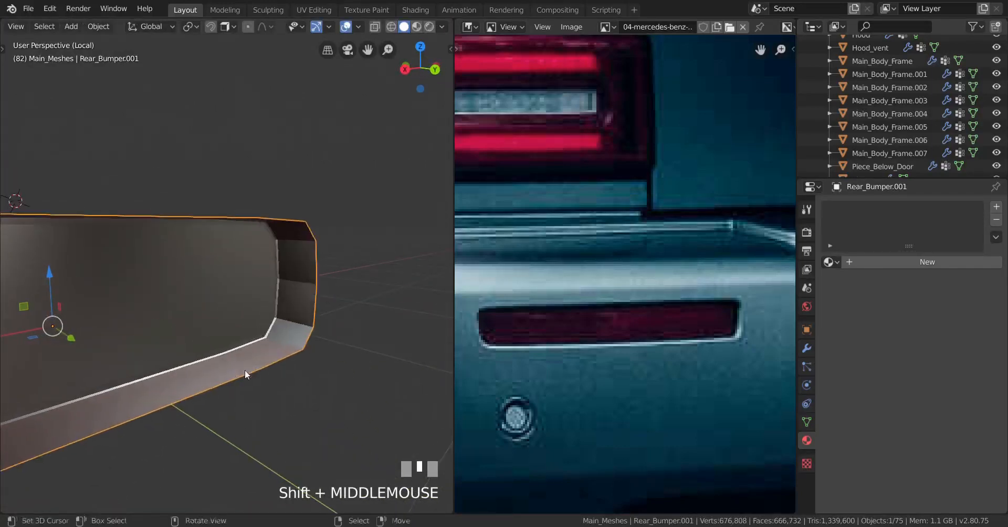
{"action": "left_click", "coordinate": [107, 25]}
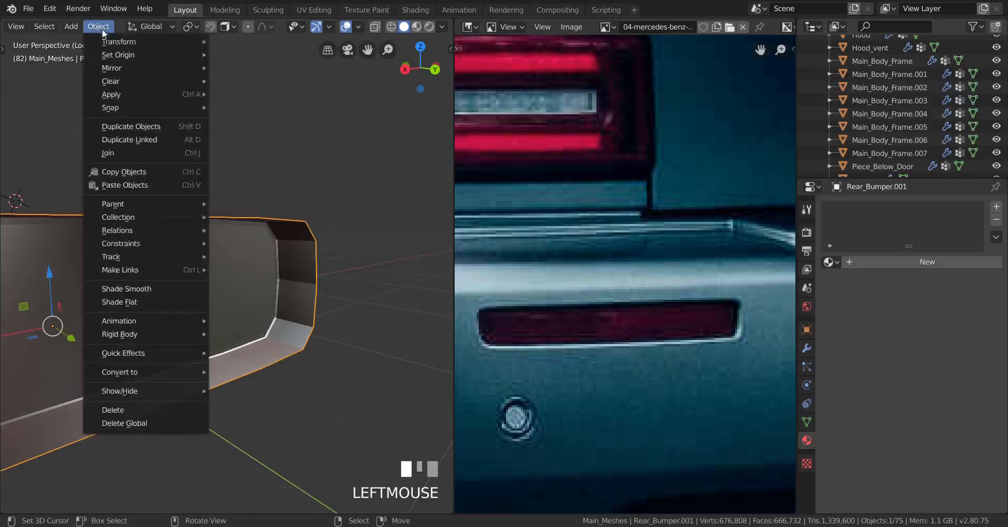
{"action": "left_click", "coordinate": [152, 289]}
{"action": "mouse_move", "coordinate": [243, 313]}
{"action": "middle_mouse_down"}
{"action": "mouse_move", "coordinate": [123, 342]}
{"action": "mouse_move", "coordinate": [331, 341]}
{"action": "mouse_move", "coordinate": [243, 294]}
{"action": "mouse_move", "coordinate": [252, 302]}
{"action": "mouse_move", "coordinate": [332, 275]}
{"action": "middle_mouse_up"}
{"action": "scroll", "coordinate": [129, 272], "scroll_direction": "up", "scroll_amount": 2}
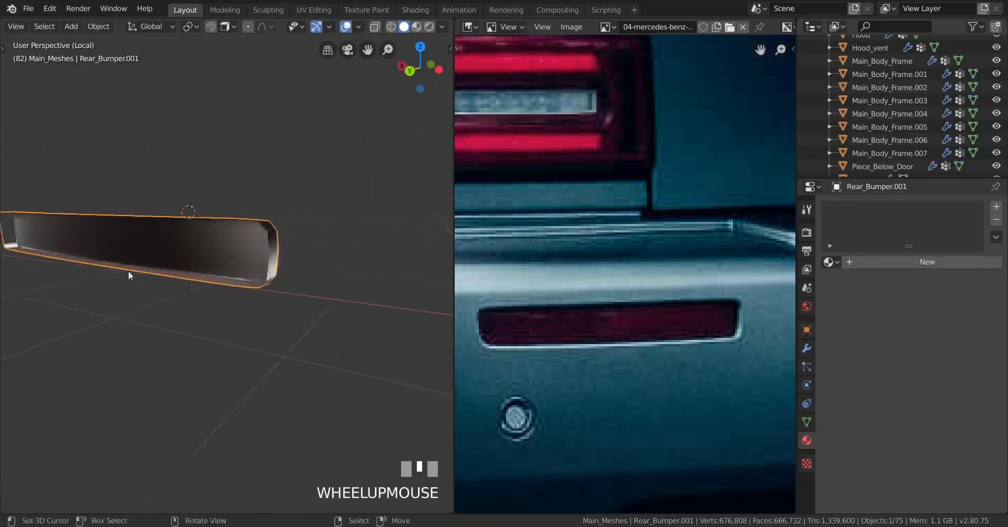
{"action": "middle_click_drag", "start_coordinate": [129, 271], "coordinate": [252, 360]}
{"action": "scroll", "coordinate": [247, 313], "scroll_direction": "up", "scroll_amount": 2}
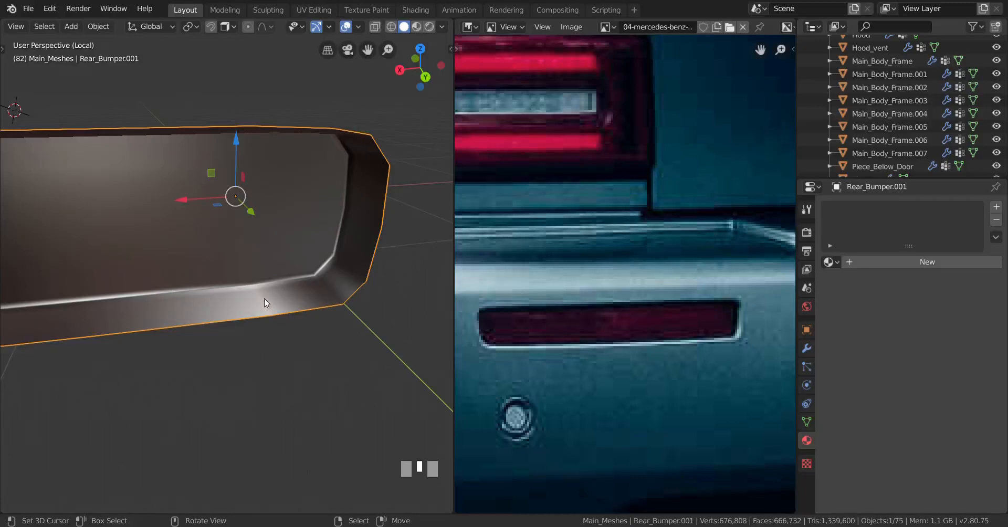
Examine the insert's end corner in wireframe and solid shading, in both Object and Edit Mode.
{"action": "key", "text": "Tab"}
{"action": "scroll", "coordinate": [264, 298], "scroll_direction": "down", "scroll_amount": 2}
{"action": "mouse_move", "coordinate": [264, 299]}
{"action": "middle_mouse_down"}
{"action": "mouse_move", "coordinate": [368, 303]}
{"action": "mouse_move", "coordinate": [225, 288]}
{"action": "mouse_move", "coordinate": [274, 281]}
{"action": "mouse_move", "coordinate": [231, 315]}
{"action": "mouse_move", "coordinate": [173, 315]}
{"action": "middle_mouse_up"}
{"action": "key", "text": "Tab"}
{"action": "key", "text": "z"}
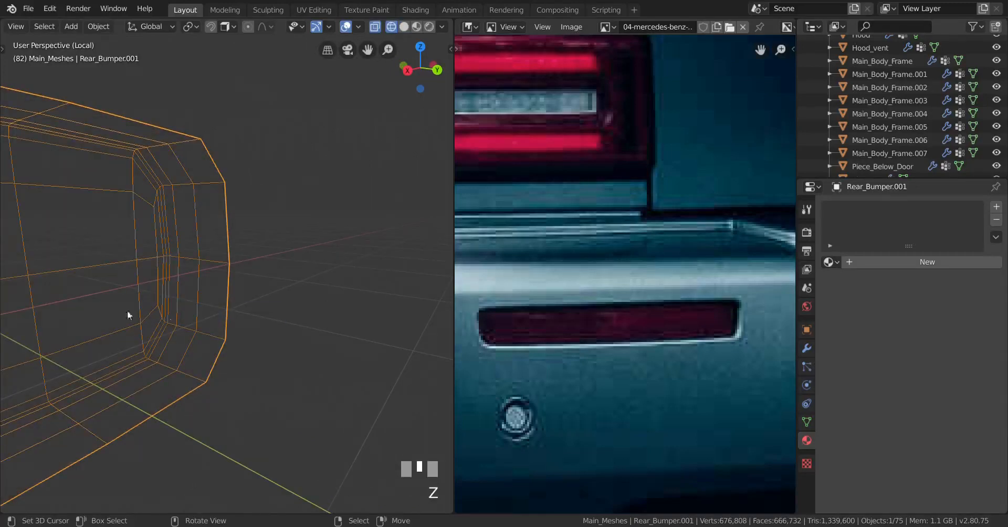
{"action": "scroll", "coordinate": [286, 308], "scroll_direction": "down", "scroll_amount": 3}
{"action": "scroll", "coordinate": [234, 309], "scroll_direction": "up", "scroll_amount": 2}
{"action": "mouse_move", "coordinate": [234, 308]}
{"action": "middle_mouse_down"}
{"action": "mouse_move", "coordinate": [394, 310]}
{"action": "mouse_move", "coordinate": [240, 312]}
{"action": "middle_mouse_up"}
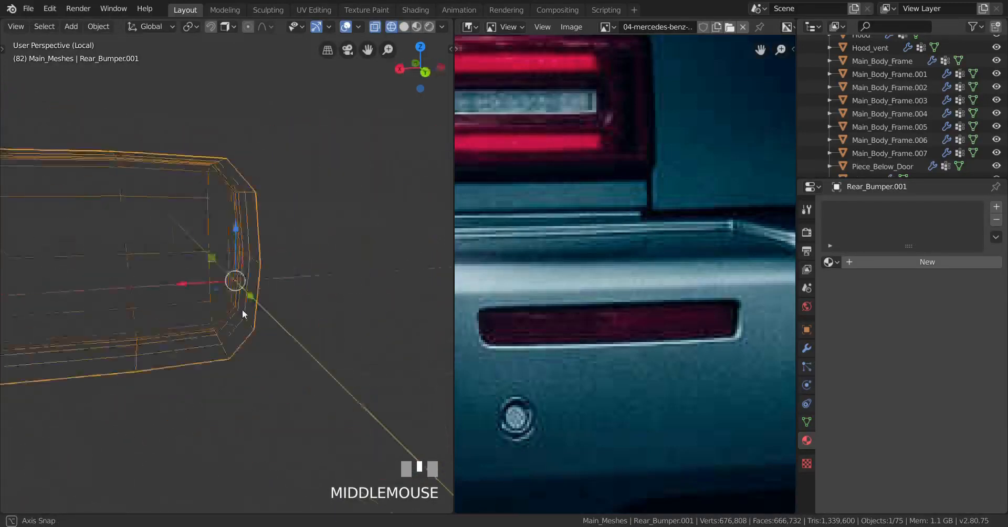
{"action": "key", "text": "Tab"}
{"action": "middle_click_drag", "start_coordinate": [163, 313], "coordinate": [189, 313]}
{"action": "scroll", "coordinate": [189, 313], "scroll_direction": "up", "scroll_amount": 3}
{"action": "key", "text": "z"}
{"action": "scroll", "coordinate": [299, 315], "scroll_direction": "down", "scroll_amount": 3}
{"action": "mouse_move", "coordinate": [294, 315]}
{"action": "middle_mouse_down"}
{"action": "mouse_move", "coordinate": [211, 312]}
{"action": "mouse_move", "coordinate": [115, 335]}
{"action": "mouse_move", "coordinate": [231, 320]}
{"action": "middle_mouse_up"}
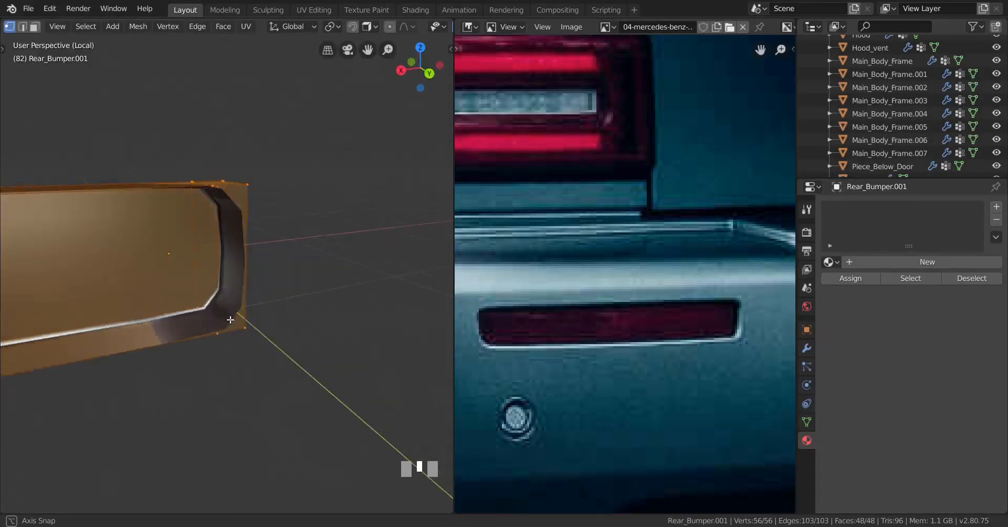
Remove both Shrinkwrap modifiers from the insert, undoing and repeating the removal of the last one.
{"action": "key", "text": "Tab"}
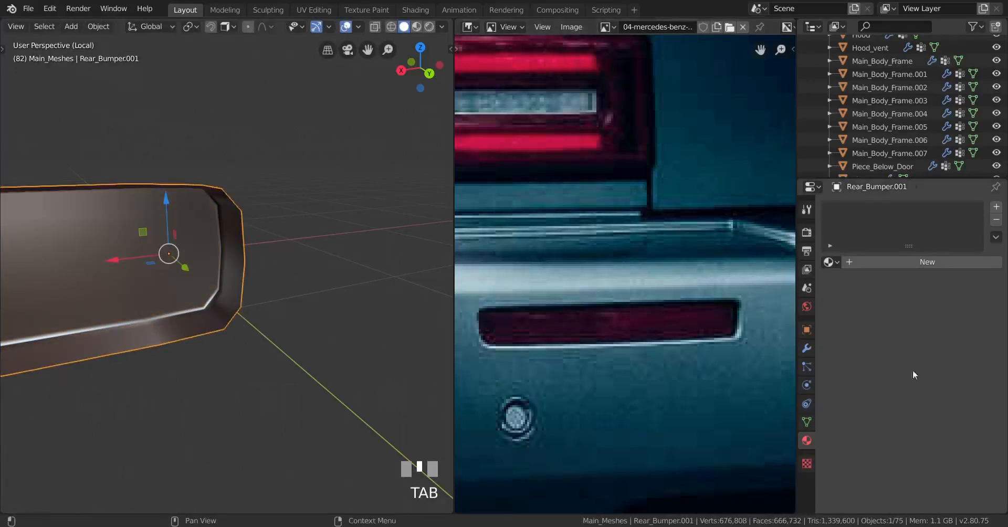
{"action": "left_click", "coordinate": [800, 350]}
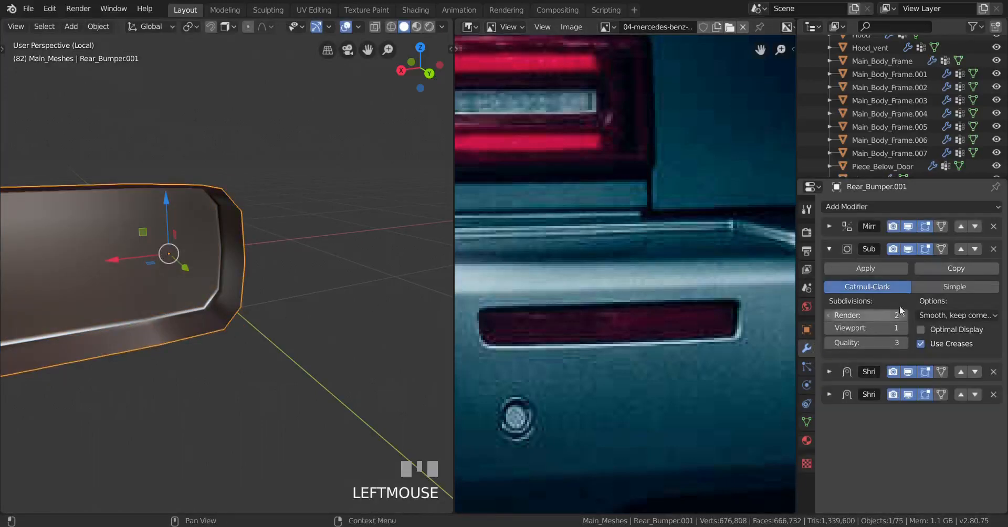
{"action": "left_click", "coordinate": [831, 249]}
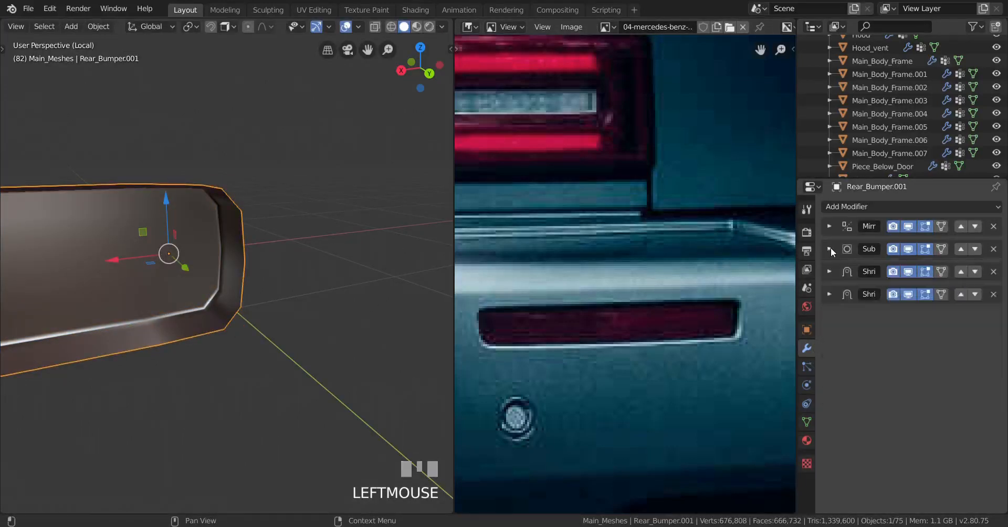
{"action": "left_click", "coordinate": [993, 272]}
{"action": "left_click", "coordinate": [994, 272]}
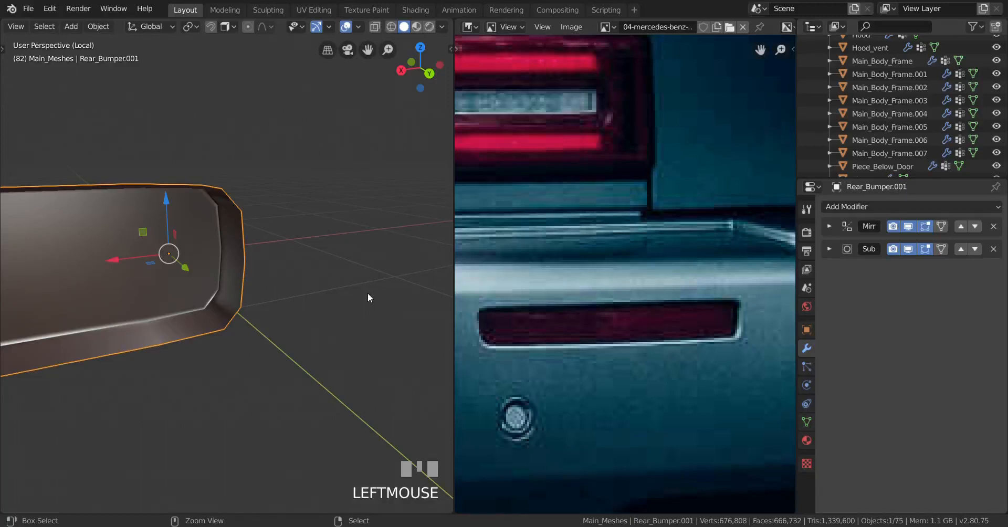
{"action": "key", "text": "ctrl+z"}
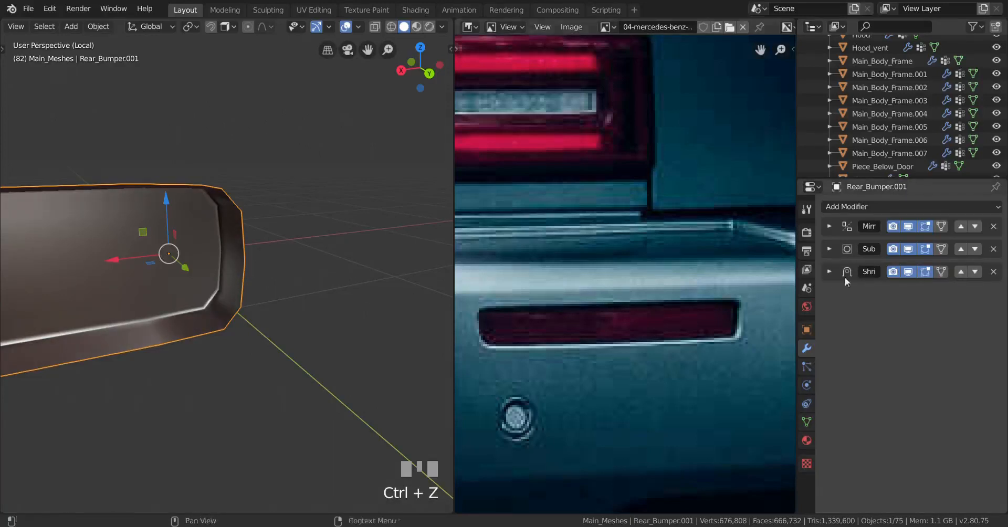
{"action": "left_click", "coordinate": [993, 271]}
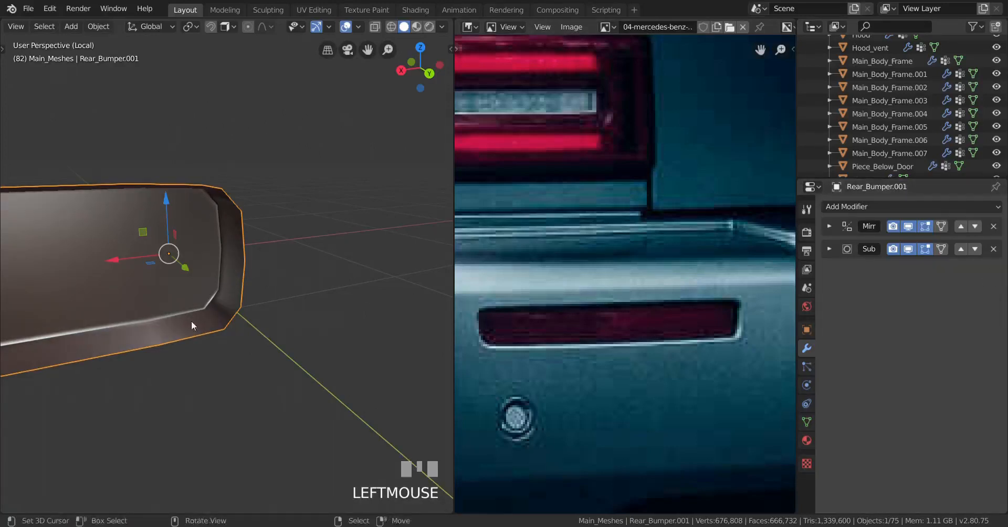
Add a Solidify modifier to the Rear_Bumper.001 insert and recalculate the normals of its whole mesh in Edit Mode.
{"action": "mouse_move", "coordinate": [191, 322]}
{"action": "middle_mouse_down"}
{"action": "mouse_move", "coordinate": [74, 324]}
{"action": "mouse_move", "coordinate": [191, 313]}
{"action": "middle_mouse_up"}
{"action": "left_click", "coordinate": [924, 208]}
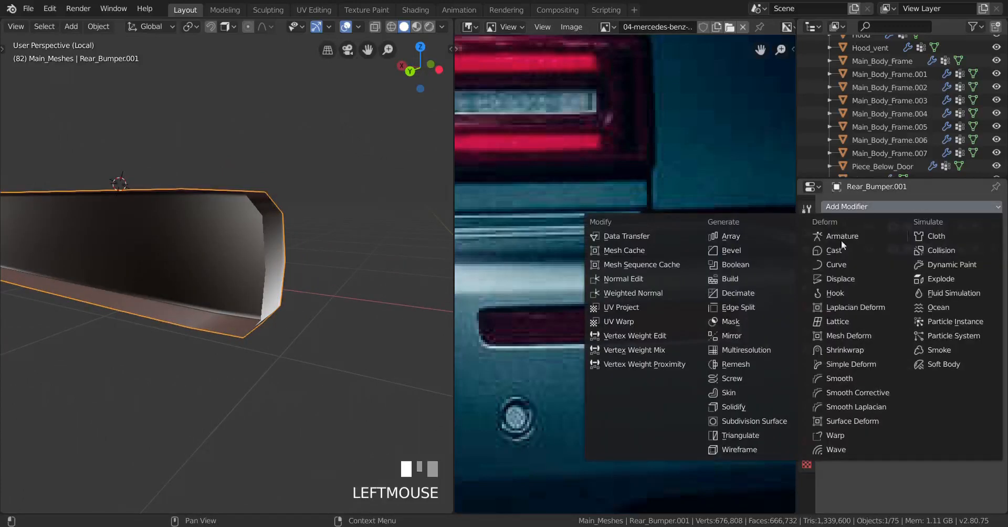
{"action": "left_click", "coordinate": [752, 406]}
{"action": "middle_click_drag", "start_coordinate": [265, 347], "coordinate": [310, 166]}
{"action": "scroll", "coordinate": [323, 347], "scroll_direction": "up", "scroll_amount": 2}
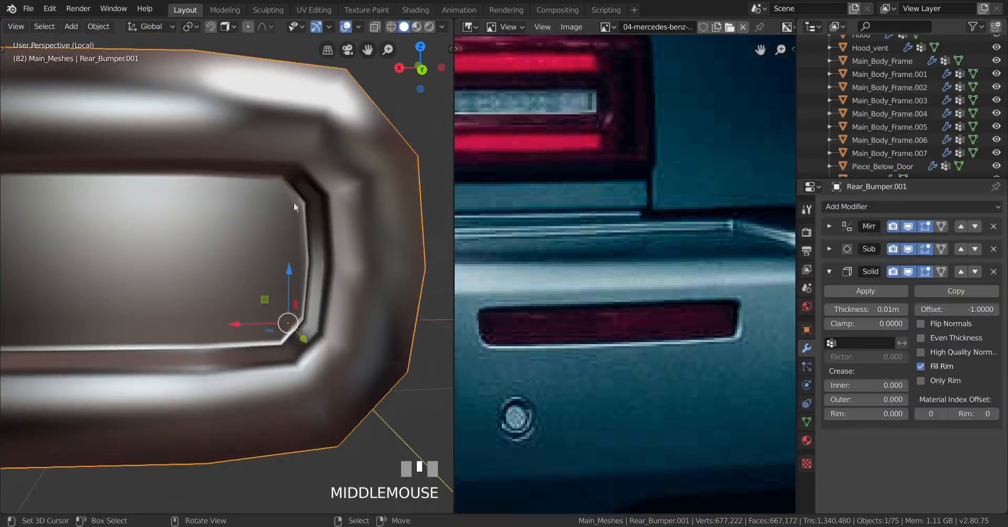
{"action": "key", "text": "Tab"}
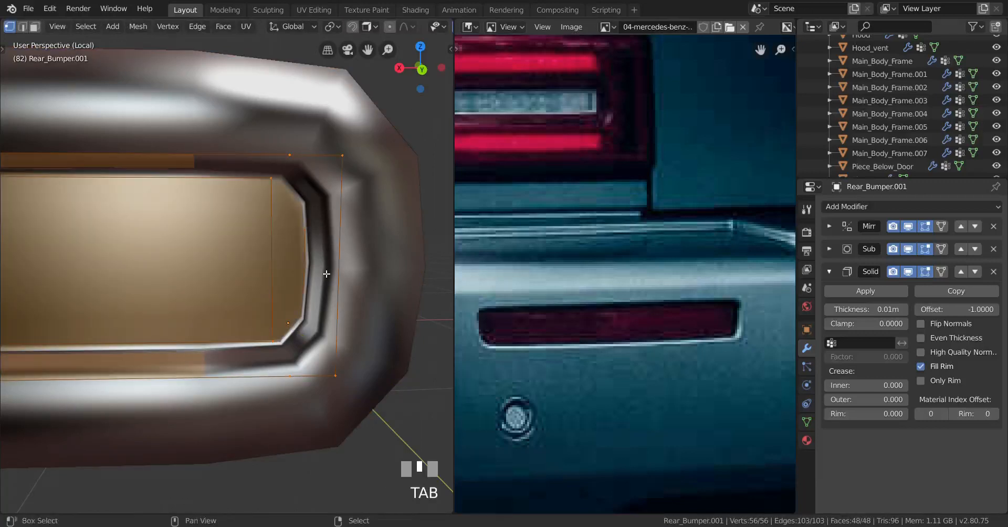
{"action": "key", "text": "shift+n"}
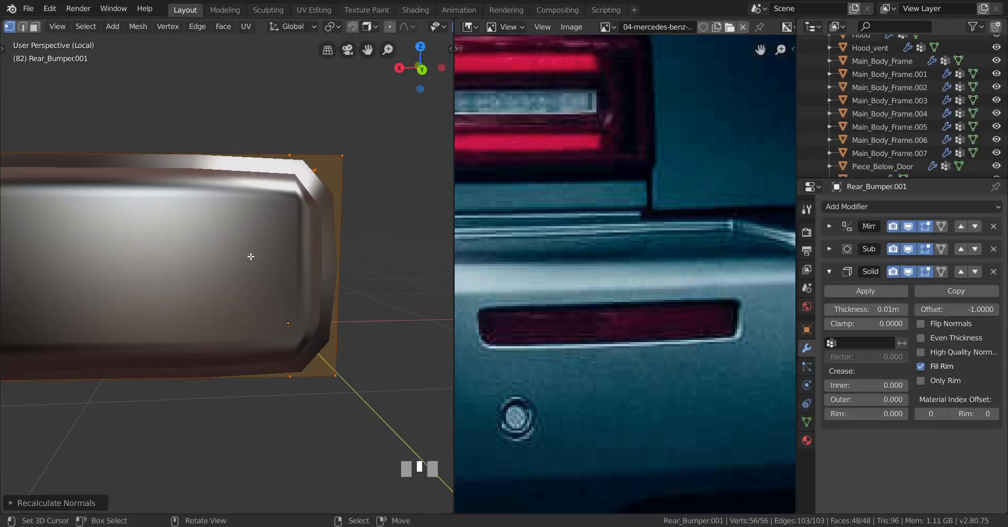
Set the Solidify modifier's thickness to 0.001 m.
{"action": "left_click", "coordinate": [874, 313]}
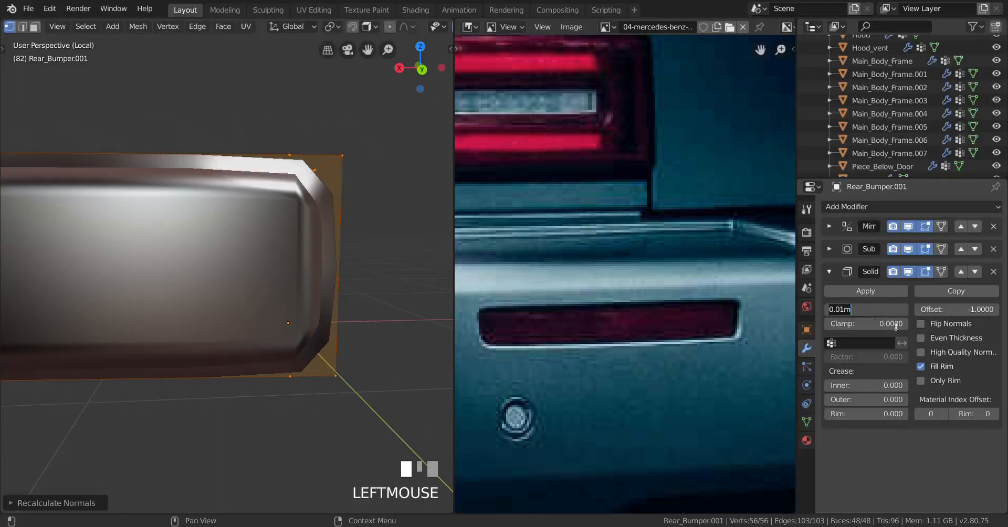
{"action": "right_click", "coordinate": [829, 311]}
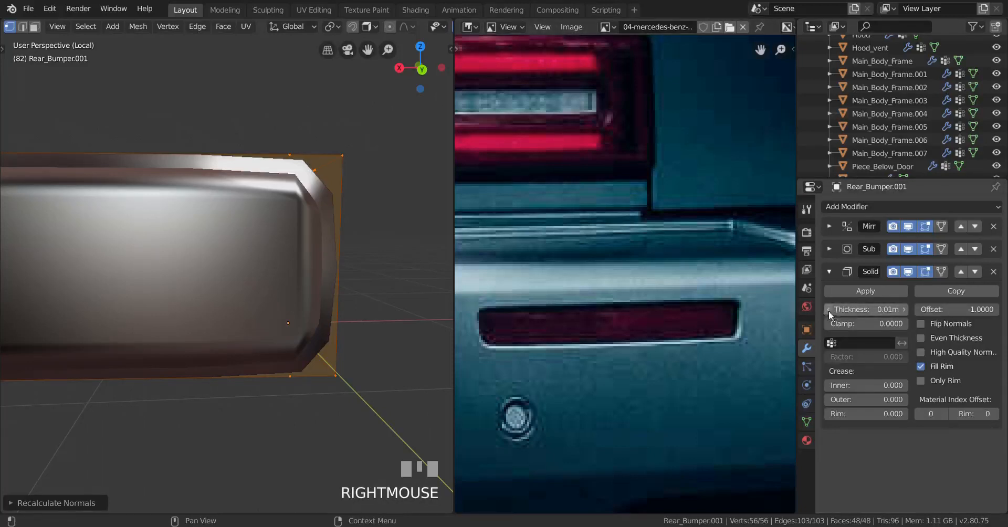
{"action": "left_click", "coordinate": [829, 311]}
{"action": "left_click", "coordinate": [903, 310]}
{"action": "left_click", "coordinate": [868, 314]}
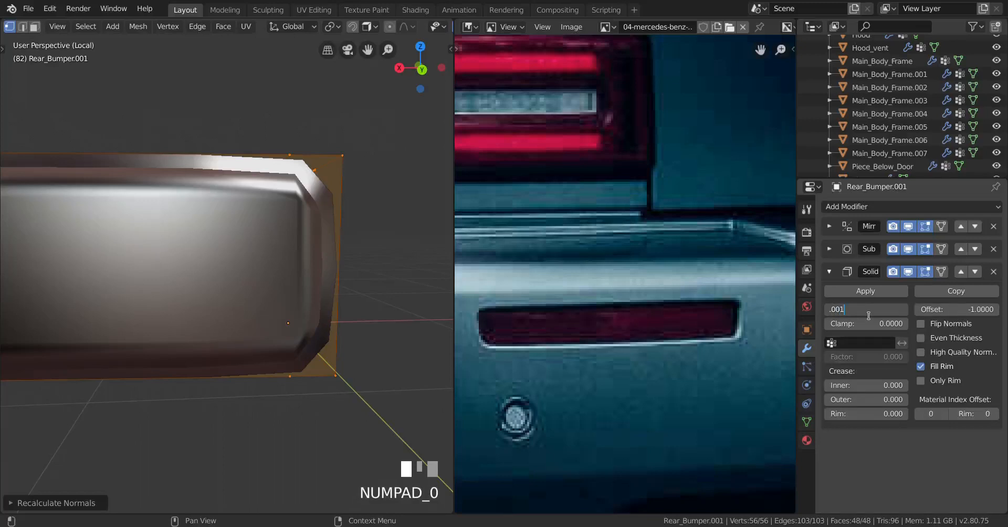
{"action": "type", "text": ".001"}
{"action": "key", "text": "Return"}
Add an edge loop around the insert's outer side wall, sliding it with Even enabled close to the rim.
{"action": "middle_click_drag", "start_coordinate": [62, 237], "coordinate": [419, 270]}
{"action": "key", "text": "ctrl+r"}
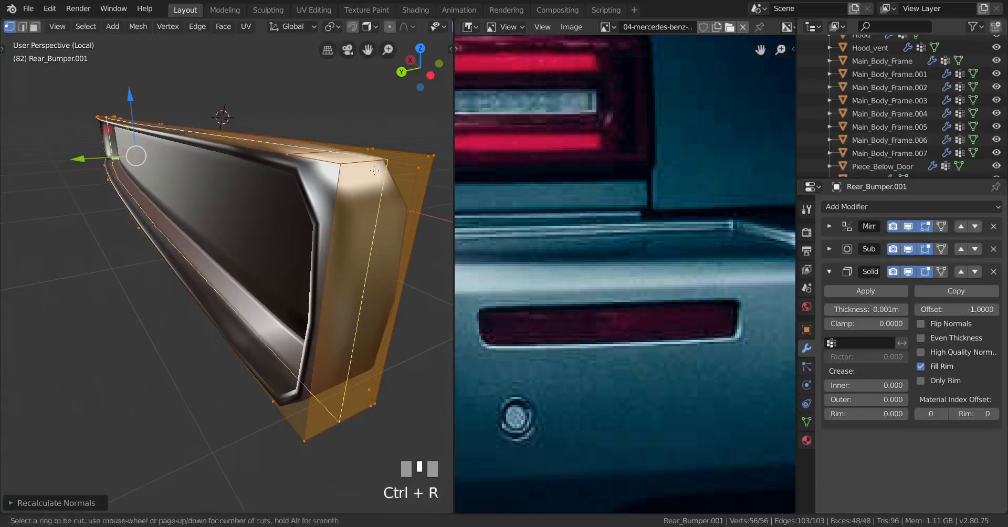
{"action": "left_click", "coordinate": [336, 189]}
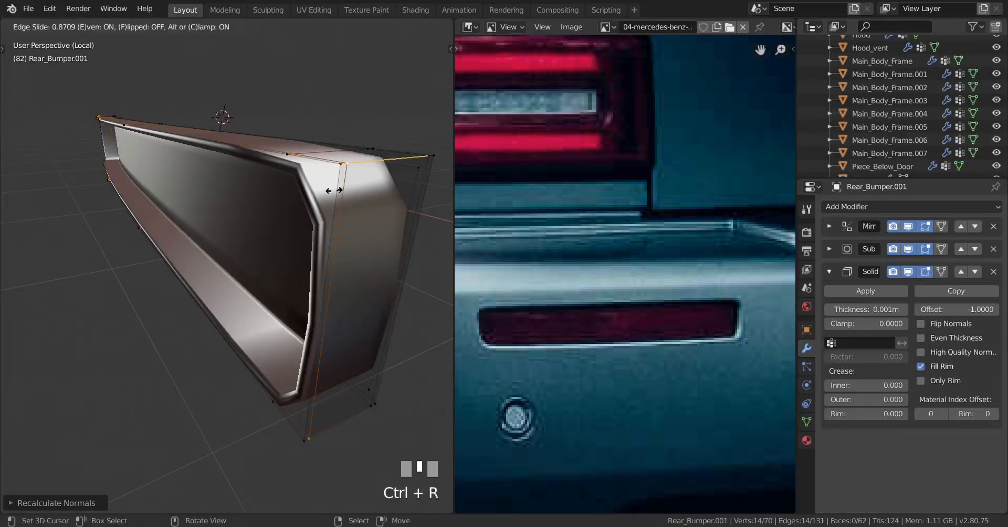
{"action": "left_click", "coordinate": [317, 191]}
{"action": "middle_click_drag", "start_coordinate": [317, 191], "coordinate": [373, 286]}
{"action": "scroll", "coordinate": [272, 320], "scroll_direction": "up", "scroll_amount": 3}
{"action": "middle_click_drag", "start_coordinate": [273, 320], "coordinate": [391, 339]}
Examine the thickened insert's rim and end corners in Object Mode, comparing them with the reference photo.
{"action": "key", "text": "Tab"}
{"action": "middle_click_drag", "start_coordinate": [478, 341], "coordinate": [482, 332]}
{"action": "middle_click_drag", "start_coordinate": [253, 305], "coordinate": [199, 270]}
{"action": "scroll", "coordinate": [303, 284], "scroll_direction": "up", "scroll_amount": 3}
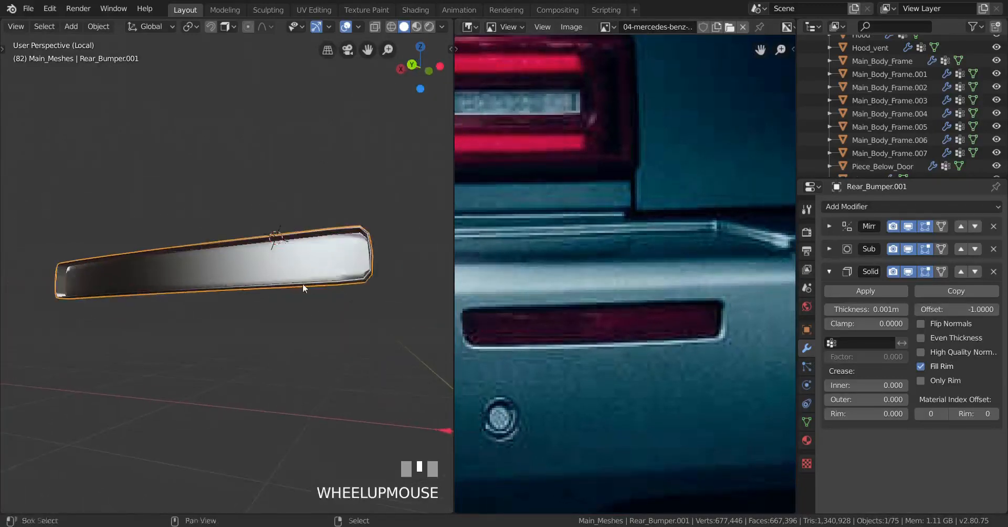
{"action": "middle_click_drag", "start_coordinate": [302, 284], "coordinate": [196, 303], "text": "shift"}
{"action": "scroll", "coordinate": [336, 321], "scroll_direction": "up", "scroll_amount": 3}
{"action": "scroll", "coordinate": [257, 317], "scroll_direction": "up", "scroll_amount": 4}
{"action": "middle_click_drag", "start_coordinate": [257, 317], "coordinate": [260, 314]}
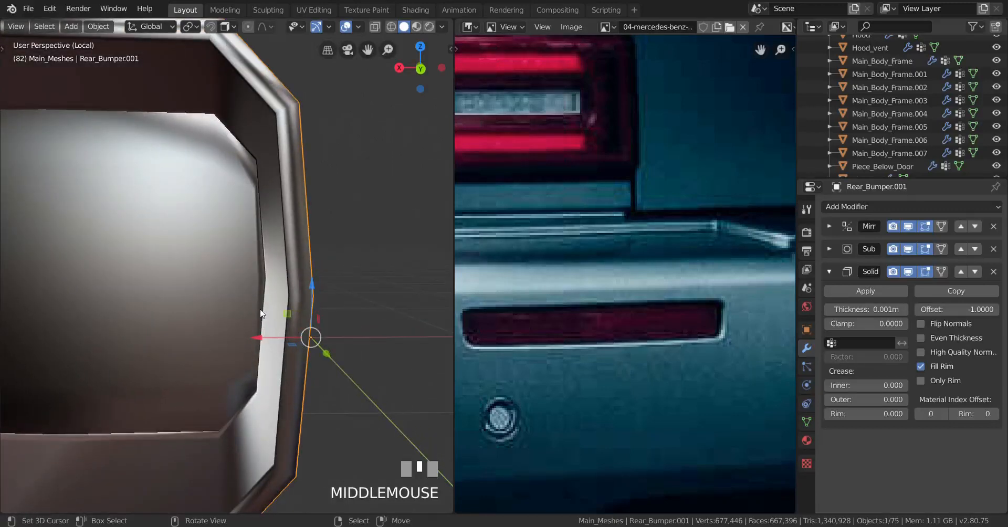
{"action": "scroll", "coordinate": [273, 313], "scroll_direction": "down", "scroll_amount": 3}
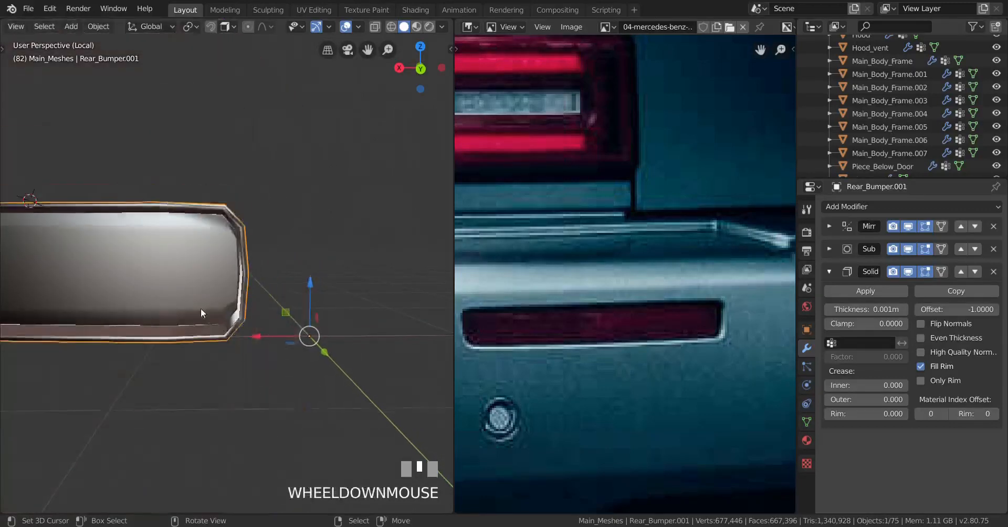
{"action": "middle_click_drag", "start_coordinate": [200, 308], "coordinate": [227, 316]}
Turn off the Solidify modifier's viewport display while editing the insert.
{"action": "key", "text": "Tab"}
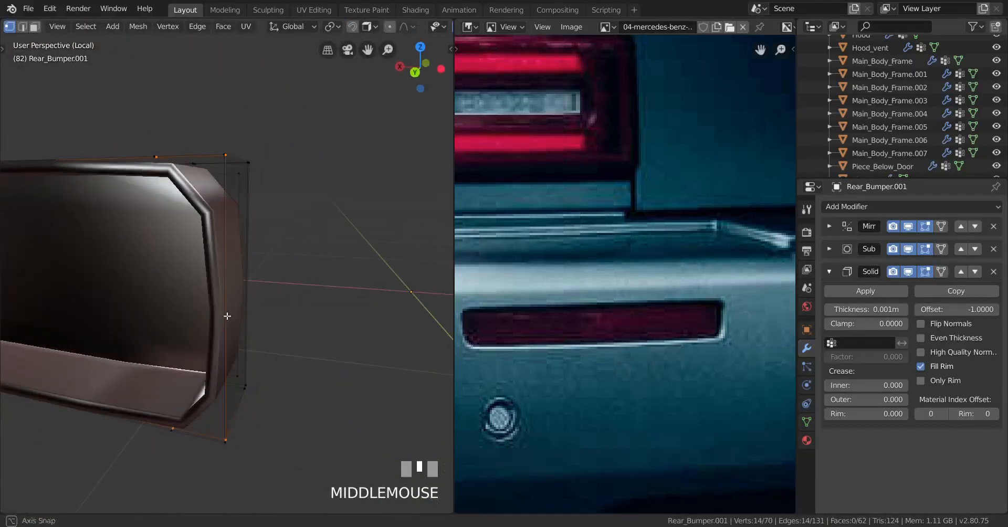
{"action": "middle_click_drag", "start_coordinate": [215, 279], "coordinate": [221, 315], "text": "shift"}
{"action": "scroll", "coordinate": [220, 315], "scroll_direction": "up", "scroll_amount": 2}
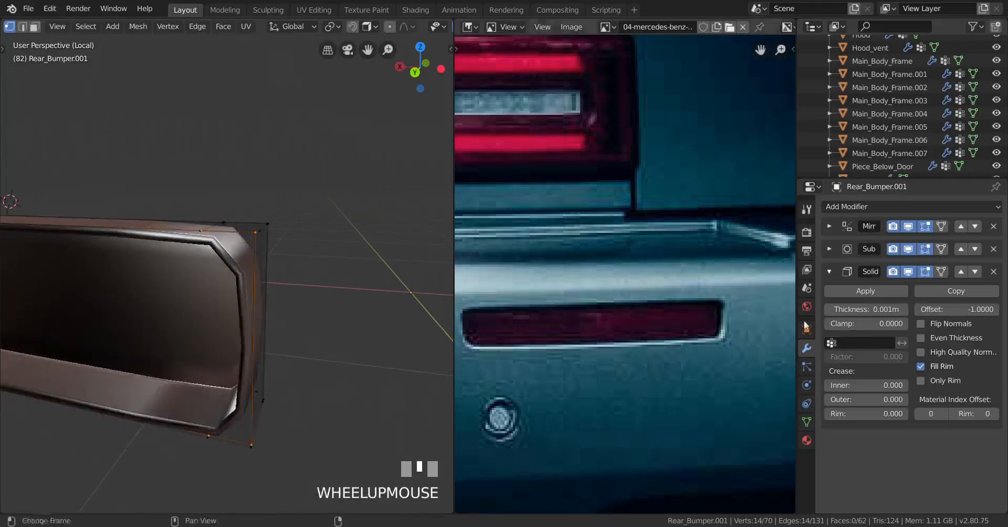
{"action": "left_click", "coordinate": [908, 272]}
{"action": "scroll", "coordinate": [268, 361], "scroll_direction": "up", "scroll_amount": 2}
{"action": "scroll", "coordinate": [198, 266], "scroll_direction": "up", "scroll_amount": 2}
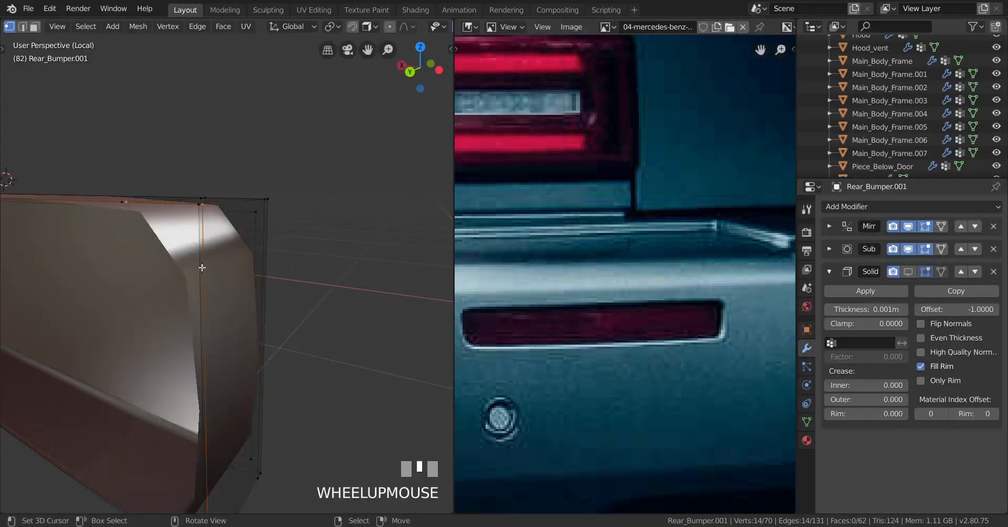
Select the insert's open rim edge loop, fill it with a face, and inset that face slightly.
{"action": "right_click", "coordinate": [198, 262], "text": "alt"}
{"action": "middle_click_drag", "start_coordinate": [198, 261], "coordinate": [235, 334]}
{"action": "scroll", "coordinate": [309, 346], "scroll_direction": "up", "scroll_amount": 2}
{"action": "middle_click_drag", "start_coordinate": [310, 347], "coordinate": [321, 321]}
{"action": "key", "text": "f"}
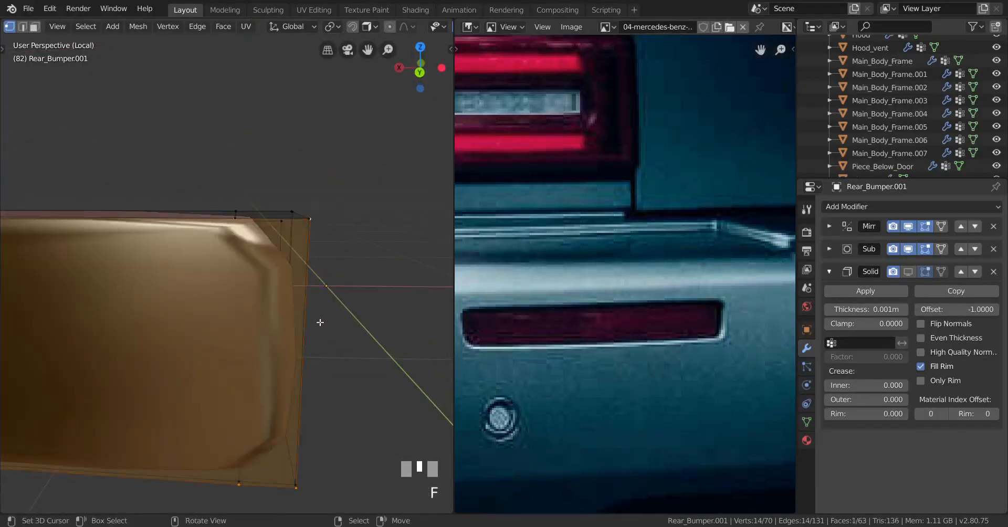
{"action": "key", "text": "i"}
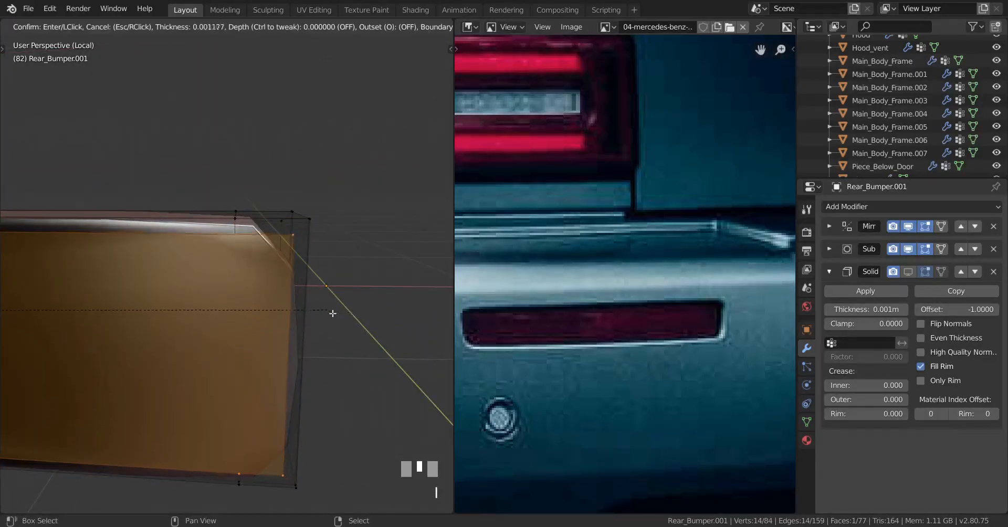
{"action": "left_click", "coordinate": [303, 303]}
Extrude the inset face inward along the global Y axis in three successive sections to form the recess walls.
{"action": "scroll", "coordinate": [303, 303], "scroll_direction": "down", "scroll_amount": 2}
{"action": "middle_click_drag", "start_coordinate": [303, 303], "coordinate": [311, 344], "text": "shift"}
{"action": "key", "text": "e"}
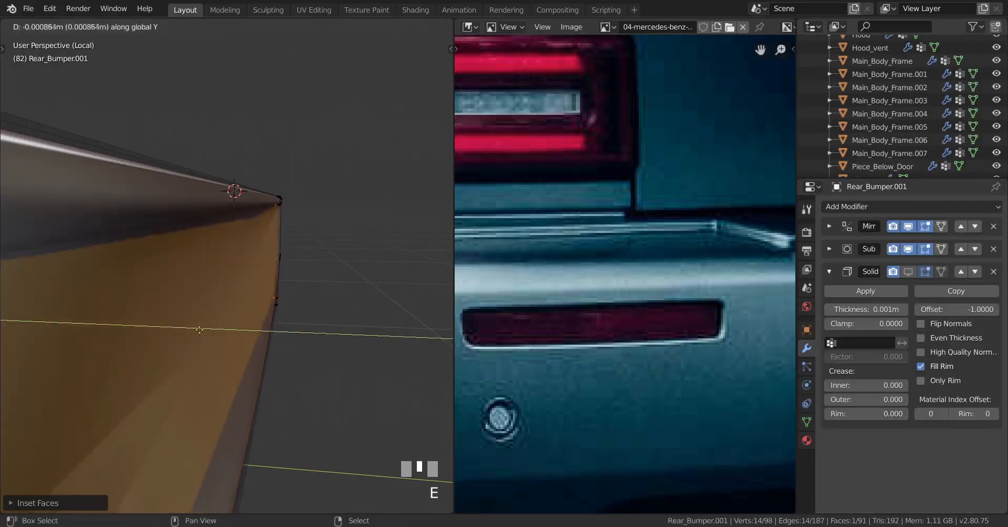
{"action": "left_click", "coordinate": [167, 306], "text": "shift"}
{"action": "key", "text": "z"}
{"action": "mouse_move", "coordinate": [167, 307]}
{"action": "middle_mouse_down"}
{"action": "mouse_move", "coordinate": [214, 250]}
{"action": "mouse_move", "coordinate": [245, 261]}
{"action": "middle_mouse_up"}
{"action": "left_click", "coordinate": [35, 266]}
{"action": "key", "text": "e"}
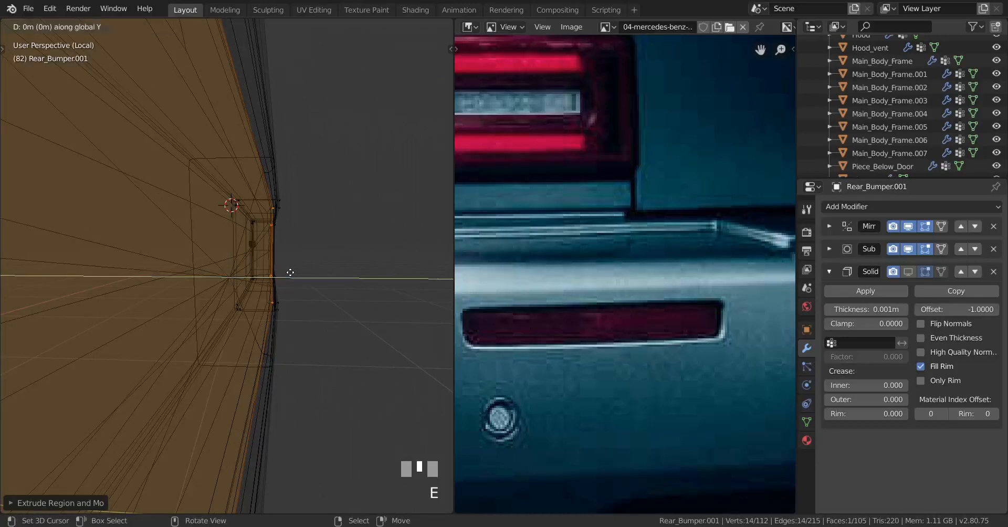
{"action": "left_click", "coordinate": [143, 249], "text": "shift"}
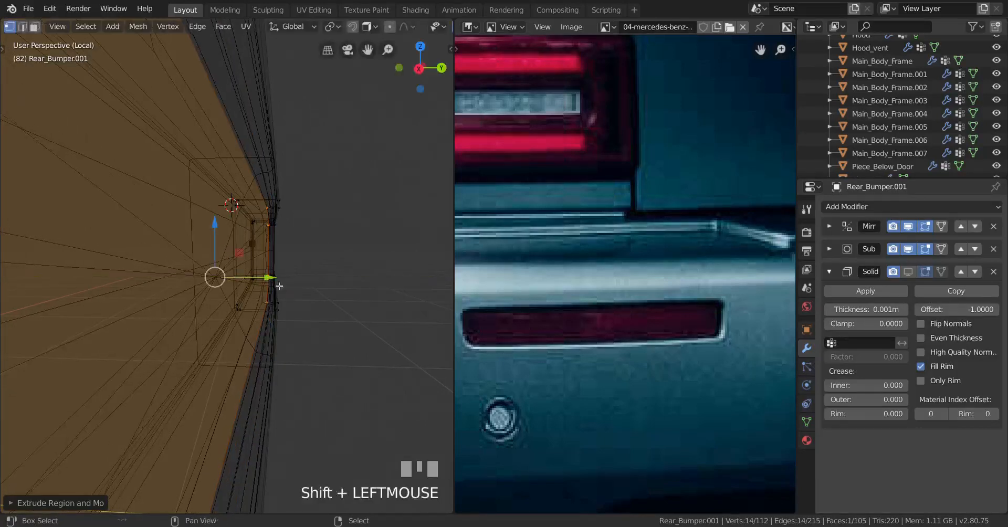
{"action": "key", "text": "e"}
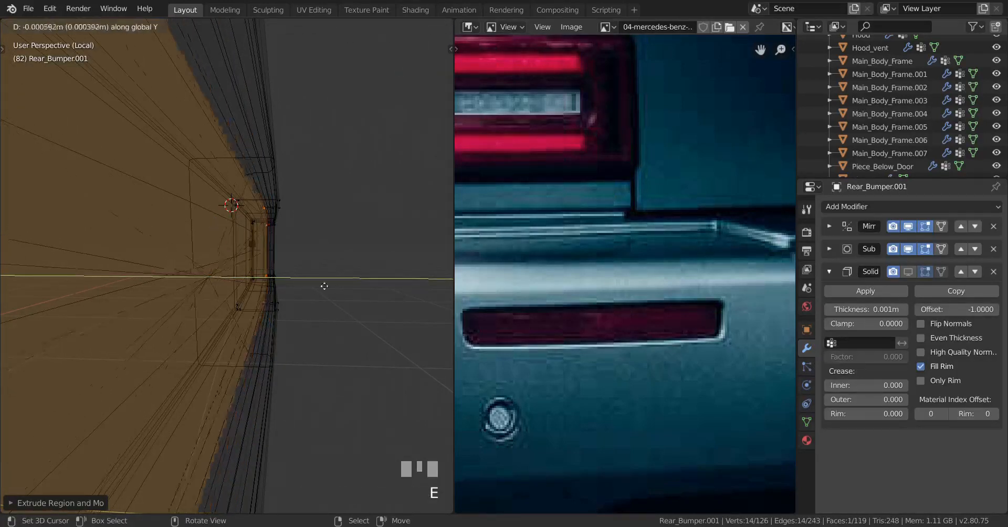
{"action": "left_click", "coordinate": [180, 276]}
Delete the cap face at the inner end of the extruded recess and check the opened insert in Object Mode.
{"action": "scroll", "coordinate": [184, 277], "scroll_direction": "down", "scroll_amount": 7}
{"action": "mouse_move", "coordinate": [187, 278]}
{"action": "middle_mouse_down"}
{"action": "mouse_move", "coordinate": [218, 292]}
{"action": "mouse_move", "coordinate": [149, 283]}
{"action": "middle_mouse_up"}
{"action": "key", "text": "z"}
{"action": "middle_click_drag", "start_coordinate": [396, 289], "coordinate": [231, 302]}
{"action": "scroll", "coordinate": [283, 298], "scroll_direction": "up", "scroll_amount": 4}
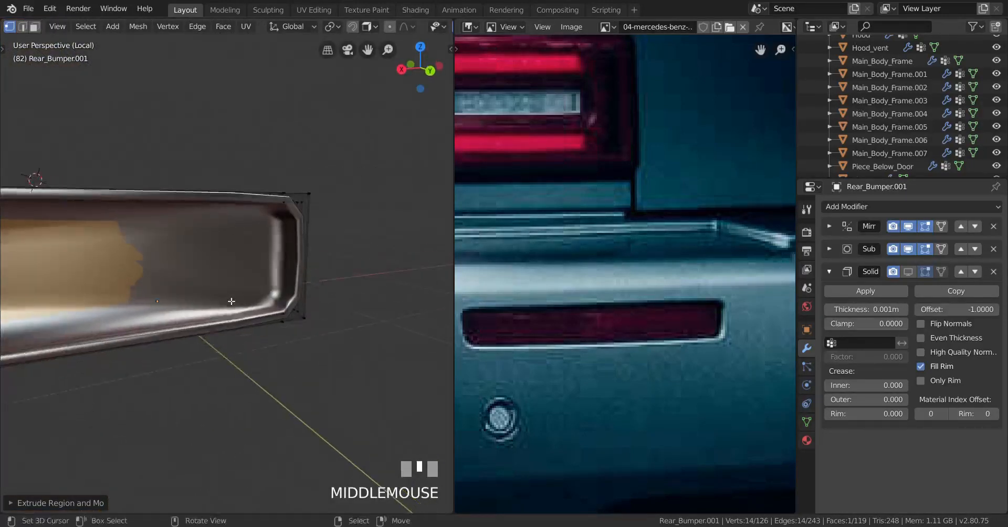
{"action": "scroll", "coordinate": [347, 298], "scroll_direction": "up", "scroll_amount": 2}
{"action": "key", "text": "x"}
{"action": "left_click", "coordinate": [308, 315]}
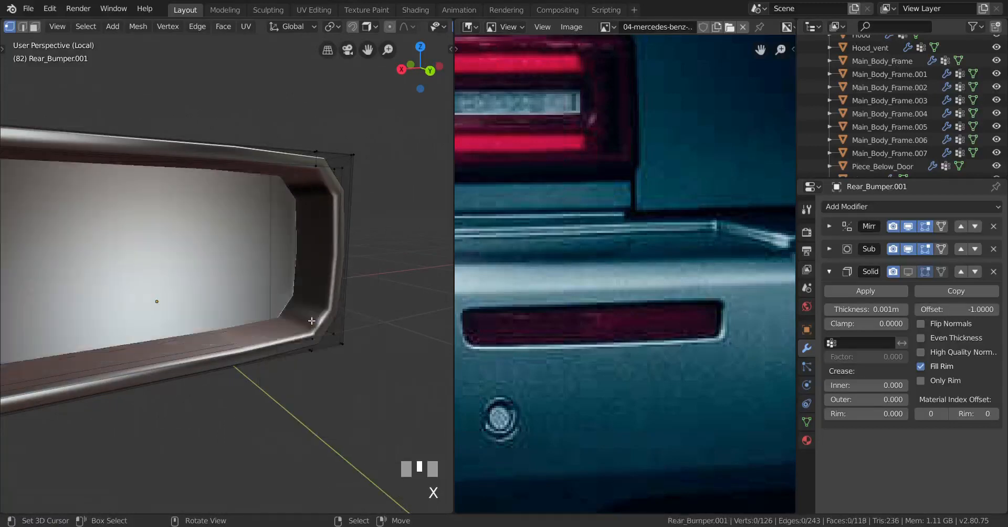
{"action": "mouse_move", "coordinate": [308, 315]}
{"action": "middle_mouse_down"}
{"action": "mouse_move", "coordinate": [258, 316]}
{"action": "mouse_move", "coordinate": [298, 300]}
{"action": "middle_mouse_up"}
{"action": "scroll", "coordinate": [259, 315], "scroll_direction": "up", "scroll_amount": 2}
{"action": "key", "text": "Tab"}
{"action": "scroll", "coordinate": [282, 255], "scroll_direction": "up", "scroll_amount": 3}
{"action": "middle_click_drag", "start_coordinate": [282, 255], "coordinate": [227, 318], "text": "shift"}
{"action": "scroll", "coordinate": [238, 301], "scroll_direction": "down", "scroll_amount": 3}
Delete the insert's old back panel together with the wall faces adjoining its edge loop.
{"action": "key", "text": "Tab"}
{"action": "scroll", "coordinate": [269, 282], "scroll_direction": "up", "scroll_amount": 3}
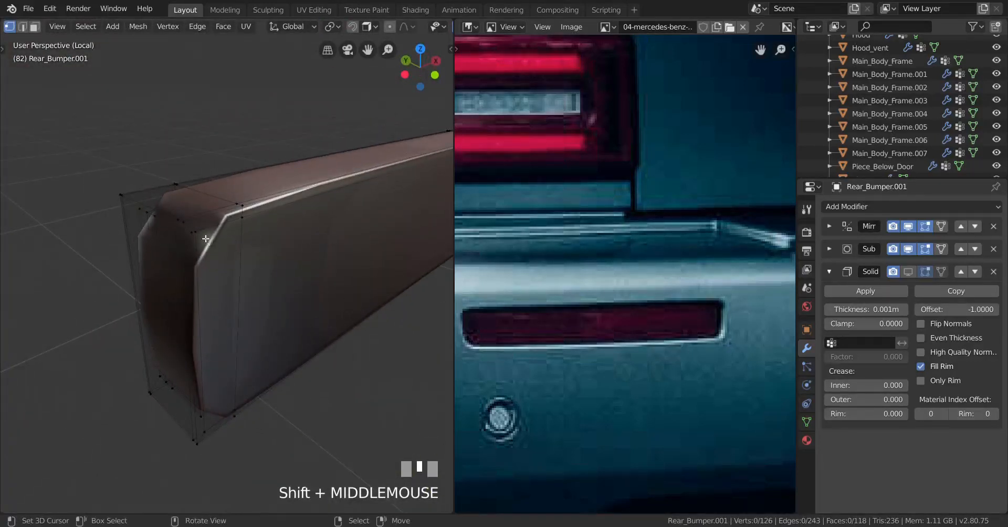
{"action": "scroll", "coordinate": [240, 274], "scroll_direction": "up", "scroll_amount": 3}
{"action": "mouse_move", "coordinate": [241, 274]}
{"action": "middle_mouse_down"}
{"action": "mouse_move", "coordinate": [226, 279]}
{"action": "mouse_move", "coordinate": [249, 304]}
{"action": "mouse_move", "coordinate": [265, 260]}
{"action": "mouse_move", "coordinate": [241, 254]}
{"action": "mouse_move", "coordinate": [209, 292]}
{"action": "mouse_move", "coordinate": [120, 273]}
{"action": "mouse_move", "coordinate": [210, 254]}
{"action": "mouse_move", "coordinate": [248, 258]}
{"action": "middle_mouse_up"}
{"action": "right_click", "coordinate": [216, 288], "text": "alt"}
{"action": "right_click", "coordinate": [263, 257]}
{"action": "key", "text": "ctrl+l"}
{"action": "key", "text": "x"}
{"action": "left_click", "coordinate": [222, 254]}
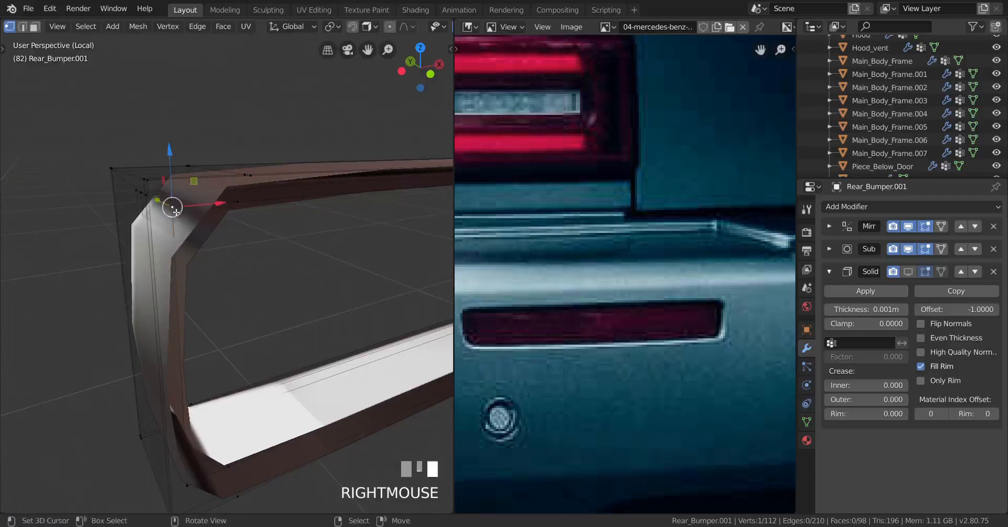
Fill the open back of the recess with a row of faces joining the upper and lower edges.
{"action": "middle_click_drag", "start_coordinate": [227, 398], "coordinate": [232, 331], "text": "shift"}
{"action": "right_click", "coordinate": [203, 429], "text": "shift"}
{"action": "scroll", "coordinate": [238, 420], "scroll_direction": "down", "scroll_amount": 3}
{"action": "middle_click_drag", "start_coordinate": [294, 357], "coordinate": [90, 349], "text": "shift"}
{"action": "key", "text": "f"}
{"action": "key", "text": "f"}
{"action": "scroll", "coordinate": [280, 346], "scroll_direction": "down", "scroll_amount": 3}
{"action": "mouse_move", "coordinate": [279, 345]}
{"action": "middle_mouse_down"}
{"action": "mouse_move", "coordinate": [338, 322]}
{"action": "mouse_move", "coordinate": [348, 299]}
{"action": "mouse_move", "coordinate": [265, 302]}
{"action": "mouse_move", "coordinate": [294, 346]}
{"action": "mouse_move", "coordinate": [271, 345]}
{"action": "middle_mouse_up"}
{"action": "scroll", "coordinate": [265, 302], "scroll_direction": "up", "scroll_amount": 3}
{"action": "key", "text": "f"}
{"action": "key", "text": "f"}
{"action": "scroll", "coordinate": [310, 345], "scroll_direction": "up", "scroll_amount": 4}
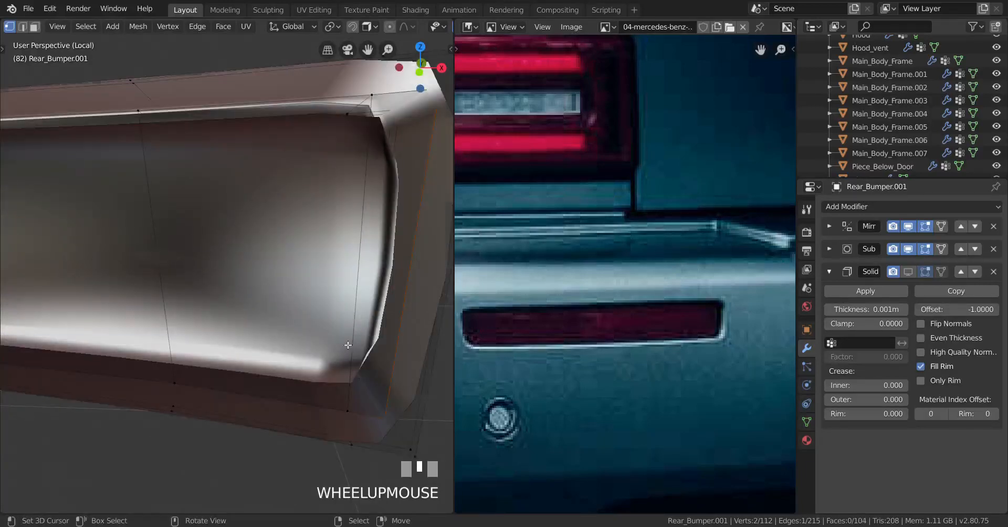
Add an edge loop around the recess's inner wall and slide it tight against the new back panel.
{"action": "scroll", "coordinate": [347, 345], "scroll_direction": "down", "scroll_amount": 5}
{"action": "middle_click_drag", "start_coordinate": [347, 344], "coordinate": [153, 317]}
{"action": "key", "text": "Tab"}
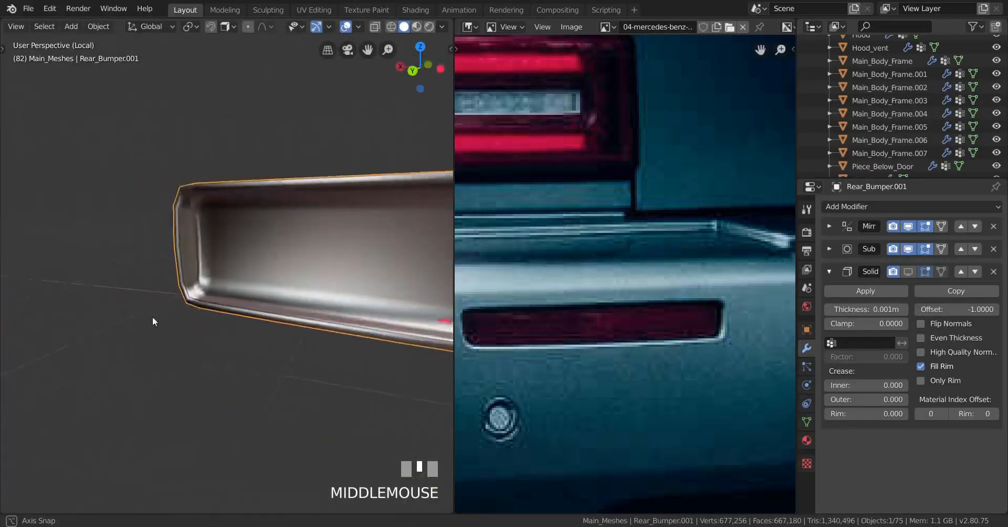
{"action": "scroll", "coordinate": [338, 331], "scroll_direction": "up", "scroll_amount": 3}
{"action": "key", "text": "Tab"}
{"action": "middle_click_drag", "start_coordinate": [337, 331], "coordinate": [157, 300]}
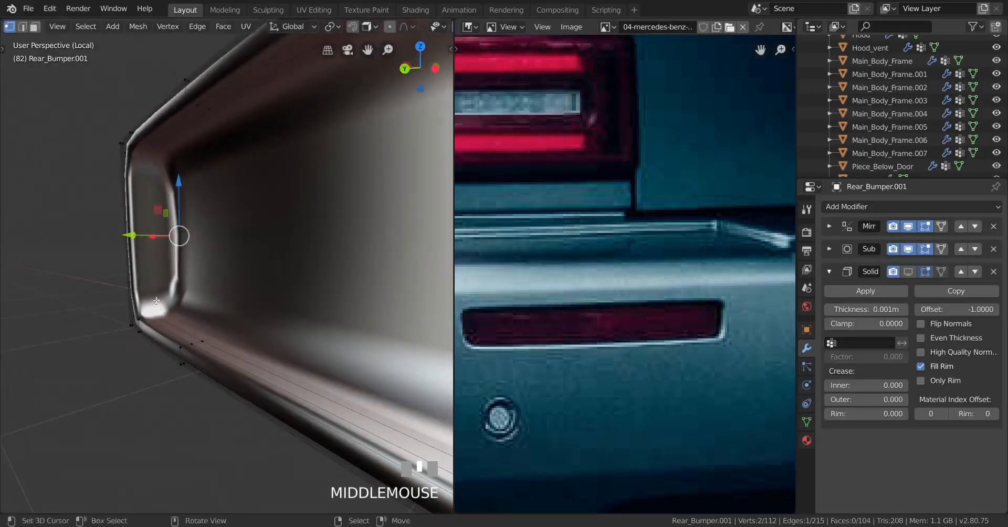
{"action": "key", "text": "ctrl+r"}
{"action": "left_click", "coordinate": [159, 173]}
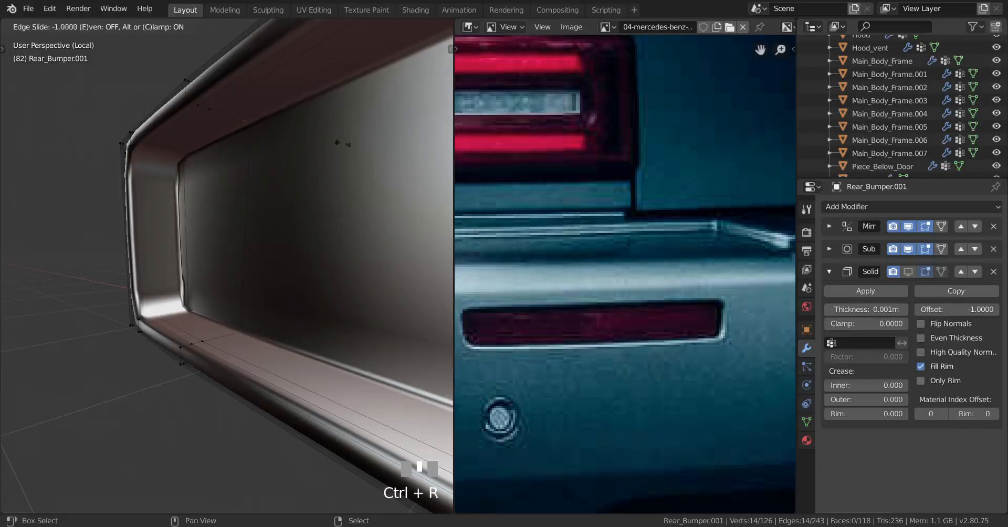
{"action": "left_click", "coordinate": [250, 139], "text": "shift"}
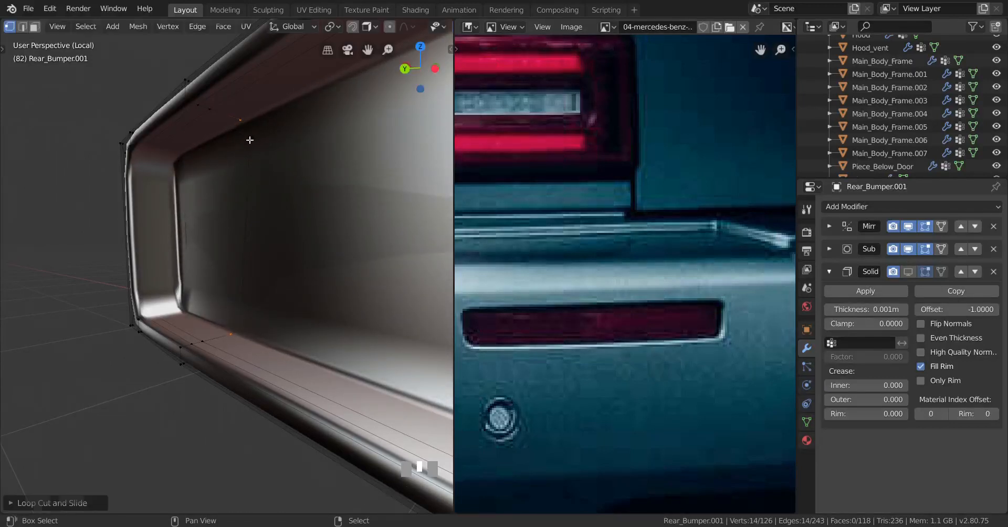
Select all linked faces of the recess's back panel, isolated from the surrounding wall.
{"action": "middle_click_drag", "start_coordinate": [131, 237], "coordinate": [147, 250]}
{"action": "right_click", "coordinate": [183, 126]}
{"action": "key", "text": "ctrl+l"}
{"action": "scroll", "coordinate": [184, 126], "scroll_direction": "down", "scroll_amount": 3}
{"action": "scroll", "coordinate": [120, 227], "scroll_direction": "up", "scroll_amount": 3}
{"action": "key", "text": "i"}
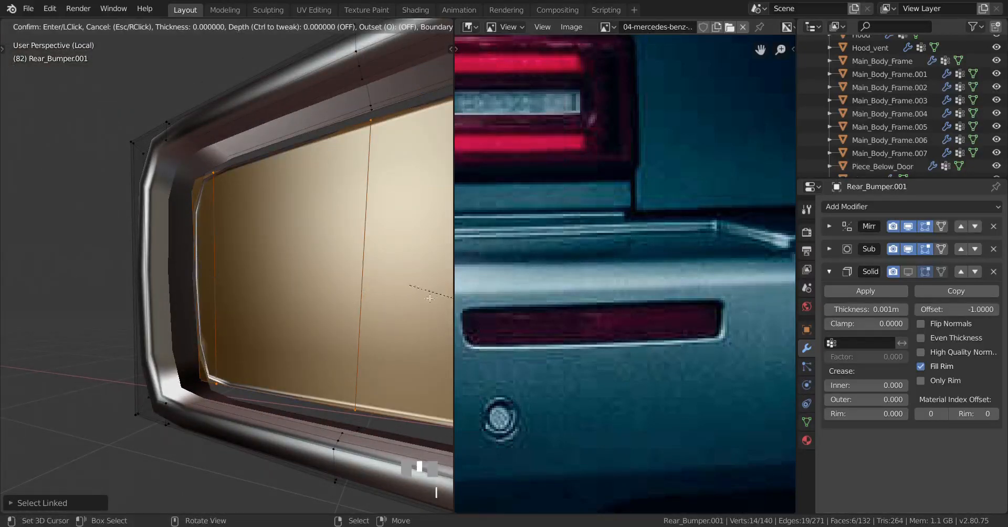
{"action": "right_click", "coordinate": [182, 330]}
{"action": "key", "text": "ctrl+z"}
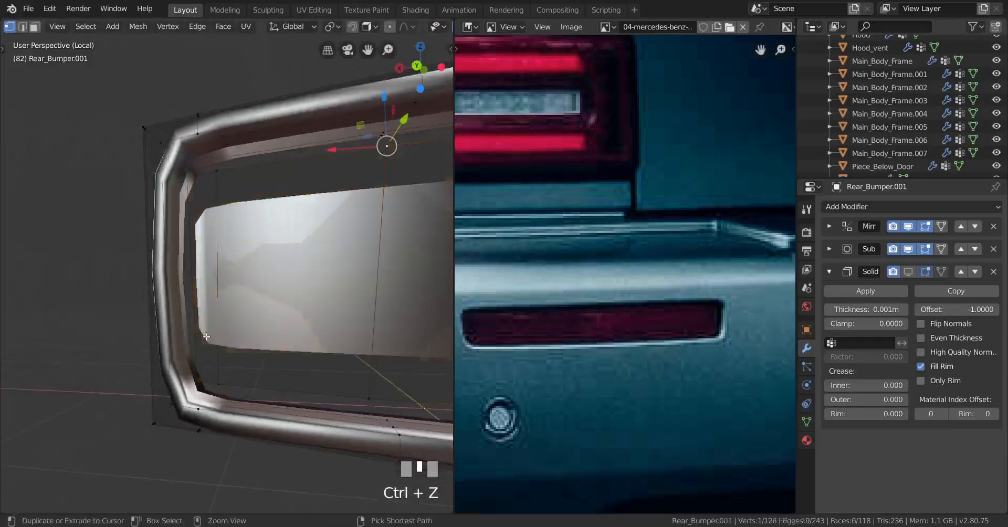
{"action": "key", "text": "ctrl+shift+z"}
Inset the back panel's faces slightly to add a supporting border loop and reveal the hidden geometry.
{"action": "key", "text": "i"}
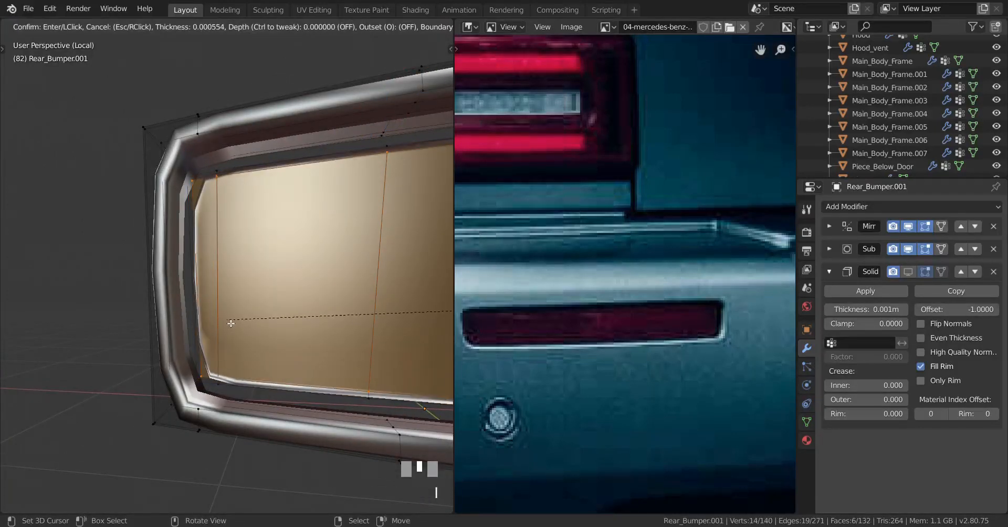
{"action": "left_click", "coordinate": [393, 263], "text": "shift"}
{"action": "key", "text": "alt+h"}
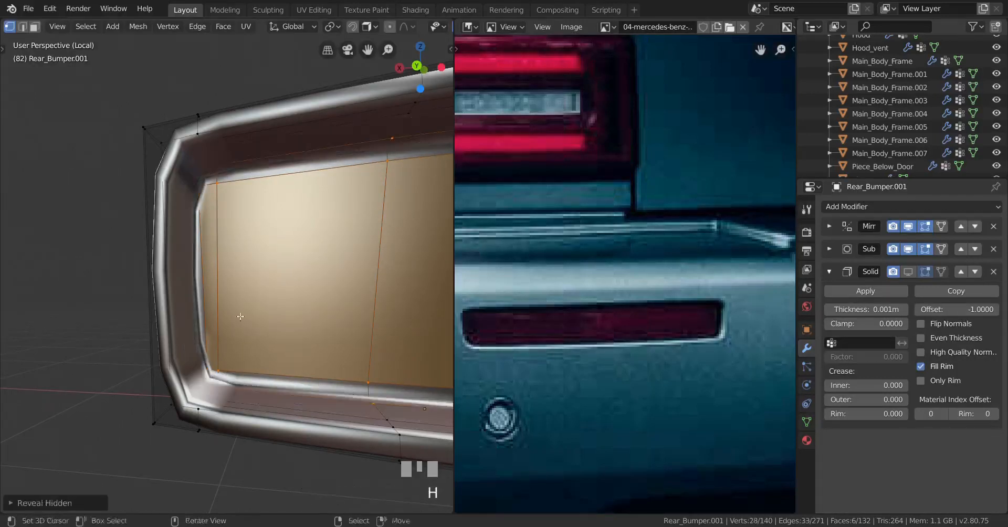
Clear the selection and examine the finished recess in Object Mode against the reflector in the reference photo.
{"action": "middle_click_drag", "start_coordinate": [241, 315], "coordinate": [162, 313]}
{"action": "key", "text": "alt+a"}
{"action": "scroll", "coordinate": [222, 324], "scroll_direction": "down", "scroll_amount": 4}
{"action": "key", "text": "Tab"}
{"action": "middle_click_drag", "start_coordinate": [223, 324], "coordinate": [394, 347]}
{"action": "middle_click_drag", "start_coordinate": [394, 346], "coordinate": [452, 330], "text": "shift"}
{"action": "middle_click_drag", "start_coordinate": [635, 319], "coordinate": [675, 318]}
{"action": "middle_click_drag", "start_coordinate": [297, 351], "coordinate": [199, 344]}
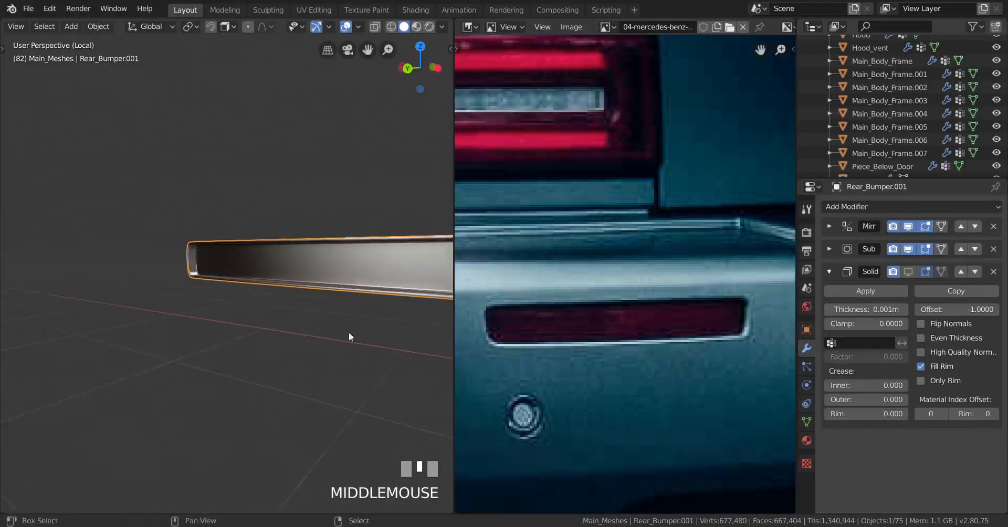
Slide the first supporting edge loop on the reflector insert's side wall tight toward the rim's outer edge.
{"action": "middle_click_drag", "start_coordinate": [354, 331], "coordinate": [181, 321], "text": "shift"}
{"action": "scroll", "coordinate": [184, 322], "scroll_direction": "up", "scroll_amount": 5}
{"action": "middle_click_drag", "start_coordinate": [262, 334], "coordinate": [81, 305]}
{"action": "key", "text": "Tab"}
{"action": "scroll", "coordinate": [276, 326], "scroll_direction": "up", "scroll_amount": 6}
{"action": "mouse_move", "coordinate": [189, 315]}
{"action": "middle_mouse_down"}
{"action": "mouse_move", "coordinate": [276, 326]}
{"action": "mouse_move", "coordinate": [128, 317]}
{"action": "mouse_move", "coordinate": [183, 321]}
{"action": "mouse_move", "coordinate": [168, 323]}
{"action": "mouse_move", "coordinate": [187, 333]}
{"action": "mouse_move", "coordinate": [192, 360]}
{"action": "mouse_move", "coordinate": [184, 314]}
{"action": "middle_mouse_up"}
{"action": "key", "text": "z"}
{"action": "left_click", "coordinate": [341, 320]}
{"action": "middle_click_drag", "start_coordinate": [128, 292], "coordinate": [167, 294]}
{"action": "key", "text": "z"}
{"action": "left_click", "coordinate": [13, 292]}
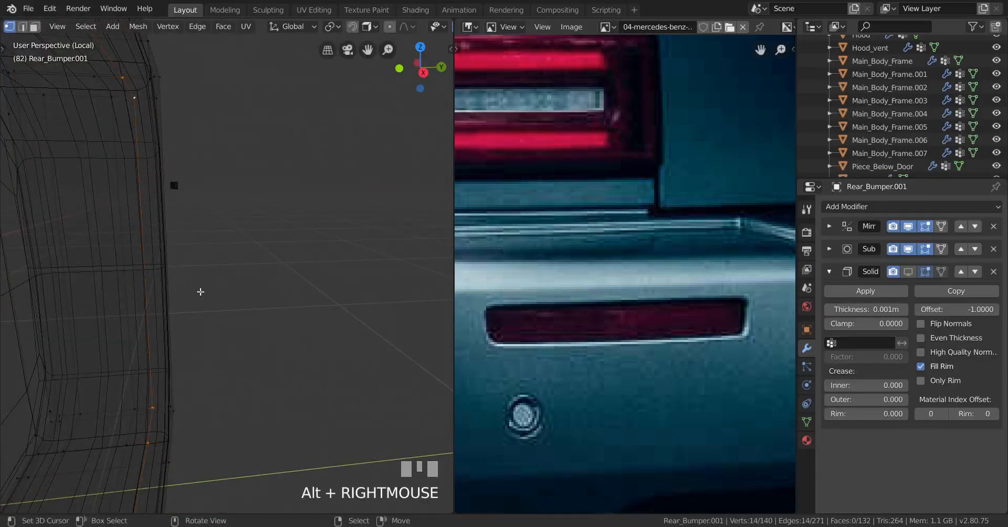
{"action": "key", "text": "g"}
{"action": "key", "text": "g"}
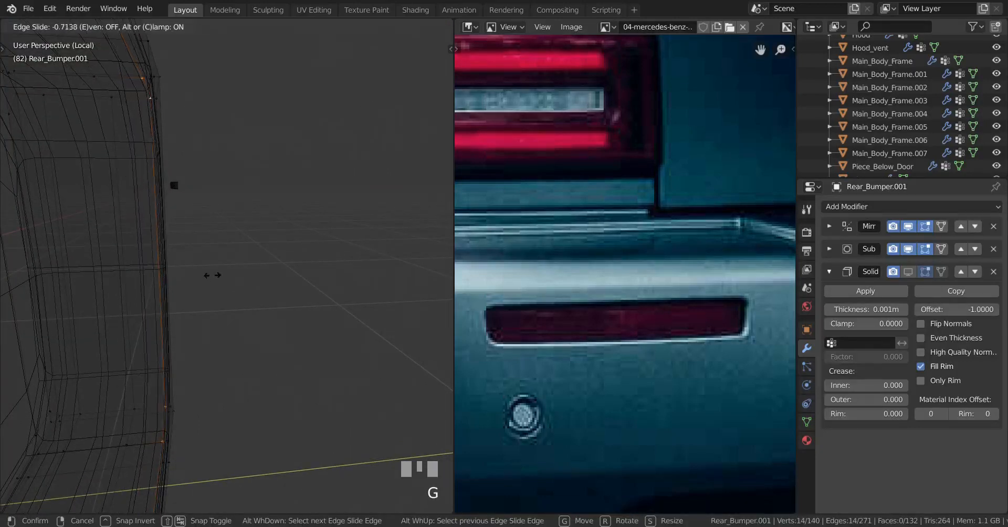
{"action": "left_click", "coordinate": [118, 216], "text": "shift"}
Slide the neighbouring supporting edge loop toward the rim as well and return to solid shading.
{"action": "key", "text": "g"}
{"action": "key", "text": "g"}
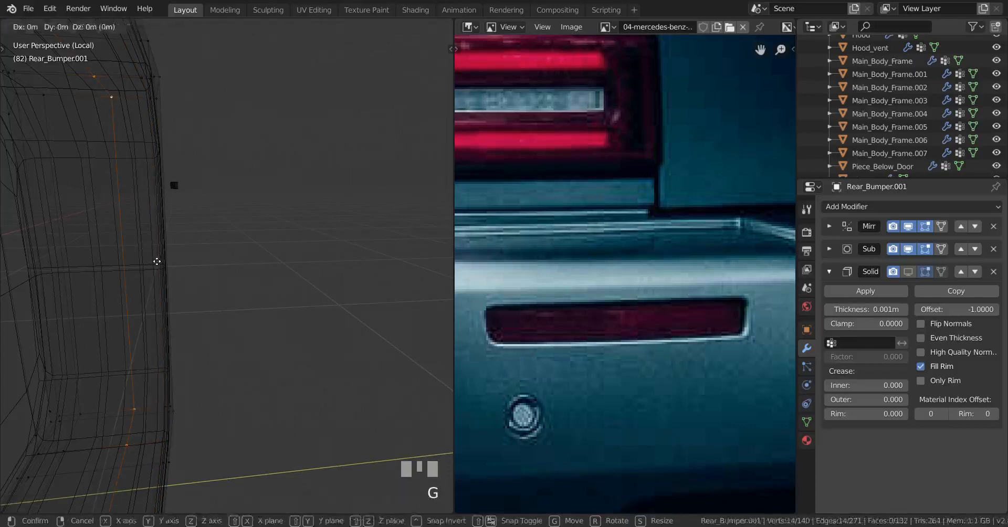
{"action": "left_click", "coordinate": [169, 256]}
{"action": "middle_click_drag", "start_coordinate": [101, 288], "coordinate": [149, 291]}
{"action": "key", "text": "z"}
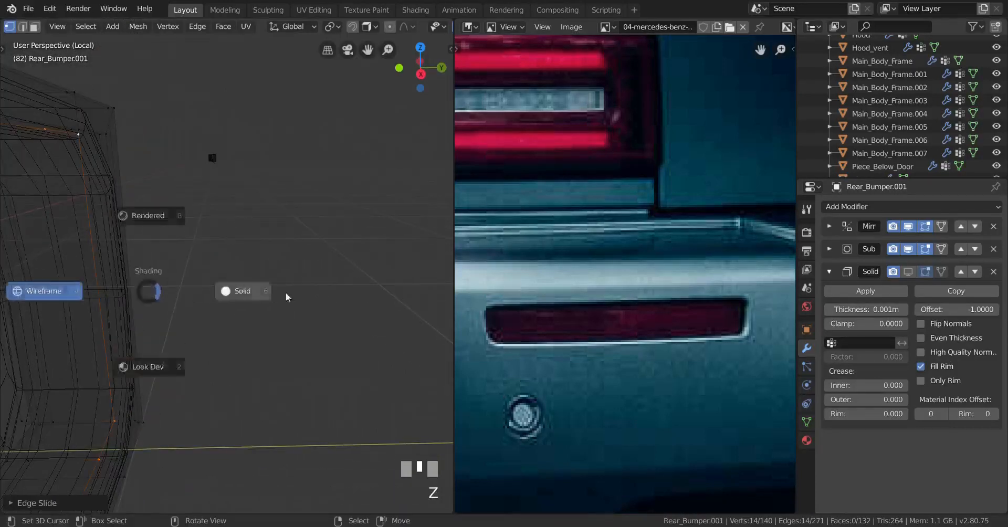
{"action": "left_click", "coordinate": [286, 294]}
Try to add supporting edge geometry along the insert's rim, check it in Object Mode, and undo the cut.
{"action": "mouse_move", "coordinate": [103, 144]}
{"action": "middle_mouse_down", "text": "shift"}
{"action": "mouse_move", "coordinate": [93, 256]}
{"action": "mouse_move", "coordinate": [40, 281]}
{"action": "middle_mouse_up", "text": "shift"}
{"action": "key", "text": "ctrl+r"}
{"action": "left_click", "coordinate": [106, 209]}
{"action": "left_click", "coordinate": [106, 215]}
{"action": "scroll", "coordinate": [92, 279], "scroll_direction": "down", "scroll_amount": 5}
{"action": "middle_click_drag", "start_coordinate": [40, 281], "coordinate": [97, 277], "text": "shift"}
{"action": "key", "text": "Tab"}
{"action": "scroll", "coordinate": [209, 293], "scroll_direction": "down", "scroll_amount": 2}
{"action": "scroll", "coordinate": [238, 306], "scroll_direction": "up", "scroll_amount": 3}
{"action": "middle_click_drag", "start_coordinate": [238, 306], "coordinate": [231, 260]}
{"action": "scroll", "coordinate": [353, 293], "scroll_direction": "up", "scroll_amount": 3}
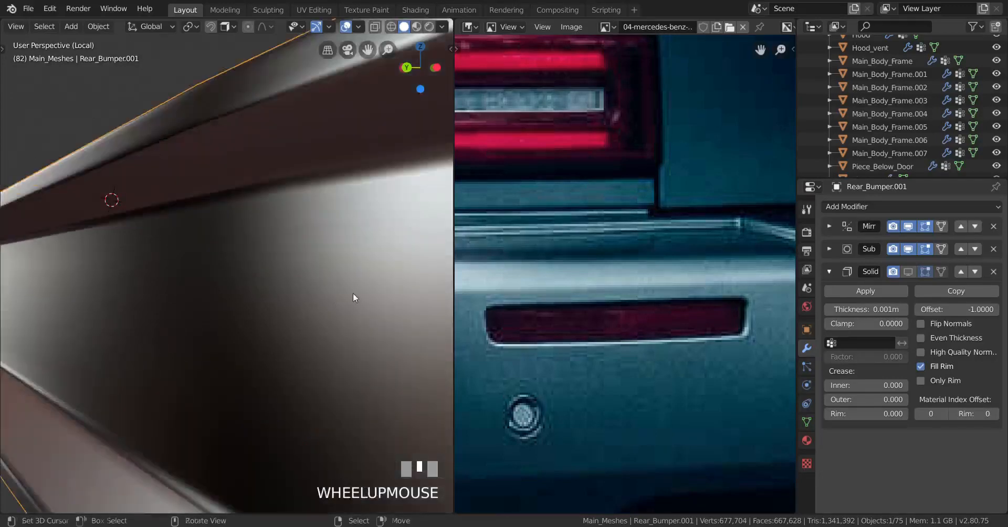
{"action": "scroll", "coordinate": [312, 289], "scroll_direction": "down", "scroll_amount": 3}
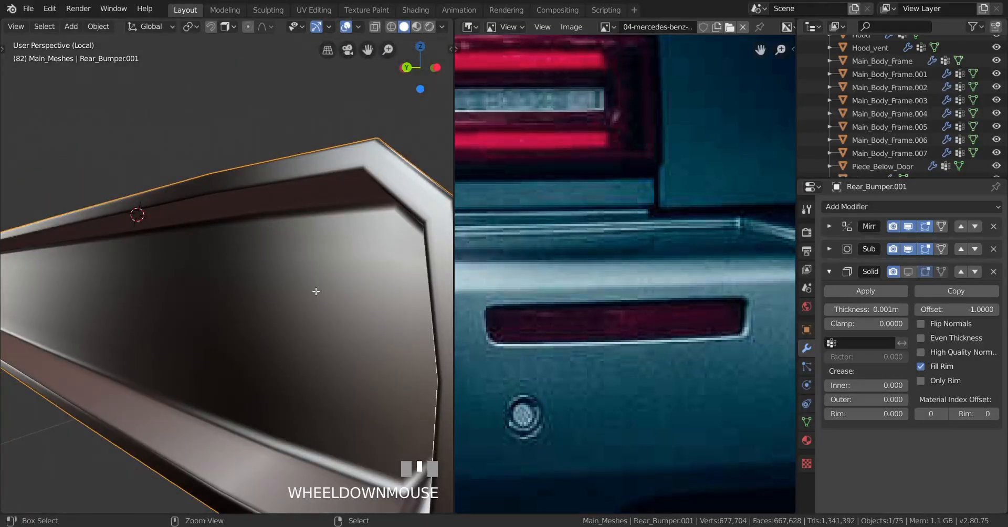
{"action": "key", "text": "ctrl+z"}
Add an edge loop around the insert close to its front rim and check the corners in Object Mode.
{"action": "key", "text": "ctrl+r"}
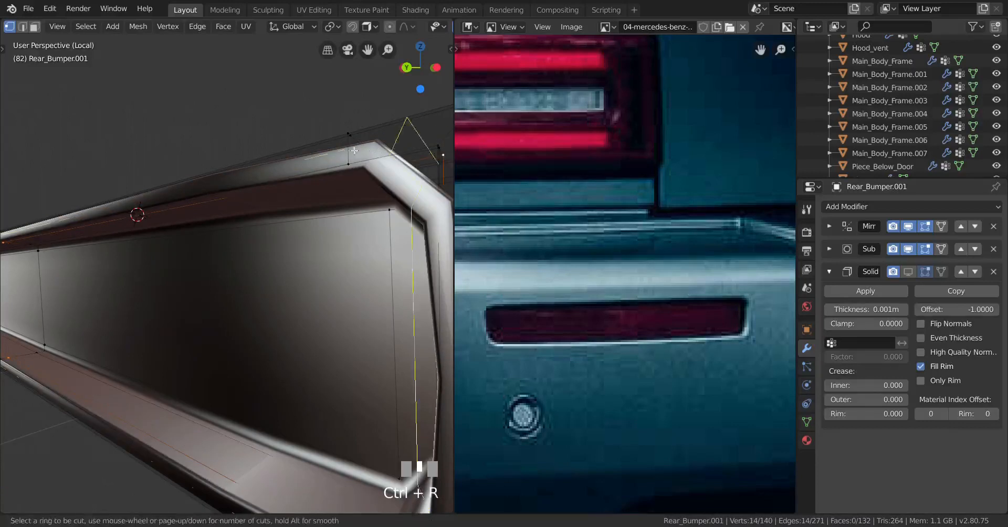
{"action": "left_click", "coordinate": [395, 182]}
{"action": "left_click", "coordinate": [378, 183]}
{"action": "scroll", "coordinate": [184, 291], "scroll_direction": "down", "scroll_amount": 5}
{"action": "key", "text": "Tab"}
{"action": "middle_click_drag", "start_coordinate": [185, 291], "coordinate": [283, 325]}
{"action": "scroll", "coordinate": [282, 326], "scroll_direction": "down", "scroll_amount": 2}
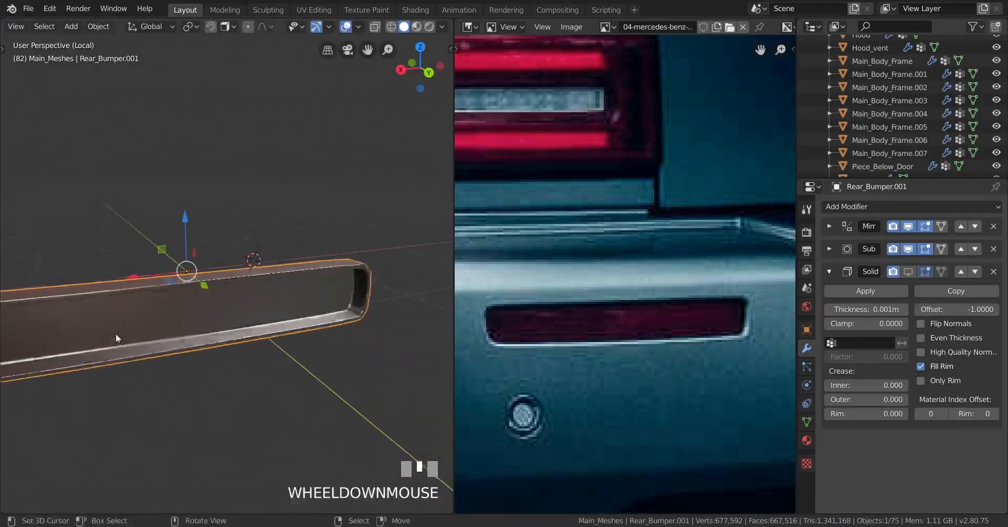
Reveal the hidden outer rim object around the reflector insert.
{"action": "key", "text": "a"}
{"action": "key", "text": "a"}
{"action": "middle_click_drag", "start_coordinate": [115, 333], "coordinate": [264, 299]}
{"action": "key", "text": "alt+h"}
{"action": "scroll", "coordinate": [262, 302], "scroll_direction": "up", "scroll_amount": 3}
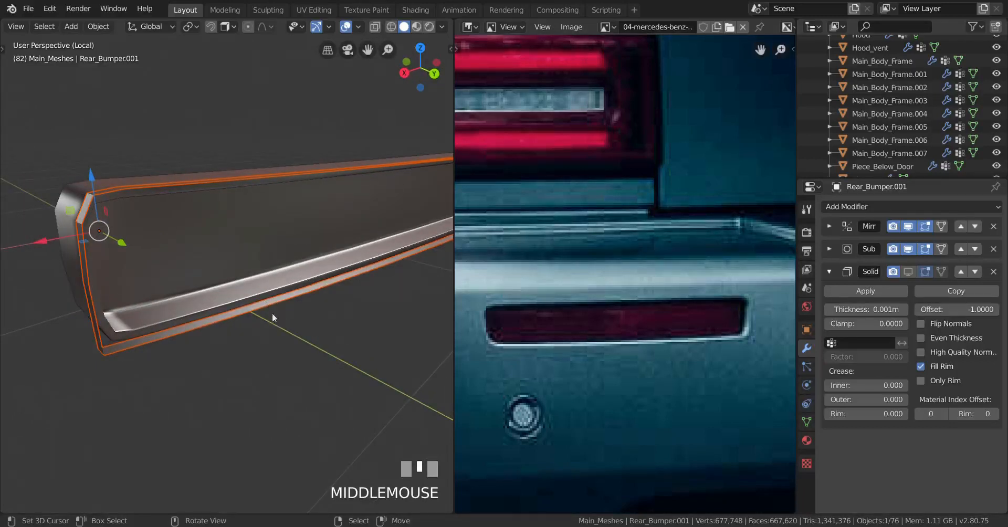
Duplicate the band of faces around the insert's front rim and extrude the copy about 0.002 m along global Y.
{"action": "right_click", "coordinate": [149, 323]}
{"action": "key", "text": "Tab"}
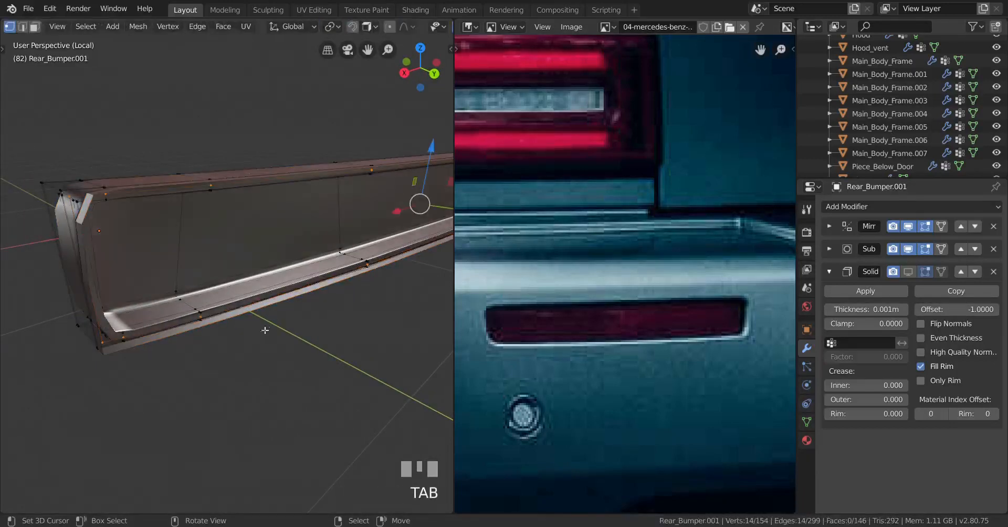
{"action": "middle_click_drag", "start_coordinate": [149, 323], "coordinate": [265, 267]}
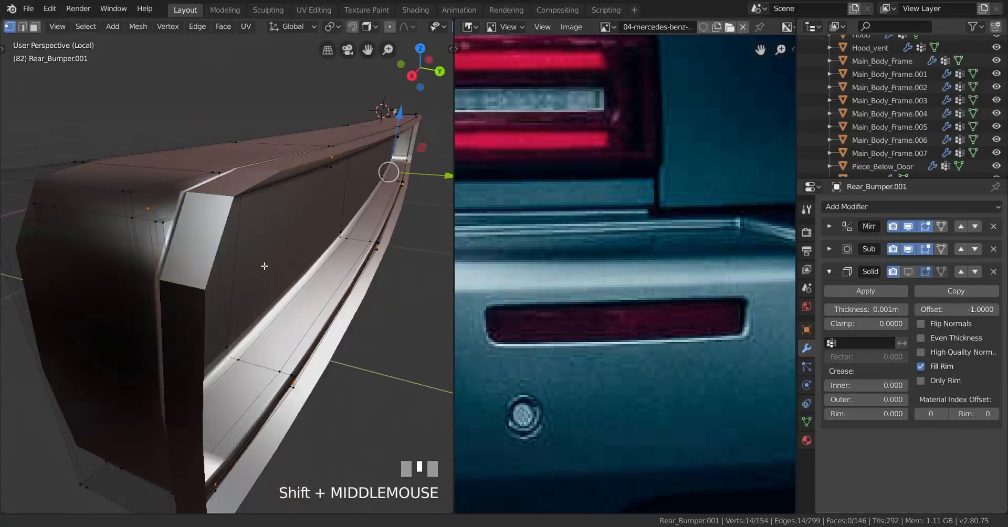
{"action": "middle_click_drag", "start_coordinate": [186, 242], "coordinate": [200, 242], "text": "shift"}
{"action": "key", "text": "a"}
{"action": "right_click", "coordinate": [189, 237], "text": "alt"}
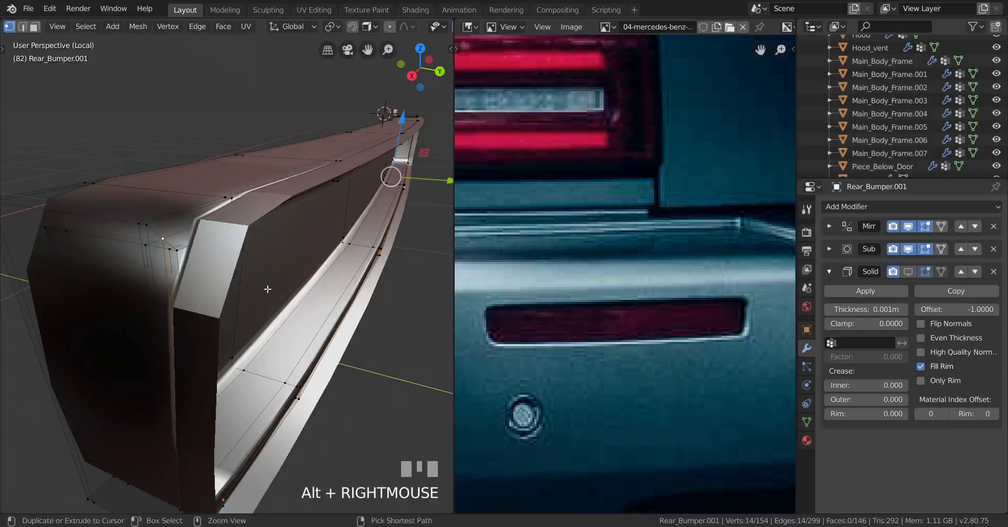
{"action": "key", "text": "ctrl+KP_Add"}
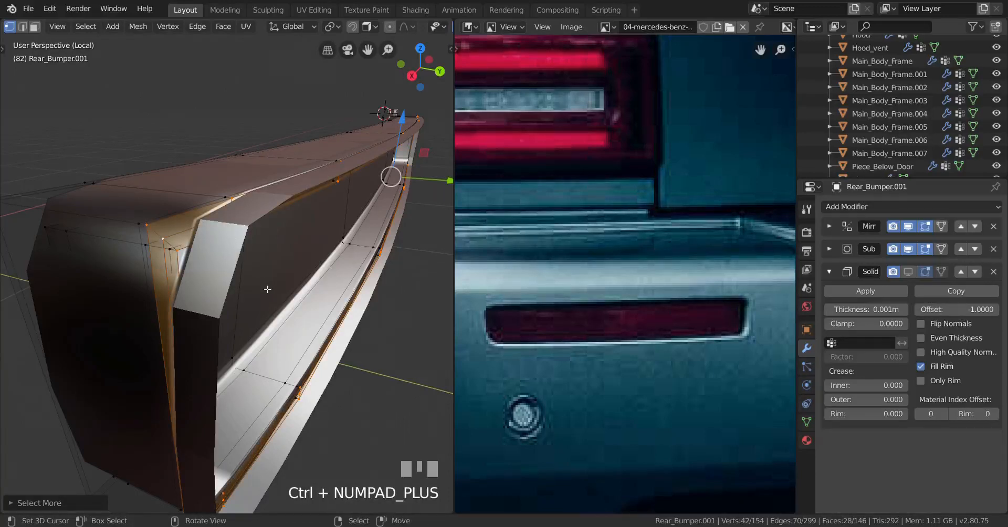
{"action": "key", "text": "shift+d"}
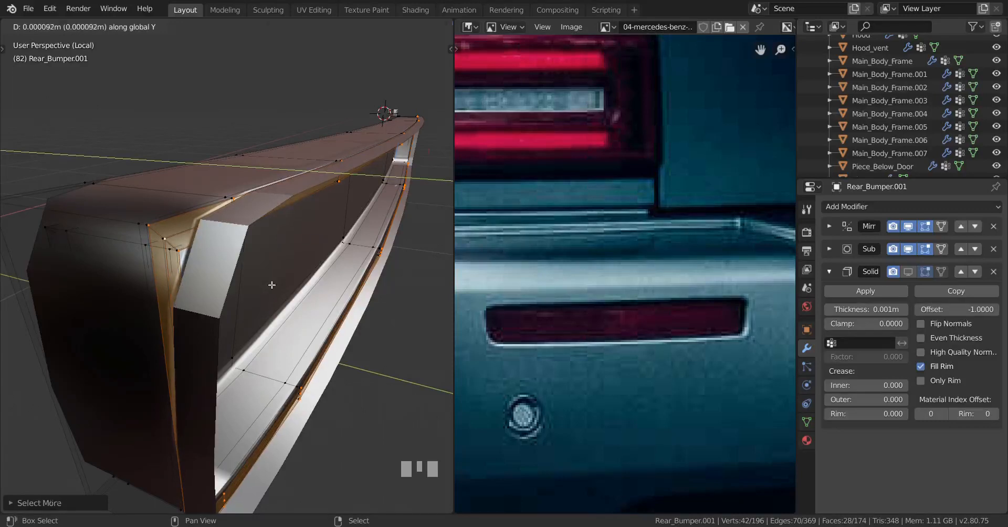
{"action": "left_click", "coordinate": [272, 285]}
{"action": "middle_click_drag", "start_coordinate": [272, 285], "coordinate": [288, 301]}
{"action": "middle_click_drag", "start_coordinate": [291, 300], "coordinate": [264, 293], "text": "shift"}
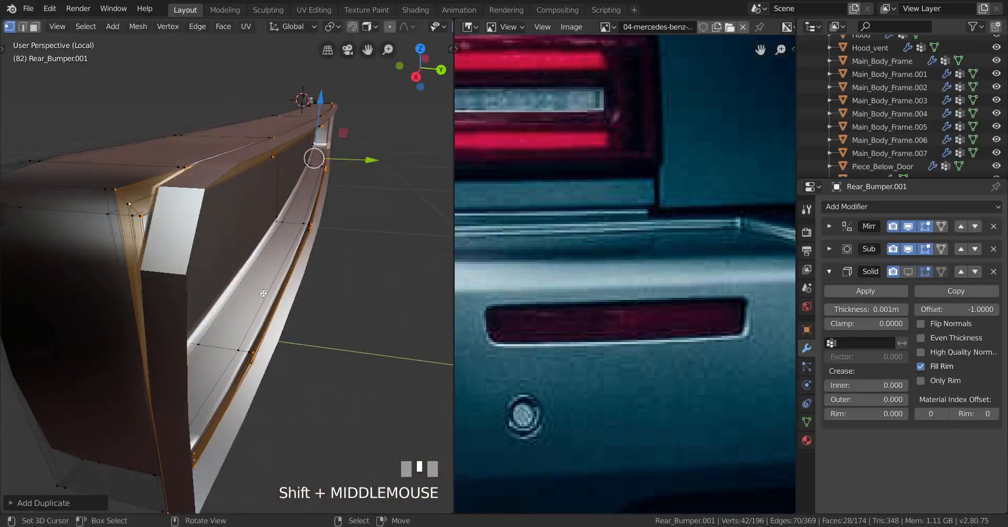
{"action": "key", "text": "e"}
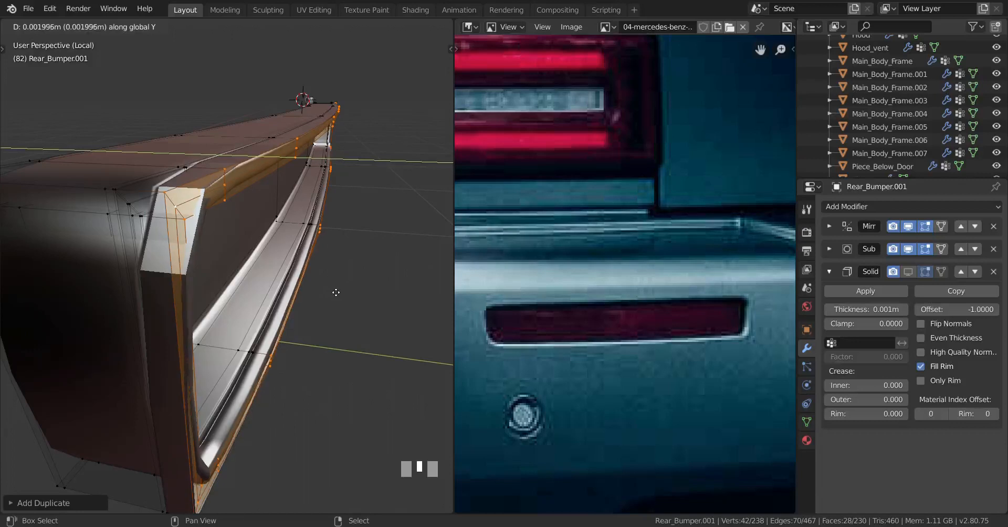
{"action": "left_click", "coordinate": [336, 293], "text": "shift"}
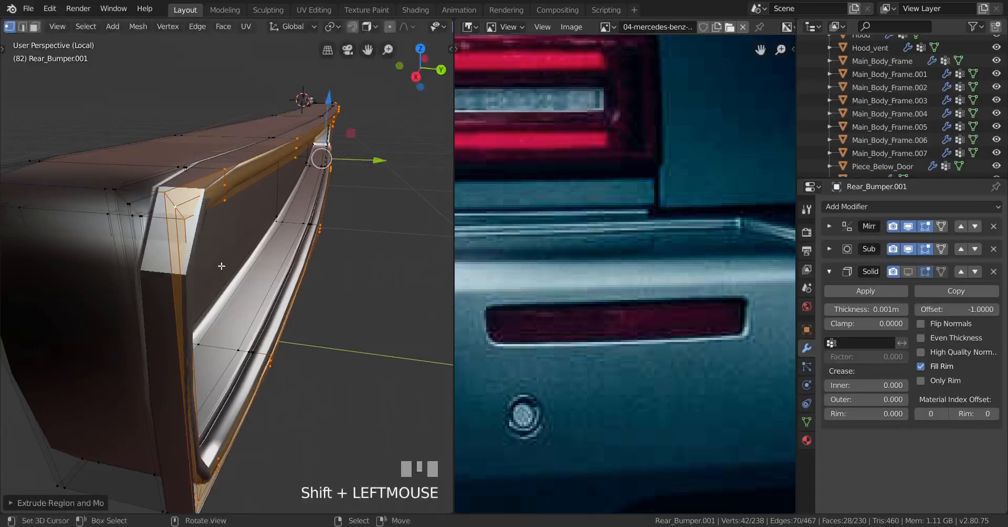
Delete the old outer rim object, Rear_Bumper.002, in front of the insert.
{"action": "key", "text": "Tab"}
{"action": "right_click", "coordinate": [180, 231]}
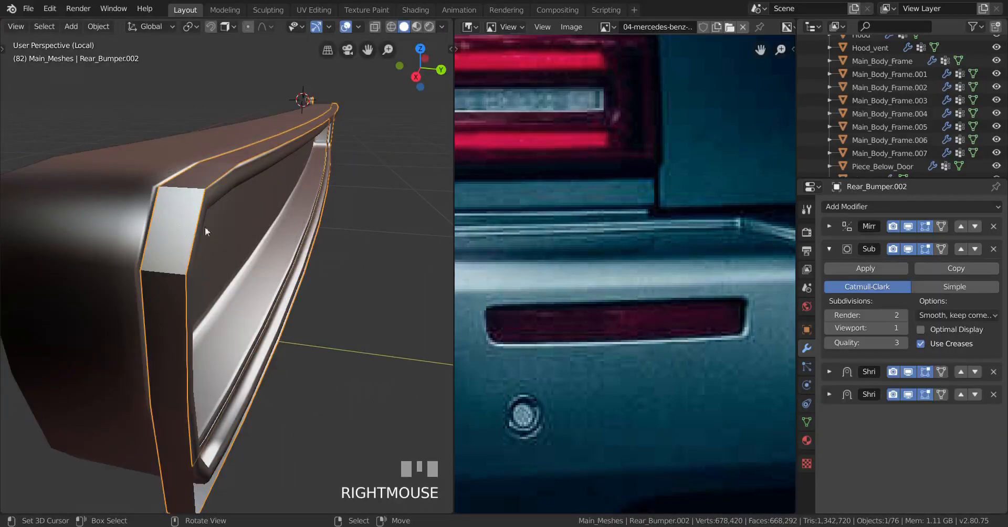
{"action": "key", "text": "x"}
{"action": "left_click", "coordinate": [323, 228]}
Select all linked geometry of the extruded rim inside the insert's mesh and separate it into its own object.
{"action": "right_click", "coordinate": [214, 238]}
{"action": "key", "text": "Tab"}
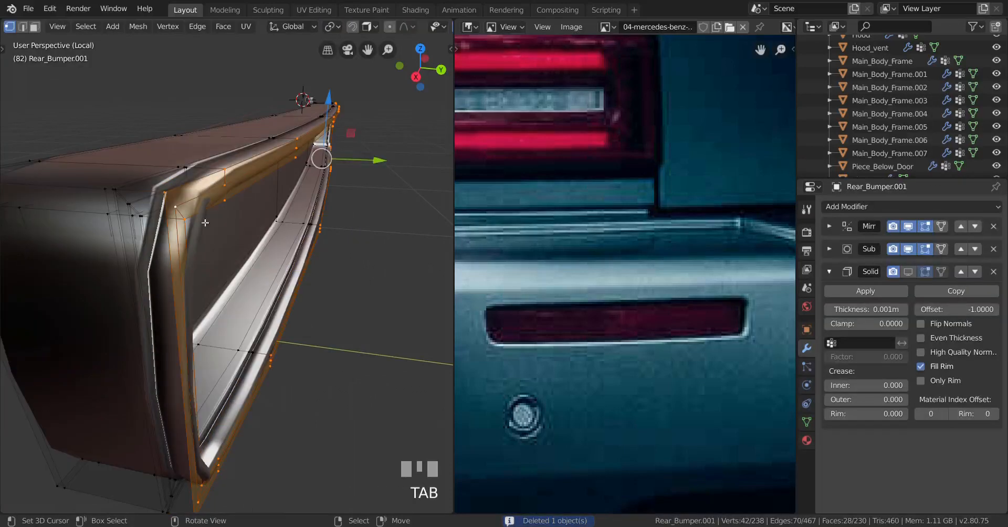
{"action": "right_click", "coordinate": [173, 188]}
{"action": "key", "text": "l"}
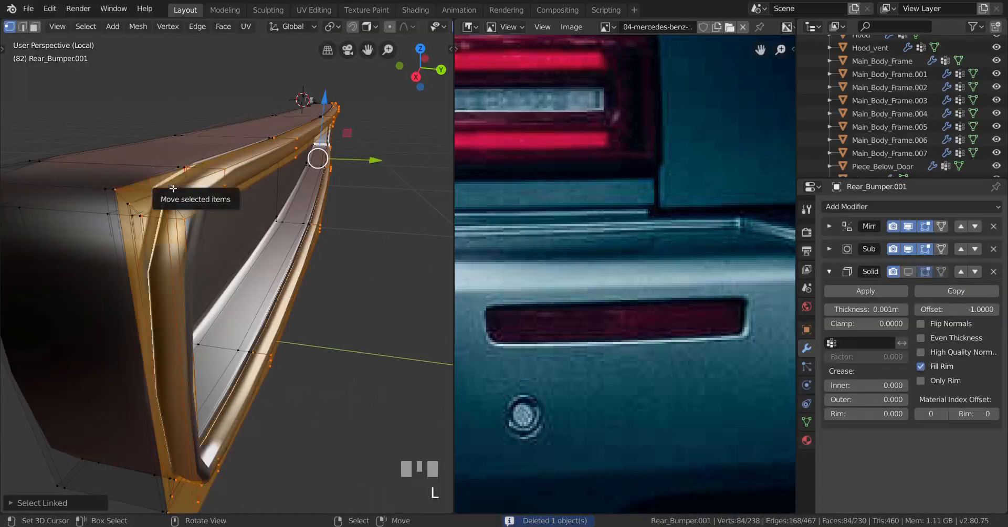
{"action": "key", "text": "p"}
{"action": "left_click", "coordinate": [173, 189]}
Open the separated rim for editing and turn off its Subdivision modifier in the viewport.
{"action": "key", "text": "Tab"}
{"action": "right_click", "coordinate": [186, 215]}
{"action": "middle_click_drag", "start_coordinate": [207, 227], "coordinate": [99, 241]}
{"action": "key", "text": "Tab"}
{"action": "scroll", "coordinate": [243, 258], "scroll_direction": "up", "scroll_amount": 3}
{"action": "middle_click_drag", "start_coordinate": [244, 257], "coordinate": [269, 275]}
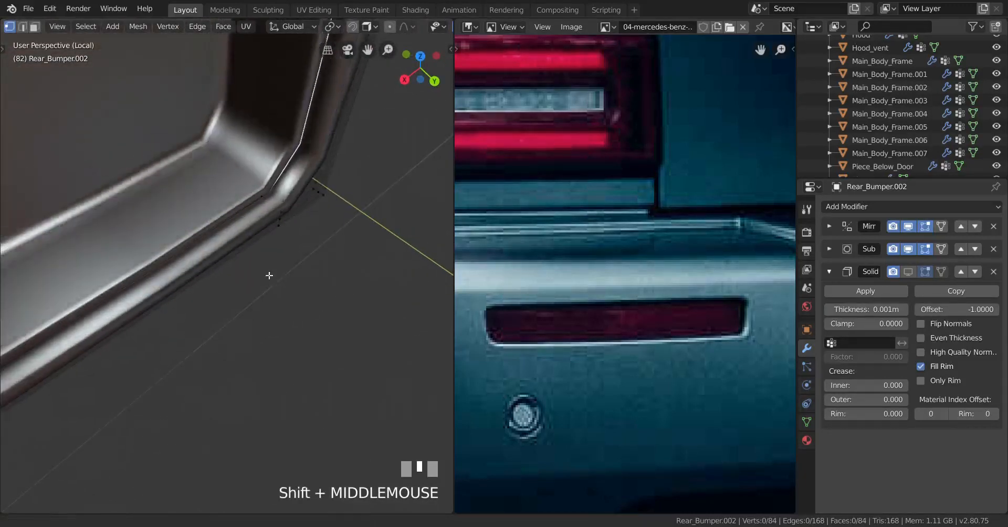
{"action": "left_click", "coordinate": [911, 251]}
{"action": "middle_click_drag", "start_coordinate": [301, 257], "coordinate": [282, 293], "text": "shift"}
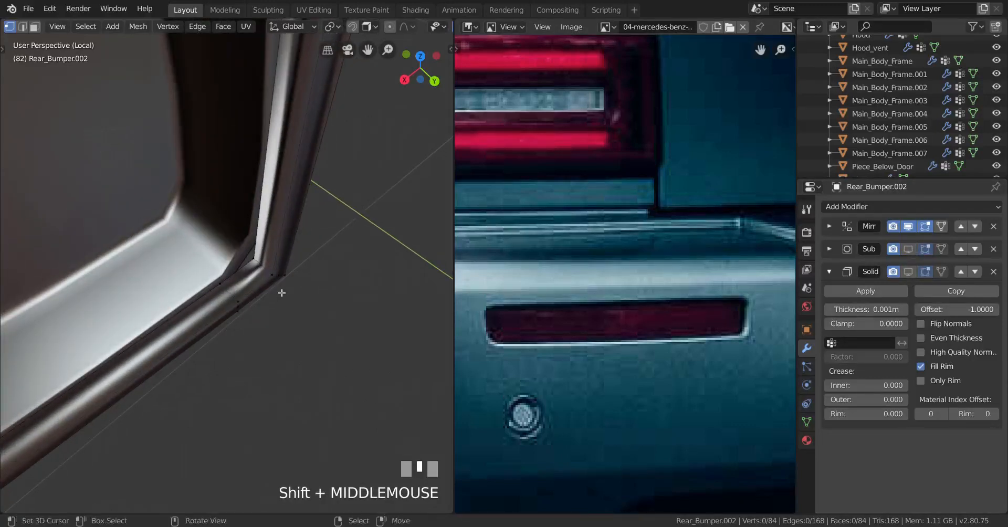
Add an edge loop around the separated rim and compare its profile with the reference photo.
{"action": "scroll", "coordinate": [282, 292], "scroll_direction": "up", "scroll_amount": 2}
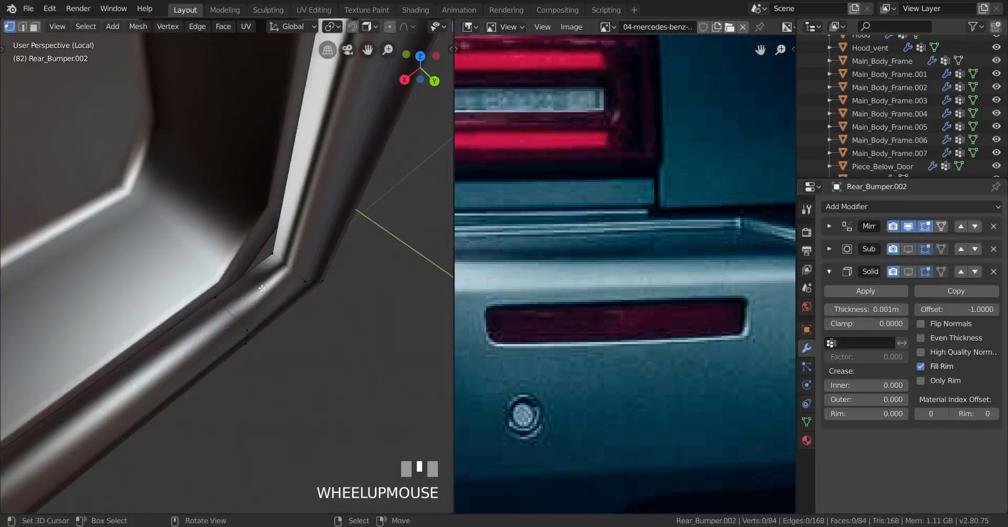
{"action": "key", "text": "ctrl+r"}
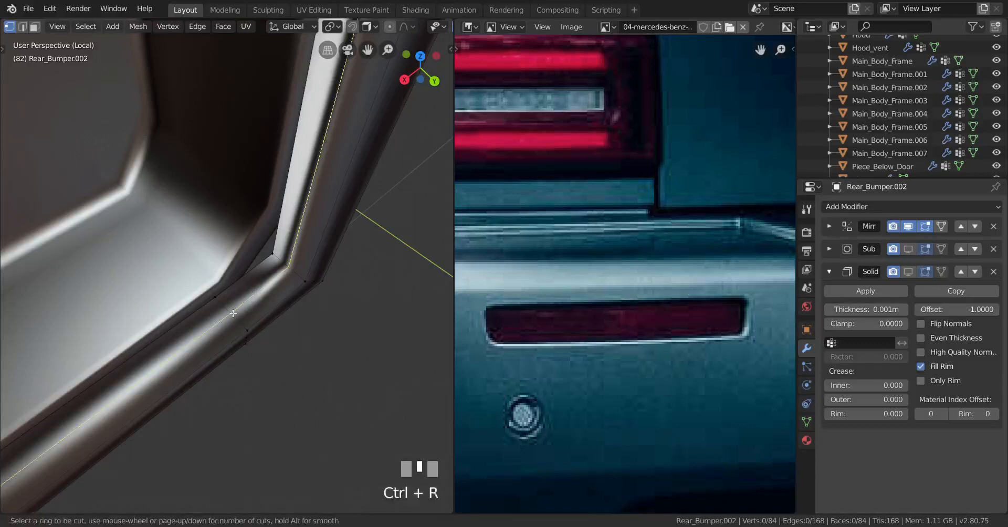
{"action": "scroll", "coordinate": [265, 313], "scroll_direction": "down", "scroll_amount": 7}
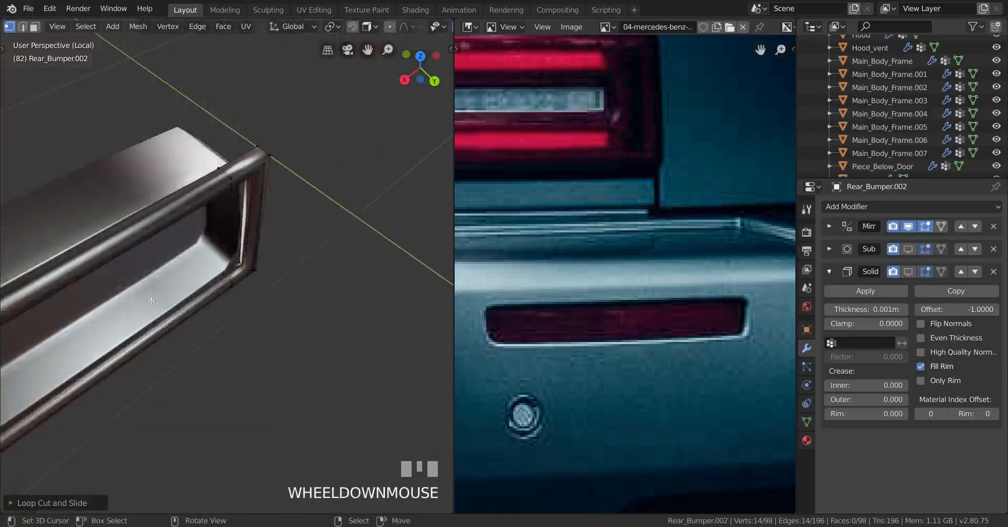
{"action": "middle_click_drag", "start_coordinate": [264, 314], "coordinate": [148, 306]}
{"action": "middle_click_drag", "start_coordinate": [503, 263], "coordinate": [675, 427], "text": "shift"}
{"action": "middle_click_drag", "start_coordinate": [617, 384], "coordinate": [667, 326]}
{"action": "scroll", "coordinate": [585, 313], "scroll_direction": "down", "scroll_amount": 2}
{"action": "middle_click_drag", "start_coordinate": [242, 299], "coordinate": [285, 390]}
{"action": "scroll", "coordinate": [285, 391], "scroll_direction": "up", "scroll_amount": 2}
{"action": "scroll", "coordinate": [317, 207], "scroll_direction": "up", "scroll_amount": 3}
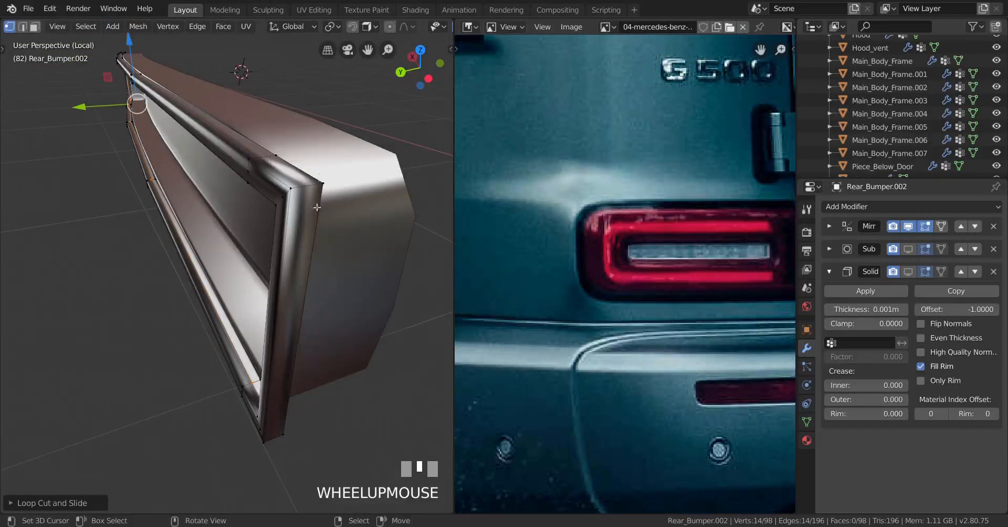
Add another edge loop around the rim, starting from the opposite end's upper corner.
{"action": "key", "text": "ctrl+r"}
{"action": "left_click", "coordinate": [303, 185]}
{"action": "left_click", "coordinate": [292, 195]}
{"action": "middle_click_drag", "start_coordinate": [262, 220], "coordinate": [231, 284]}
{"action": "scroll", "coordinate": [233, 304], "scroll_direction": "up", "scroll_amount": 3}
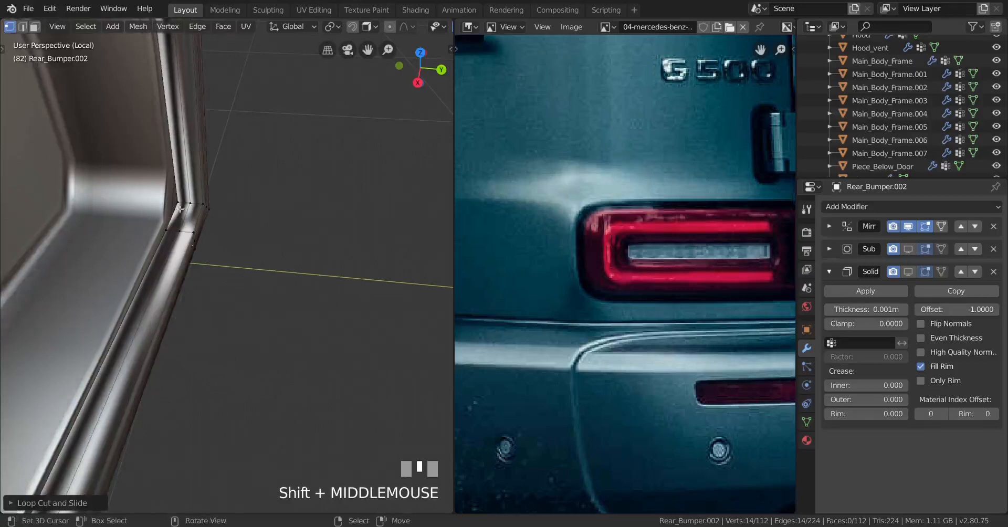
Delete the face loop on the rim's inner side and switch to edge selection.
{"action": "left_click", "coordinate": [33, 27]}
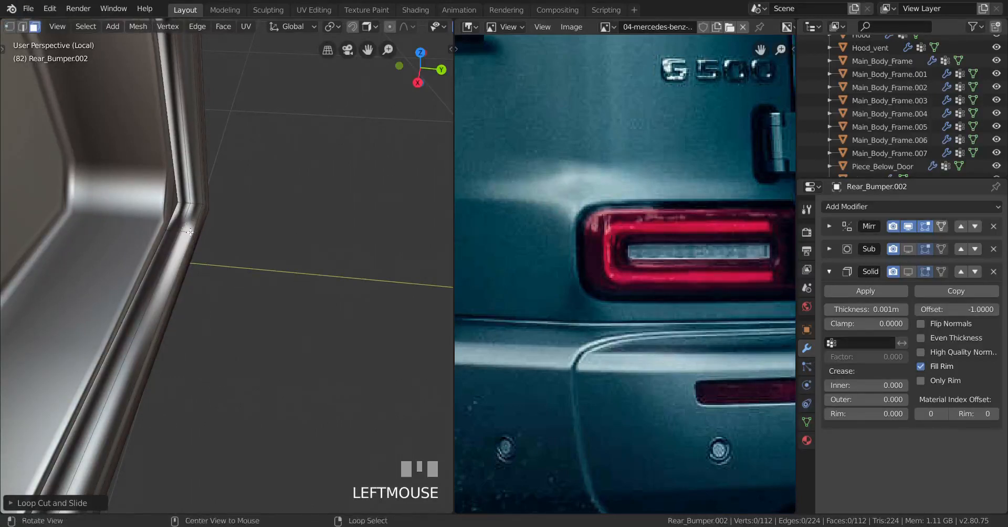
{"action": "right_click", "coordinate": [178, 210], "text": "alt"}
{"action": "scroll", "coordinate": [178, 206], "scroll_direction": "down", "scroll_amount": 1}
{"action": "middle_click_drag", "start_coordinate": [178, 207], "coordinate": [269, 235], "text": "shift"}
{"action": "key", "text": "x"}
{"action": "left_click", "coordinate": [292, 252]}
{"action": "middle_click_drag", "start_coordinate": [337, 218], "coordinate": [288, 250], "text": "shift"}
{"action": "left_click", "coordinate": [22, 27]}
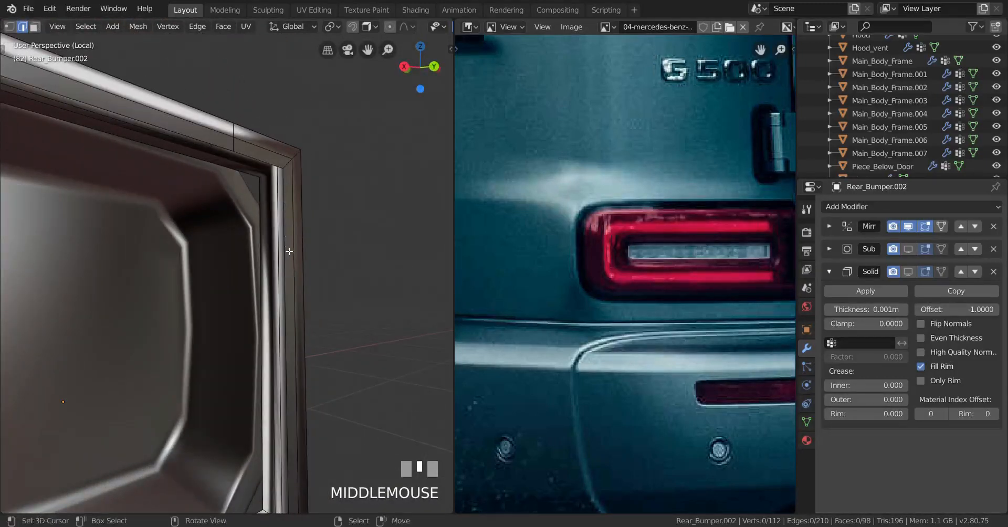
Try to fill the rim's front opening from its end edge, and undo the new faces.
{"action": "right_click", "coordinate": [289, 233]}
{"action": "key", "text": "f"}
{"action": "key", "text": "f"}
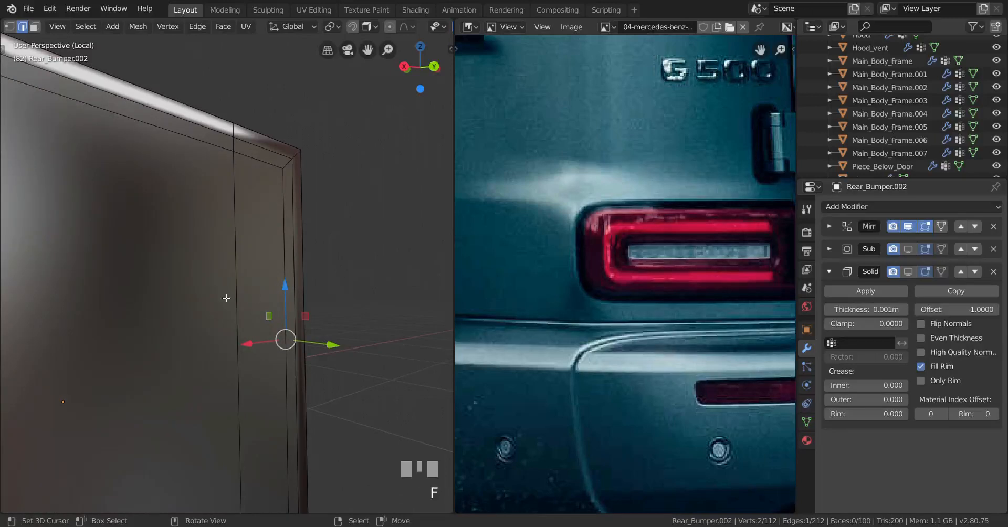
{"action": "key", "text": "ctrl+z"}
{"action": "key", "text": "ctrl+z"}
Fill the rim's rear opening with a strip of faces, starting from the inner edge at one end.
{"action": "middle_click_drag", "start_coordinate": [225, 297], "coordinate": [281, 271]}
{"action": "scroll", "coordinate": [282, 272], "scroll_direction": "up", "scroll_amount": 2}
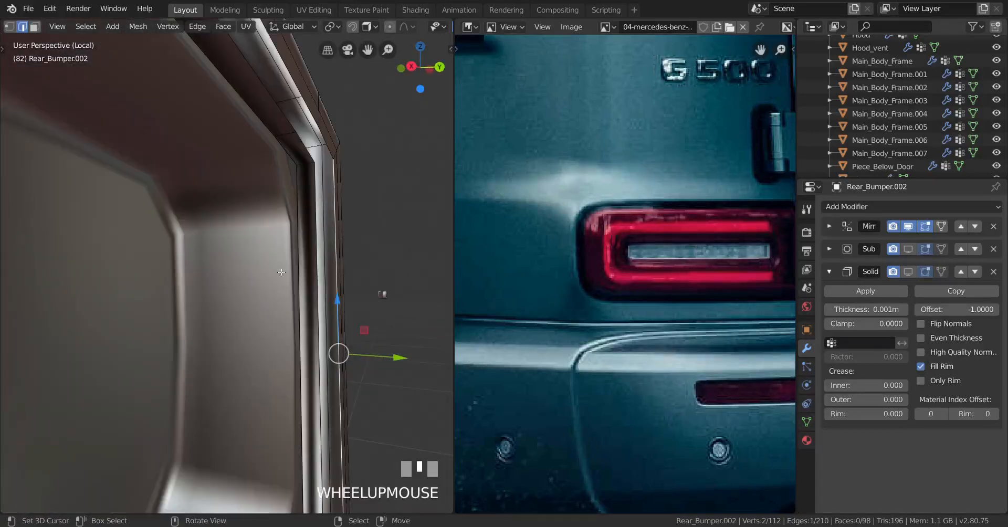
{"action": "right_click", "coordinate": [322, 200]}
{"action": "key", "text": "f"}
{"action": "key", "text": "f"}
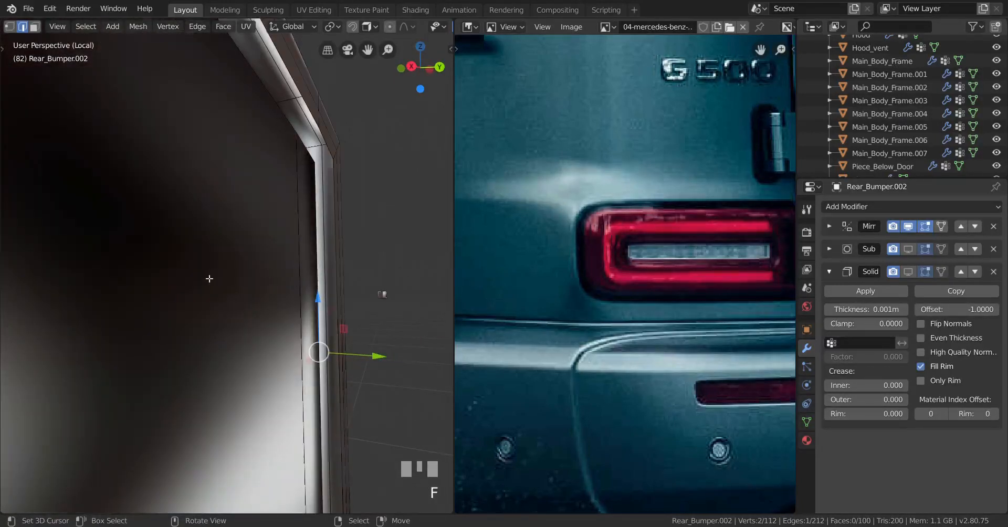
{"action": "scroll", "coordinate": [210, 279], "scroll_direction": "down", "scroll_amount": 4}
{"action": "middle_click_drag", "start_coordinate": [210, 279], "coordinate": [79, 310]}
{"action": "middle_click_drag", "start_coordinate": [79, 309], "coordinate": [319, 325], "text": "shift"}
{"action": "scroll", "coordinate": [319, 324], "scroll_direction": "up", "scroll_amount": 3}
{"action": "key", "text": "f"}
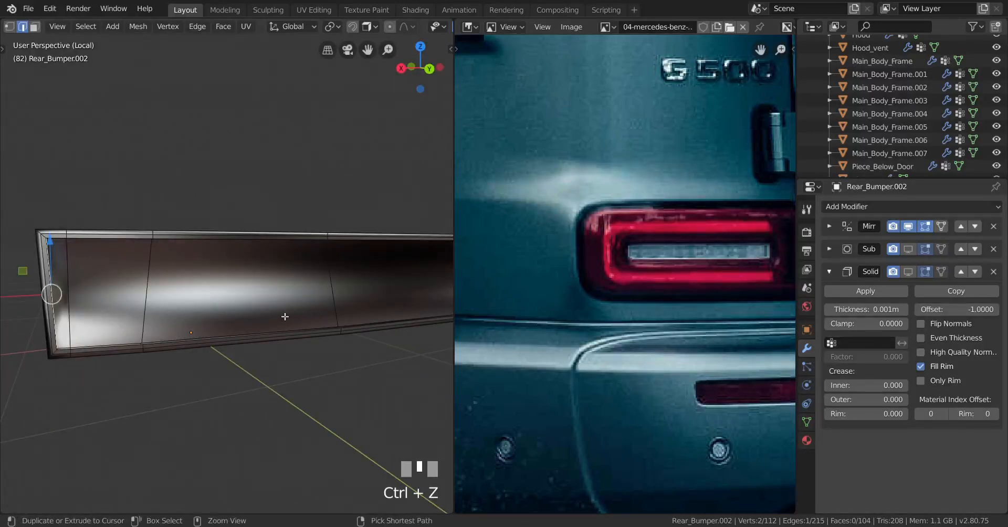
{"action": "key", "text": "ctrl+z"}
{"action": "key", "text": "ctrl+shift+z"}
Examine the filled rear side of the rim from several angles, along its length and at both ends.
{"action": "key", "text": "z"}
{"action": "mouse_move", "coordinate": [135, 320]}
{"action": "middle_mouse_down"}
{"action": "mouse_move", "coordinate": [349, 328]}
{"action": "mouse_move", "coordinate": [378, 320]}
{"action": "mouse_move", "coordinate": [204, 319]}
{"action": "mouse_move", "coordinate": [94, 294]}
{"action": "mouse_move", "coordinate": [347, 286]}
{"action": "mouse_move", "coordinate": [259, 297]}
{"action": "mouse_move", "coordinate": [211, 267]}
{"action": "mouse_move", "coordinate": [274, 274]}
{"action": "middle_mouse_up"}
{"action": "key", "text": "ctrl+z"}
{"action": "key", "text": "z"}
{"action": "scroll", "coordinate": [255, 326], "scroll_direction": "down", "scroll_amount": 3}
{"action": "scroll", "coordinate": [347, 286], "scroll_direction": "down", "scroll_amount": 2}
{"action": "scroll", "coordinate": [258, 297], "scroll_direction": "up", "scroll_amount": 3}
{"action": "scroll", "coordinate": [211, 267], "scroll_direction": "up", "scroll_amount": 2}
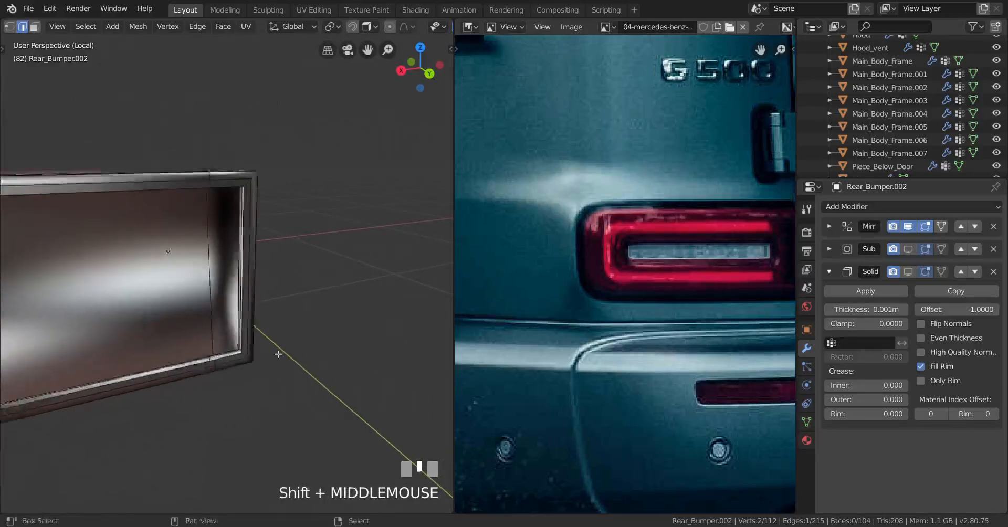
Fill the remaining opening at the rim's other end with faces from its short end edge, and leave mesh editing.
{"action": "scroll", "coordinate": [274, 274], "scroll_direction": "up", "scroll_amount": 2}
{"action": "right_click", "coordinate": [261, 229]}
{"action": "scroll", "coordinate": [261, 230], "scroll_direction": "down", "scroll_amount": 5}
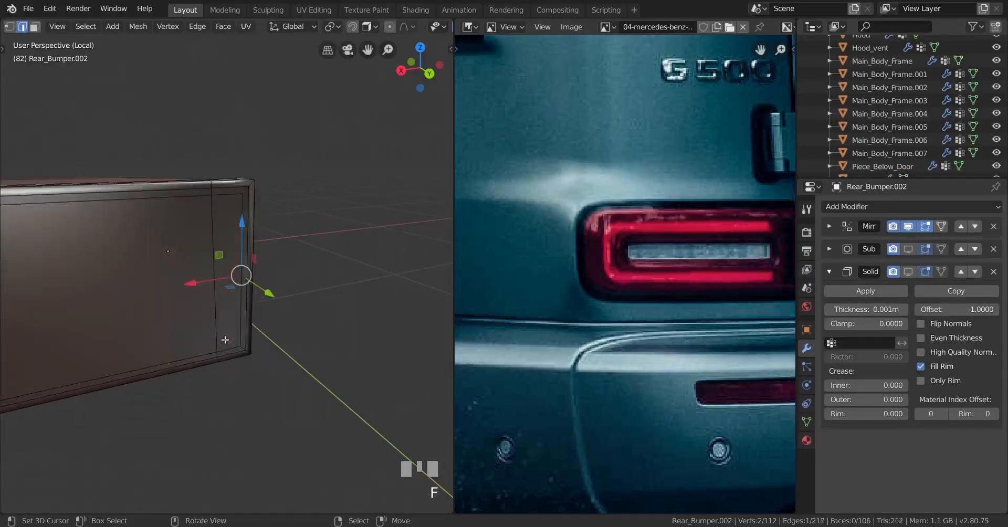
{"action": "middle_click_drag", "start_coordinate": [74, 353], "coordinate": [226, 309], "text": "shift"}
{"action": "key", "text": "Tab"}
Hide the recessed insert, select the front cover and turn on its Subdivision modifier in the viewport.
{"action": "middle_click_drag", "start_coordinate": [103, 291], "coordinate": [66, 330], "text": "shift"}
{"action": "scroll", "coordinate": [229, 347], "scroll_direction": "up", "scroll_amount": 3}
{"action": "scroll", "coordinate": [219, 324], "scroll_direction": "up", "scroll_amount": 2}
{"action": "right_click", "coordinate": [304, 257]}
{"action": "key", "text": "h"}
{"action": "middle_click_drag", "start_coordinate": [110, 328], "coordinate": [349, 326], "text": "shift"}
{"action": "middle_click_drag", "start_coordinate": [336, 323], "coordinate": [248, 382]}
{"action": "scroll", "coordinate": [323, 316], "scroll_direction": "up", "scroll_amount": 2}
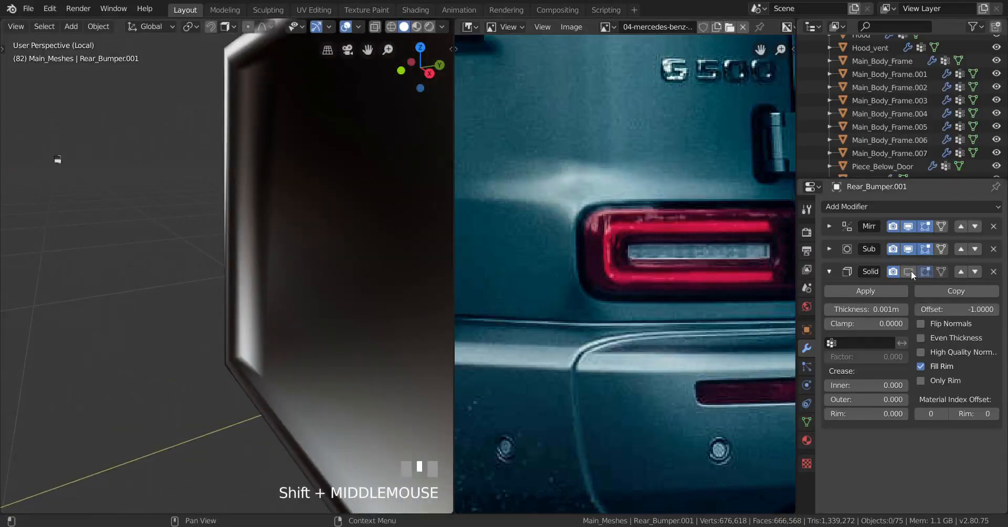
{"action": "right_click", "coordinate": [394, 227]}
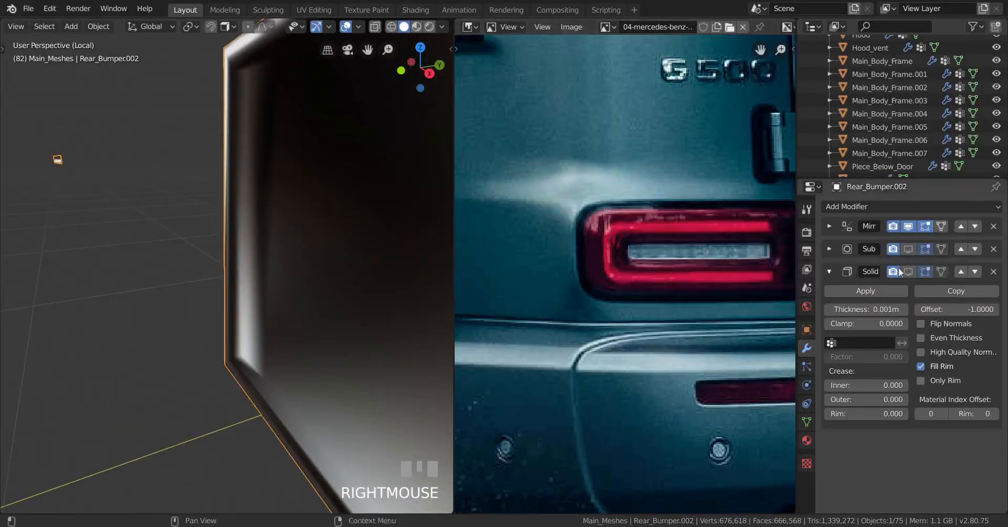
{"action": "left_click", "coordinate": [909, 250]}
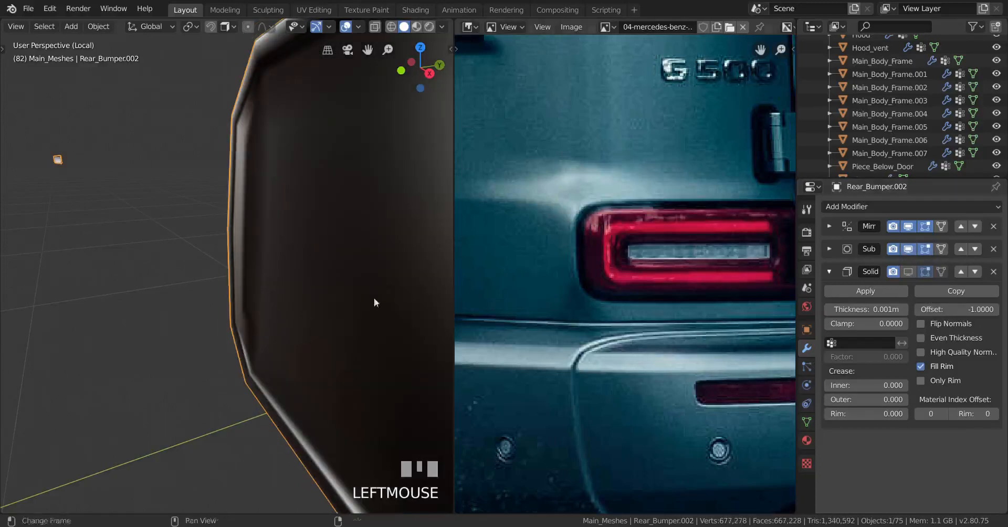
Add two supporting edge loops along the cover's rim near its edges, sliding the first by about -0.77.
{"action": "middle_click_drag", "start_coordinate": [374, 298], "coordinate": [282, 323]}
{"action": "key", "text": "Tab"}
{"action": "middle_click_drag", "start_coordinate": [237, 258], "coordinate": [266, 383], "text": "shift"}
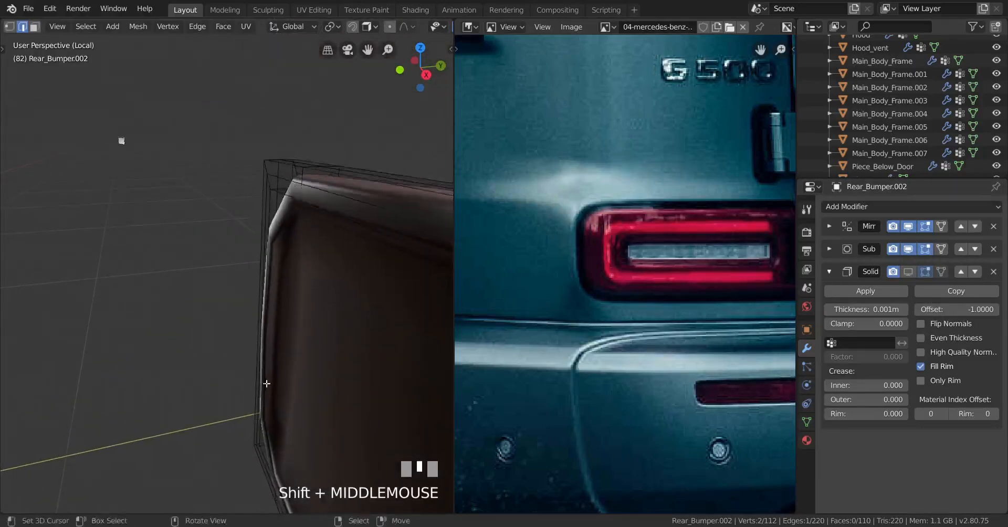
{"action": "scroll", "coordinate": [252, 351], "scroll_direction": "up", "scroll_amount": 2}
{"action": "mouse_move", "coordinate": [250, 348]}
{"action": "middle_mouse_down", "text": "shift"}
{"action": "mouse_move", "coordinate": [274, 387]}
{"action": "mouse_move", "coordinate": [256, 340]}
{"action": "middle_mouse_up", "text": "shift"}
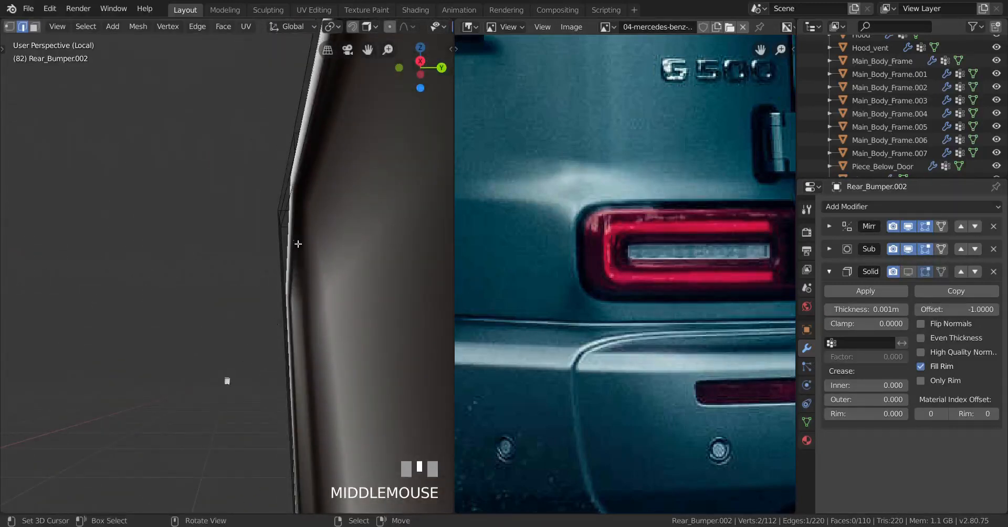
{"action": "key", "text": "ctrl+r"}
{"action": "left_click", "coordinate": [298, 244]}
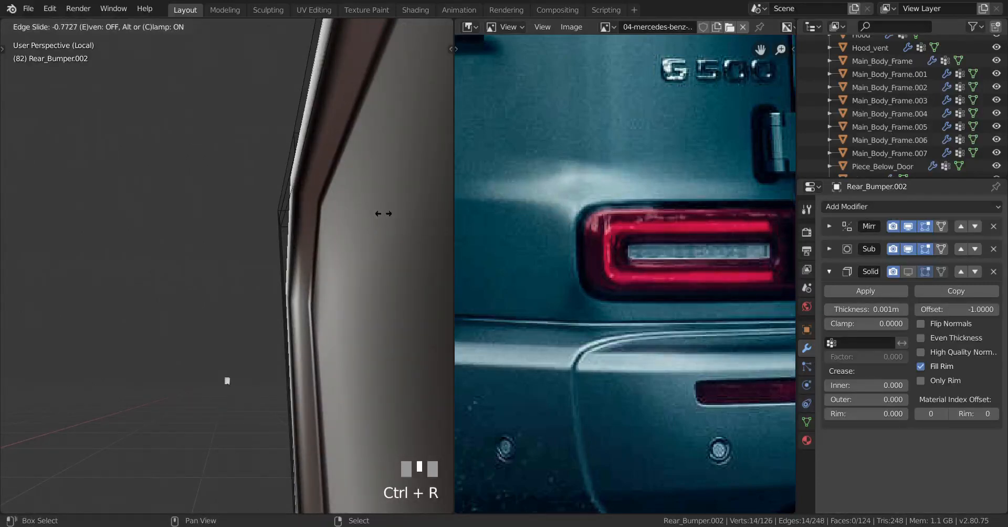
{"action": "left_click", "coordinate": [384, 213], "text": "shift"}
{"action": "key", "text": "ctrl+r"}
{"action": "left_click", "coordinate": [294, 226]}
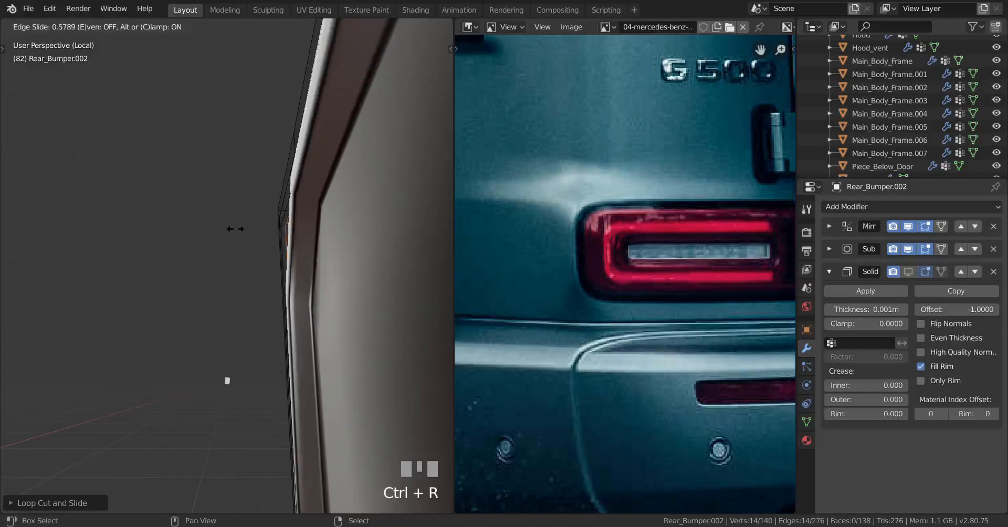
{"action": "left_click", "coordinate": [227, 381], "text": "shift"}
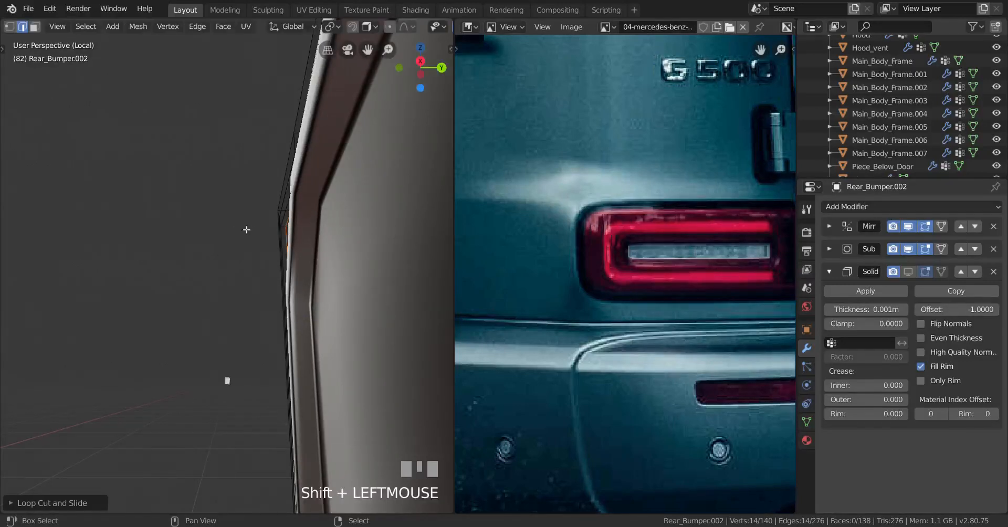
Add another supporting edge loop around the cover's outer side wall and leave mesh editing.
{"action": "middle_click_drag", "start_coordinate": [225, 378], "coordinate": [275, 273]}
{"action": "scroll", "coordinate": [292, 360], "scroll_direction": "up", "scroll_amount": 3}
{"action": "key", "text": "ctrl+r"}
{"action": "left_click", "coordinate": [276, 273]}
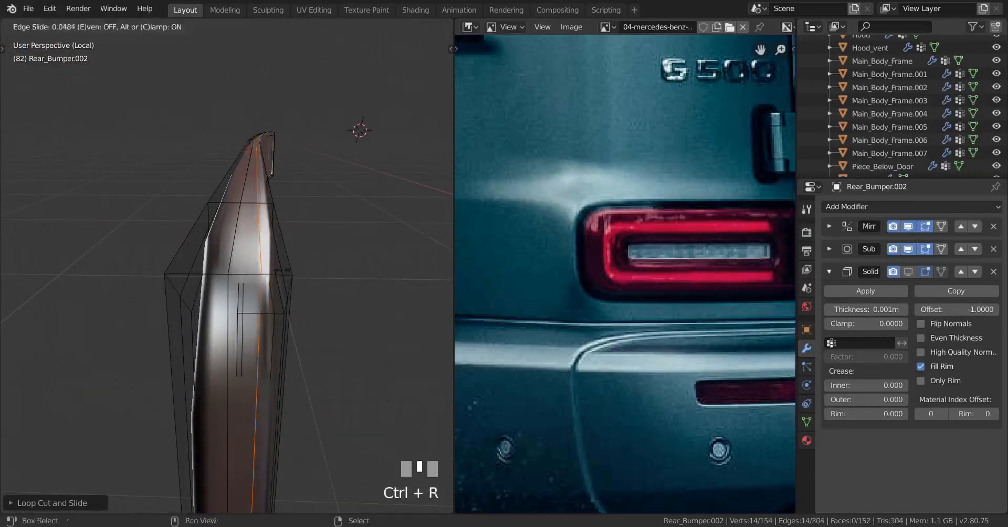
{"action": "left_click", "coordinate": [10, 264]}
{"action": "key", "text": "Tab"}
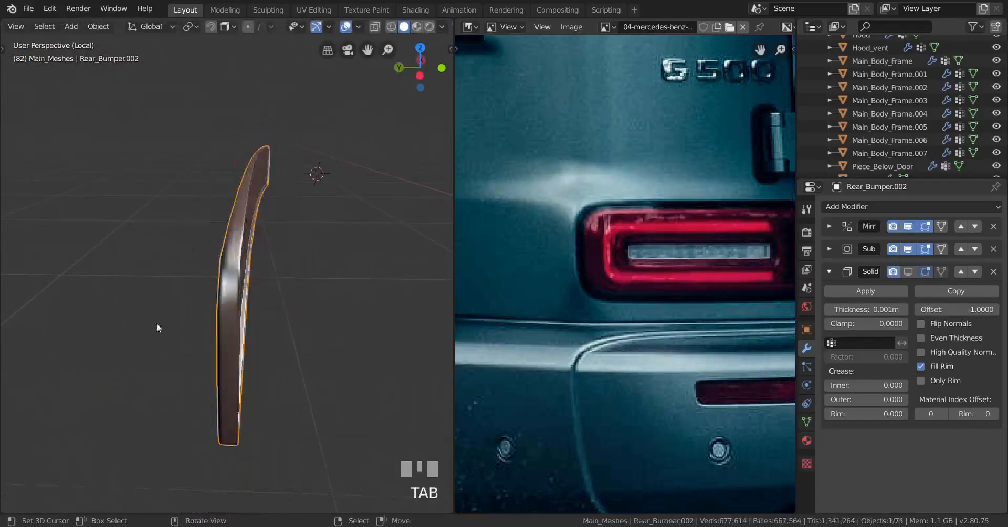
Deselect the cover, check its subdivided shape from several sides and reveal the hidden insert.
{"action": "middle_click_drag", "start_coordinate": [157, 323], "coordinate": [39, 310]}
{"action": "key", "text": "a"}
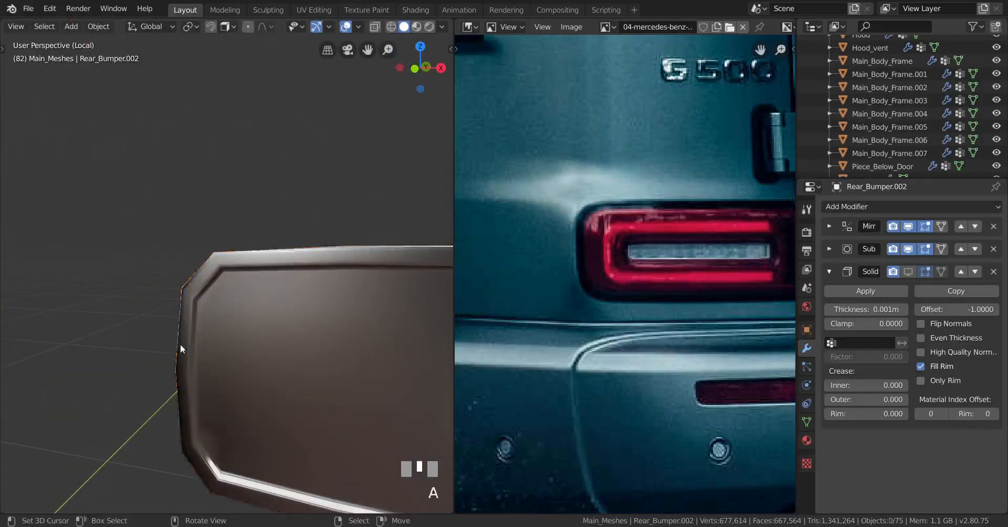
{"action": "scroll", "coordinate": [180, 344], "scroll_direction": "down", "scroll_amount": 5}
{"action": "middle_click_drag", "start_coordinate": [184, 346], "coordinate": [390, 347]}
{"action": "middle_click_drag", "start_coordinate": [176, 375], "coordinate": [168, 348], "text": "shift"}
{"action": "scroll", "coordinate": [134, 394], "scroll_direction": "down", "scroll_amount": 2}
{"action": "key", "text": "alt+h"}
{"action": "scroll", "coordinate": [191, 348], "scroll_direction": "up", "scroll_amount": 4}
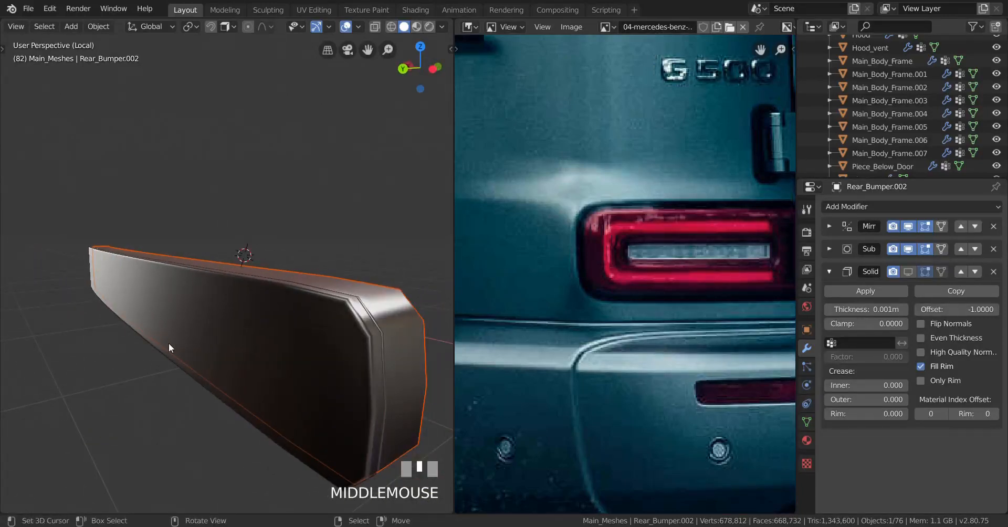
Hide the cover to look at the insert alone, and reveal both reflector pieces again.
{"action": "right_click", "coordinate": [358, 322]}
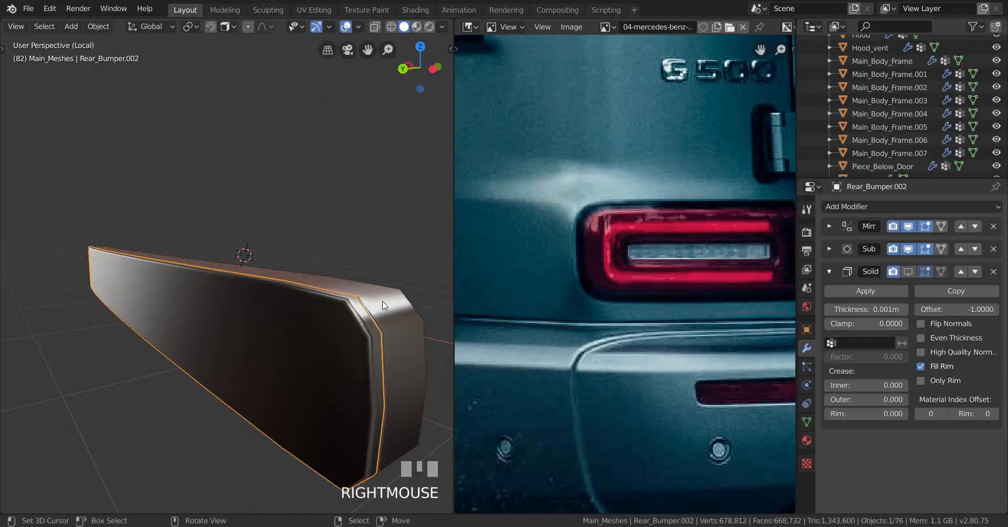
{"action": "key", "text": "h"}
{"action": "middle_click_drag", "start_coordinate": [310, 332], "coordinate": [332, 336]}
{"action": "right_click", "coordinate": [332, 336]}
{"action": "key", "text": "alt+h"}
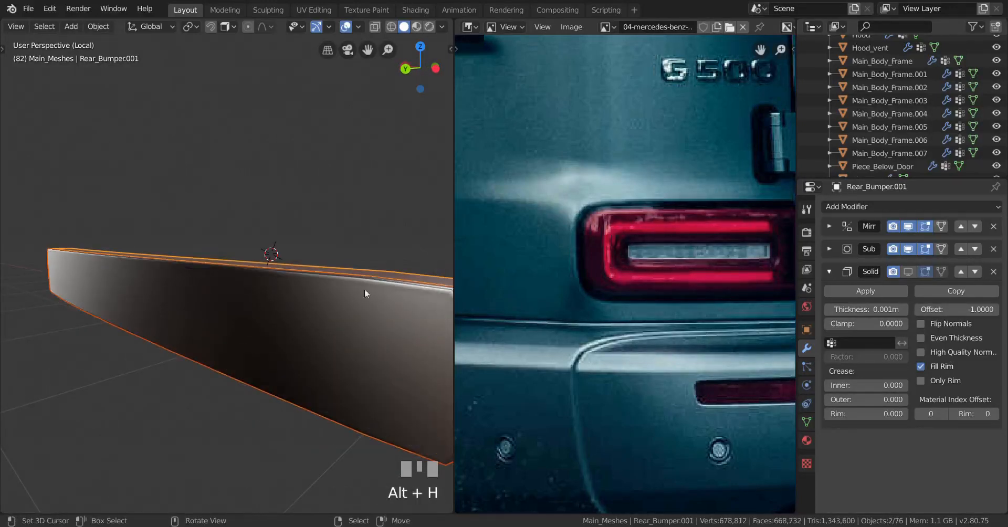
Hide the insert, select the cover and open its mesh for editing.
{"action": "middle_click_drag", "start_coordinate": [365, 289], "coordinate": [213, 331]}
{"action": "right_click", "coordinate": [203, 333]}
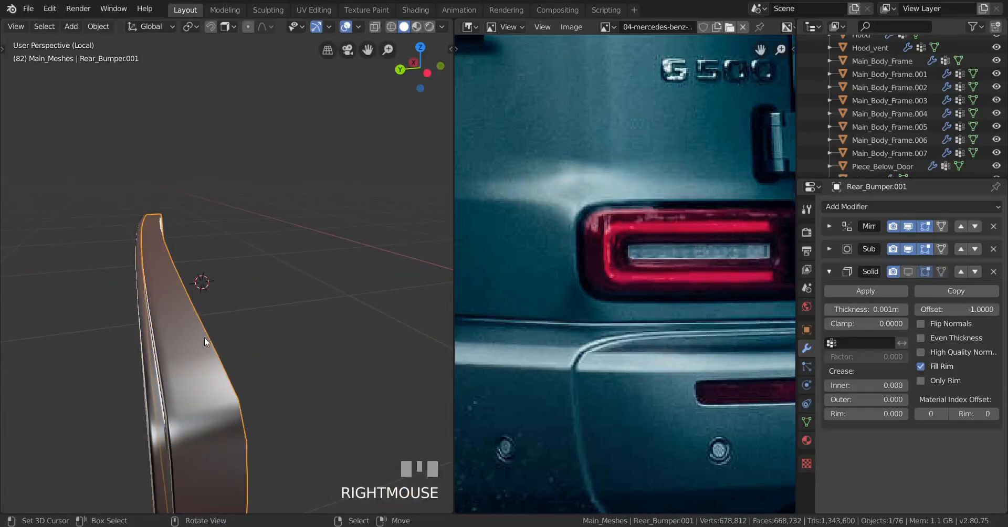
{"action": "key", "text": "h"}
{"action": "right_click", "coordinate": [145, 339]}
{"action": "middle_click_drag", "start_coordinate": [157, 302], "coordinate": [40, 283]}
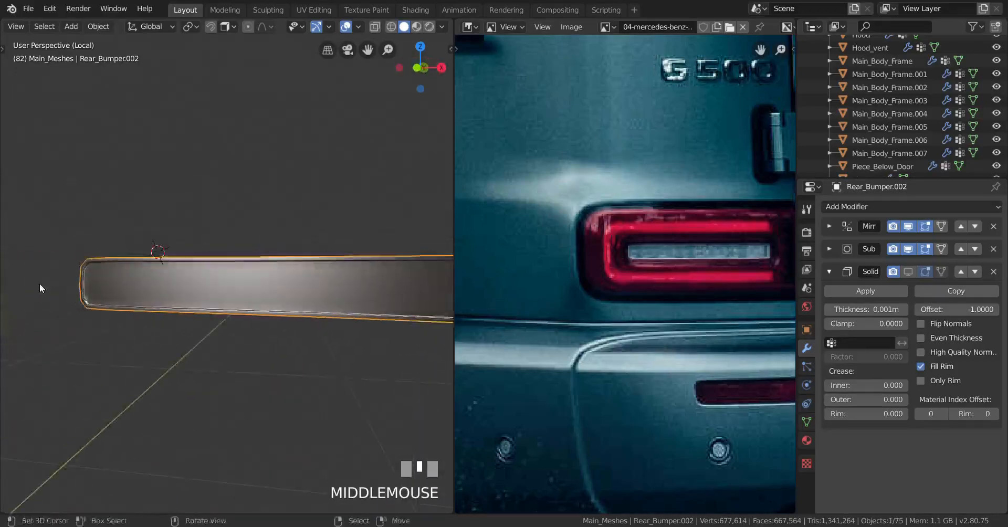
{"action": "scroll", "coordinate": [325, 332], "scroll_direction": "up", "scroll_amount": 4}
{"action": "key", "text": "Tab"}
Turn off the cover's viewport subdivision and focus on the short inner edge at the end of its rim.
{"action": "middle_click_drag", "start_coordinate": [333, 359], "coordinate": [255, 87]}
{"action": "scroll", "coordinate": [313, 387], "scroll_direction": "up", "scroll_amount": 3}
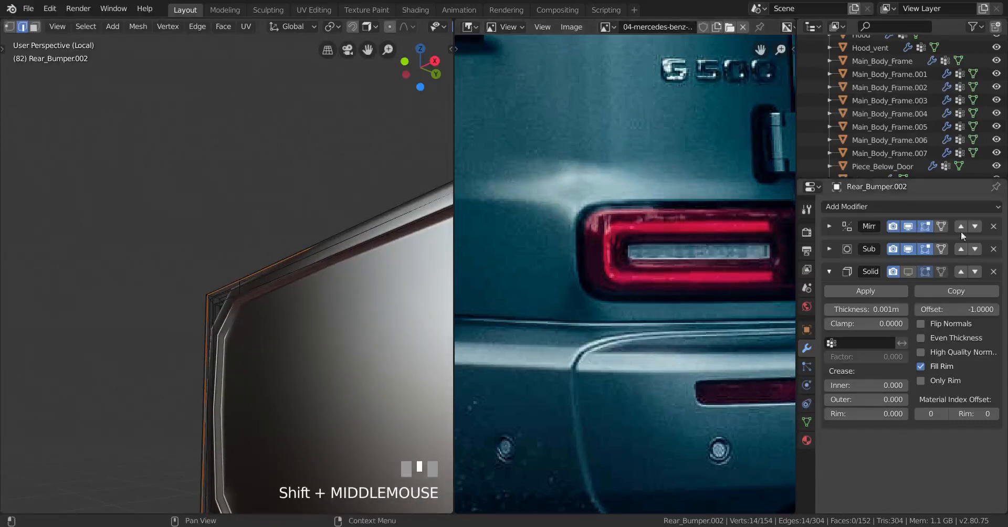
{"action": "left_click", "coordinate": [909, 249]}
{"action": "middle_click_drag", "start_coordinate": [273, 263], "coordinate": [270, 300], "text": "shift"}
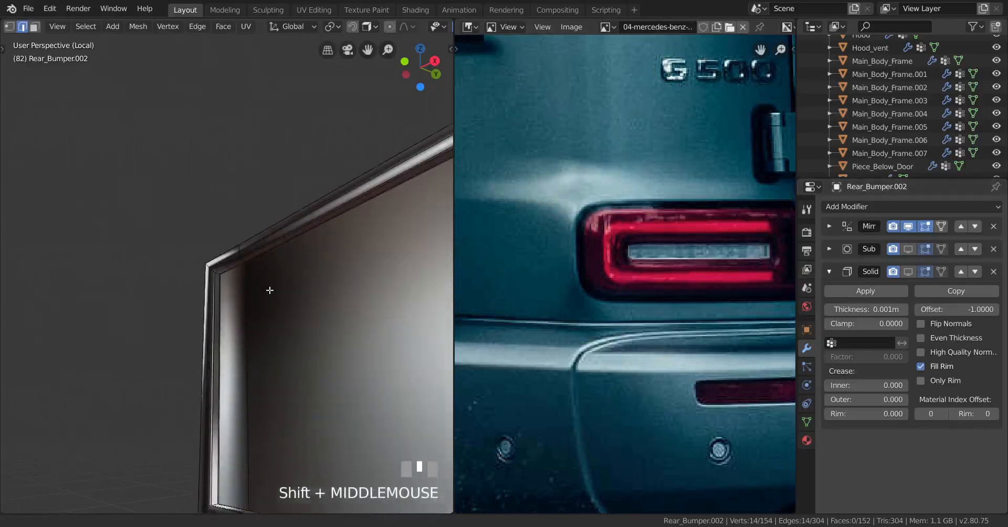
{"action": "scroll", "coordinate": [269, 299], "scroll_direction": "up", "scroll_amount": 2}
{"action": "right_click", "coordinate": [224, 291]}
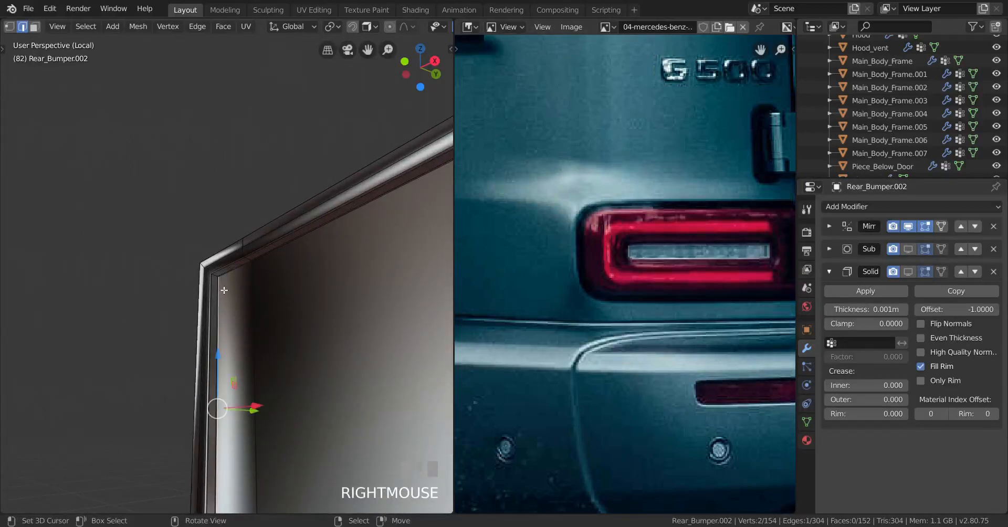
{"action": "key", "text": "KP_Decimal"}
{"action": "middle_click_drag", "start_coordinate": [370, 363], "coordinate": [256, 340]}
{"action": "scroll", "coordinate": [356, 391], "scroll_direction": "up", "scroll_amount": 2}
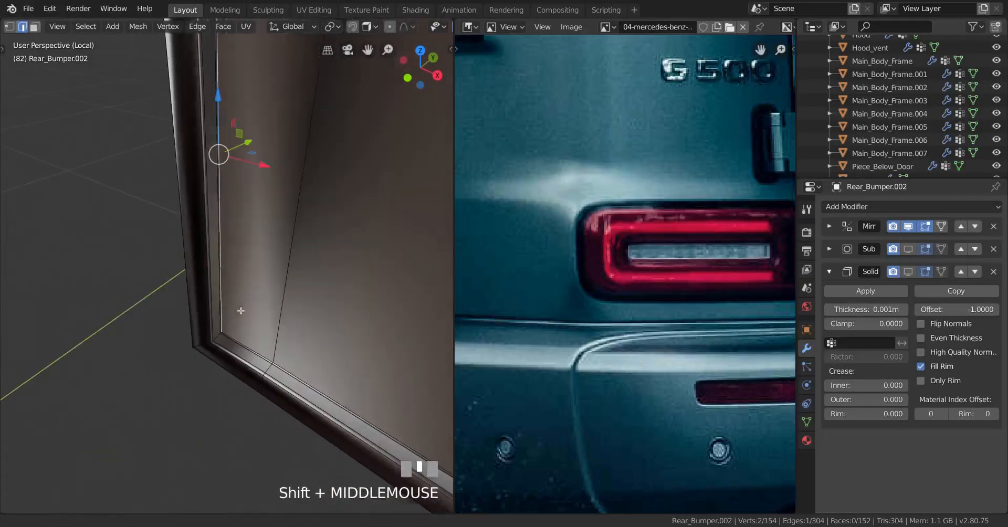
Select the cover's entire mesh and recalculate its normals.
{"action": "key", "text": "a"}
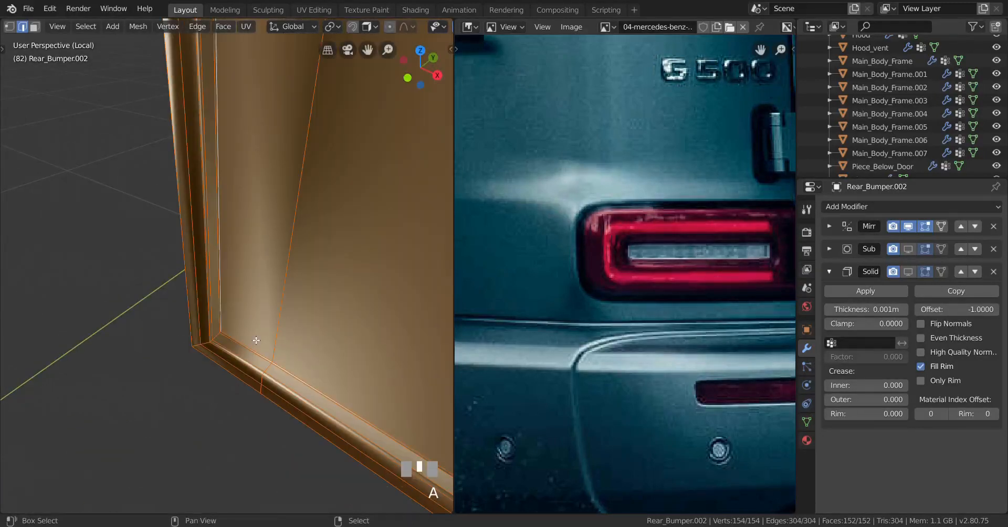
{"action": "key", "text": "shift+n"}
{"action": "scroll", "coordinate": [256, 341], "scroll_direction": "up", "scroll_amount": 2}
{"action": "middle_click_drag", "start_coordinate": [255, 340], "coordinate": [191, 336]}
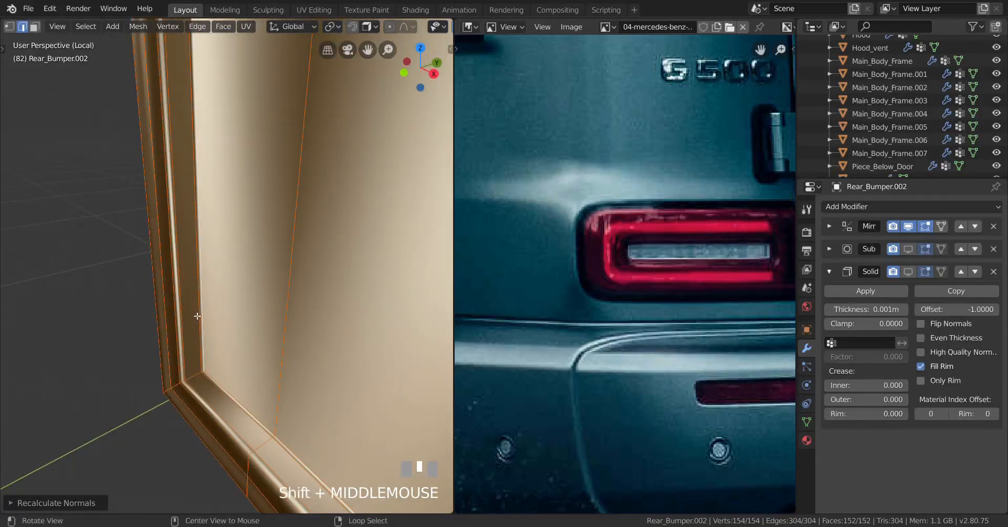
Try to hide the rim geometry around the cover's panel, and undo back to the inner edge loop selection.
{"action": "right_click", "coordinate": [198, 315], "text": "alt"}
{"action": "right_click", "coordinate": [193, 400]}
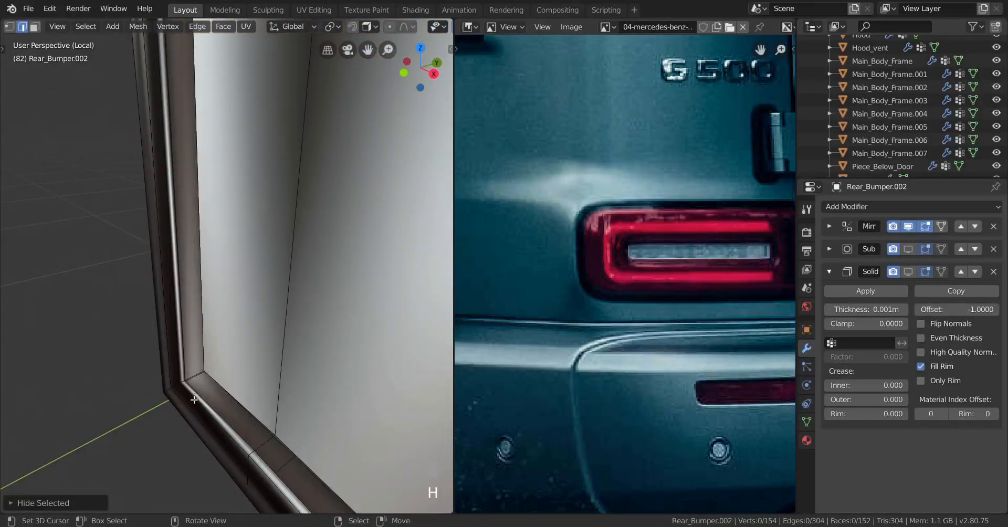
{"action": "key", "text": "h"}
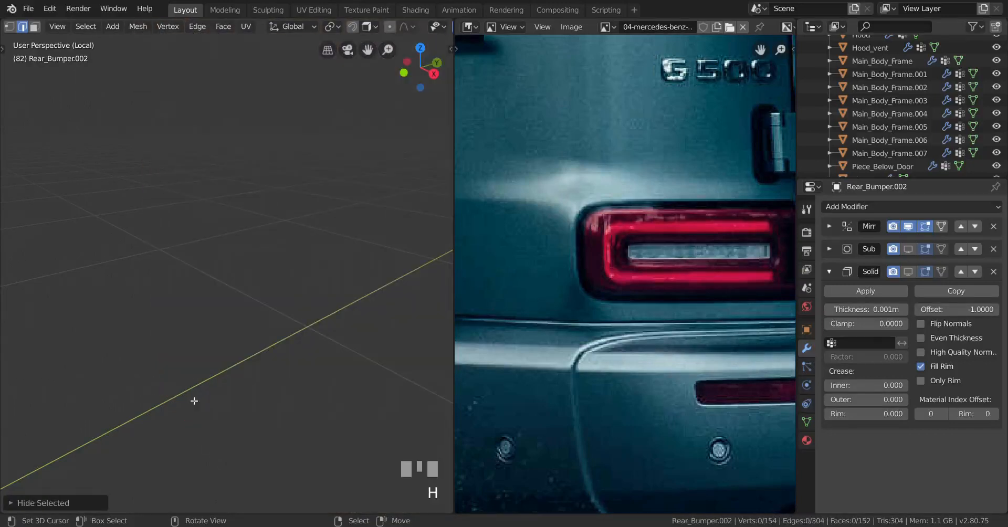
{"action": "key", "text": "ctrl+z"}
{"action": "middle_click_drag", "start_coordinate": [193, 398], "coordinate": [236, 393]}
{"action": "key", "text": "ctrl+z"}
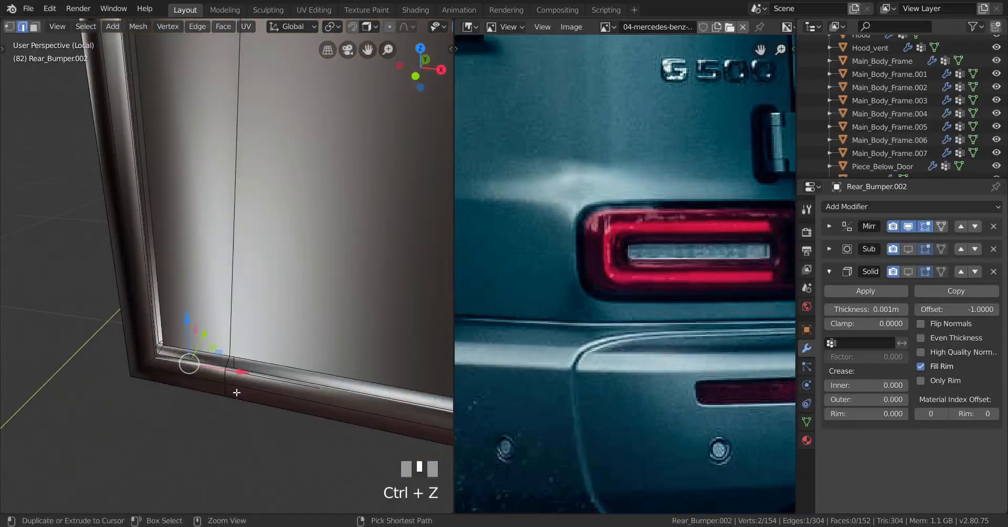
{"action": "key", "text": "ctrl+z"}
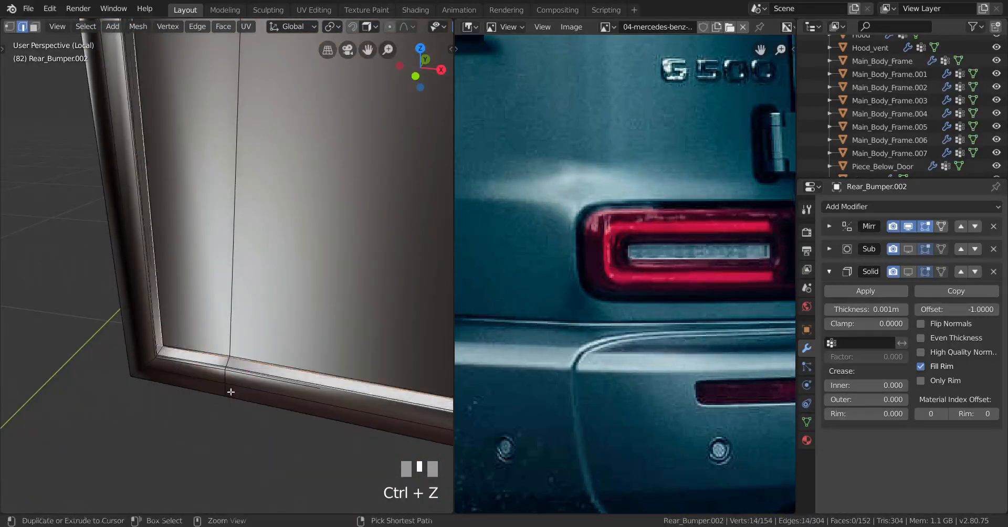
Hide the selected inner edge loop and the linked rim geometry in vertex selection, isolating the cover's long panel strip.
{"action": "left_click", "coordinate": [10, 28]}
{"action": "middle_click_drag", "start_coordinate": [189, 367], "coordinate": [203, 366]}
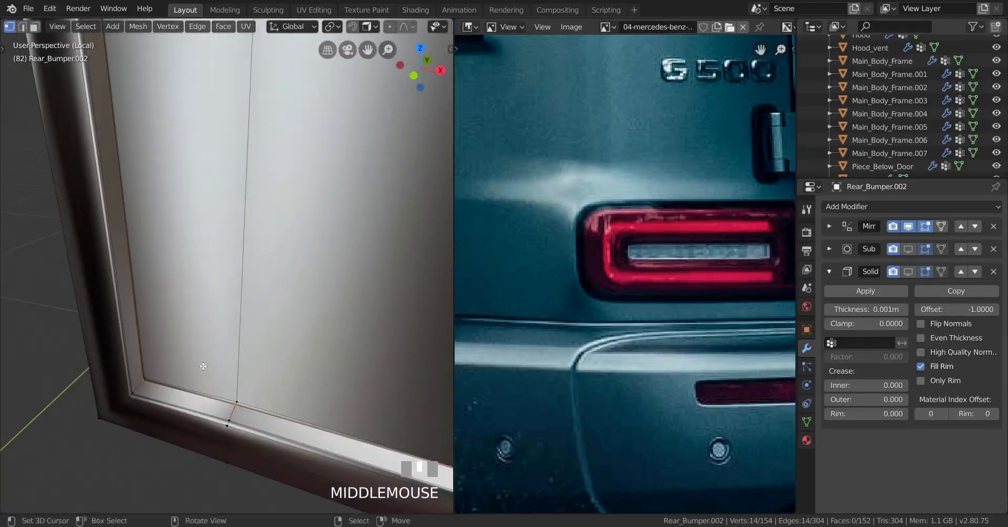
{"action": "key", "text": "h"}
{"action": "key", "text": "l"}
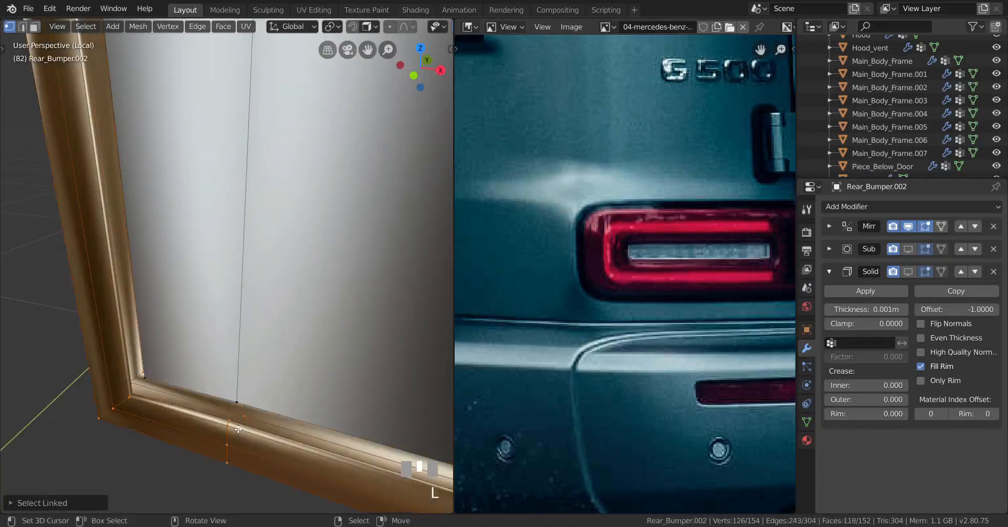
{"action": "key", "text": "h"}
{"action": "scroll", "coordinate": [185, 412], "scroll_direction": "down", "scroll_amount": 5}
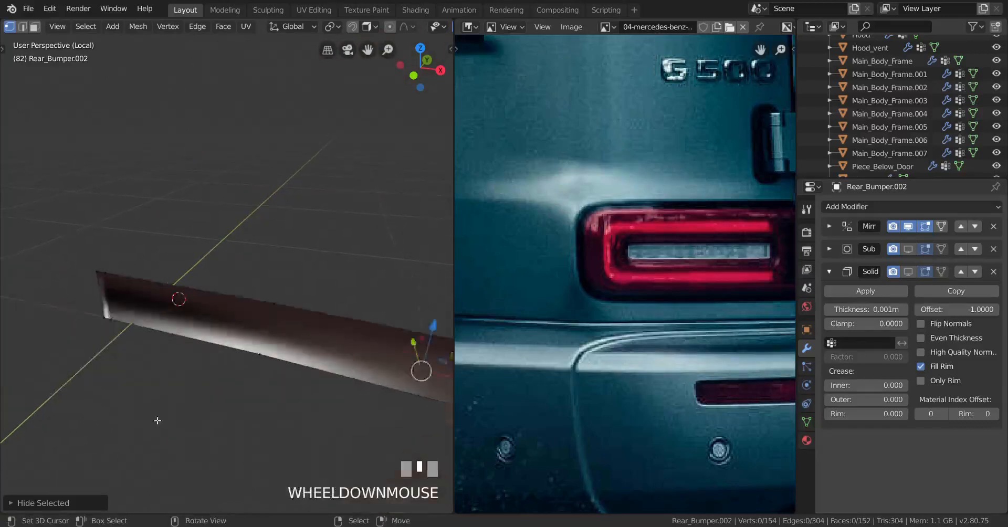
{"action": "middle_click_drag", "start_coordinate": [157, 419], "coordinate": [211, 385]}
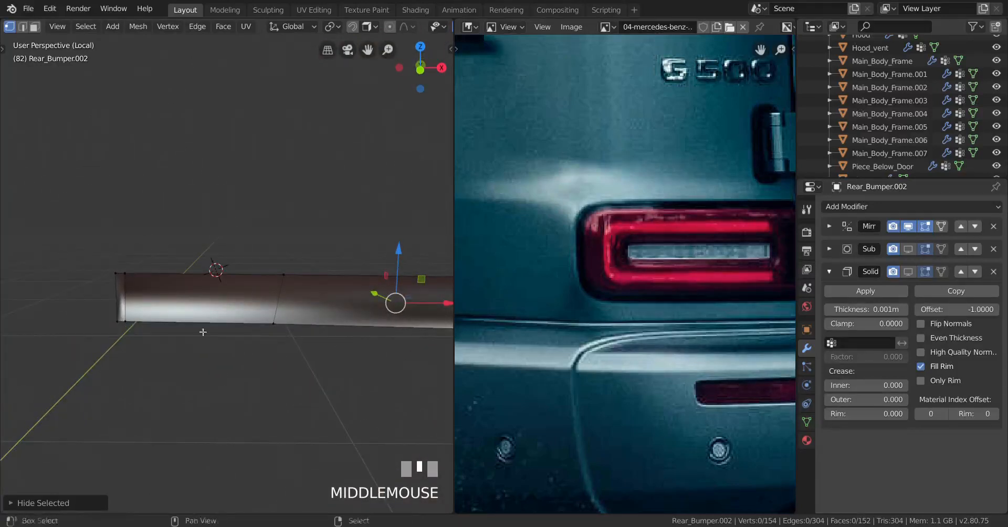
Slide the lower vertex of the strip's slanted cross edge along the border until it sits beneath the upper vertex.
{"action": "middle_click_drag", "start_coordinate": [203, 332], "coordinate": [198, 298], "text": "shift"}
{"action": "scroll", "coordinate": [262, 342], "scroll_direction": "up", "scroll_amount": 1}
{"action": "right_click", "coordinate": [285, 346]}
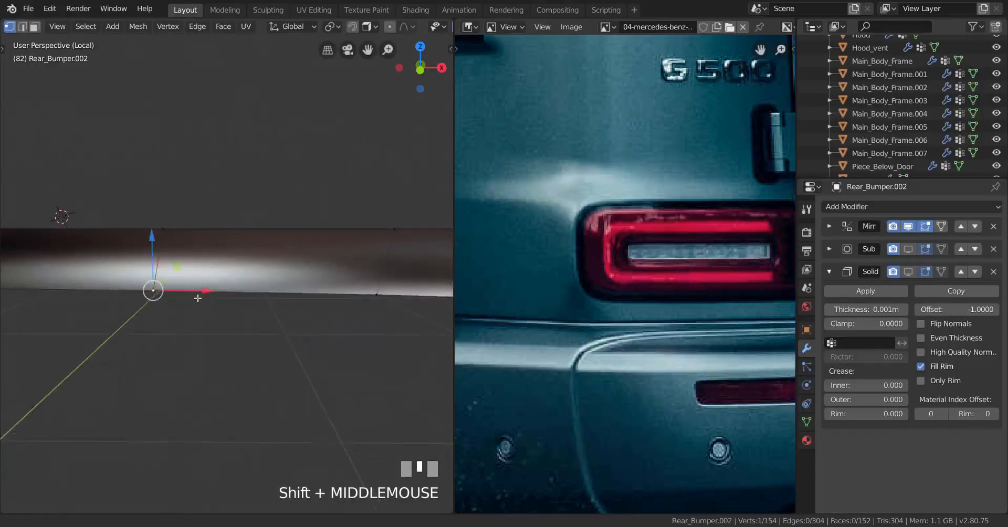
{"action": "key", "text": "g"}
{"action": "key", "text": "g"}
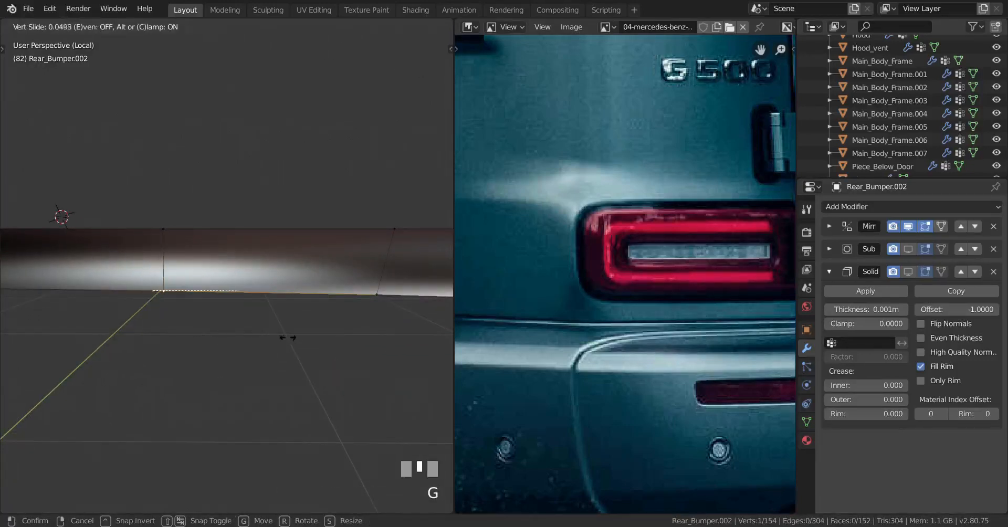
{"action": "left_click", "coordinate": [290, 337], "text": "shift"}
Slide the lower vertex of the strip's next slanted cross edge along the border until it sits beneath the upper vertex.
{"action": "middle_click_drag", "start_coordinate": [339, 303], "coordinate": [211, 302], "text": "shift"}
{"action": "right_click", "coordinate": [196, 294]}
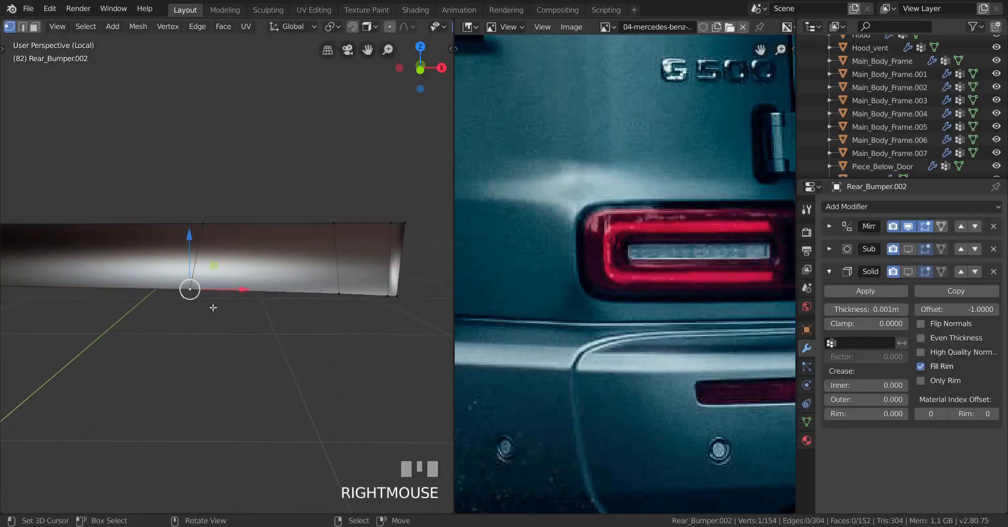
{"action": "key", "text": "g"}
{"action": "key", "text": "g"}
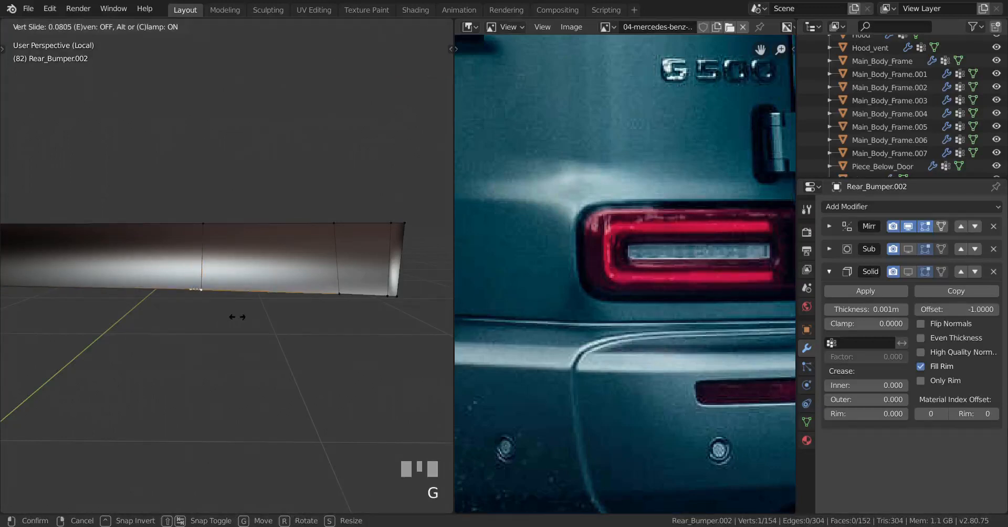
{"action": "left_click", "coordinate": [238, 317]}
Straighten the cross edge near the strip's end by sliding its upper vertex along the border above the lower one.
{"action": "right_click", "coordinate": [334, 223]}
{"action": "key", "text": "g"}
{"action": "key", "text": "g"}
{"action": "left_click", "coordinate": [338, 223]}
{"action": "middle_click_drag", "start_coordinate": [394, 307], "coordinate": [270, 315], "text": "shift"}
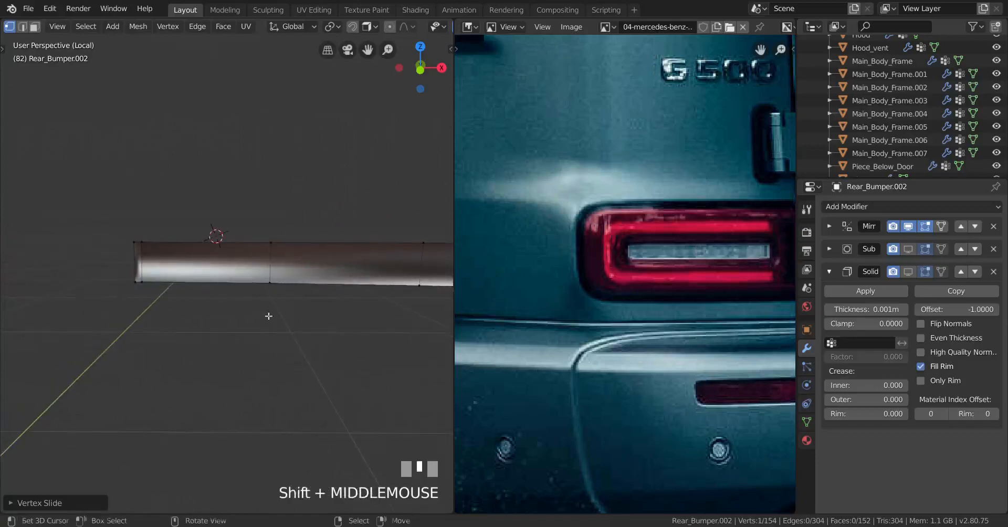
{"action": "scroll", "coordinate": [269, 316], "scroll_direction": "up", "scroll_amount": 1}
Clear the selection, reveal the hidden rim geometry and switch the cover to wireframe display.
{"action": "key", "text": "a"}
{"action": "key", "text": "a"}
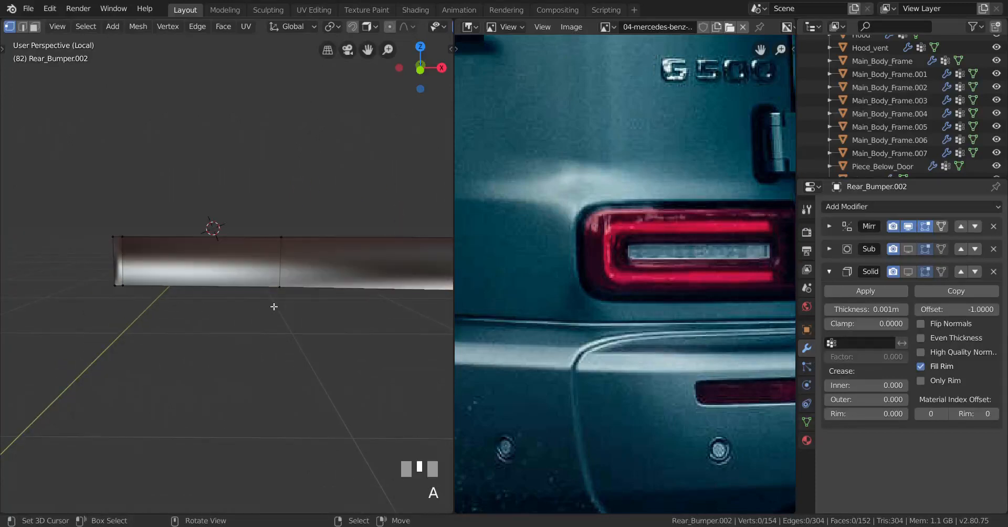
{"action": "key", "text": "alt+h"}
{"action": "mouse_move", "coordinate": [219, 308]}
{"action": "middle_mouse_down", "text": "shift"}
{"action": "mouse_move", "coordinate": [148, 315]}
{"action": "mouse_move", "coordinate": [177, 330]}
{"action": "middle_mouse_up", "text": "shift"}
{"action": "scroll", "coordinate": [193, 327], "scroll_direction": "up", "scroll_amount": 2}
{"action": "key", "text": "z"}
{"action": "scroll", "coordinate": [178, 338], "scroll_direction": "up", "scroll_amount": 3}
Try to select only the cover's inner panel as linked geometry from a vertex on its border loop.
{"action": "key", "text": "ctrl"}
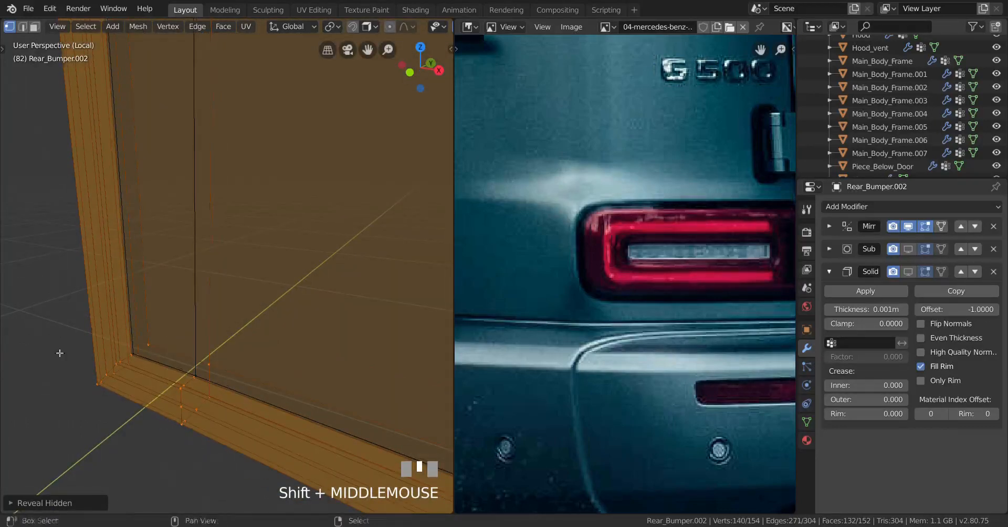
{"action": "middle_click_drag", "start_coordinate": [60, 353], "coordinate": [135, 304], "text": "shift"}
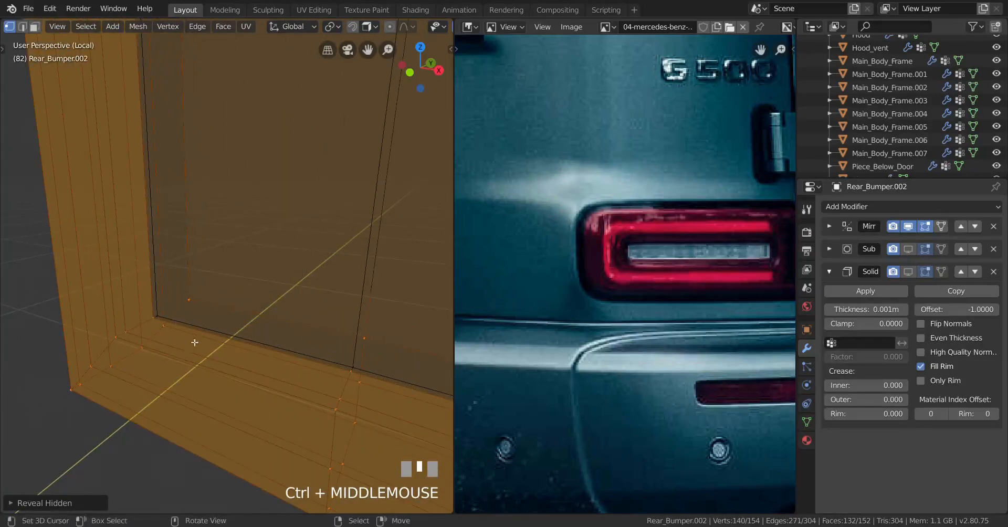
{"action": "middle_click_drag", "start_coordinate": [194, 342], "coordinate": [189, 352]}
{"action": "right_click", "coordinate": [179, 351], "text": "alt"}
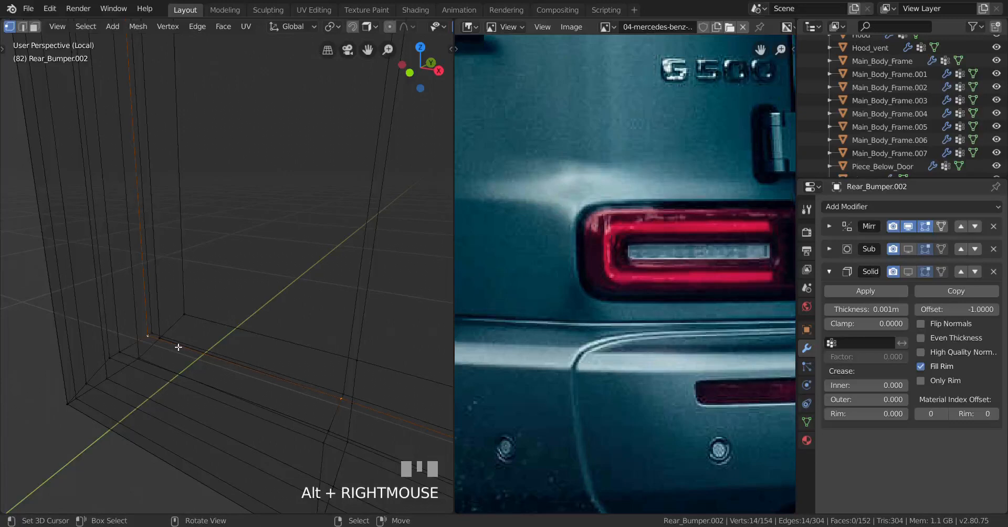
{"action": "right_click", "coordinate": [342, 396]}
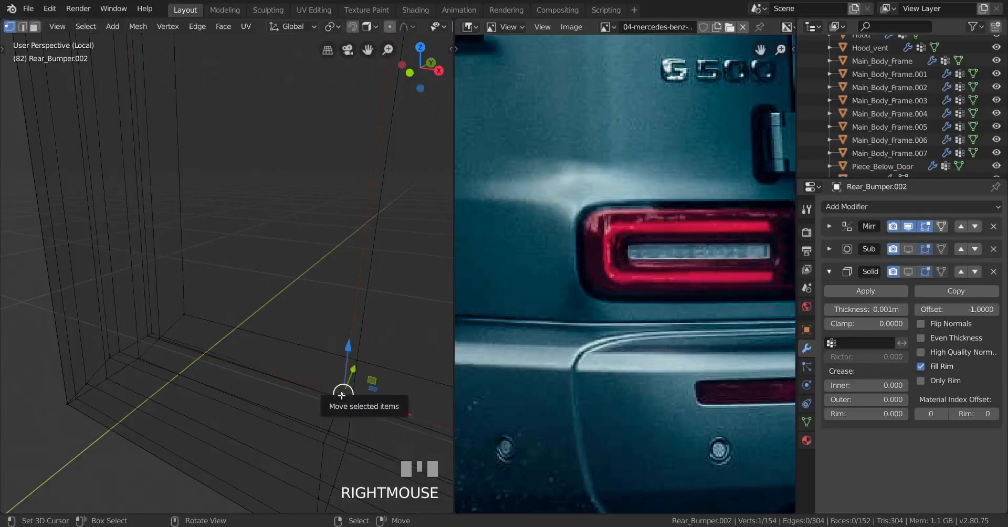
{"action": "key", "text": "l"}
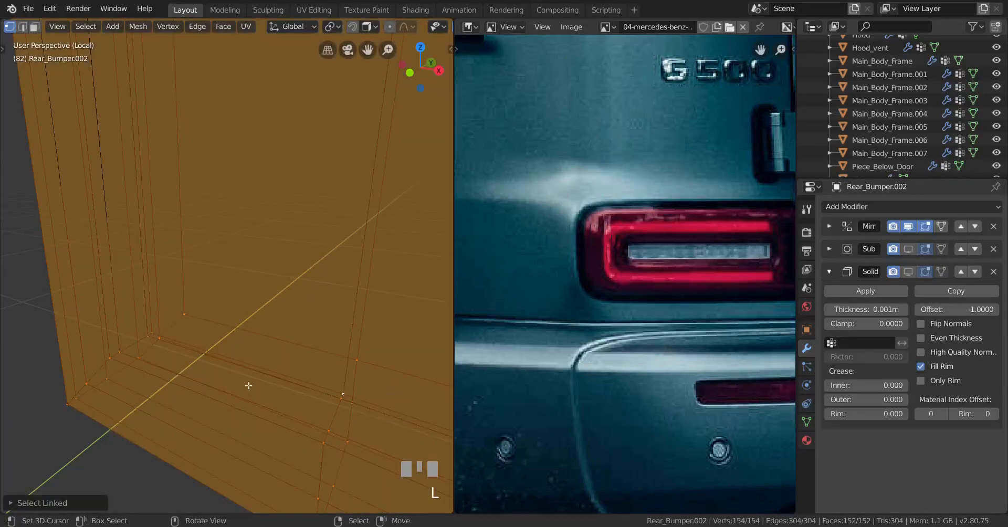
Hide the edge loop joining the rim to the panel, and separate the linked inner panel into its own object.
{"action": "right_click", "coordinate": [227, 375], "text": "alt"}
{"action": "key", "text": "h"}
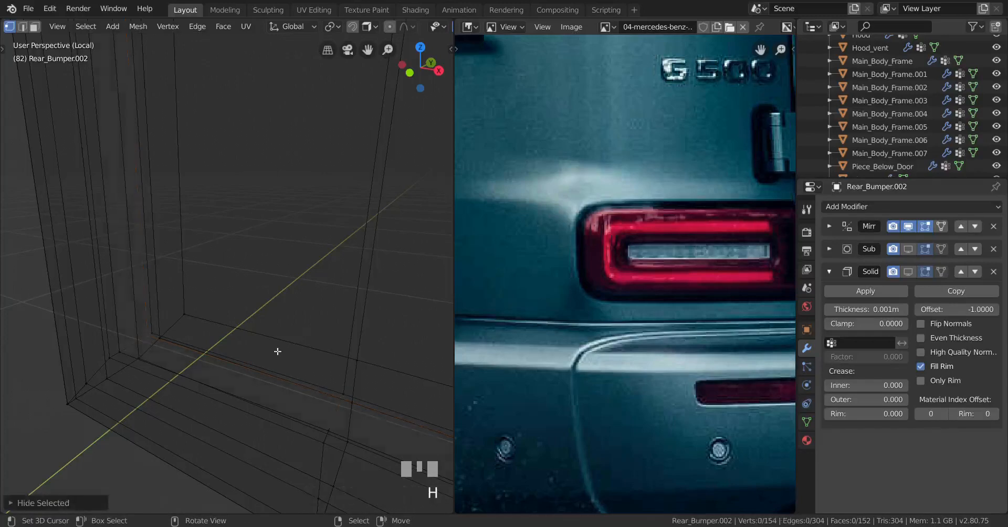
{"action": "right_click", "coordinate": [342, 388]}
{"action": "key", "text": "l"}
{"action": "key", "text": "p"}
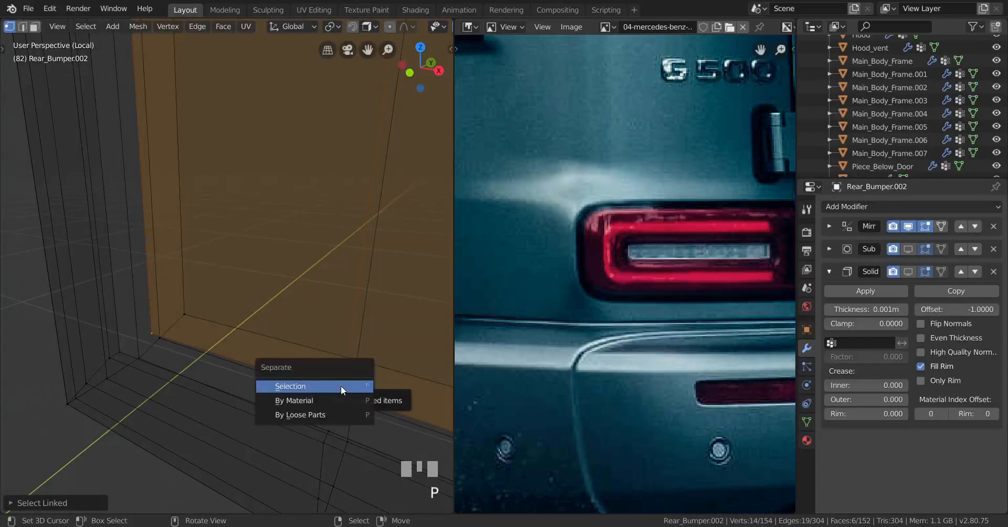
{"action": "left_click", "coordinate": [341, 386]}
Reveal the hidden edge loop, leave mesh editing and return to solid shading.
{"action": "key", "text": "alt+h"}
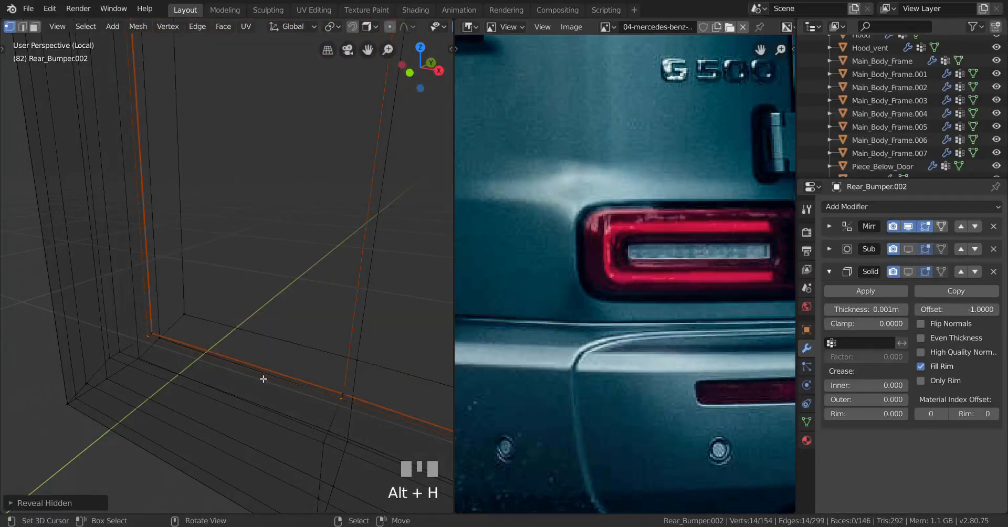
{"action": "key", "text": "Tab"}
{"action": "key", "text": "z"}
{"action": "scroll", "coordinate": [282, 335], "scroll_direction": "down", "scroll_amount": 6}
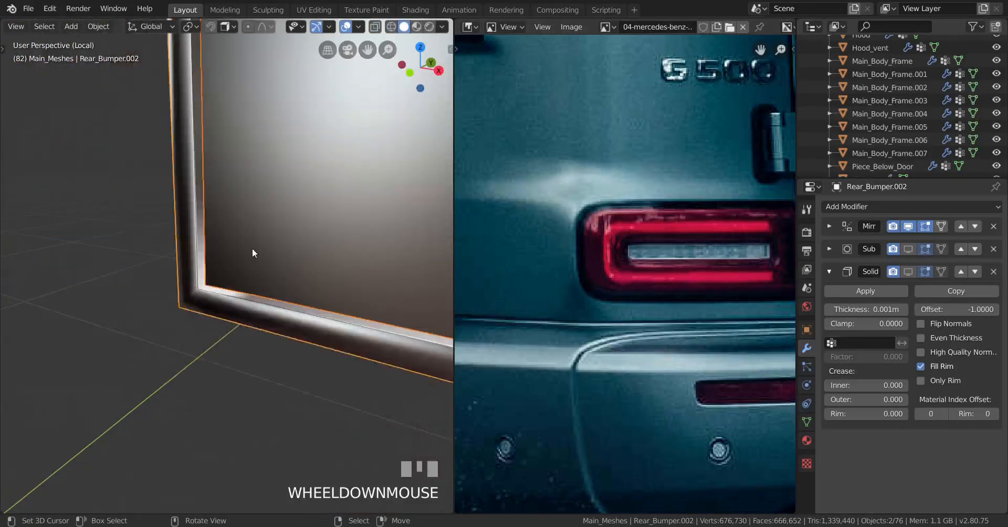
Select only the cover's rim frame object and check it in wireframe before restoring solid shading.
{"action": "right_click", "coordinate": [252, 248]}
{"action": "right_click", "coordinate": [235, 304]}
{"action": "key", "text": "z"}
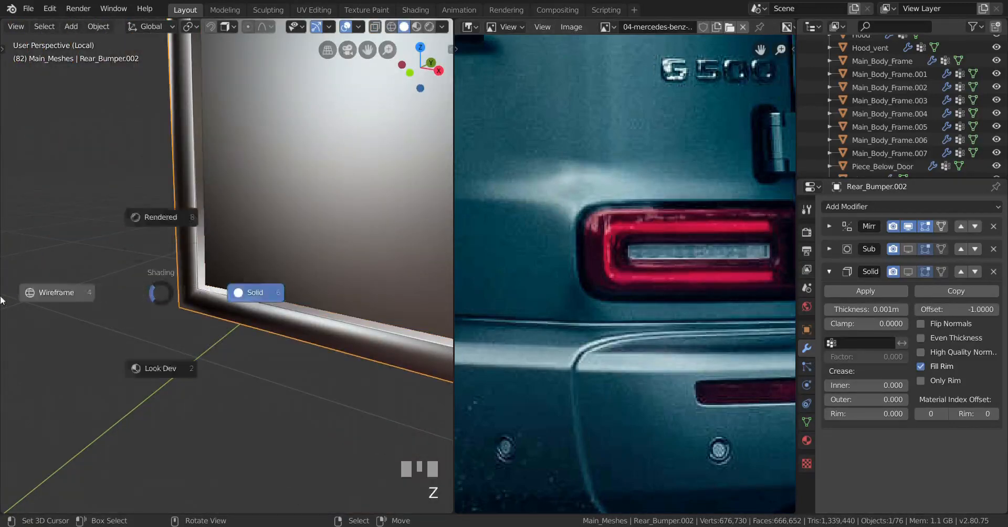
{"action": "left_click", "coordinate": [119, 300]}
{"action": "key", "text": "z"}
{"action": "left_click", "coordinate": [483, 298]}
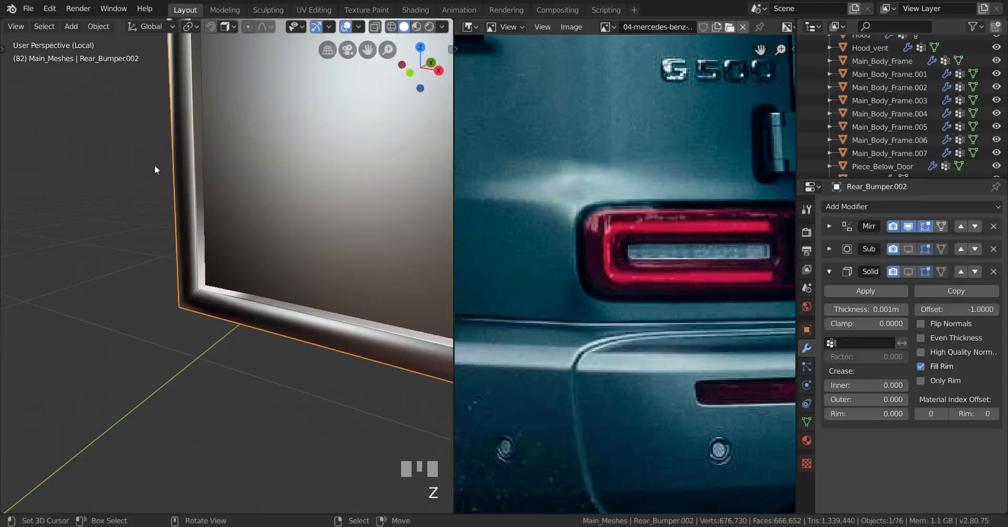
Hide the thin frame around the rear panel and select the inner panel behind it.
{"action": "middle_click_drag", "start_coordinate": [247, 243], "coordinate": [214, 332], "text": "shift"}
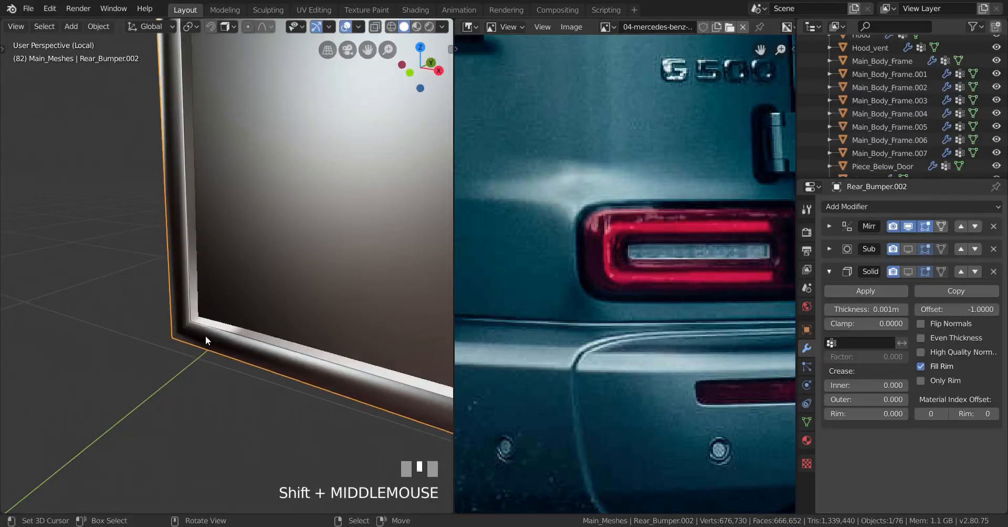
{"action": "key", "text": "h"}
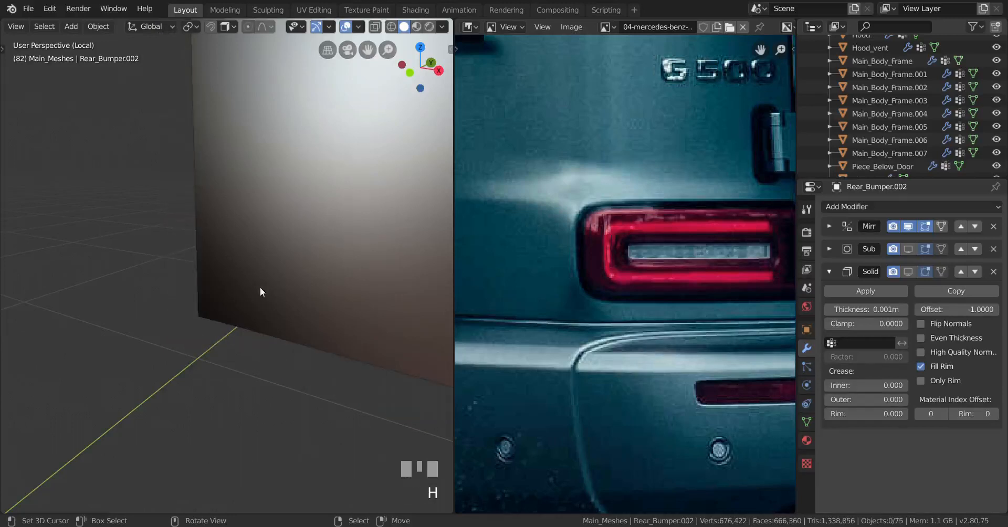
{"action": "right_click", "coordinate": [224, 309]}
{"action": "middle_click_drag", "start_coordinate": [224, 309], "coordinate": [315, 294]}
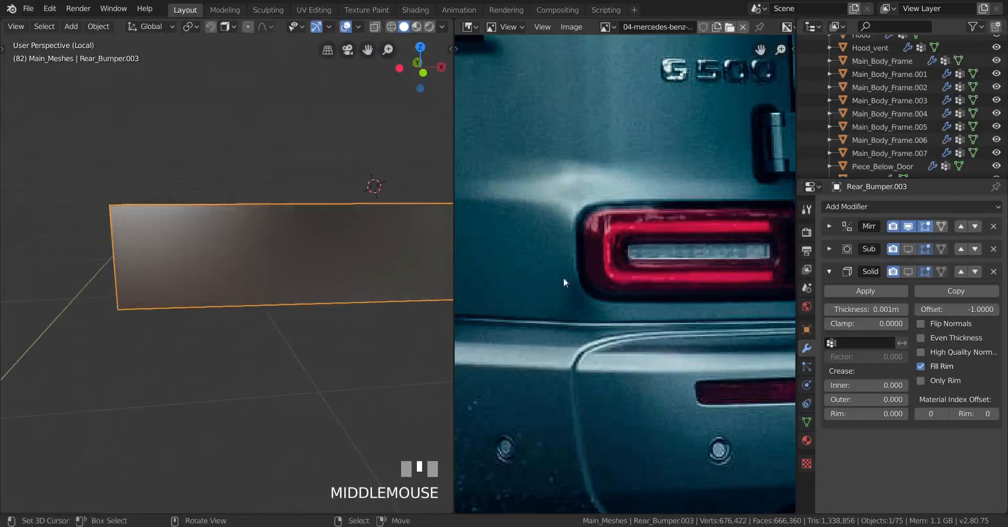
Turn on the panel's Subdivision modifier in the viewport and open its mesh for editing in wireframe display.
{"action": "left_click", "coordinate": [908, 248]}
{"action": "key", "text": "Tab"}
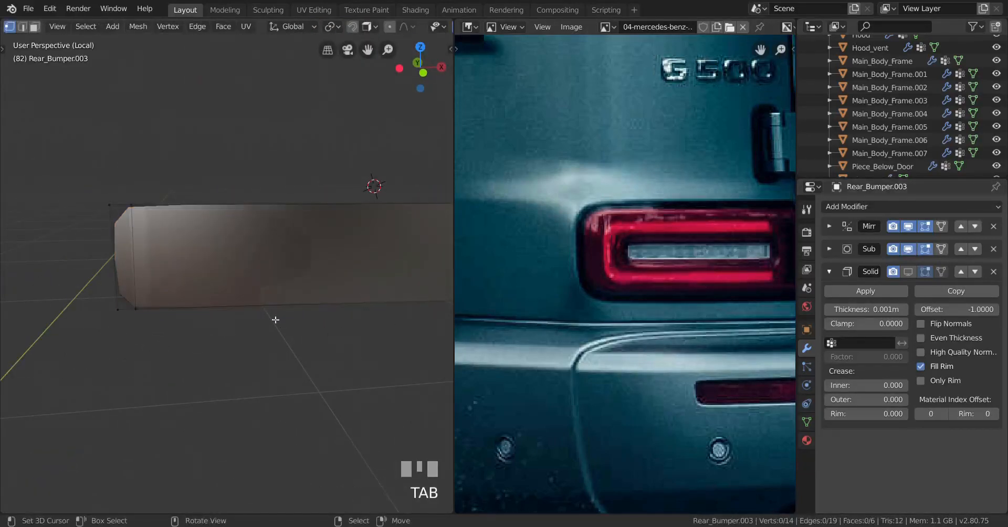
{"action": "scroll", "coordinate": [269, 294], "scroll_direction": "down", "scroll_amount": 3}
{"action": "key", "text": "z"}
{"action": "mouse_move", "coordinate": [296, 288]}
{"action": "middle_mouse_down", "text": "shift"}
{"action": "mouse_move", "coordinate": [232, 304]}
{"action": "mouse_move", "coordinate": [241, 315]}
{"action": "mouse_move", "coordinate": [189, 306]}
{"action": "mouse_move", "coordinate": [213, 306]}
{"action": "mouse_move", "coordinate": [213, 259]}
{"action": "middle_mouse_up", "text": "shift"}
{"action": "scroll", "coordinate": [230, 310], "scroll_direction": "up", "scroll_amount": 1}
{"action": "scroll", "coordinate": [213, 259], "scroll_direction": "up", "scroll_amount": 6}
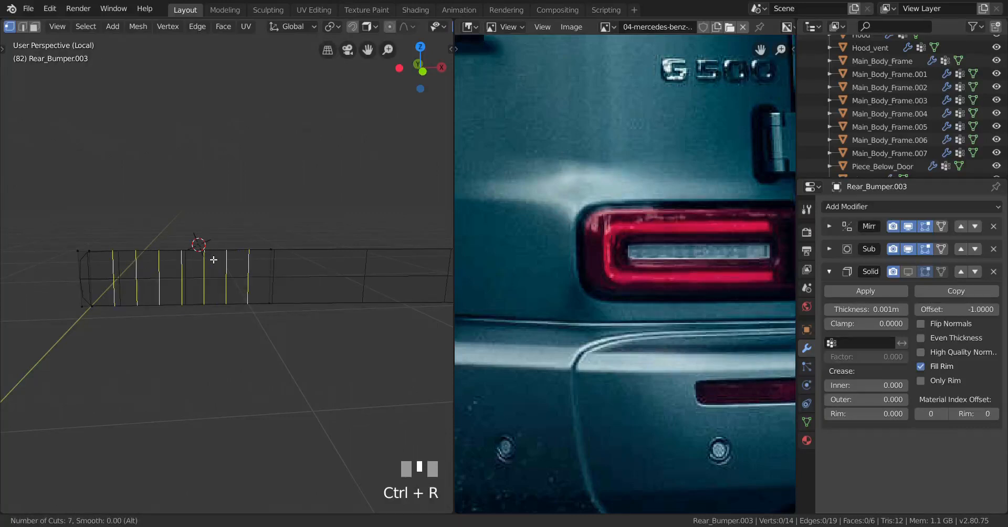
{"action": "scroll", "coordinate": [214, 260], "scroll_direction": "down", "scroll_amount": 2}
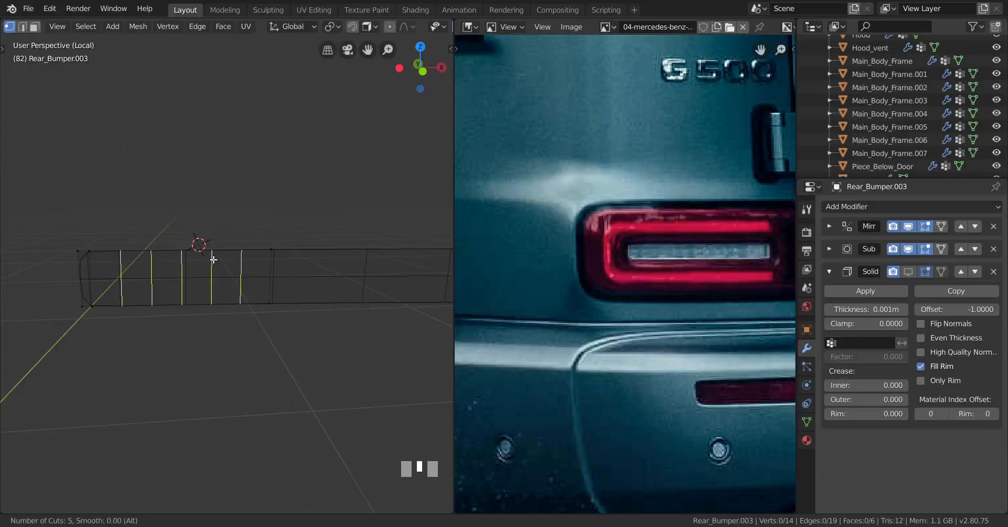
{"action": "right_click", "coordinate": [213, 259]}
Slide the lower vertex beside the panel's right end slightly along the bottom edge.
{"action": "middle_click_drag", "start_coordinate": [212, 259], "coordinate": [148, 275], "text": "shift"}
{"action": "scroll", "coordinate": [167, 300], "scroll_direction": "up", "scroll_amount": 3}
{"action": "key", "text": "a"}
{"action": "middle_click_drag", "start_coordinate": [152, 326], "coordinate": [241, 308], "text": "shift"}
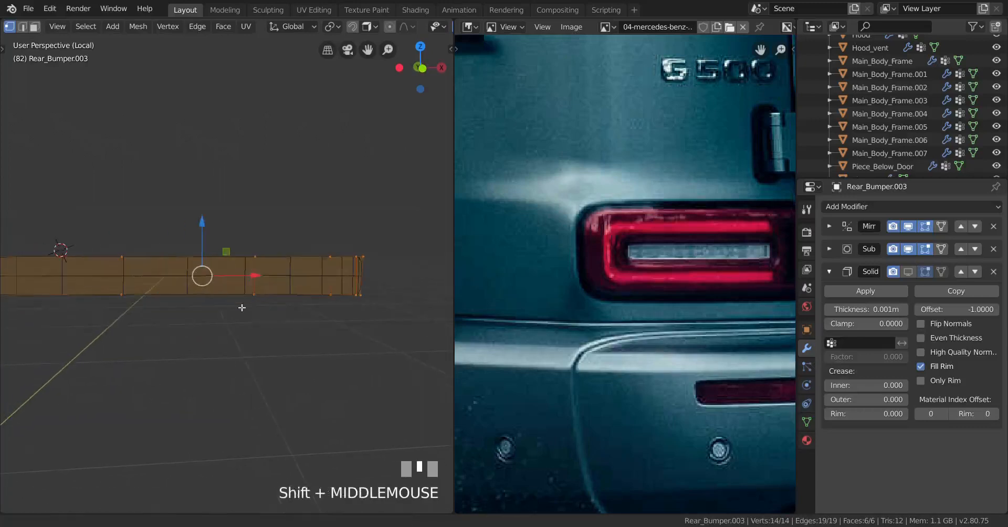
{"action": "scroll", "coordinate": [242, 307], "scroll_direction": "up", "scroll_amount": 5}
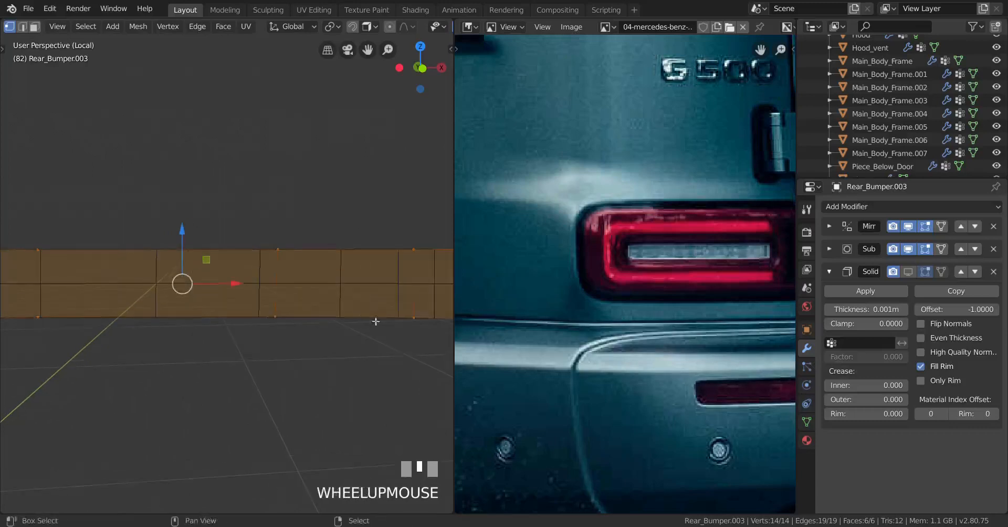
{"action": "right_click", "coordinate": [269, 256]}
{"action": "key", "text": "g"}
{"action": "key", "text": "g"}
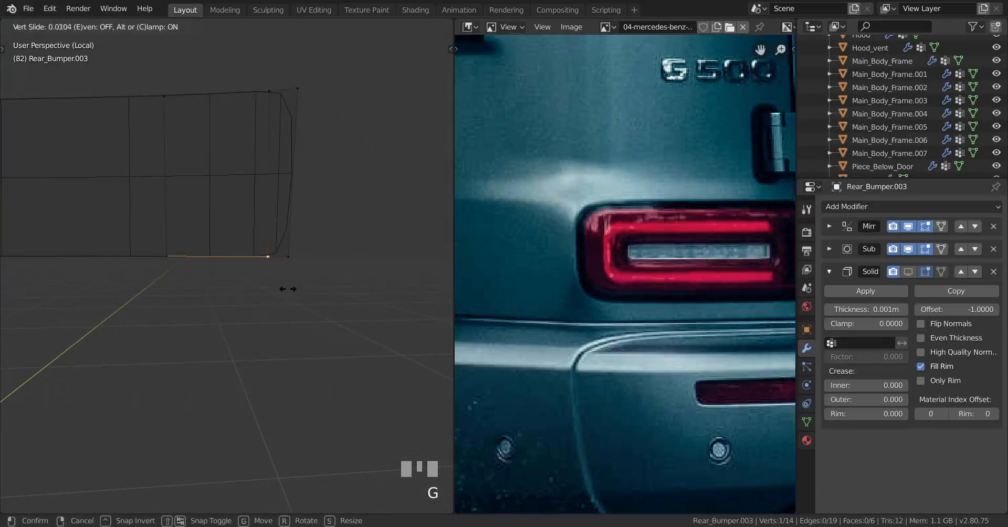
{"action": "left_click", "coordinate": [286, 288]}
Add three evenly spaced vertical loop cuts to the panel's middle section.
{"action": "middle_click_drag", "start_coordinate": [287, 288], "coordinate": [308, 288], "text": "shift"}
{"action": "scroll", "coordinate": [308, 288], "scroll_direction": "down", "scroll_amount": 2}
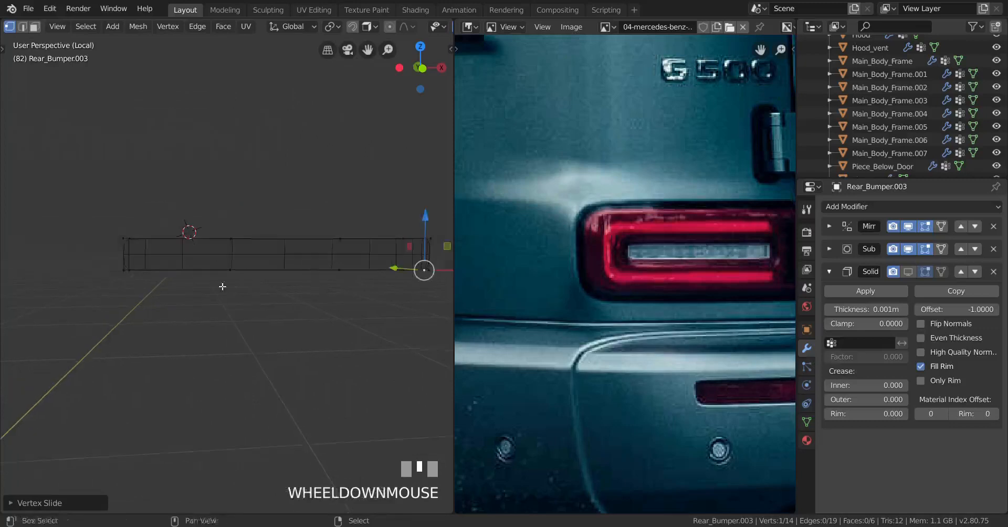
{"action": "mouse_move", "coordinate": [220, 289]}
{"action": "middle_mouse_down", "text": "shift"}
{"action": "mouse_move", "coordinate": [287, 283]}
{"action": "mouse_move", "coordinate": [216, 286]}
{"action": "middle_mouse_up", "text": "shift"}
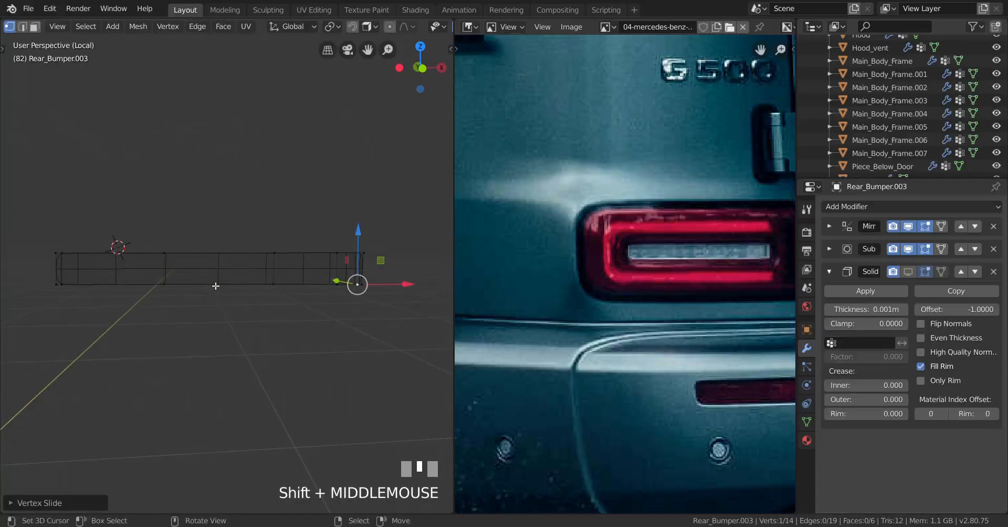
{"action": "scroll", "coordinate": [216, 287], "scroll_direction": "up", "scroll_amount": 1}
{"action": "key", "text": "ctrl+r"}
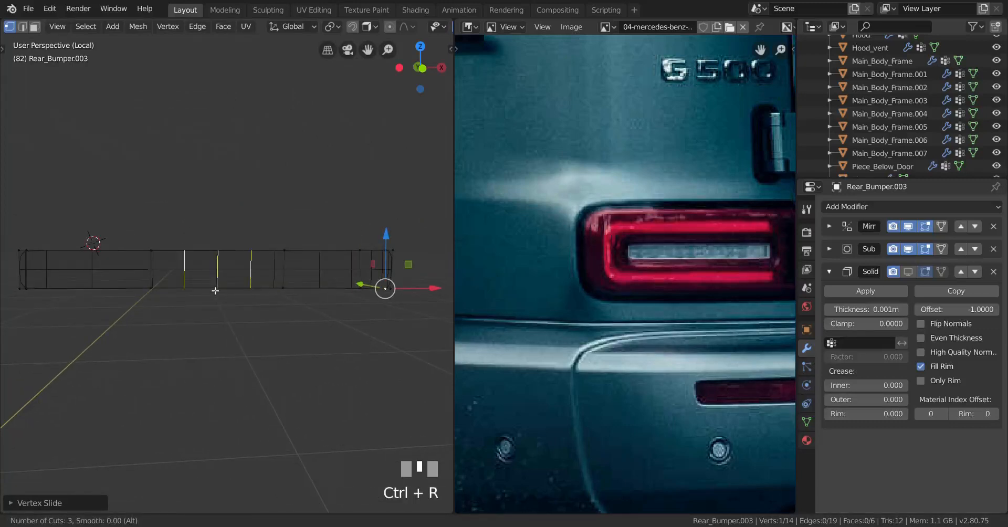
{"action": "left_click", "coordinate": [215, 290]}
{"action": "right_click", "coordinate": [216, 290]}
Add three vertical loop cuts to the panel's left section and two to its right section.
{"action": "key", "text": "ctrl+r"}
{"action": "left_click", "coordinate": [110, 291]}
{"action": "right_click", "coordinate": [111, 291]}
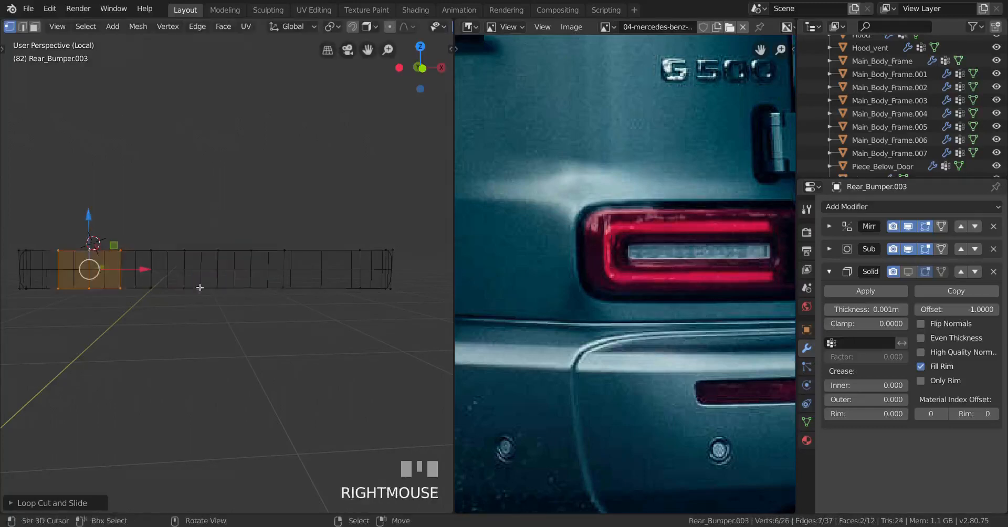
{"action": "key", "text": "ctrl+r"}
{"action": "left_click", "coordinate": [332, 290]}
{"action": "left_click", "coordinate": [331, 290]}
{"action": "key", "text": "a"}
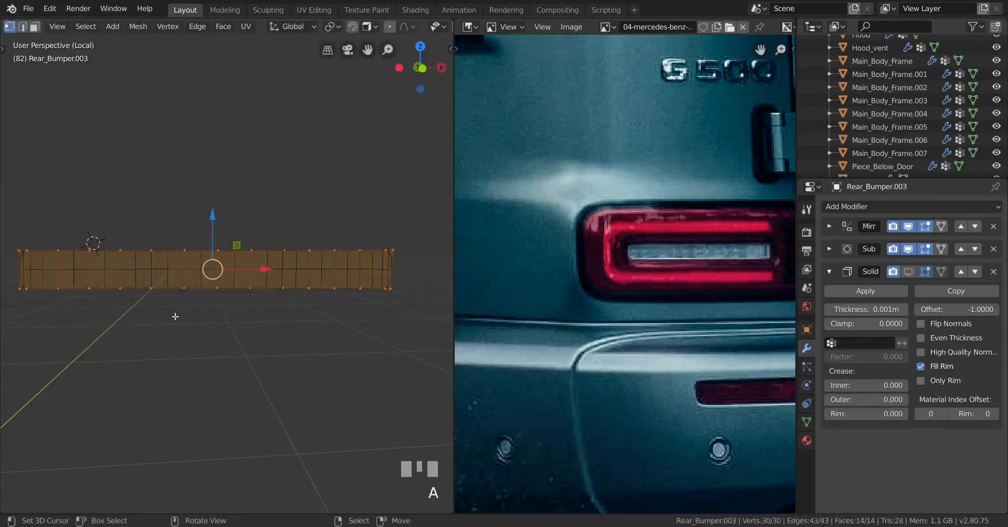
Add one centred horizontal loop cut along the panel's full length and leave mesh editing.
{"action": "middle_click_drag", "start_coordinate": [154, 309], "coordinate": [190, 317], "text": "shift"}
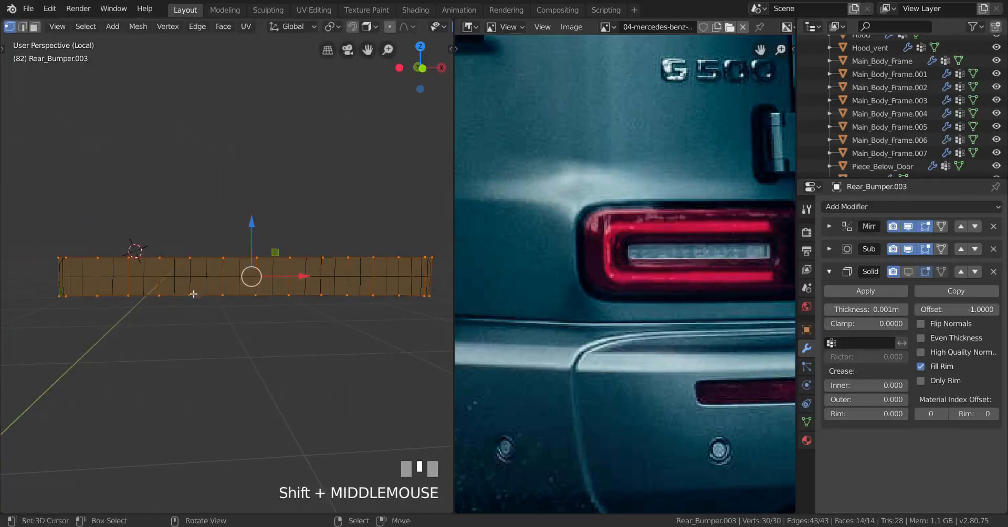
{"action": "key", "text": "ctrl+r"}
{"action": "left_click", "coordinate": [171, 283]}
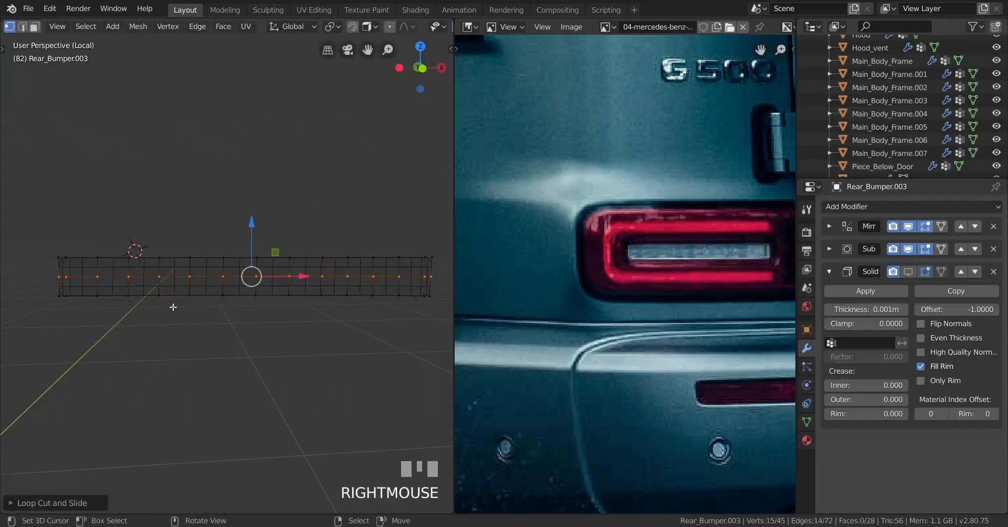
{"action": "key", "text": "Tab"}
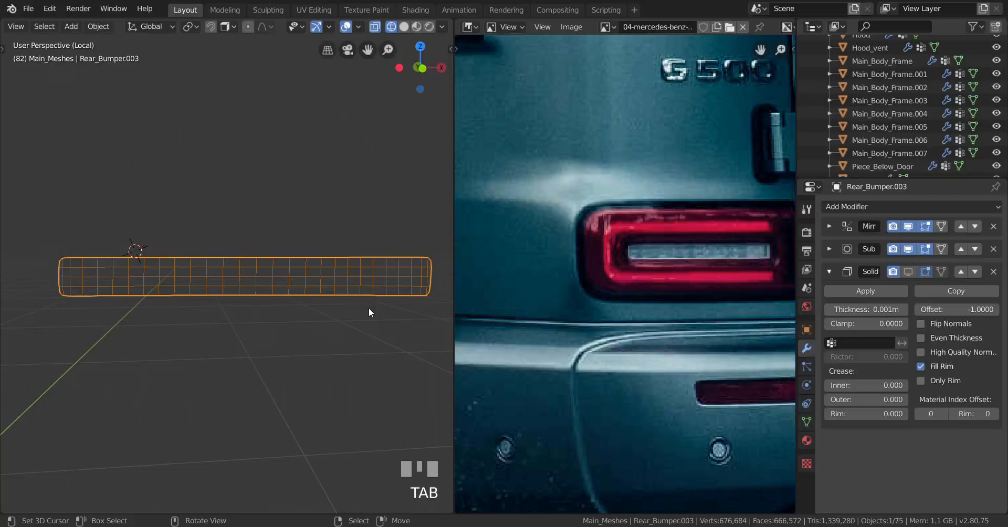
Set the Subdivision modifier's viewport level to 2 and check the panel's wireframe density.
{"action": "left_click", "coordinate": [830, 250]}
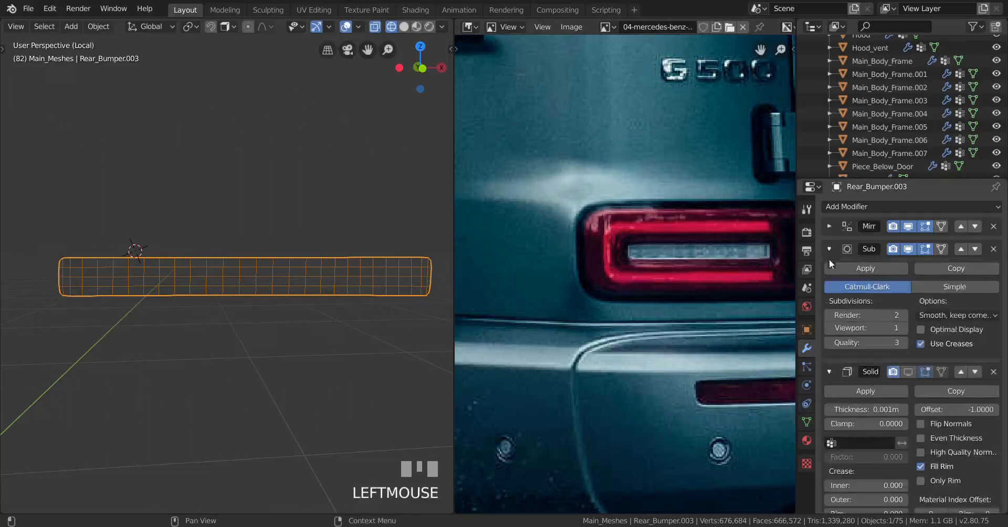
{"action": "left_click", "coordinate": [905, 327]}
{"action": "scroll", "coordinate": [263, 313], "scroll_direction": "up", "scroll_amount": 3}
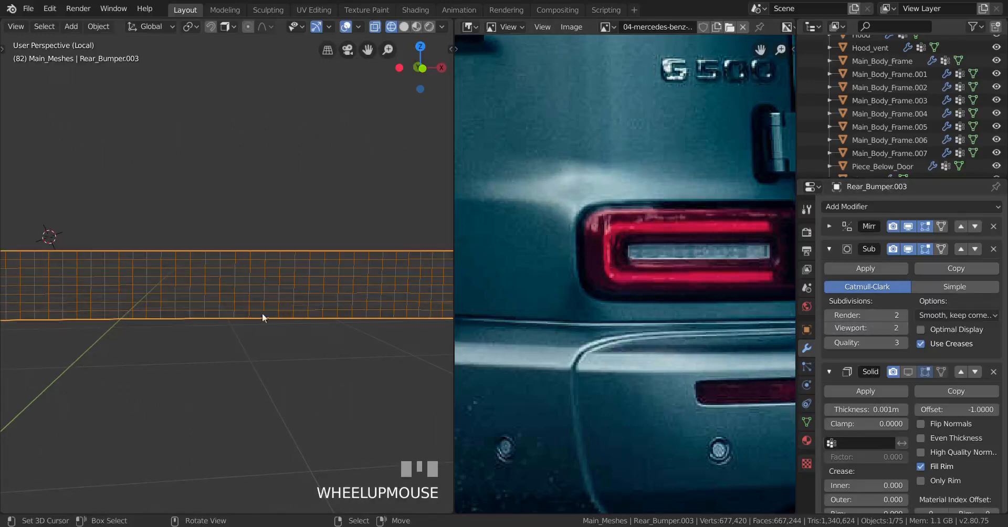
{"action": "middle_click_drag", "start_coordinate": [262, 312], "coordinate": [303, 323], "text": "shift"}
{"action": "key", "text": "Tab"}
{"action": "scroll", "coordinate": [315, 319], "scroll_direction": "up", "scroll_amount": 3}
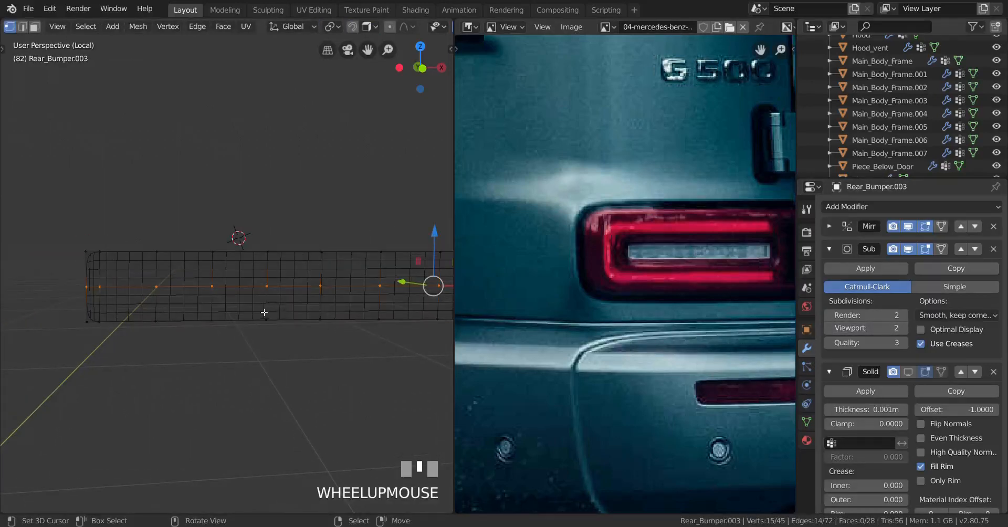
{"action": "key", "text": "Tab"}
{"action": "middle_click_drag", "start_coordinate": [253, 308], "coordinate": [320, 308]}
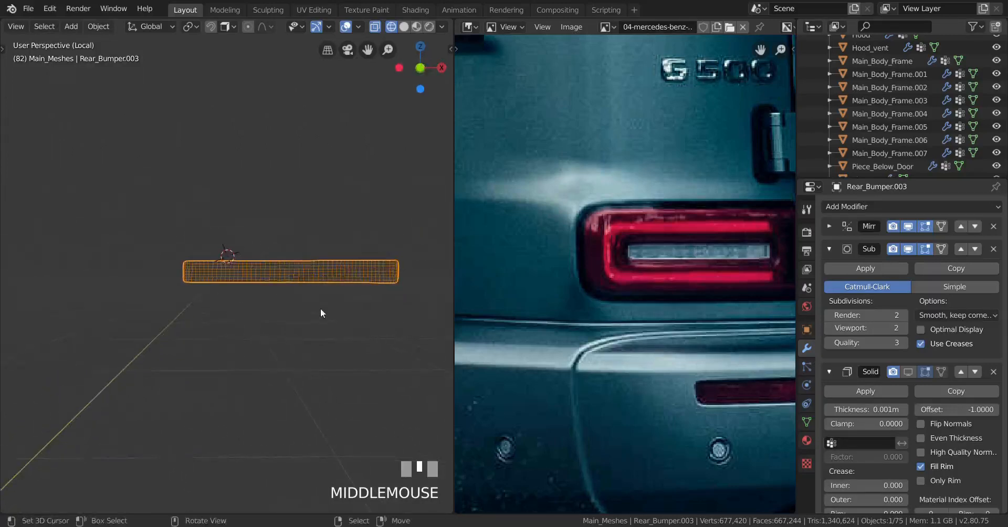
{"action": "scroll", "coordinate": [336, 308], "scroll_direction": "up", "scroll_amount": 3}
Try a Subdivision viewport level of 3 on the panel and return it to 2.
{"action": "left_click", "coordinate": [903, 328]}
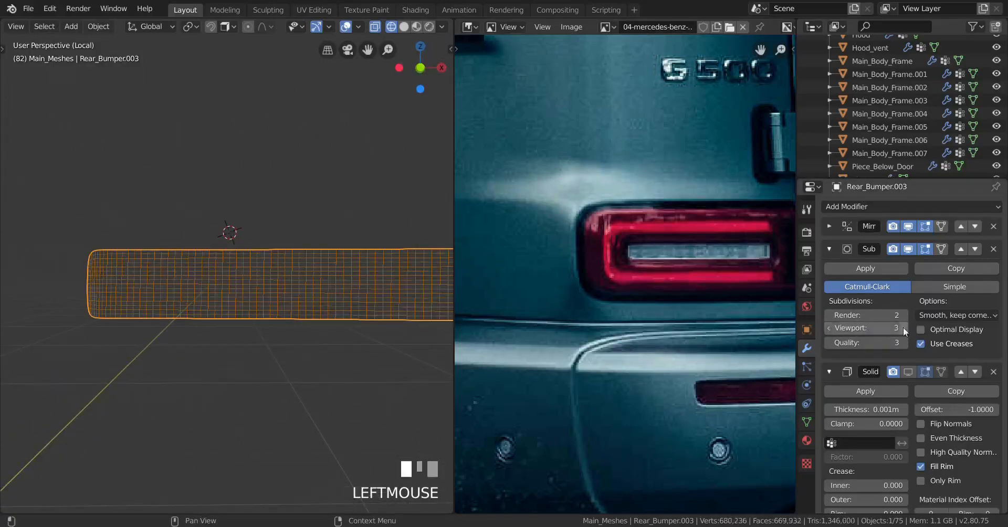
{"action": "scroll", "coordinate": [231, 324], "scroll_direction": "down", "scroll_amount": 3}
{"action": "middle_click_drag", "start_coordinate": [235, 312], "coordinate": [232, 343]}
{"action": "scroll", "coordinate": [307, 332], "scroll_direction": "up", "scroll_amount": 5}
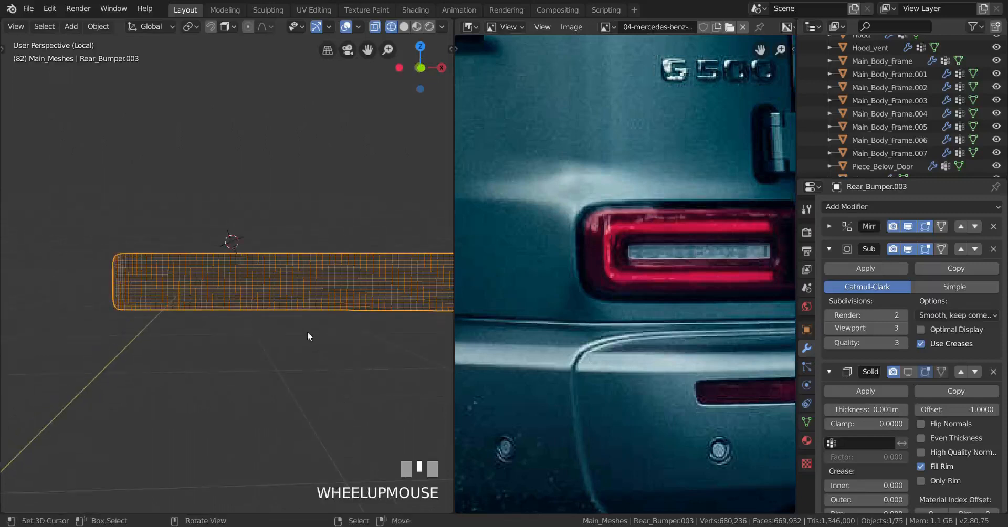
{"action": "left_click", "coordinate": [827, 329]}
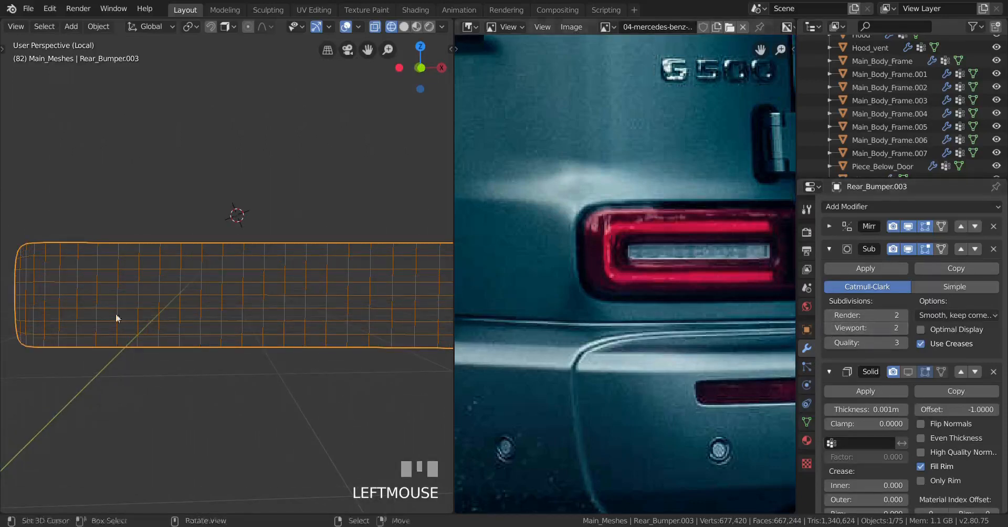
Open the panel's mesh for editing and switch to edge selection.
{"action": "middle_click_drag", "start_coordinate": [116, 313], "coordinate": [121, 231], "text": "shift"}
{"action": "key", "text": "Tab"}
{"action": "right_click", "coordinate": [179, 311], "text": "alt"}
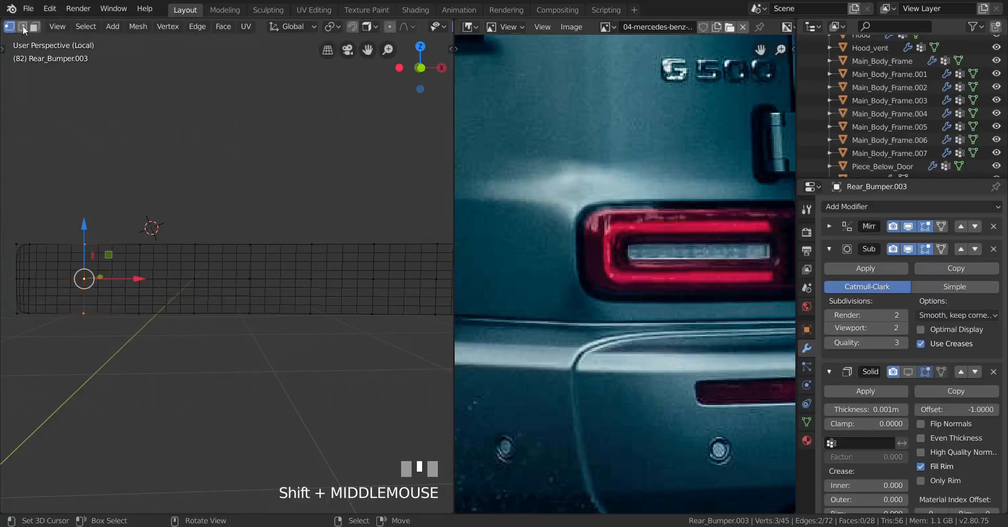
{"action": "left_click", "coordinate": [23, 26]}
Try to select the surplus vertical edge loops along the panel's length.
{"action": "right_click", "coordinate": [136, 294], "text": "alt+shift"}
{"action": "right_click", "coordinate": [198, 300], "text": "alt+shift"}
{"action": "middle_click_drag", "start_coordinate": [279, 301], "coordinate": [187, 299], "text": "shift"}
{"action": "right_click", "coordinate": [204, 298], "text": "alt+shift"}
{"action": "key", "text": "ctrl+z"}
{"action": "right_click", "coordinate": [221, 297], "text": "alt+shift"}
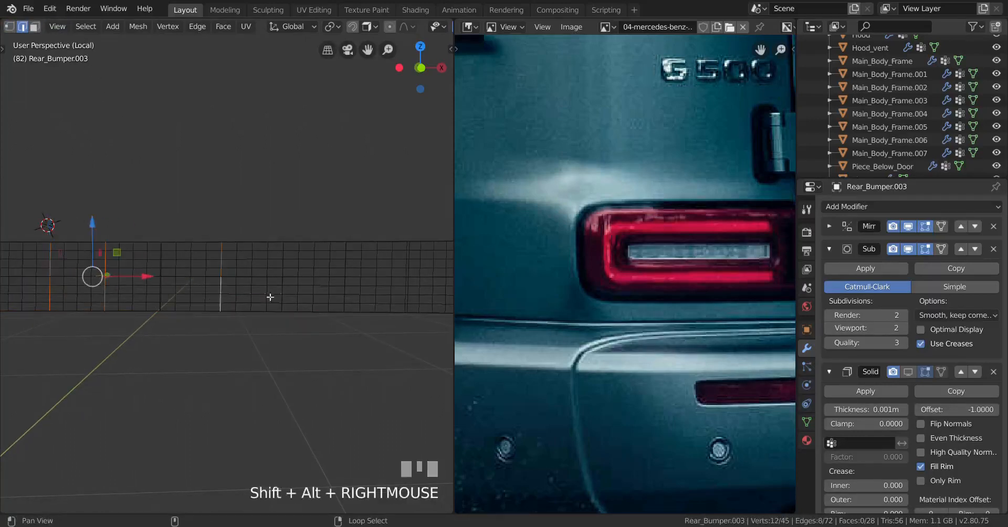
{"action": "right_click", "coordinate": [271, 297], "text": "alt+shift"}
{"action": "right_click", "coordinate": [358, 297], "text": "alt+shift"}
{"action": "middle_click_drag", "start_coordinate": [358, 297], "coordinate": [225, 298], "text": "shift"}
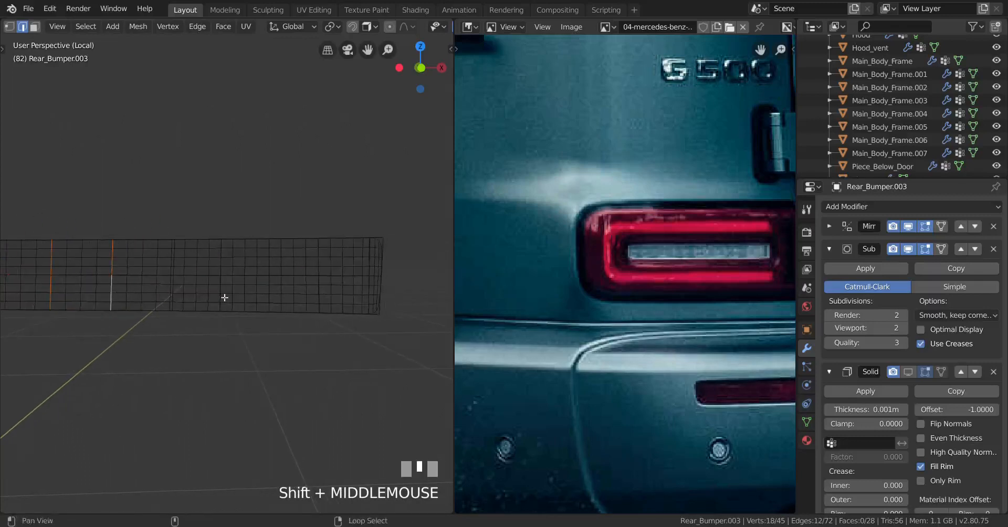
{"action": "right_click", "coordinate": [225, 298], "text": "alt+shift"}
{"action": "right_click", "coordinate": [268, 296], "text": "alt+shift"}
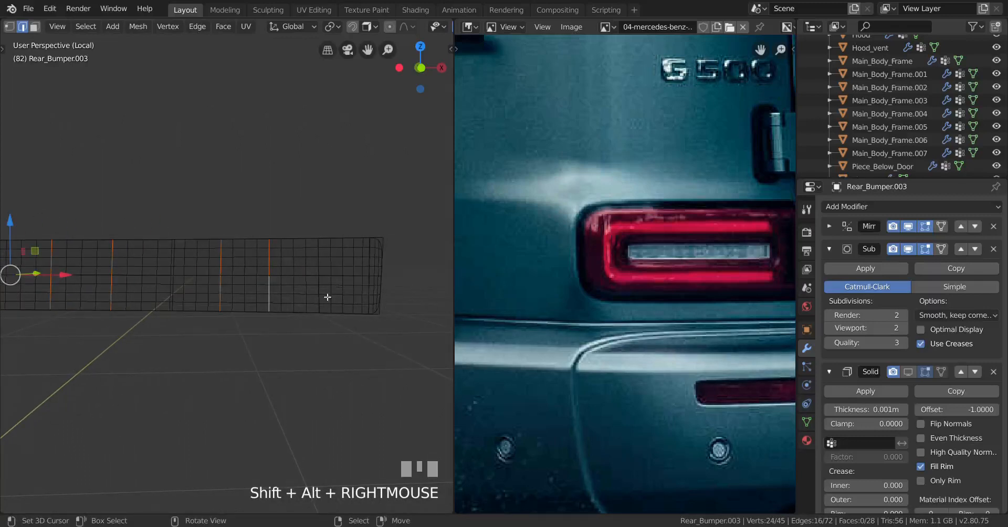
{"action": "scroll", "coordinate": [326, 297], "scroll_direction": "down", "scroll_amount": 2}
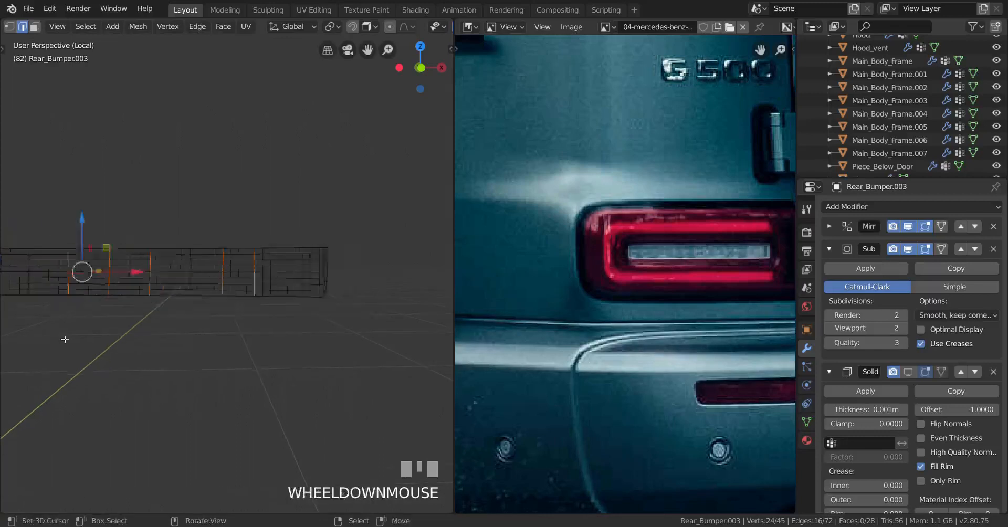
{"action": "middle_click_drag", "start_coordinate": [36, 340], "coordinate": [213, 340], "text": "shift"}
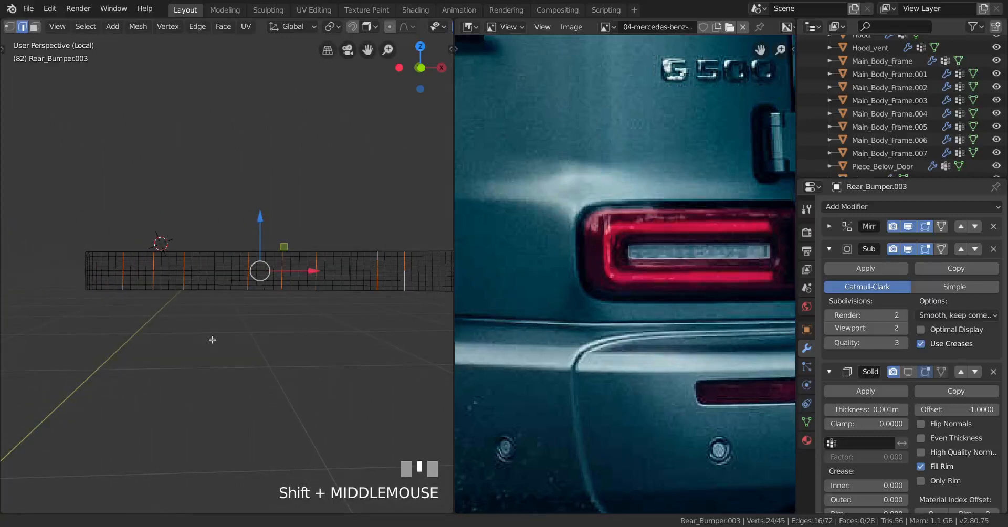
{"action": "scroll", "coordinate": [219, 346], "scroll_direction": "up", "scroll_amount": 3}
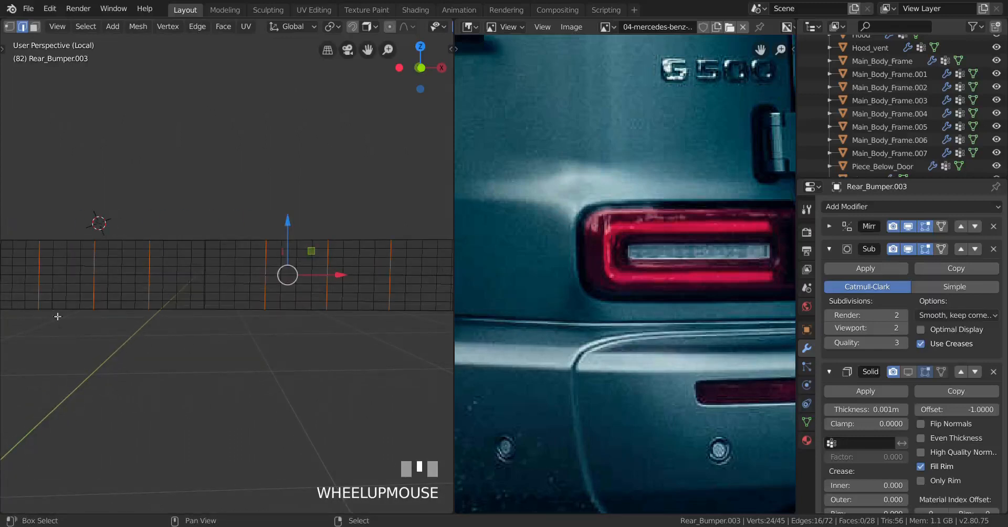
{"action": "middle_click_drag", "start_coordinate": [29, 311], "coordinate": [135, 308], "text": "shift"}
Select the eight surplus vertical edge loops along the panel's length and dissolve their edges.
{"action": "right_click", "coordinate": [197, 307], "text": "alt"}
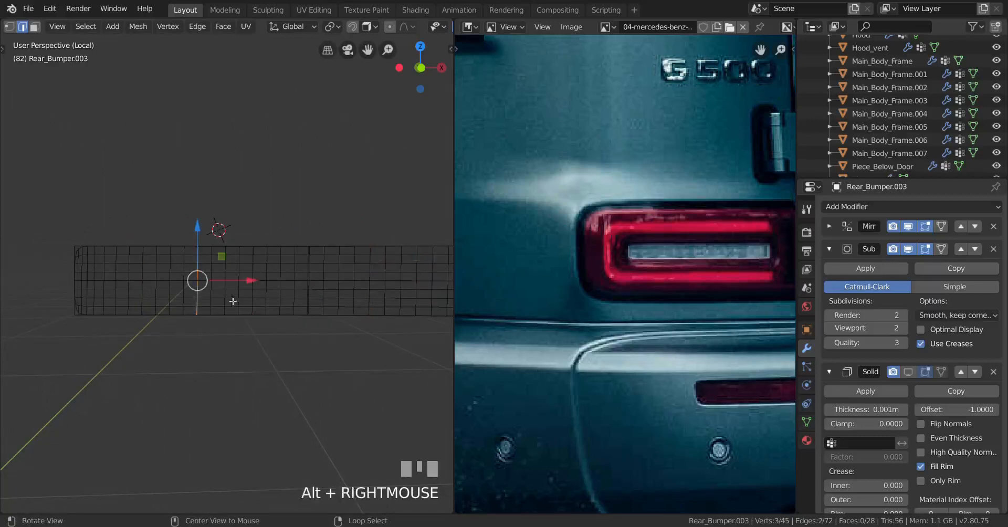
{"action": "right_click", "coordinate": [253, 307], "text": "alt+shift"}
{"action": "right_click", "coordinate": [308, 302], "text": "alt+shift"}
{"action": "middle_click_drag", "start_coordinate": [404, 299], "coordinate": [196, 293], "text": "shift"}
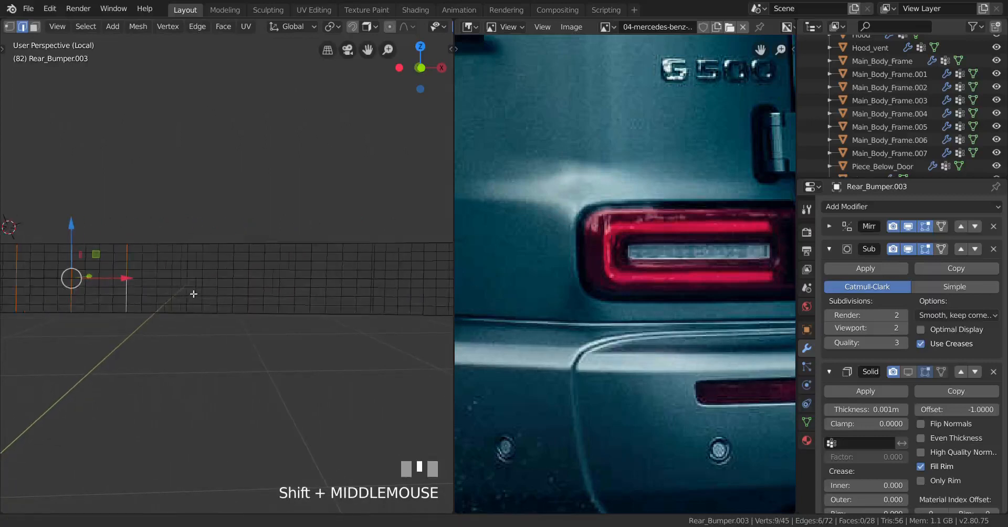
{"action": "right_click", "coordinate": [248, 301], "text": "alt+shift"}
{"action": "right_click", "coordinate": [307, 300], "text": "alt+shift"}
{"action": "right_click", "coordinate": [370, 300], "text": "alt+shift"}
{"action": "middle_click_drag", "start_coordinate": [324, 299], "coordinate": [106, 295], "text": "shift"}
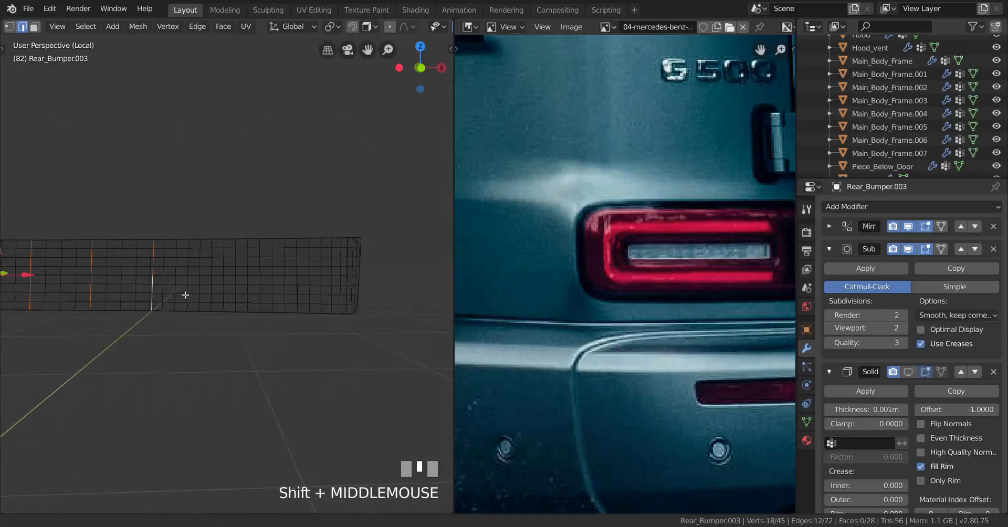
{"action": "right_click", "coordinate": [249, 295], "text": "alt+shift"}
{"action": "right_click", "coordinate": [301, 299], "text": "alt+shift"}
{"action": "key", "text": "x"}
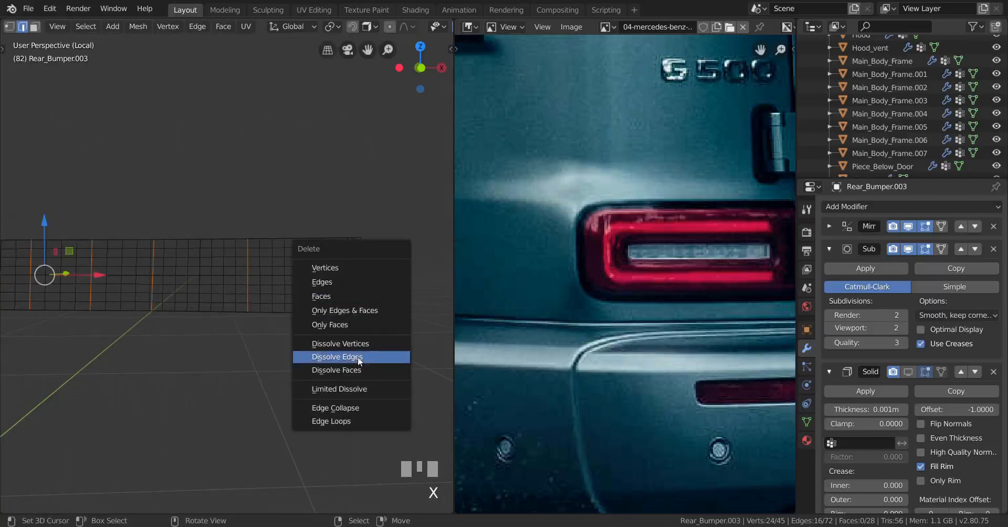
{"action": "left_click", "coordinate": [357, 357]}
Add four evenly spaced vertical loop cuts across the wide section in the panel's left half.
{"action": "scroll", "coordinate": [86, 346], "scroll_direction": "down", "scroll_amount": 2}
{"action": "middle_click_drag", "start_coordinate": [86, 347], "coordinate": [319, 356], "text": "shift"}
{"action": "scroll", "coordinate": [319, 355], "scroll_direction": "up", "scroll_amount": 2}
{"action": "key", "text": "ctrl+r"}
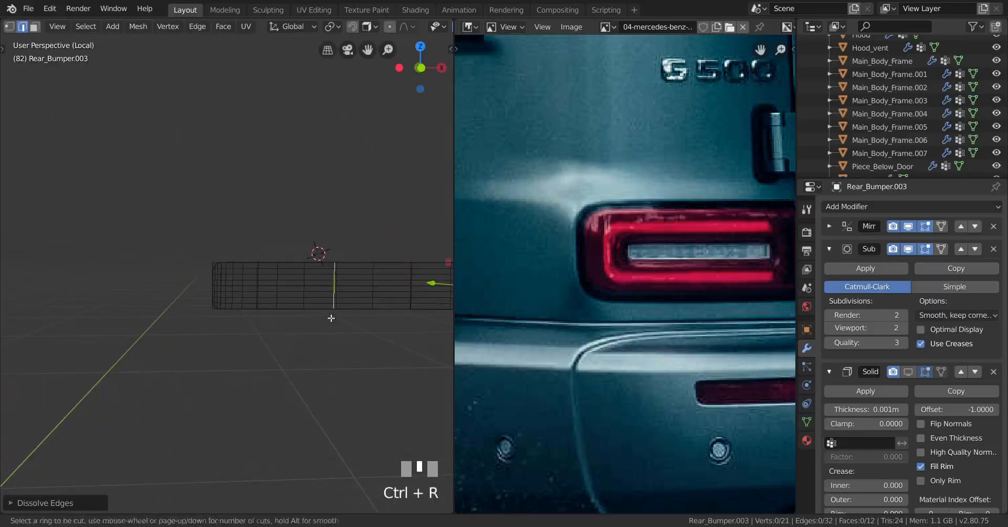
{"action": "left_click", "coordinate": [331, 318]}
{"action": "right_click", "coordinate": [315, 318]}
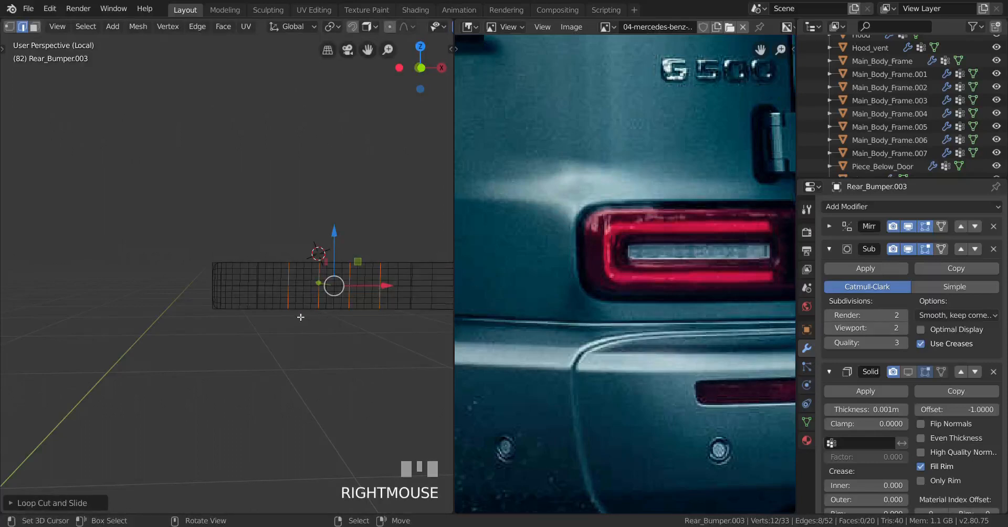
Add four vertical loop cuts to the wide section right of the panel's centre and three more near its right end.
{"action": "key", "text": "a"}
{"action": "middle_click_drag", "start_coordinate": [301, 316], "coordinate": [152, 314], "text": "shift"}
{"action": "middle_click_drag", "start_coordinate": [244, 312], "coordinate": [141, 314], "text": "shift"}
{"action": "key", "text": "ctrl+r"}
{"action": "scroll", "coordinate": [257, 300], "scroll_direction": "up", "scroll_amount": 2}
{"action": "left_click", "coordinate": [256, 299]}
{"action": "right_click", "coordinate": [257, 299]}
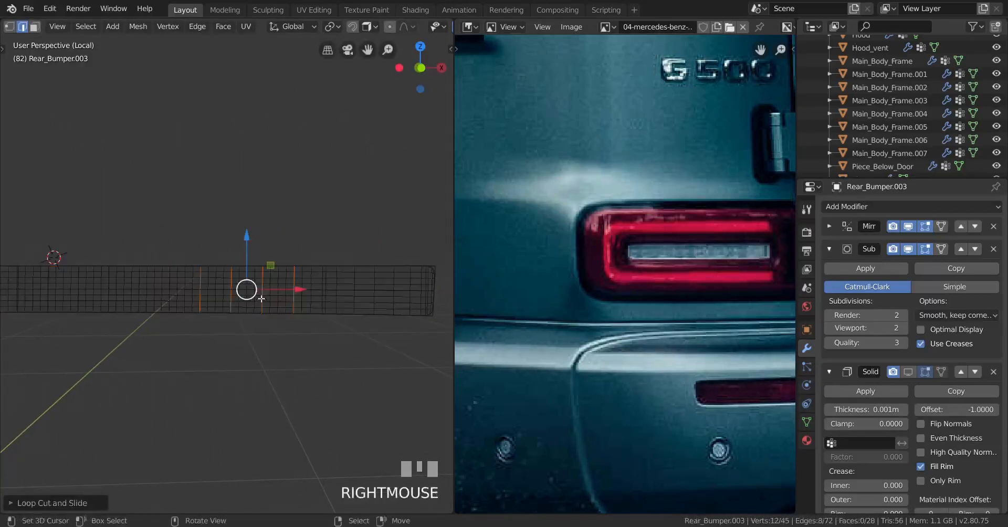
{"action": "key", "text": "ctrl+r"}
{"action": "left_click", "coordinate": [395, 293]}
{"action": "middle_click_drag", "start_coordinate": [133, 315], "coordinate": [227, 315], "text": "shift"}
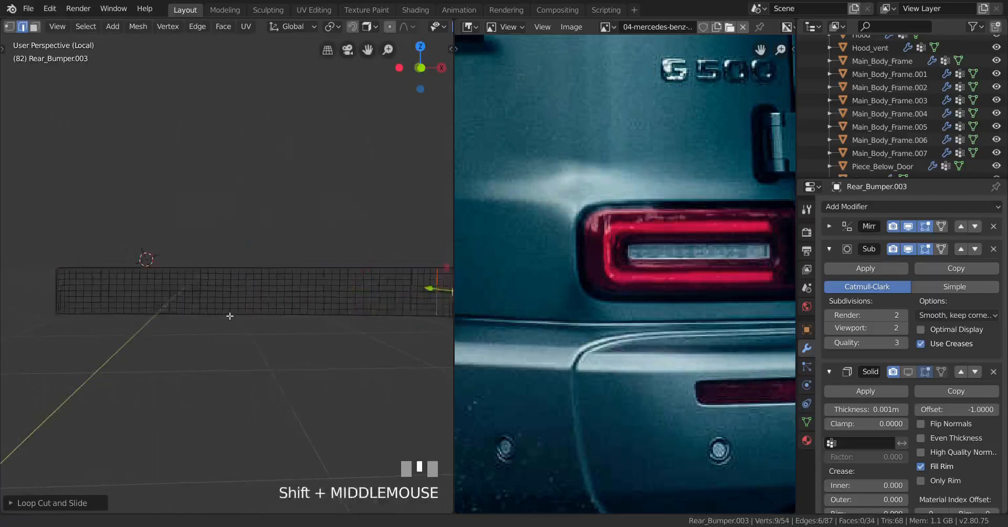
Select the upper, middle and lower horizontal edge runs between the panel's ends and distribute them evenly with LoopTools Space.
{"action": "key", "text": "a"}
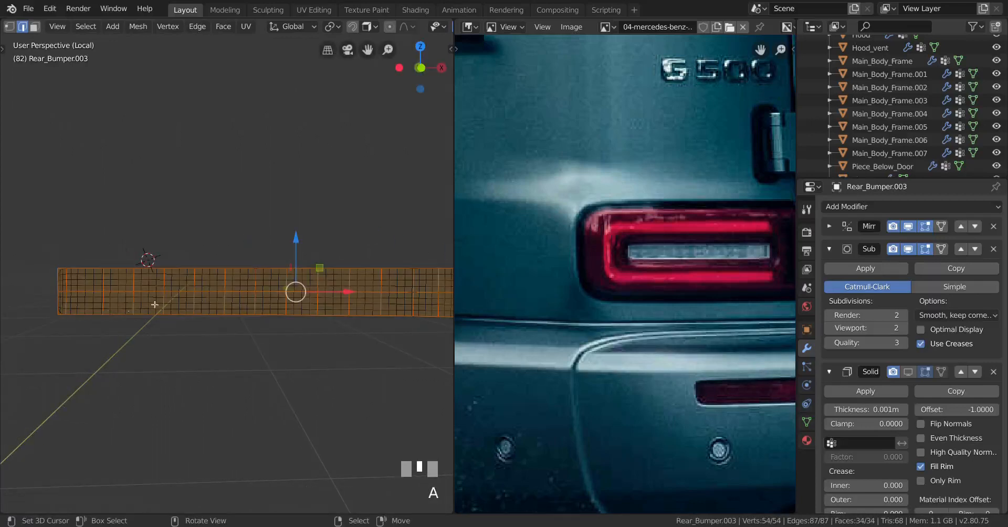
{"action": "middle_click_drag", "start_coordinate": [155, 304], "coordinate": [80, 304], "text": "shift"}
{"action": "scroll", "coordinate": [144, 288], "scroll_direction": "down", "scroll_amount": 2}
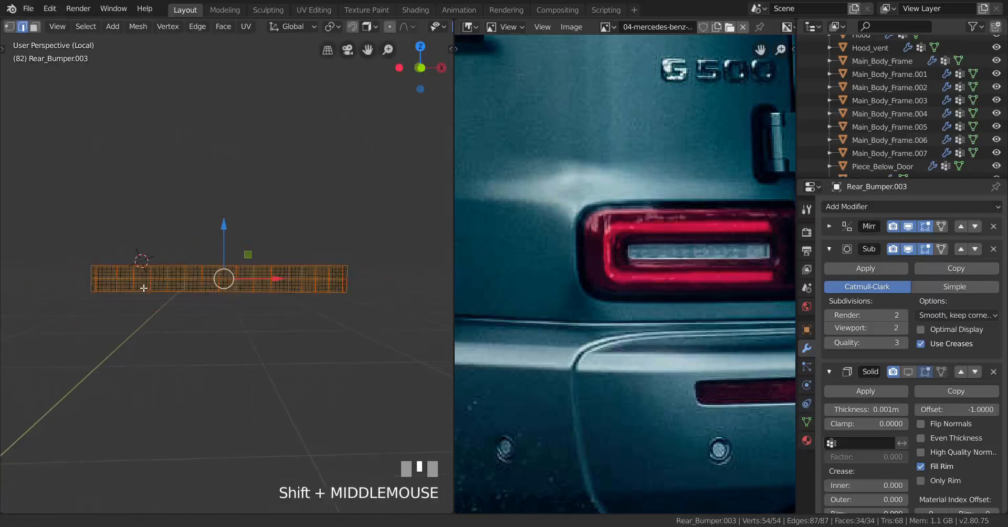
{"action": "middle_click_drag", "start_coordinate": [144, 288], "coordinate": [143, 295], "text": "shift"}
{"action": "left_click", "coordinate": [10, 26]}
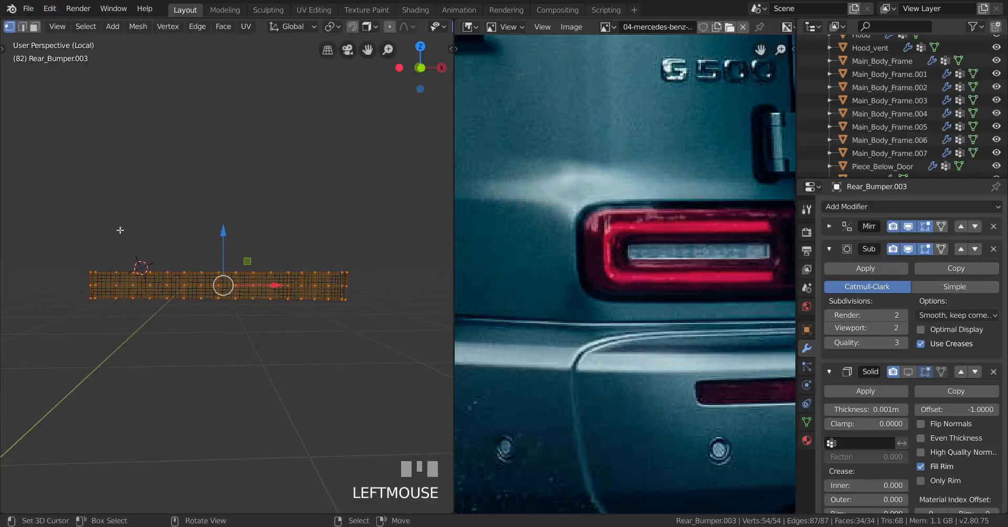
{"action": "scroll", "coordinate": [124, 243], "scroll_direction": "up", "scroll_amount": 1}
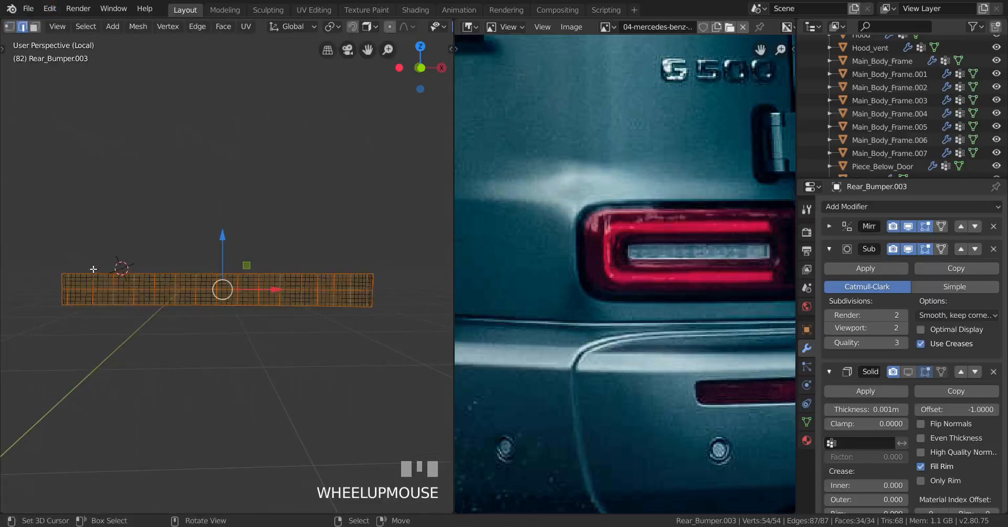
{"action": "right_click", "coordinate": [70, 273]}
{"action": "right_click", "coordinate": [362, 274], "text": "ctrl"}
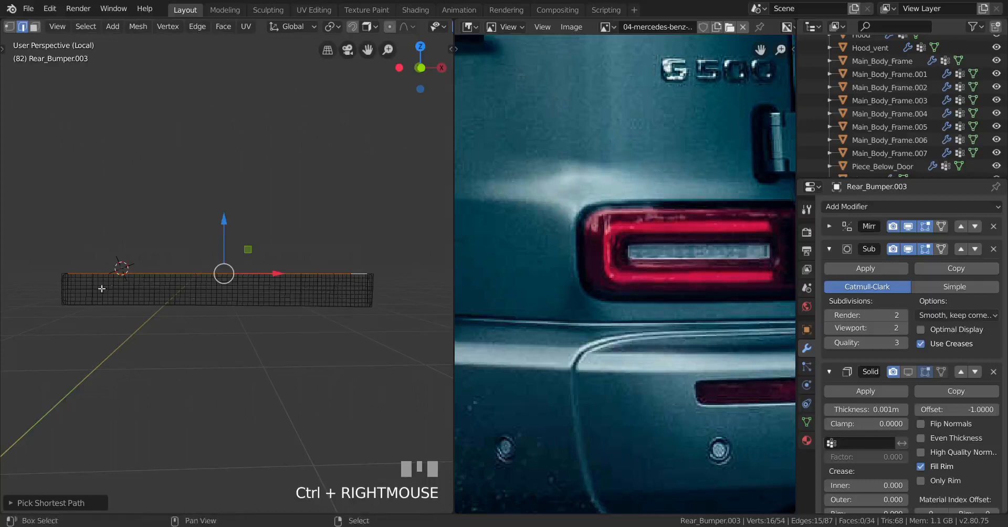
{"action": "right_click", "coordinate": [356, 296], "text": "shift"}
{"action": "right_click", "coordinate": [357, 296], "text": "ctrl"}
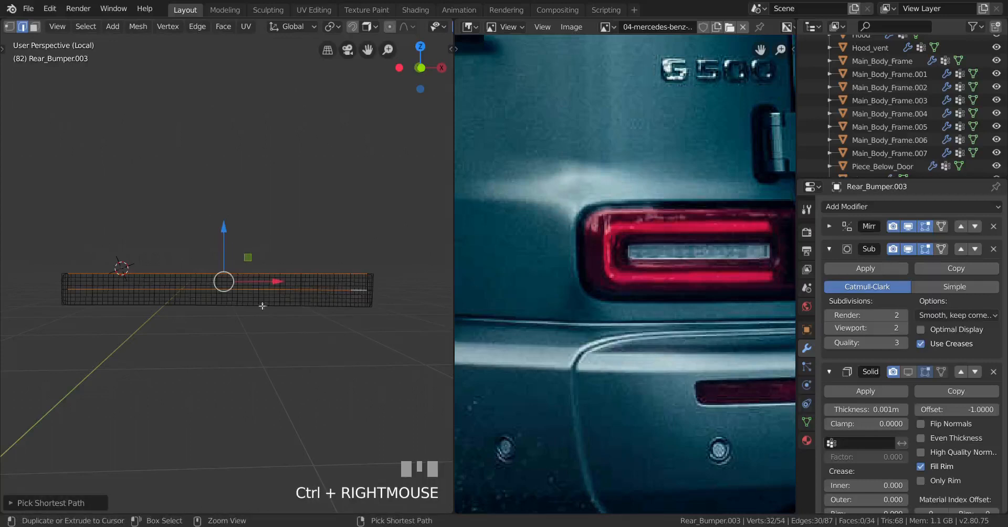
{"action": "right_click", "coordinate": [84, 315], "text": "shift"}
{"action": "right_click", "coordinate": [357, 314], "text": "ctrl"}
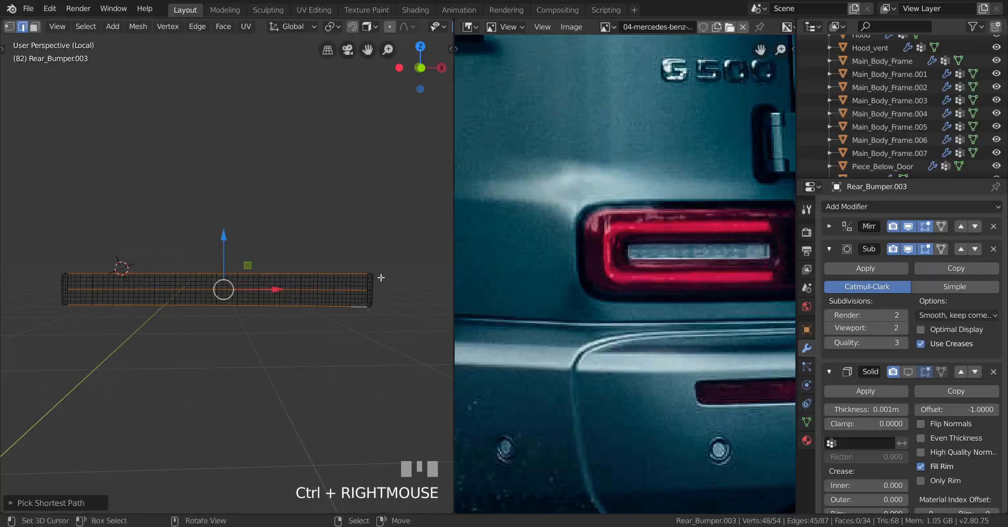
{"action": "key", "text": "w"}
{"action": "mouse_move", "coordinate": [359, 83]}
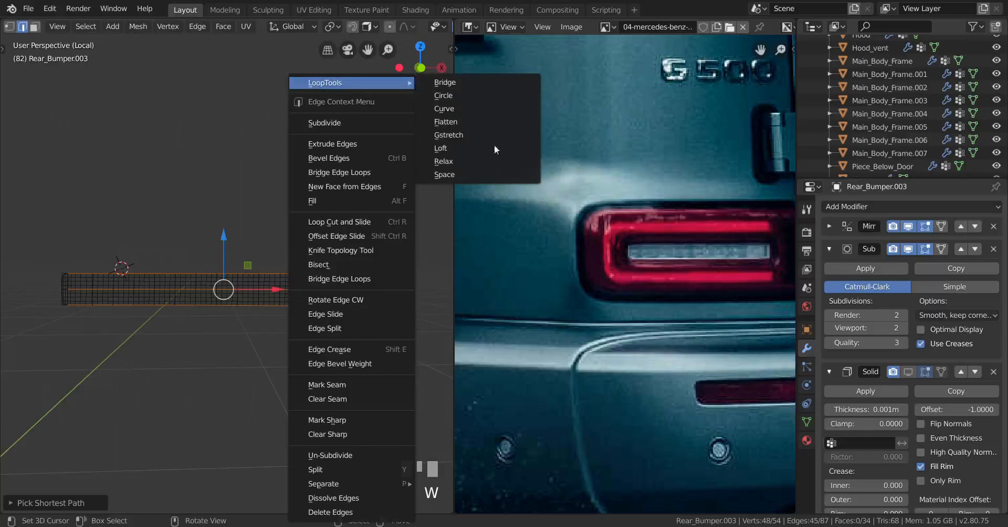
{"action": "left_click", "coordinate": [483, 173]}
{"action": "key", "text": "a"}
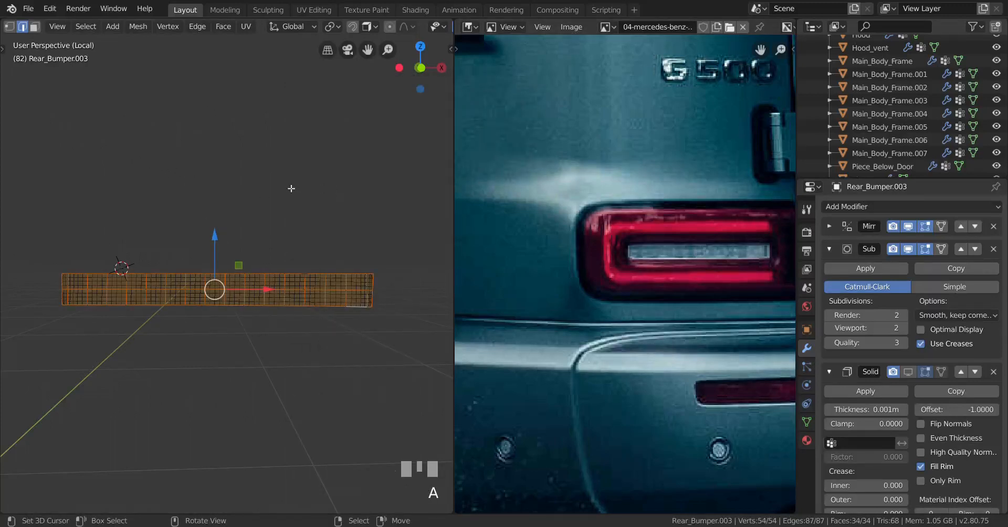
Leave mesh editing, apply the panel's Subdivision modifier and remove its Solidify modifier.
{"action": "key", "text": "Tab"}
{"action": "scroll", "coordinate": [347, 313], "scroll_direction": "up", "scroll_amount": 3}
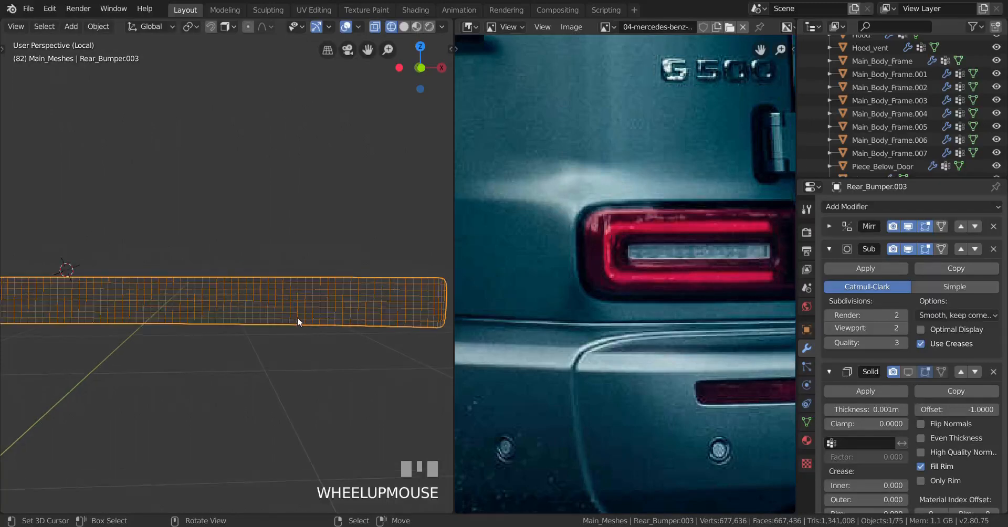
{"action": "middle_click_drag", "start_coordinate": [297, 317], "coordinate": [279, 300], "text": "shift"}
{"action": "scroll", "coordinate": [266, 304], "scroll_direction": "up", "scroll_amount": 1}
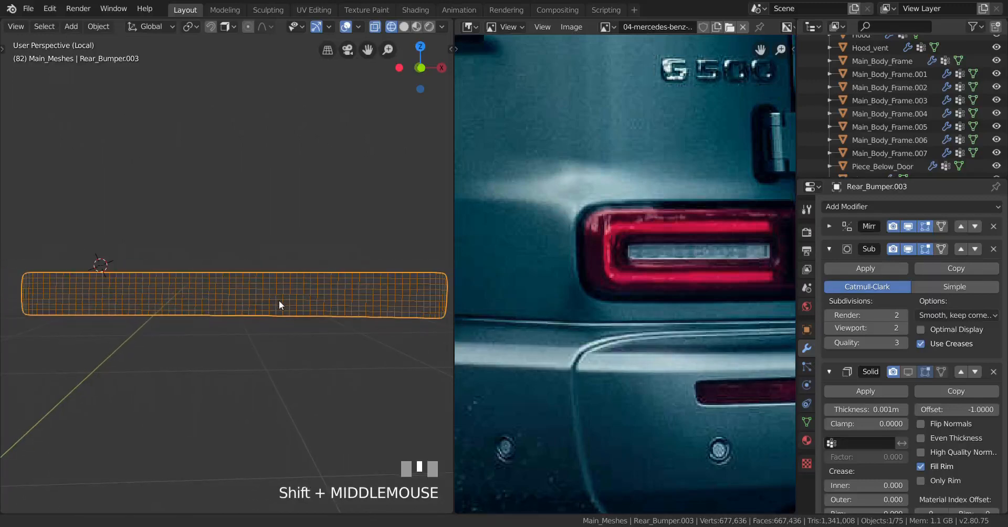
{"action": "left_click", "coordinate": [876, 267]}
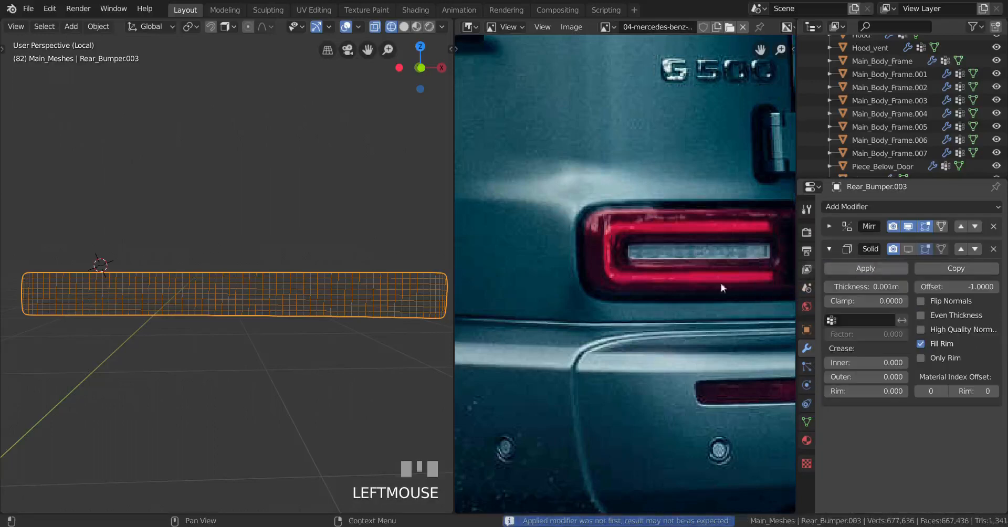
{"action": "left_click", "coordinate": [994, 250]}
Inset all of the panel's faces with the Individual option and a thickness of 0.000341 m.
{"action": "key", "text": "Tab"}
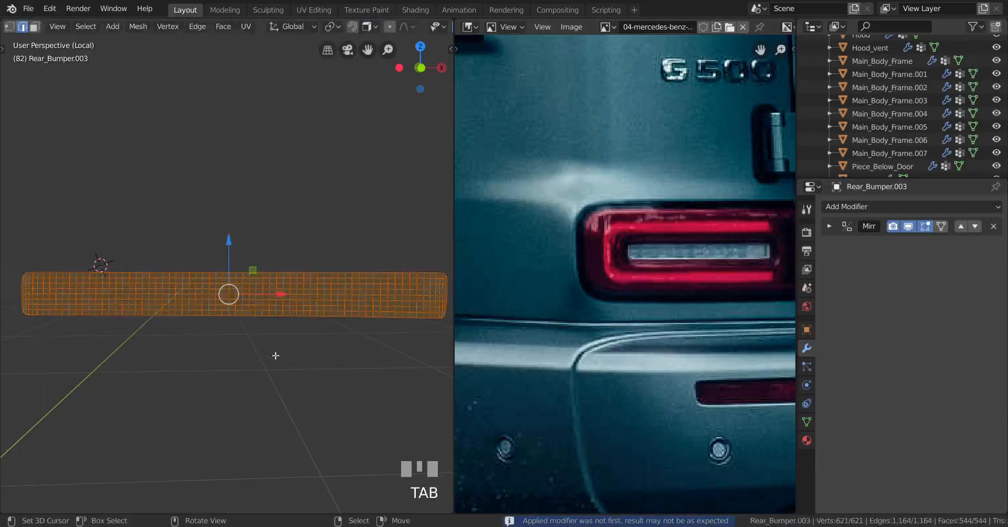
{"action": "left_click", "coordinate": [12, 27]}
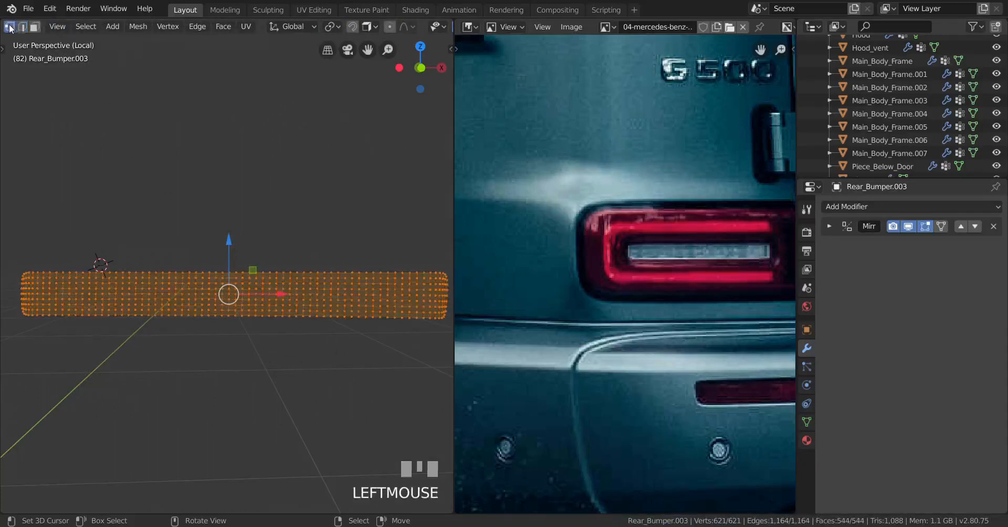
{"action": "middle_click_drag", "start_coordinate": [250, 247], "coordinate": [361, 326], "text": "shift"}
{"action": "scroll", "coordinate": [243, 317], "scroll_direction": "up", "scroll_amount": 5}
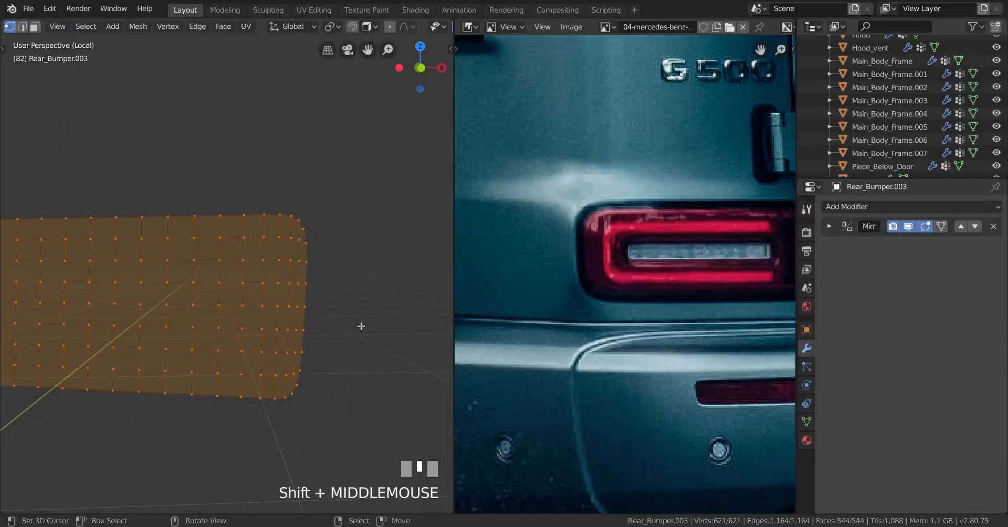
{"action": "key", "text": "i"}
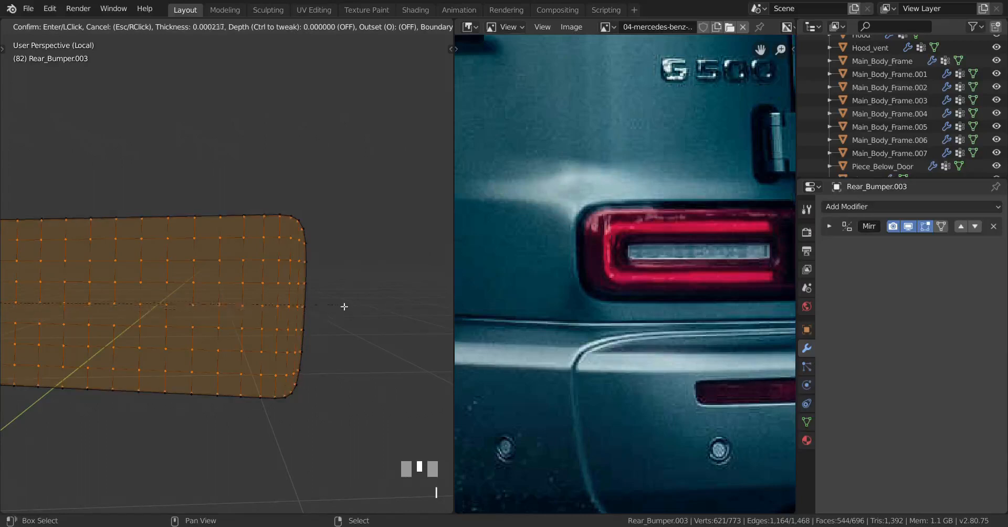
{"action": "left_click", "coordinate": [336, 299], "text": "shift"}
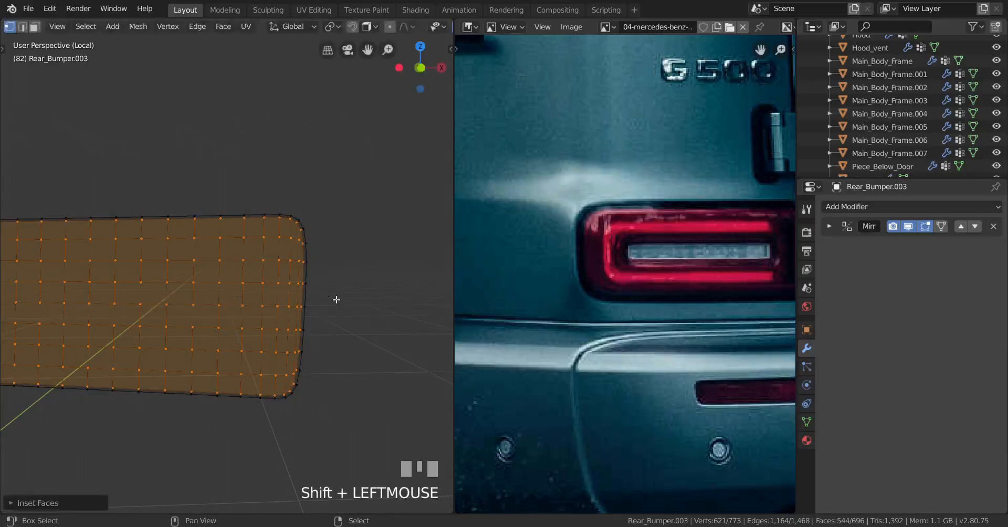
{"action": "left_click", "coordinate": [10, 503]}
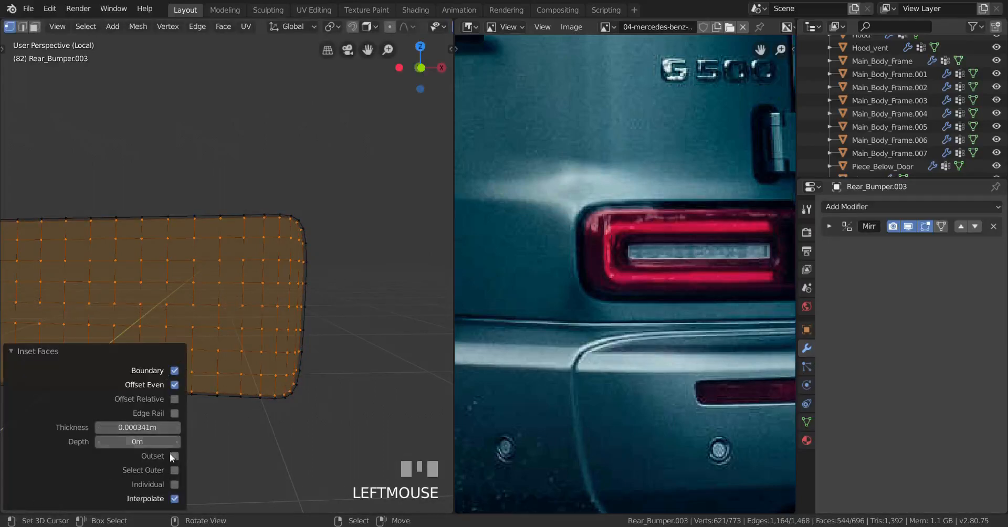
{"action": "left_click", "coordinate": [175, 484]}
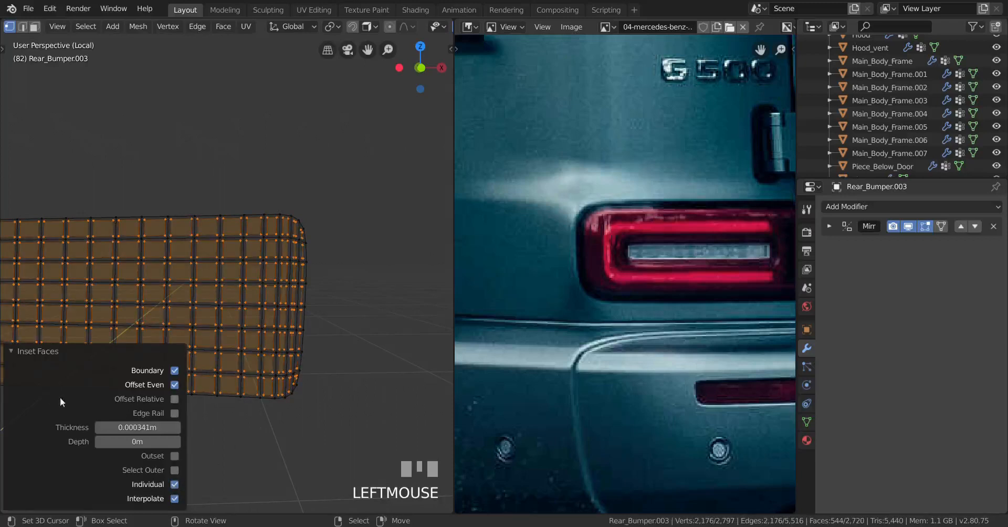
Undo the individual inset and inset each of the panel's faces individually again.
{"action": "left_click", "coordinate": [17, 355]}
{"action": "scroll", "coordinate": [214, 300], "scroll_direction": "down", "scroll_amount": 4}
{"action": "middle_click_drag", "start_coordinate": [119, 329], "coordinate": [239, 339], "text": "shift"}
{"action": "middle_click_drag", "start_coordinate": [202, 351], "coordinate": [205, 286]}
{"action": "scroll", "coordinate": [122, 372], "scroll_direction": "up", "scroll_amount": 3}
{"action": "scroll", "coordinate": [205, 331], "scroll_direction": "up", "scroll_amount": 2}
{"action": "scroll", "coordinate": [204, 331], "scroll_direction": "up", "scroll_amount": 1}
{"action": "scroll", "coordinate": [311, 321], "scroll_direction": "down", "scroll_amount": 2}
{"action": "scroll", "coordinate": [338, 309], "scroll_direction": "up", "scroll_amount": 2}
{"action": "key", "text": "ctrl+z"}
{"action": "key", "text": "i"}
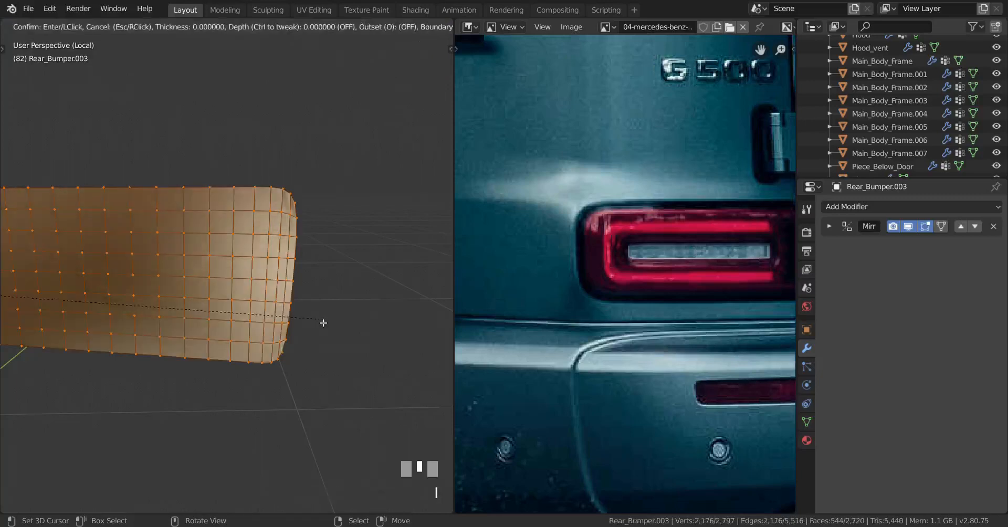
{"action": "left_click", "coordinate": [300, 298]}
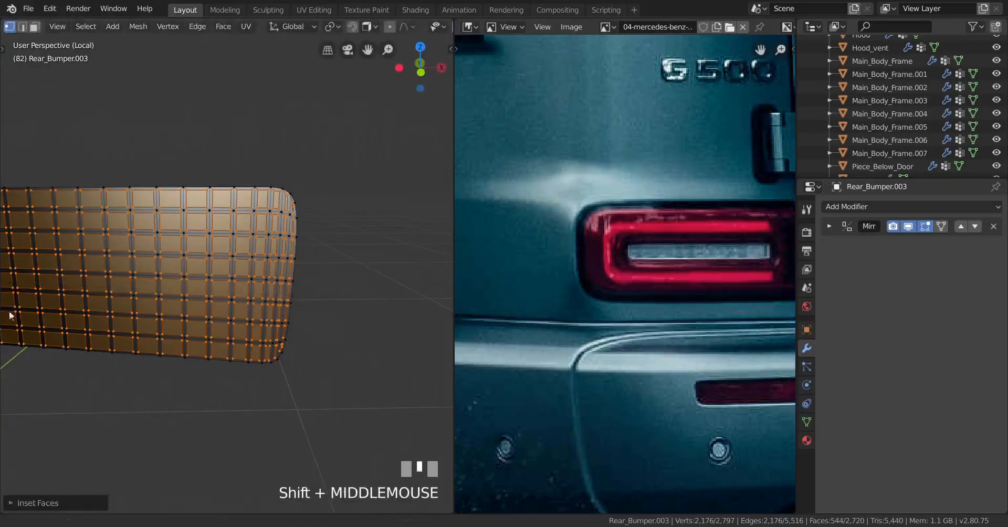
Move the inset faces about 0.0003 m along negative Y to raise the grid, and check the relief in object mode.
{"action": "middle_click_drag", "start_coordinate": [11, 310], "coordinate": [140, 331], "text": "shift"}
{"action": "scroll", "coordinate": [173, 293], "scroll_direction": "up", "scroll_amount": 3}
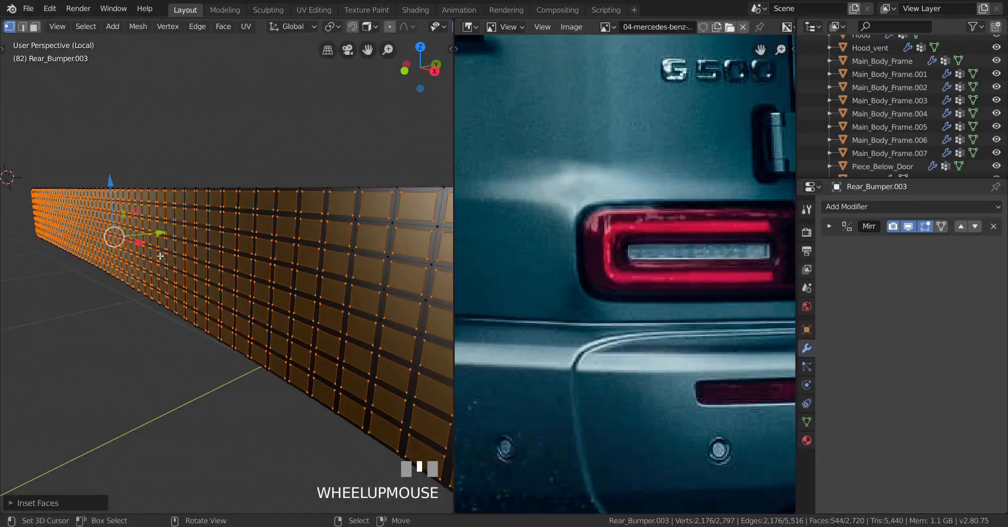
{"action": "left_click_drag", "start_coordinate": [161, 236], "coordinate": [147, 230]}
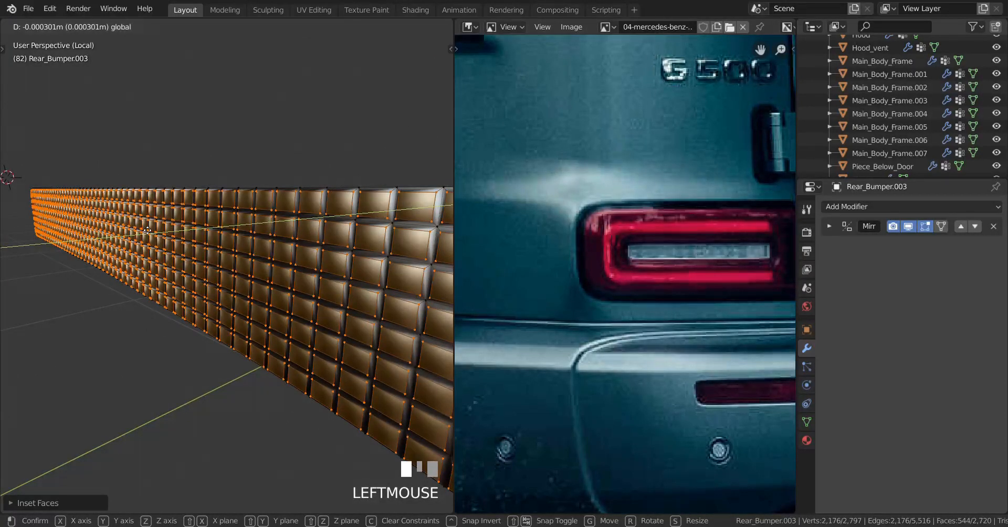
{"action": "scroll", "coordinate": [148, 230], "scroll_direction": "down", "scroll_amount": 3}
{"action": "key", "text": "Tab"}
{"action": "middle_click_drag", "start_coordinate": [148, 230], "coordinate": [256, 304]}
{"action": "scroll", "coordinate": [243, 306], "scroll_direction": "up", "scroll_amount": 2}
Move the inset faces about 0.00009 m further along negative Y, comparing the relief by undoing and redoing the move.
{"action": "key", "text": "Tab"}
{"action": "left_click_drag", "start_coordinate": [281, 310], "coordinate": [272, 307]}
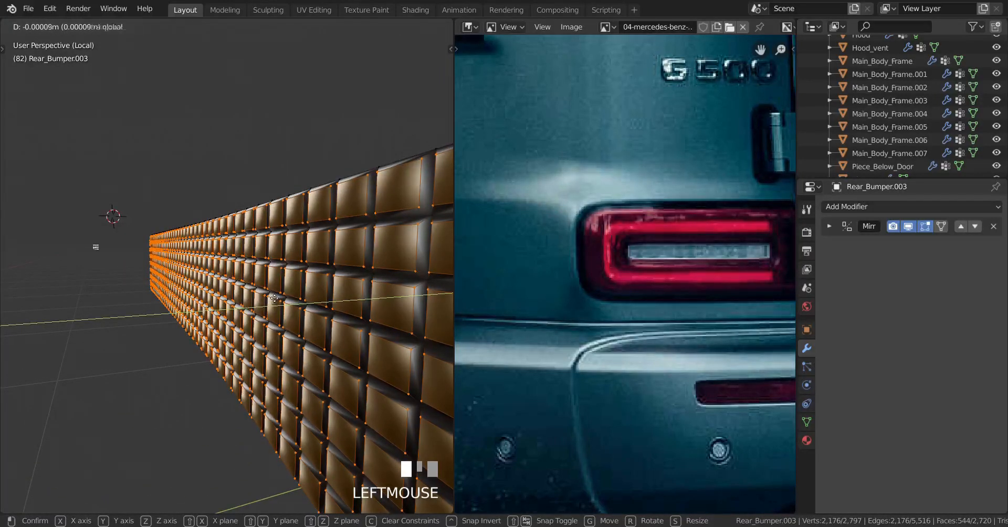
{"action": "left_click_drag", "start_coordinate": [275, 298], "coordinate": [275, 298]}
{"action": "scroll", "coordinate": [275, 298], "scroll_direction": "down", "scroll_amount": 1}
{"action": "key", "text": "ctrl+z"}
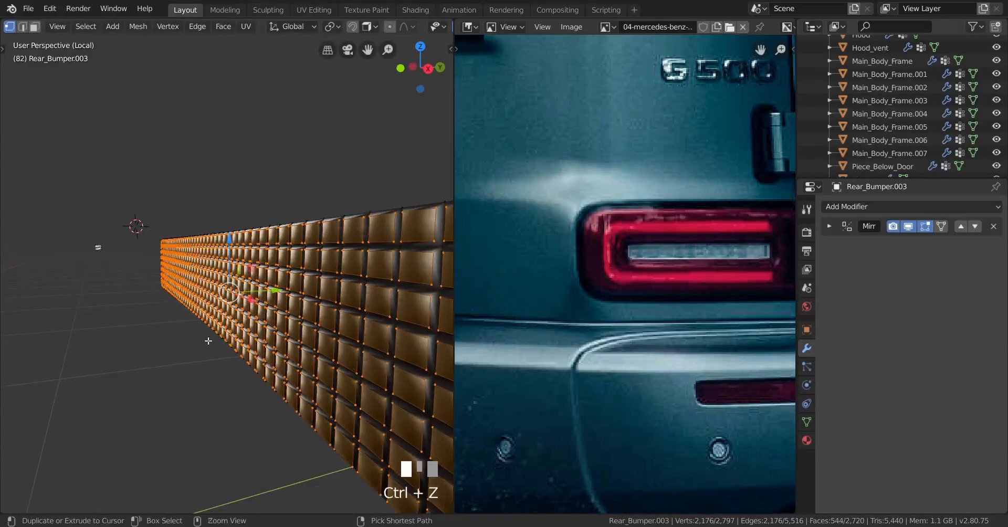
{"action": "key", "text": "ctrl+shift+z"}
{"action": "key", "text": "Tab"}
Reveal the hidden objects and select the surrounding frame Rear_Bumper.001.
{"action": "middle_click_drag", "start_coordinate": [208, 341], "coordinate": [290, 332]}
{"action": "key", "text": "alt+h"}
{"action": "scroll", "coordinate": [247, 338], "scroll_direction": "up", "scroll_amount": 2}
{"action": "right_click", "coordinate": [295, 308]}
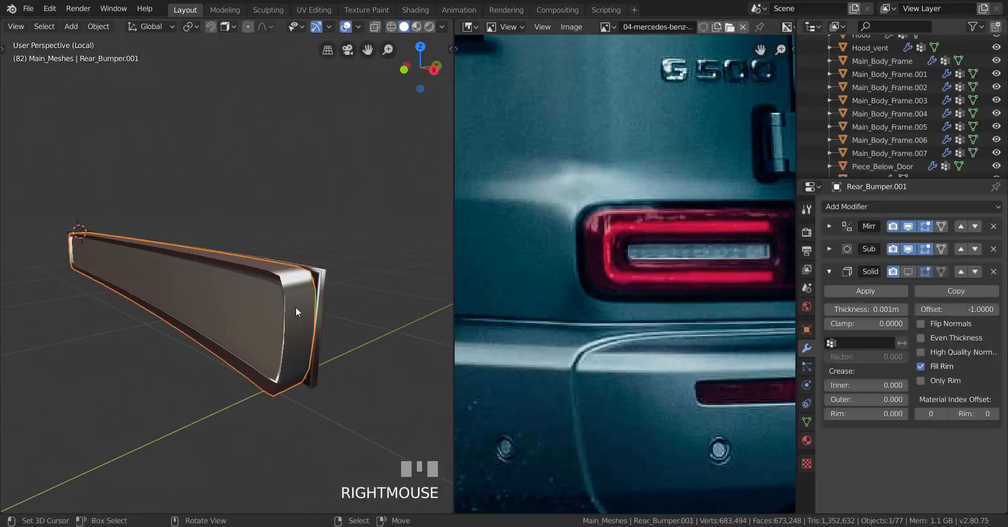
{"action": "scroll", "coordinate": [295, 321], "scroll_direction": "up", "scroll_amount": 1}
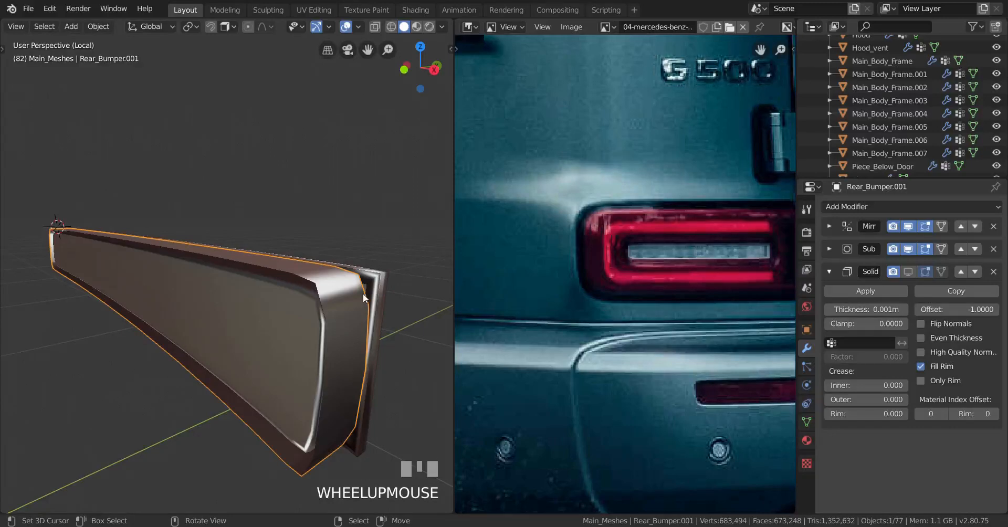
Hide the outer light cover Rear_Bumper.001 and select the frame Rear_Bumper.002 around the grid panel.
{"action": "middle_click_drag", "start_coordinate": [298, 325], "coordinate": [296, 317]}
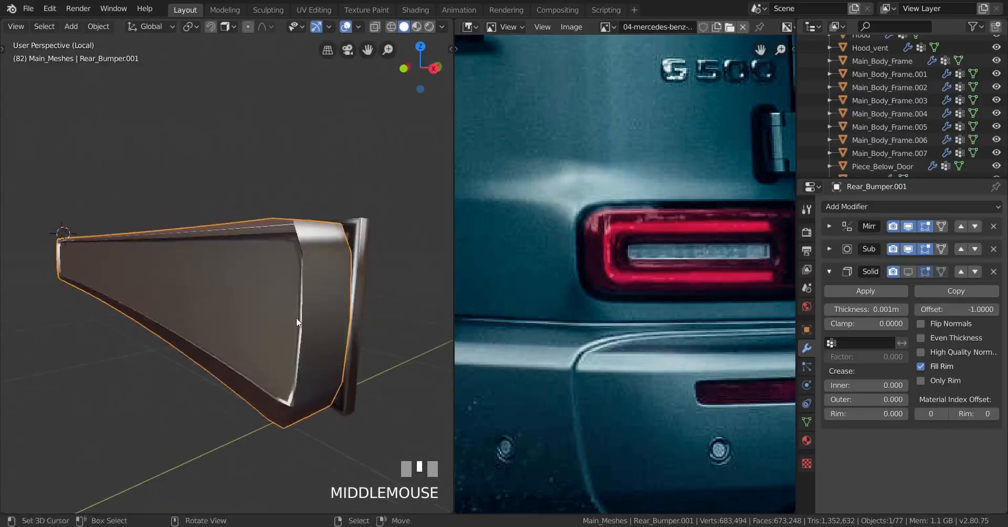
{"action": "key", "text": "h"}
{"action": "right_click", "coordinate": [363, 247]}
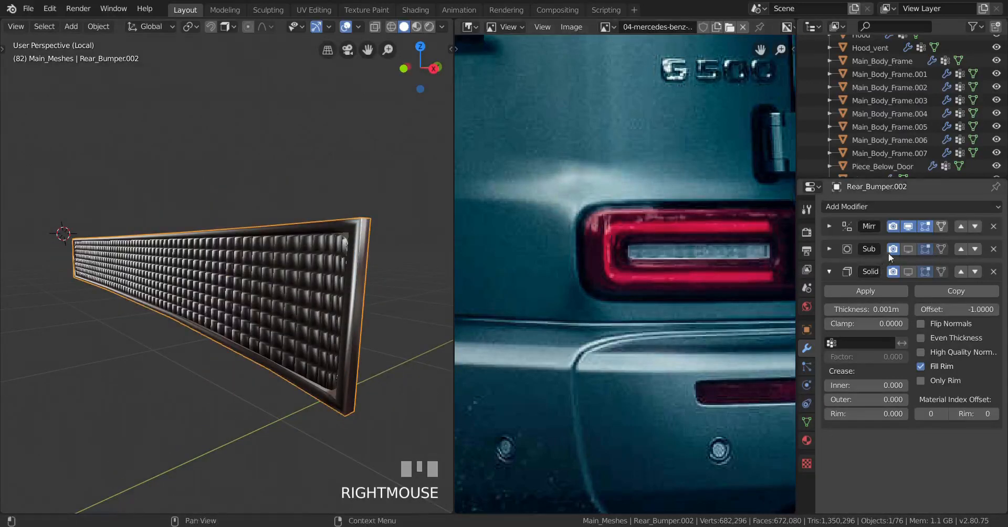
Enable viewport display of the frame's Subdivision modifier and remove its Solidify modifier.
{"action": "left_click", "coordinate": [909, 247]}
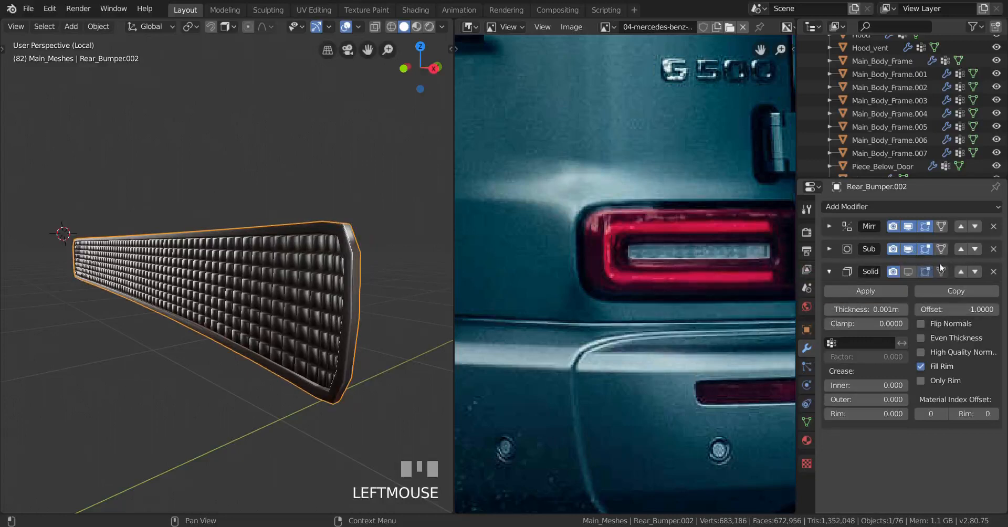
{"action": "left_click", "coordinate": [994, 272]}
{"action": "middle_click_drag", "start_coordinate": [399, 367], "coordinate": [28, 349]}
{"action": "scroll", "coordinate": [217, 351], "scroll_direction": "up", "scroll_amount": 3}
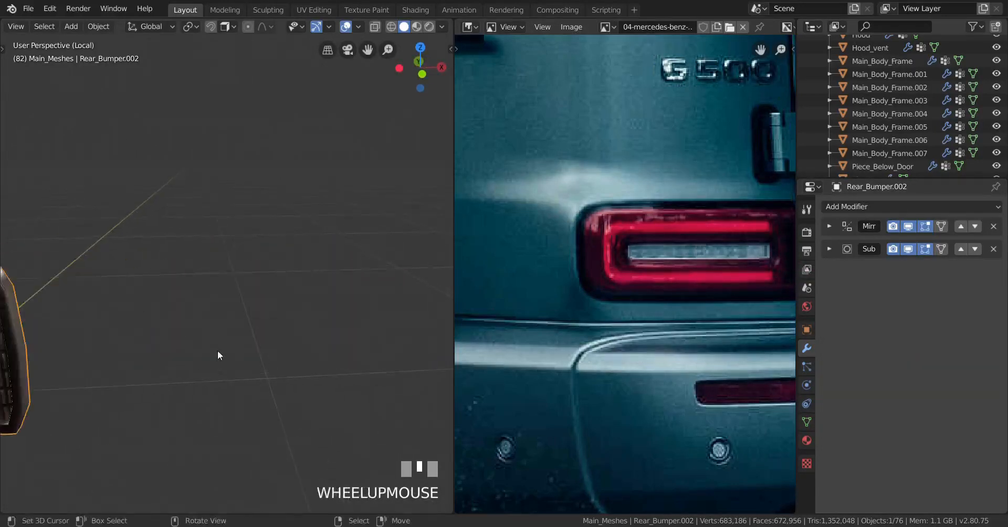
Examine how the grid panel Rear_Bumper.003 fits inside the frame in wireframe, from the front and back, and in solid shading.
{"action": "middle_click_drag", "start_coordinate": [217, 351], "coordinate": [285, 330]}
{"action": "key", "text": "shift+z"}
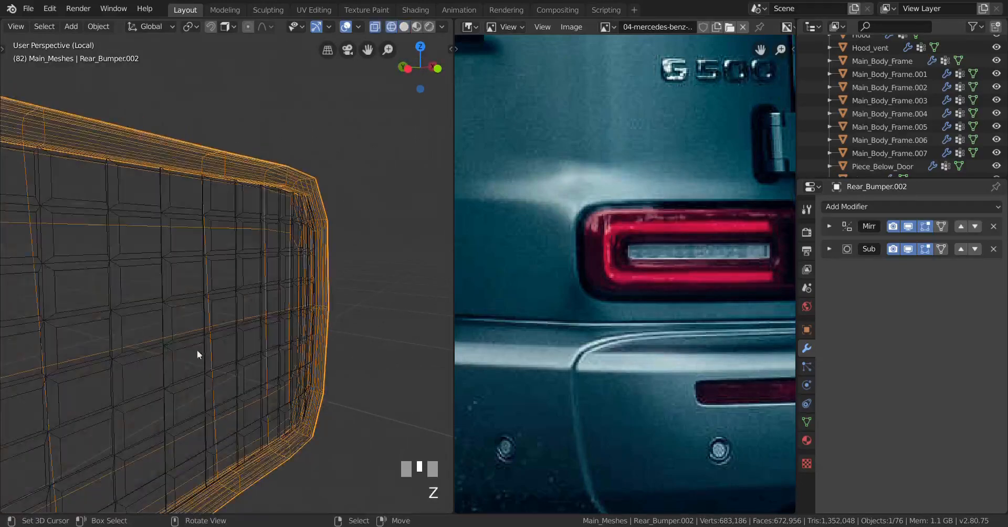
{"action": "middle_click_drag", "start_coordinate": [198, 352], "coordinate": [217, 363]}
{"action": "right_click", "coordinate": [221, 278]}
{"action": "middle_click_drag", "start_coordinate": [221, 278], "coordinate": [284, 351]}
{"action": "key", "text": "KP_1"}
{"action": "scroll", "coordinate": [210, 331], "scroll_direction": "up", "scroll_amount": 2}
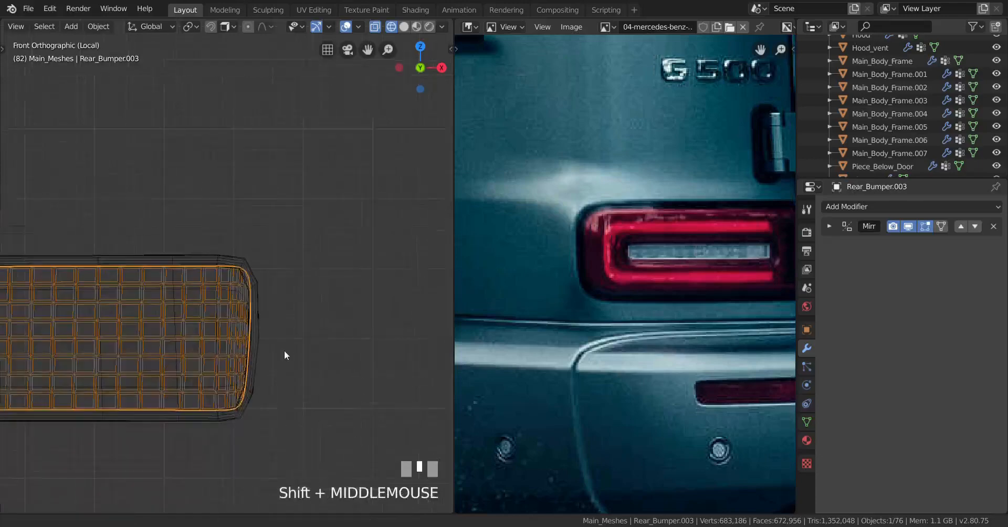
{"action": "scroll", "coordinate": [286, 351], "scroll_direction": "up", "scroll_amount": 2}
{"action": "key", "text": "ctrl+KP_1"}
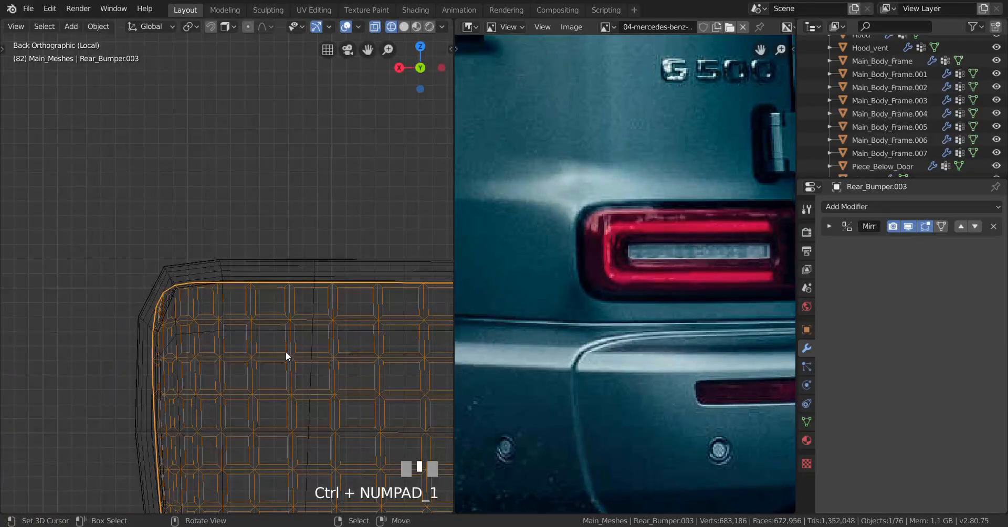
{"action": "scroll", "coordinate": [216, 427], "scroll_direction": "up", "scroll_amount": 2}
{"action": "middle_click_drag", "start_coordinate": [216, 427], "coordinate": [275, 229], "text": "shift"}
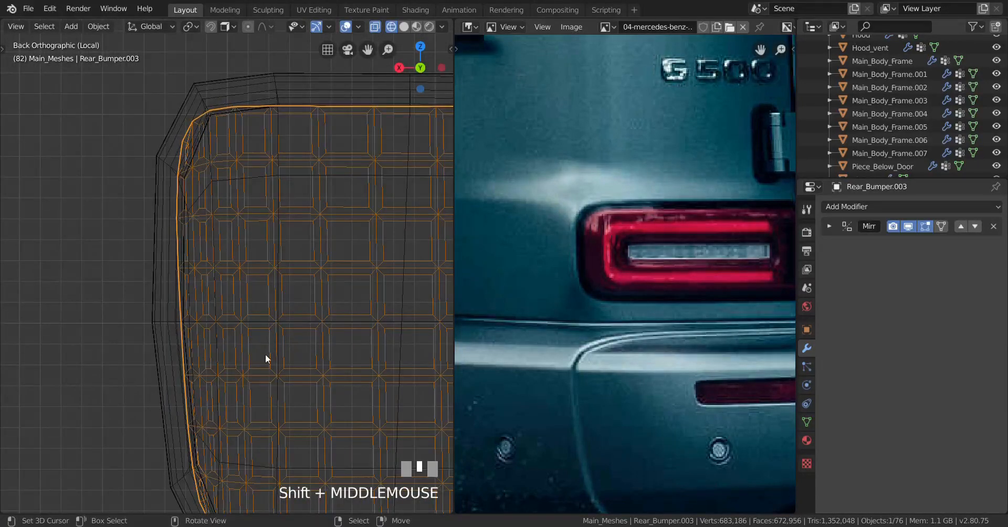
{"action": "scroll", "coordinate": [265, 355], "scroll_direction": "down", "scroll_amount": 9}
{"action": "middle_click_drag", "start_coordinate": [439, 327], "coordinate": [156, 326], "text": "shift"}
{"action": "scroll", "coordinate": [235, 340], "scroll_direction": "up", "scroll_amount": 3}
{"action": "key", "text": "shift+z"}
{"action": "scroll", "coordinate": [226, 352], "scroll_direction": "down", "scroll_amount": 2}
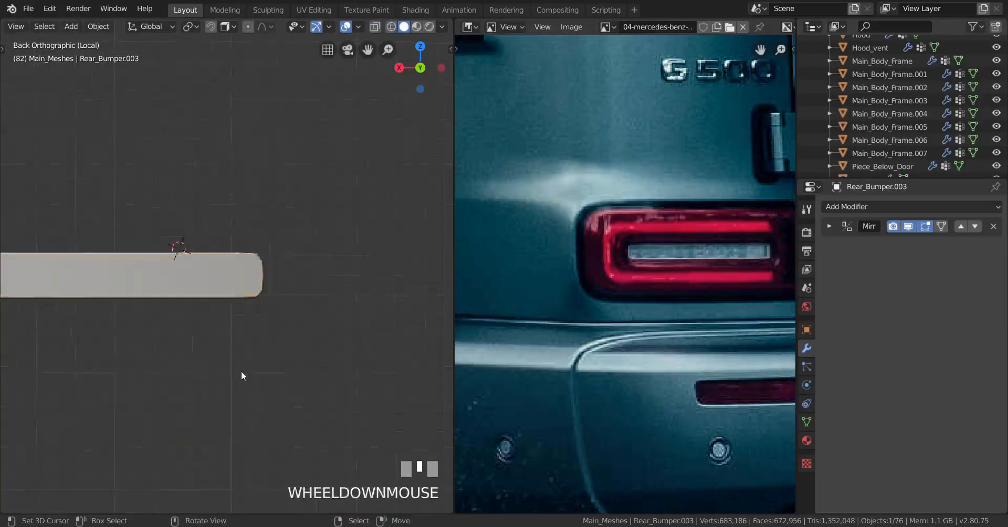
{"action": "middle_click_drag", "start_coordinate": [241, 371], "coordinate": [209, 332]}
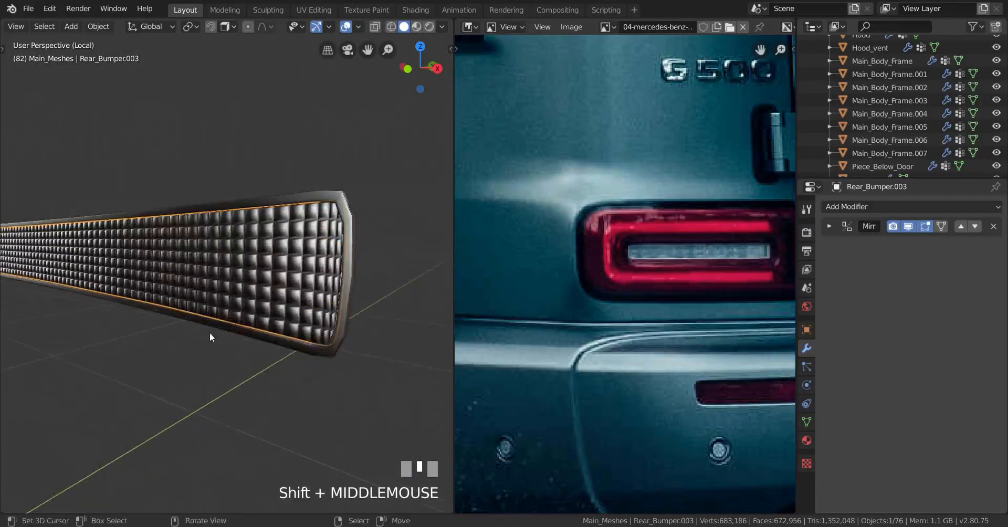
Apply the Catmull-Clark Subdivision modifier on the frame Rear_Bumper.002.
{"action": "right_click", "coordinate": [345, 190], "text": "shift"}
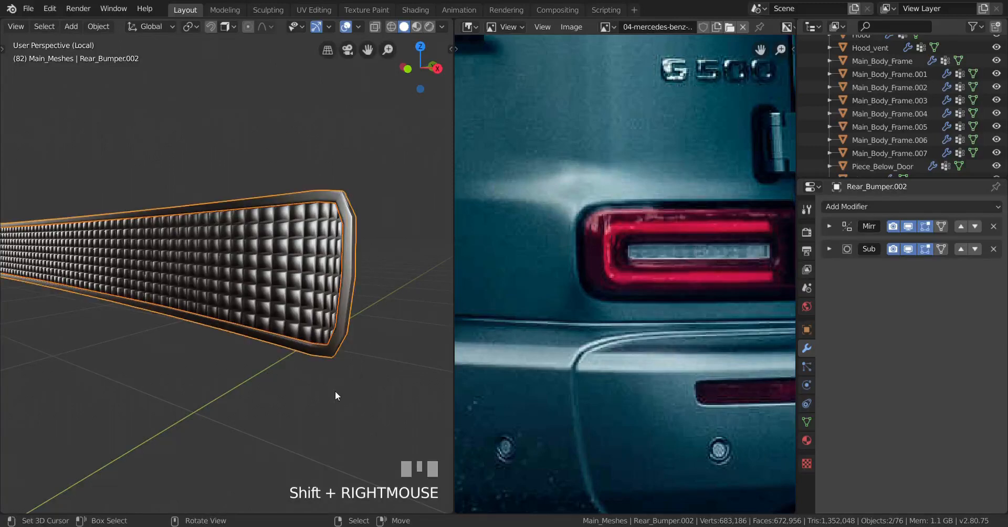
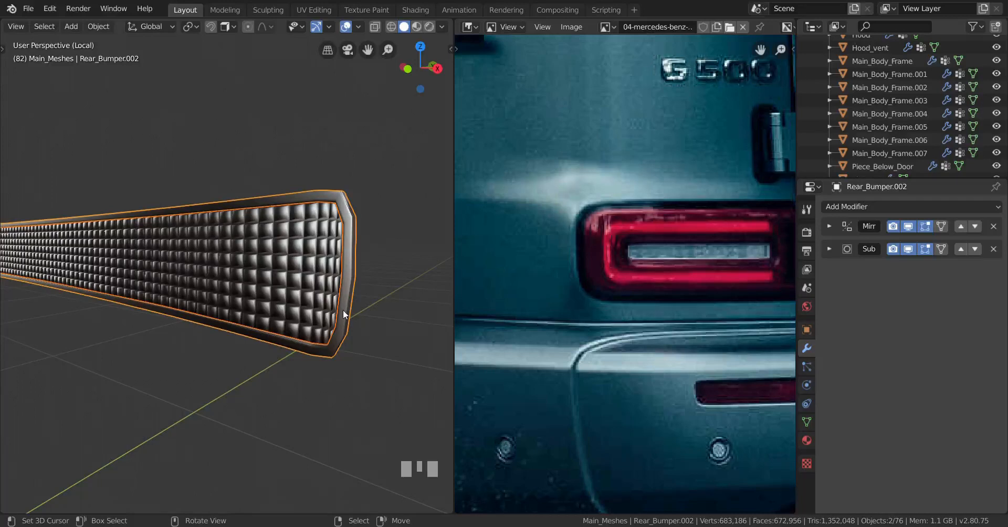
{"action": "scroll", "coordinate": [342, 310], "scroll_direction": "up", "scroll_amount": 2}
{"action": "middle_click_drag", "start_coordinate": [342, 310], "coordinate": [323, 316], "text": "shift"}
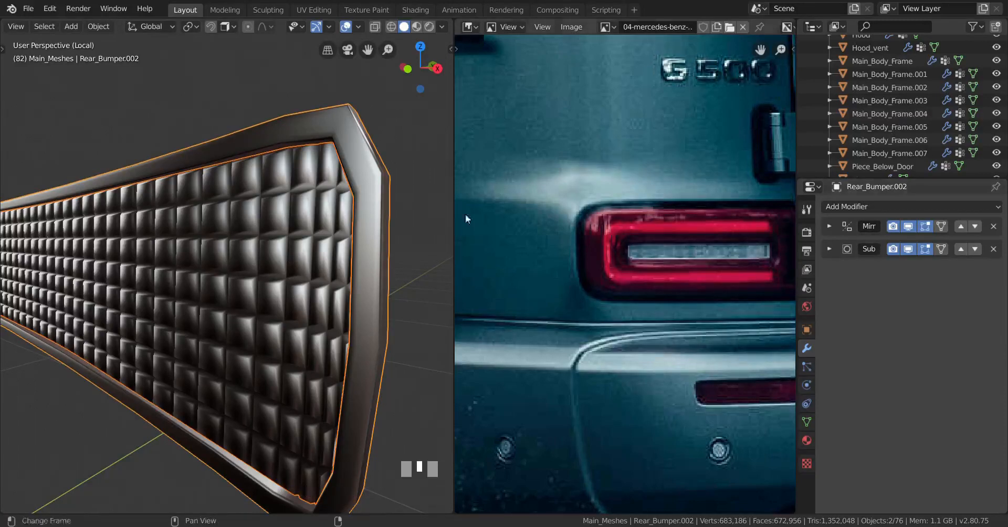
{"action": "right_click", "coordinate": [256, 236]}
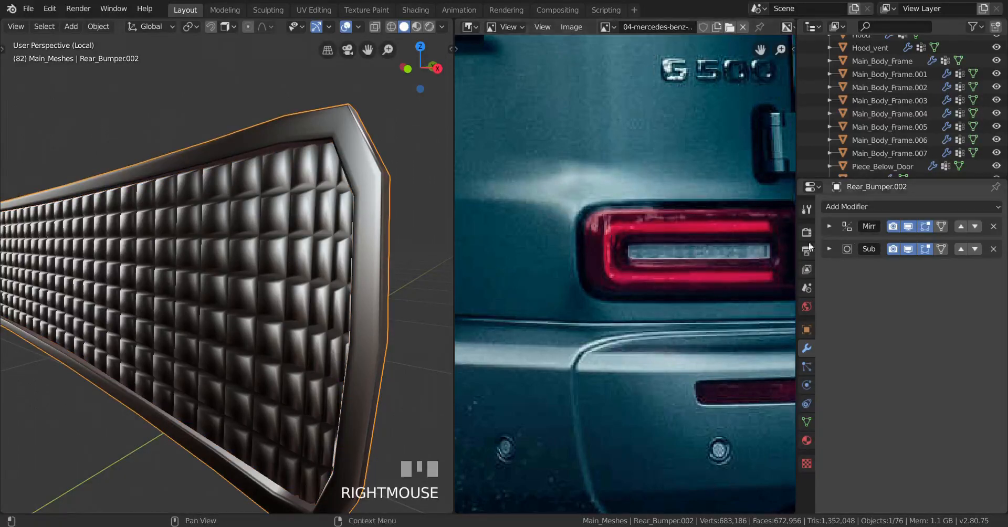
{"action": "right_click", "coordinate": [244, 232]}
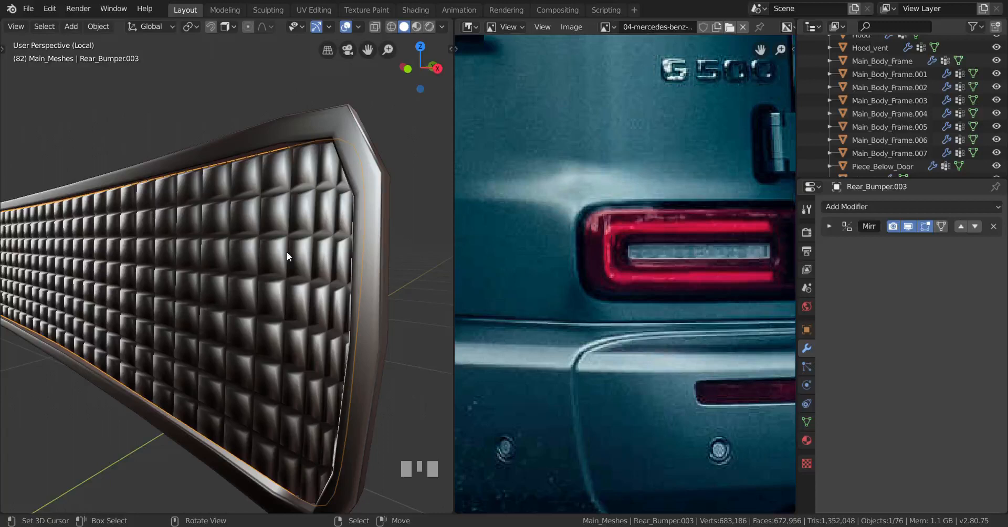
{"action": "right_click", "coordinate": [357, 131]}
{"action": "left_click", "coordinate": [829, 249]}
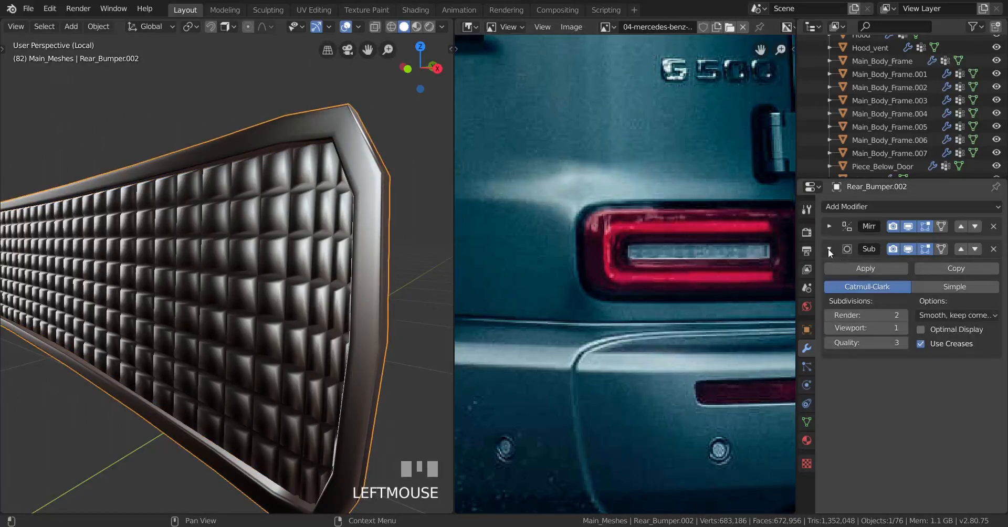
{"action": "left_click", "coordinate": [858, 269]}
Join the grid panel Rear_Bumper.003 into the frame Rear_Bumper.002 and inspect the combined part.
{"action": "right_click", "coordinate": [282, 266]}
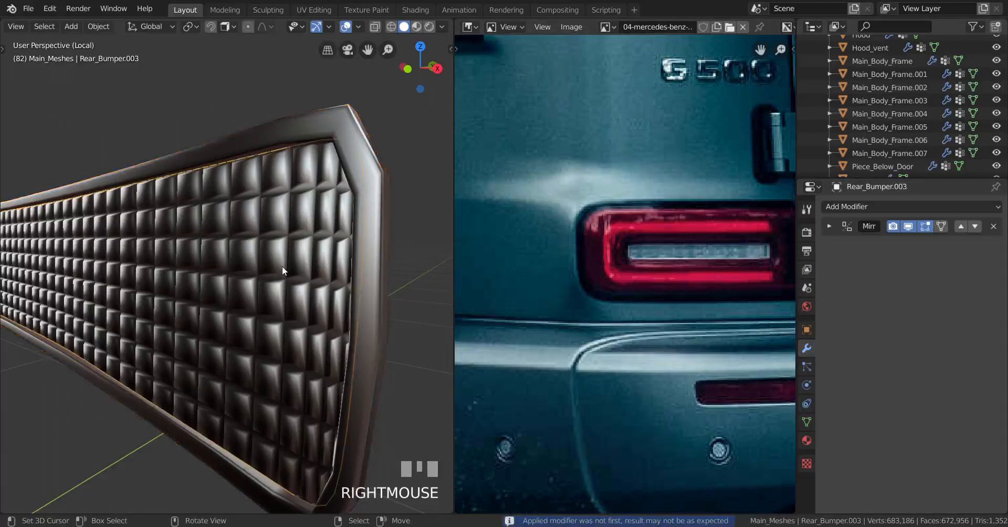
{"action": "right_click", "coordinate": [371, 177], "text": "shift"}
{"action": "key", "text": "ctrl+j"}
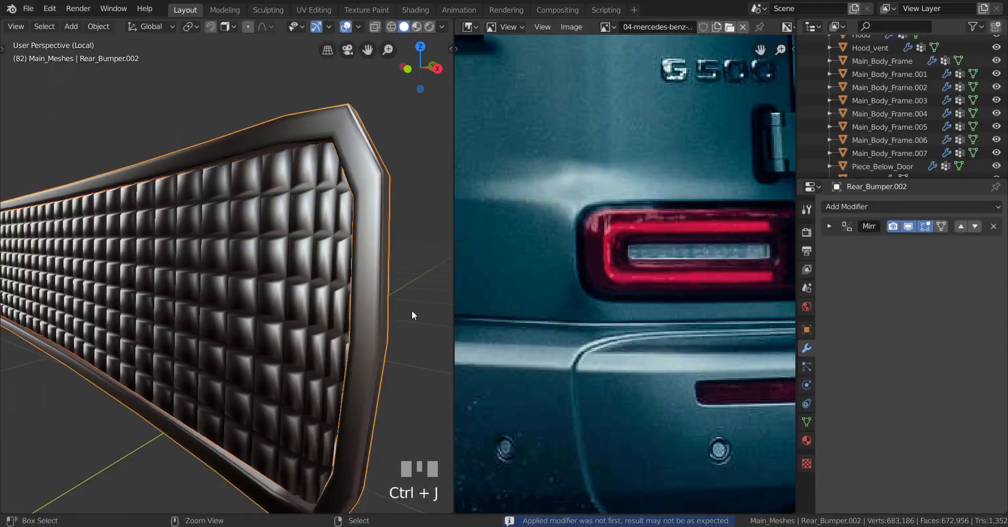
{"action": "scroll", "coordinate": [405, 283], "scroll_direction": "down", "scroll_amount": 5}
{"action": "middle_click_drag", "start_coordinate": [298, 342], "coordinate": [256, 341]}
{"action": "scroll", "coordinate": [294, 343], "scroll_direction": "up", "scroll_amount": 3}
{"action": "scroll", "coordinate": [289, 342], "scroll_direction": "up", "scroll_amount": 4}
{"action": "scroll", "coordinate": [306, 342], "scroll_direction": "down", "scroll_amount": 4}
{"action": "scroll", "coordinate": [285, 342], "scroll_direction": "up", "scroll_amount": 4}
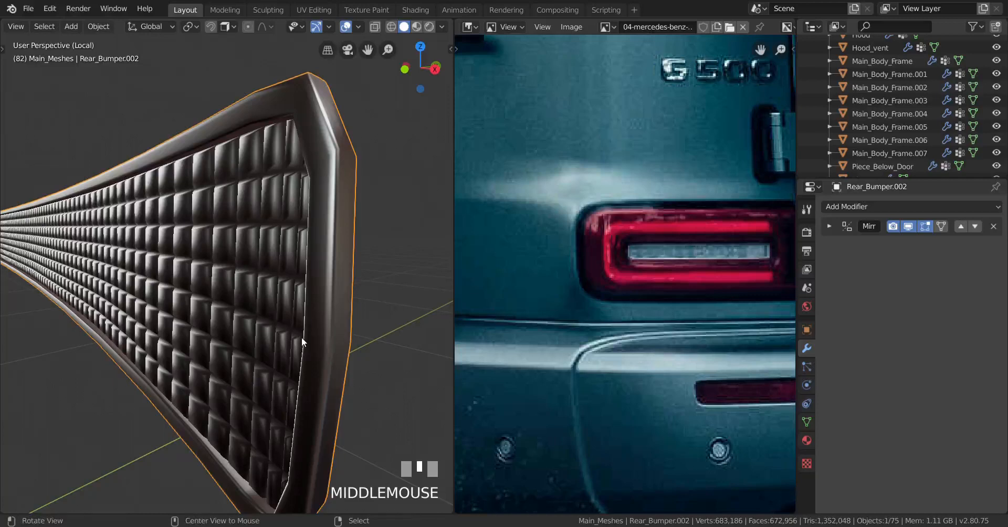
Reveal the hidden light cover and hide the joined frame and grid to check the cover alone.
{"action": "key", "text": "alt+h"}
{"action": "right_click", "coordinate": [348, 193]}
{"action": "scroll", "coordinate": [203, 278], "scroll_direction": "down", "scroll_amount": 9}
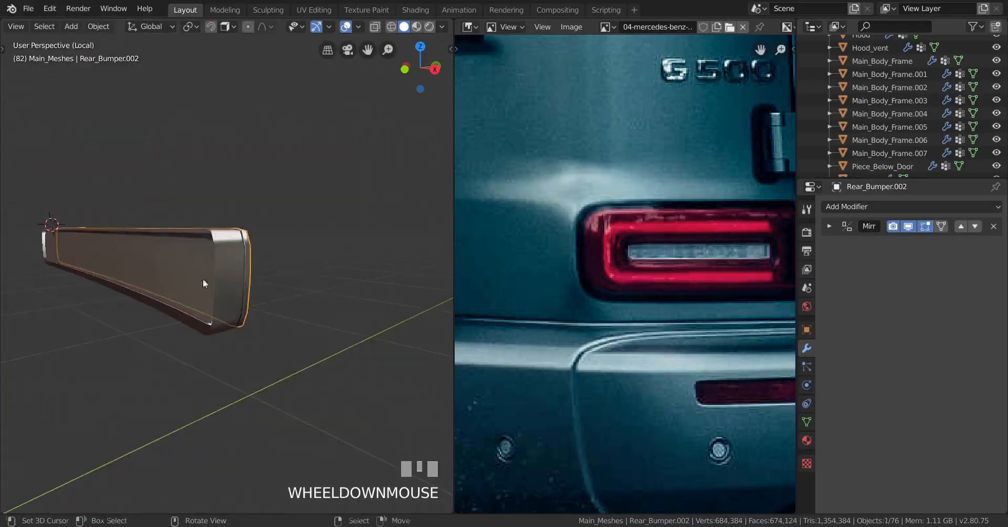
{"action": "middle_click_drag", "start_coordinate": [203, 279], "coordinate": [61, 281]}
{"action": "key", "text": "h"}
{"action": "scroll", "coordinate": [286, 273], "scroll_direction": "up", "scroll_amount": 3}
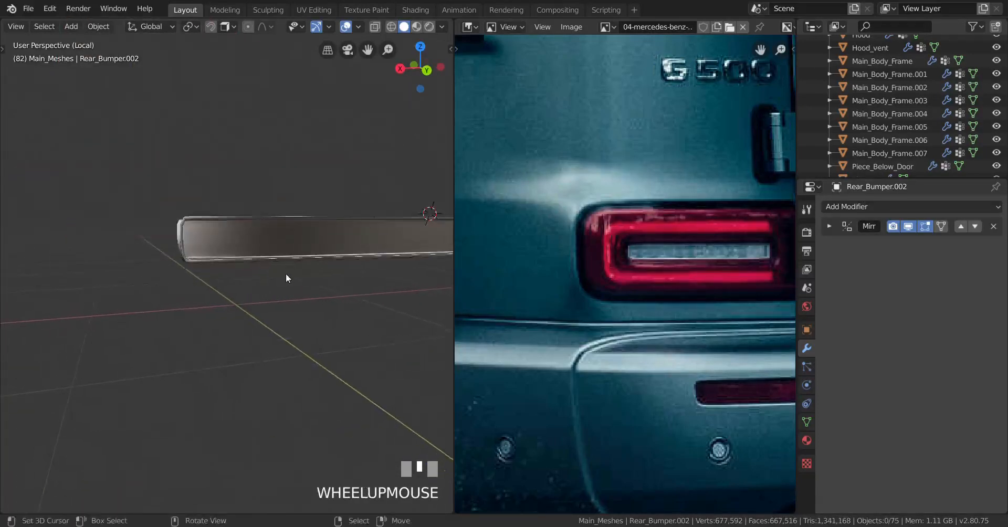
Leave local view to show the whole car and frame the light recess in the rear bumper.
{"action": "middle_click_drag", "start_coordinate": [286, 273], "coordinate": [275, 309], "text": "shift"}
{"action": "scroll", "coordinate": [270, 291], "scroll_direction": "down", "scroll_amount": 3}
{"action": "scroll", "coordinate": [243, 313], "scroll_direction": "up", "scroll_amount": 3}
{"action": "key", "text": "KP_Divide"}
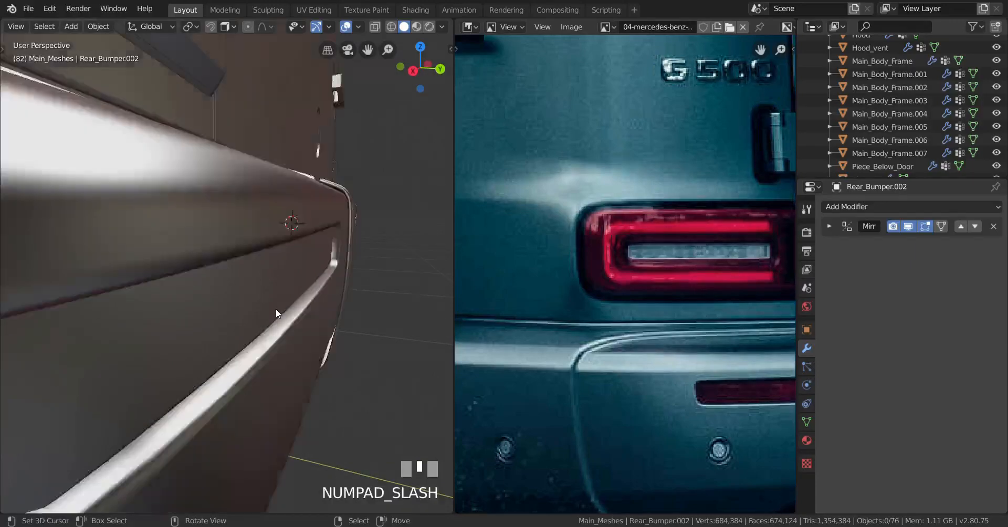
{"action": "scroll", "coordinate": [209, 338], "scroll_direction": "down", "scroll_amount": 3}
{"action": "middle_click_drag", "start_coordinate": [209, 338], "coordinate": [254, 288]}
{"action": "scroll", "coordinate": [218, 363], "scroll_direction": "down", "scroll_amount": 3}
{"action": "scroll", "coordinate": [227, 336], "scroll_direction": "up", "scroll_amount": 3}
Hide the main rear bumper body temporarily to check the light on its own.
{"action": "right_click", "coordinate": [254, 288]}
{"action": "key", "text": "Tab"}
{"action": "key", "text": "Tab"}
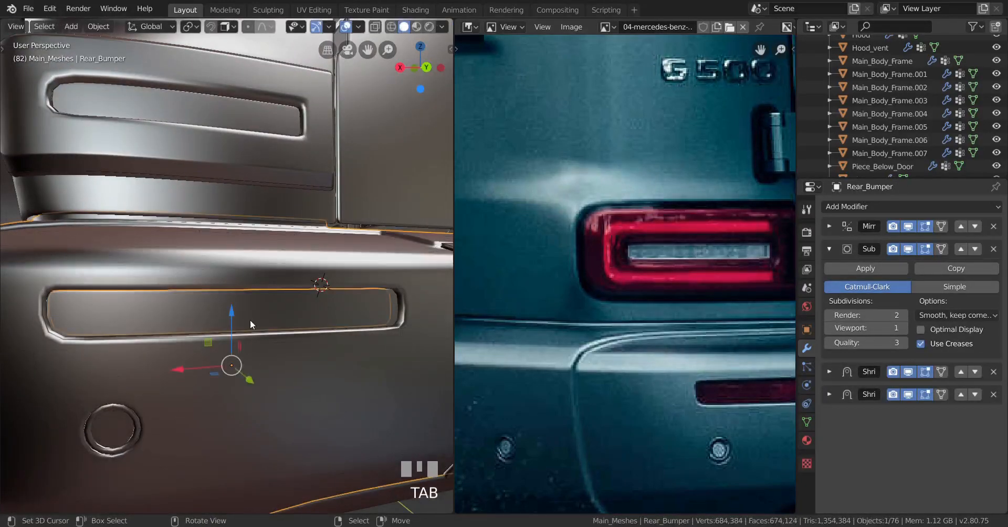
{"action": "key", "text": "h"}
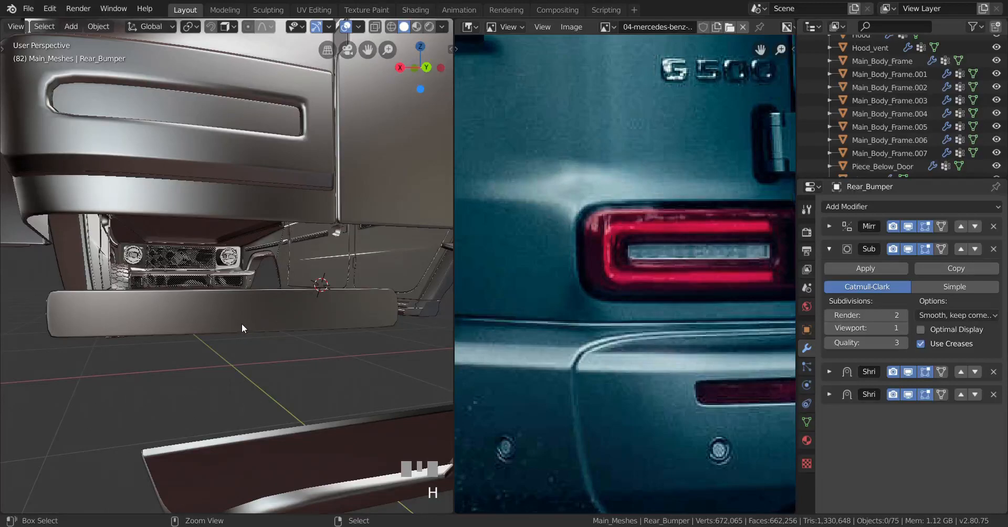
{"action": "scroll", "coordinate": [242, 323], "scroll_direction": "down", "scroll_amount": 2}
{"action": "scroll", "coordinate": [241, 325], "scroll_direction": "up", "scroll_amount": 3}
Hide the joined frame and grid Rear_Bumper.002 to check the bumper recess without it, and reveal it again.
{"action": "right_click", "coordinate": [228, 329]}
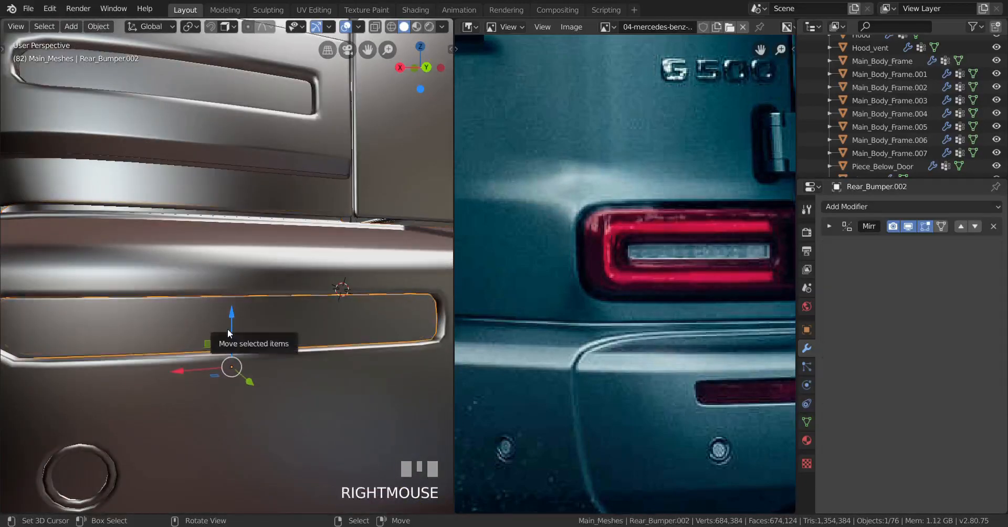
{"action": "key", "text": "h"}
{"action": "middle_click_drag", "start_coordinate": [228, 328], "coordinate": [196, 349]}
{"action": "scroll", "coordinate": [294, 333], "scroll_direction": "up", "scroll_amount": 3}
{"action": "scroll", "coordinate": [237, 324], "scroll_direction": "down", "scroll_amount": 2}
{"action": "key", "text": "alt+h"}
Check the finished light in the bumper recess and save the file g_wagon.blend.
{"action": "scroll", "coordinate": [239, 324], "scroll_direction": "down", "scroll_amount": 4}
{"action": "scroll", "coordinate": [263, 339], "scroll_direction": "up", "scroll_amount": 4}
{"action": "middle_click_drag", "start_coordinate": [263, 339], "coordinate": [254, 307]}
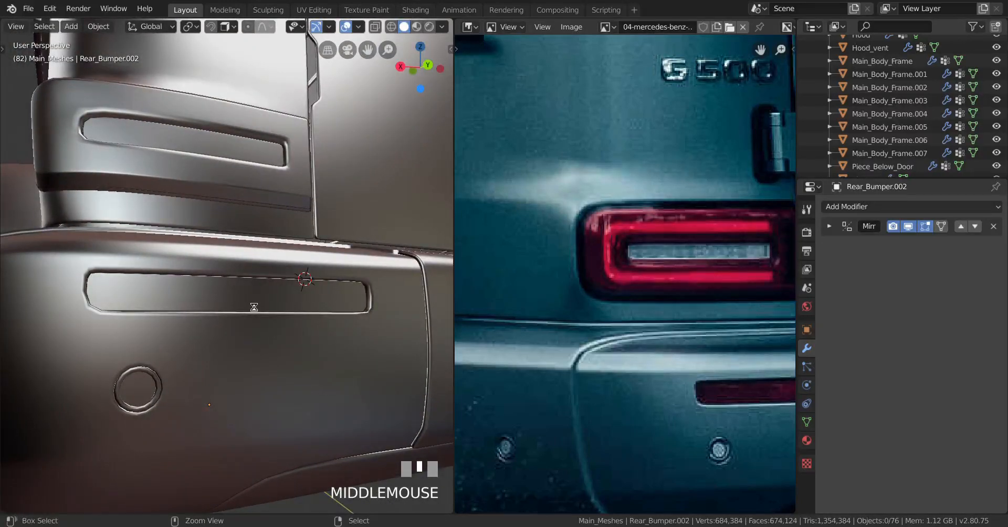
{"action": "key", "text": "ctrl+s"}
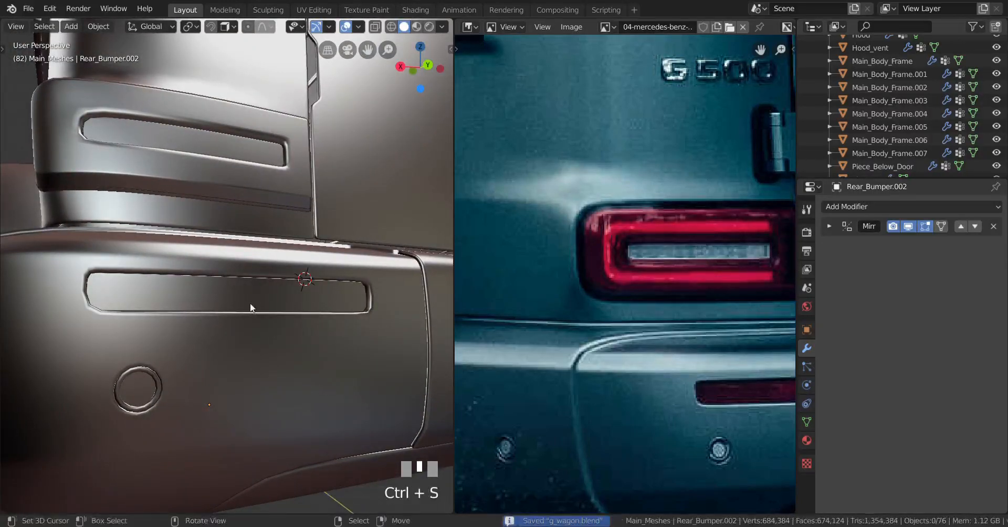
Compare the brake light opening above the rear window with the reference photo and look over the rear of the car.
{"action": "scroll", "coordinate": [679, 123], "scroll_direction": "down", "scroll_amount": 4}
{"action": "middle_click_drag", "start_coordinate": [679, 123], "coordinate": [637, 281]}
{"action": "scroll", "coordinate": [657, 235], "scroll_direction": "up", "scroll_amount": 4}
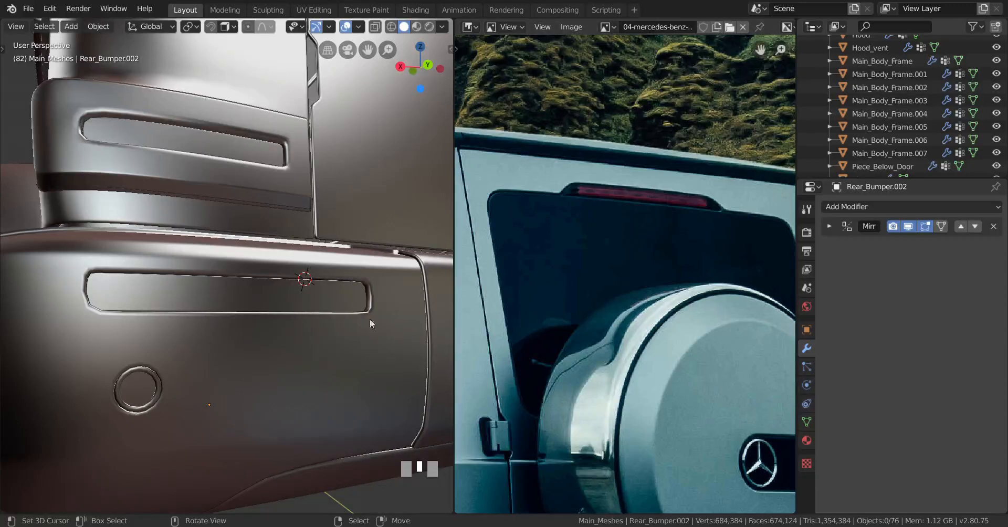
{"action": "scroll", "coordinate": [224, 363], "scroll_direction": "down", "scroll_amount": 3}
{"action": "middle_click_drag", "start_coordinate": [282, 300], "coordinate": [156, 427], "text": "shift"}
{"action": "scroll", "coordinate": [286, 250], "scroll_direction": "down", "scroll_amount": 2}
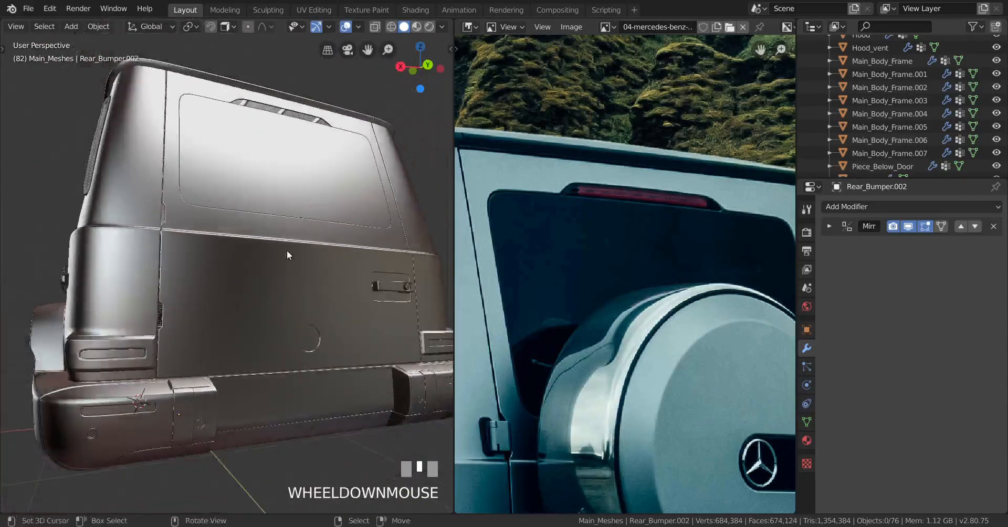
{"action": "middle_click_drag", "start_coordinate": [286, 250], "coordinate": [256, 228]}
{"action": "middle_click_drag", "start_coordinate": [292, 101], "coordinate": [249, 275], "text": "shift"}
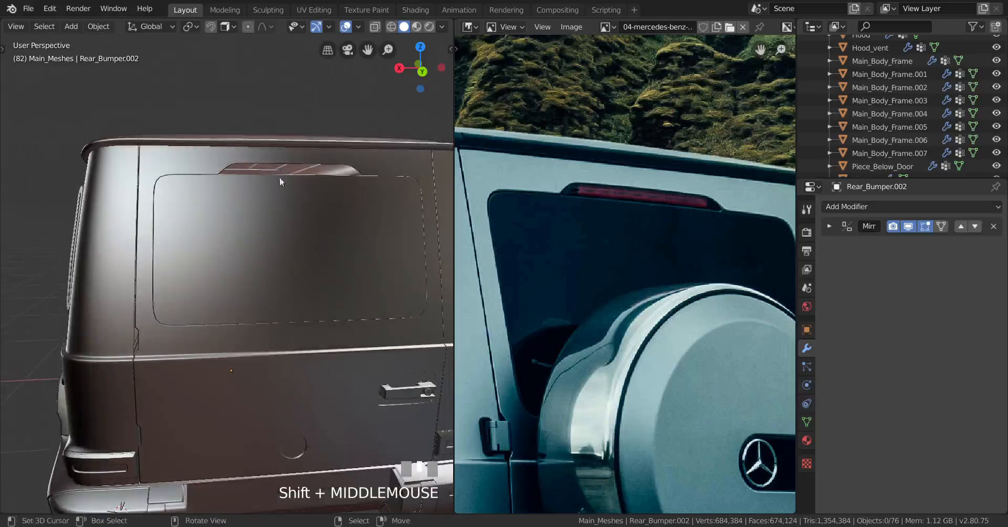
{"action": "middle_click_drag", "start_coordinate": [267, 389], "coordinate": [270, 291]}
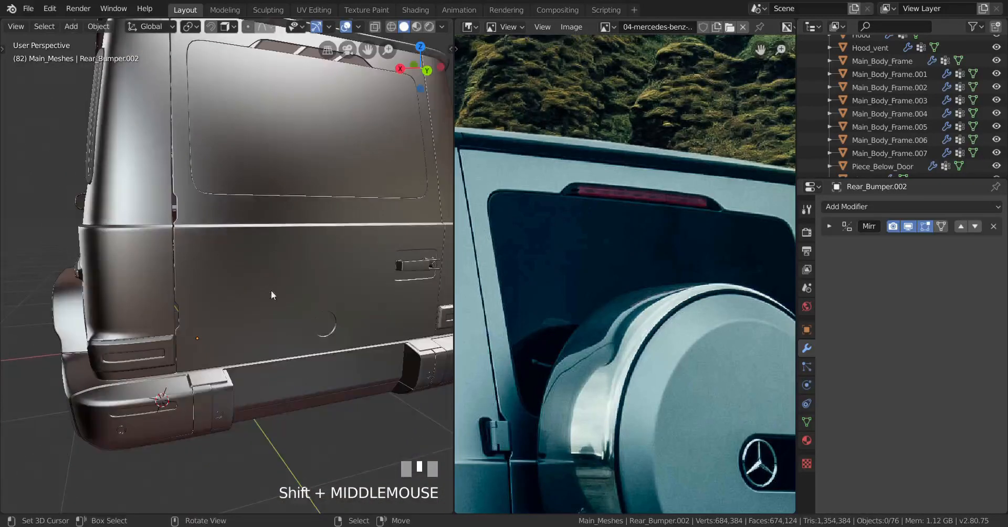
{"action": "scroll", "coordinate": [277, 332], "scroll_direction": "up", "scroll_amount": 2}
{"action": "middle_click_drag", "start_coordinate": [263, 363], "coordinate": [257, 405]}
{"action": "scroll", "coordinate": [247, 242], "scroll_direction": "up", "scroll_amount": 2}
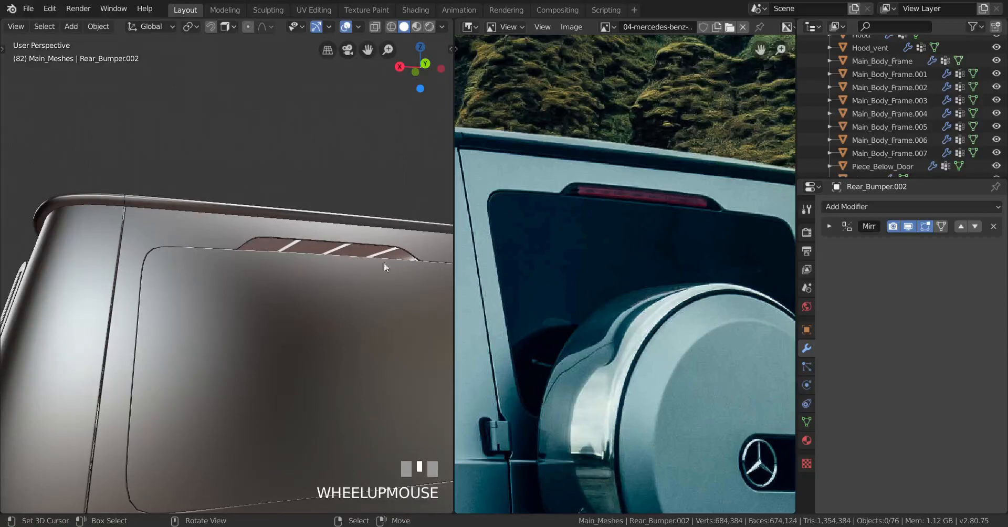
{"action": "middle_click_drag", "start_coordinate": [384, 263], "coordinate": [277, 376]}
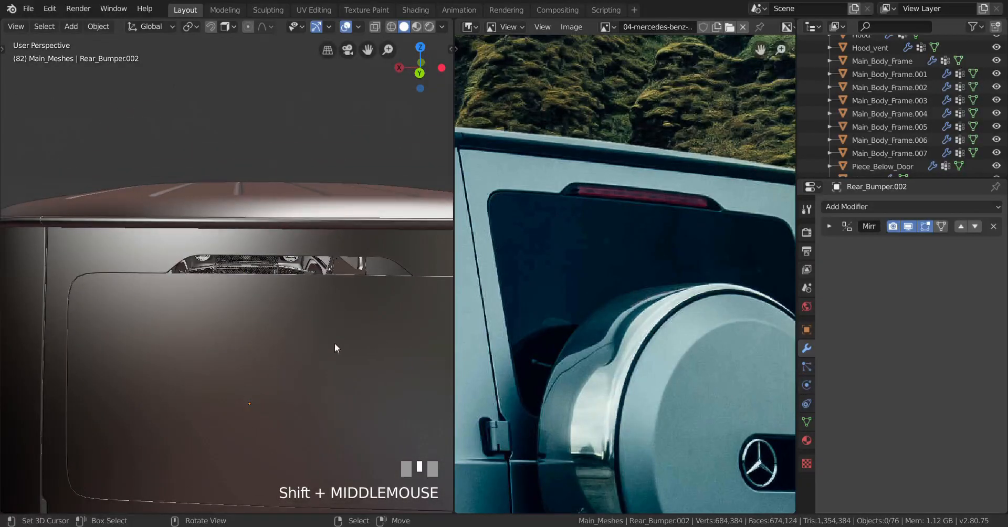
{"action": "middle_click_drag", "start_coordinate": [335, 343], "coordinate": [357, 339]}
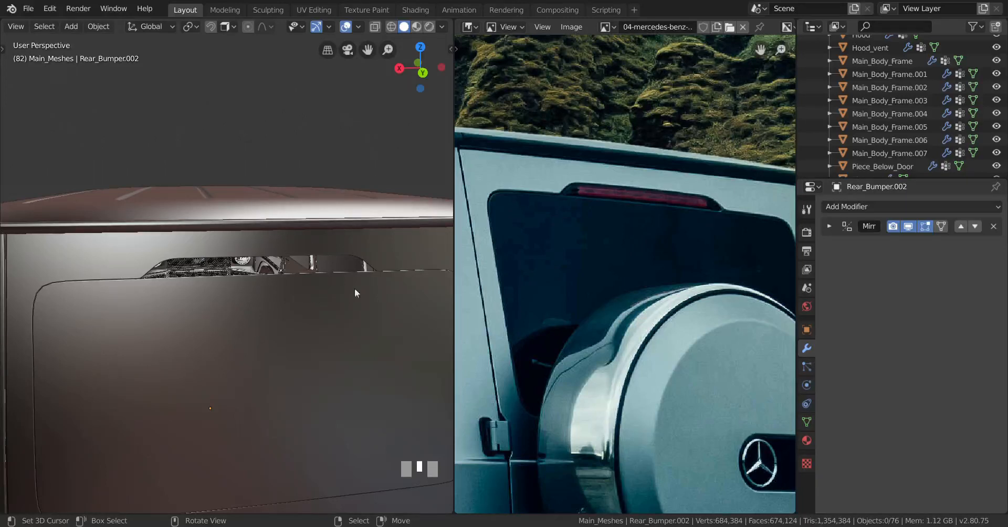
{"action": "scroll", "coordinate": [332, 297], "scroll_direction": "down", "scroll_amount": 3}
{"action": "middle_click_drag", "start_coordinate": [273, 336], "coordinate": [153, 334]}
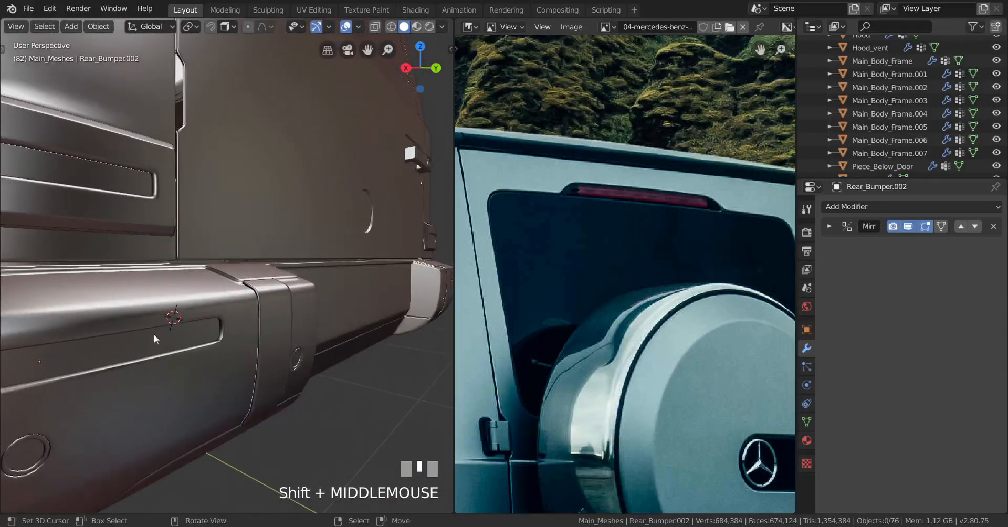
Apply the rotation and scale, followed by the location, of the bumper light object Rear_Bumper.002.
{"action": "right_click", "coordinate": [111, 368]}
{"action": "middle_click_drag", "start_coordinate": [111, 368], "coordinate": [270, 328], "text": "shift"}
{"action": "key", "text": "ctrl+a"}
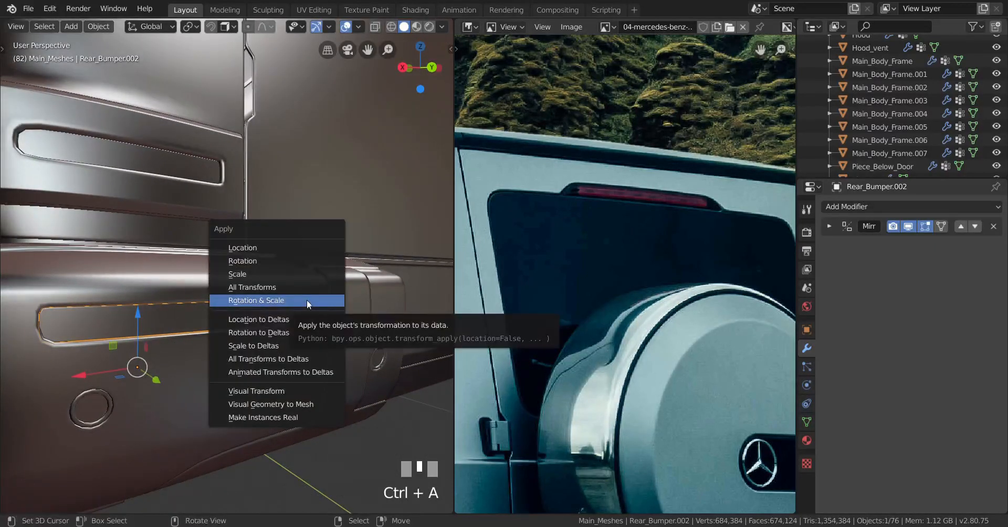
{"action": "left_click", "coordinate": [266, 301]}
{"action": "key", "text": "ctrl+a"}
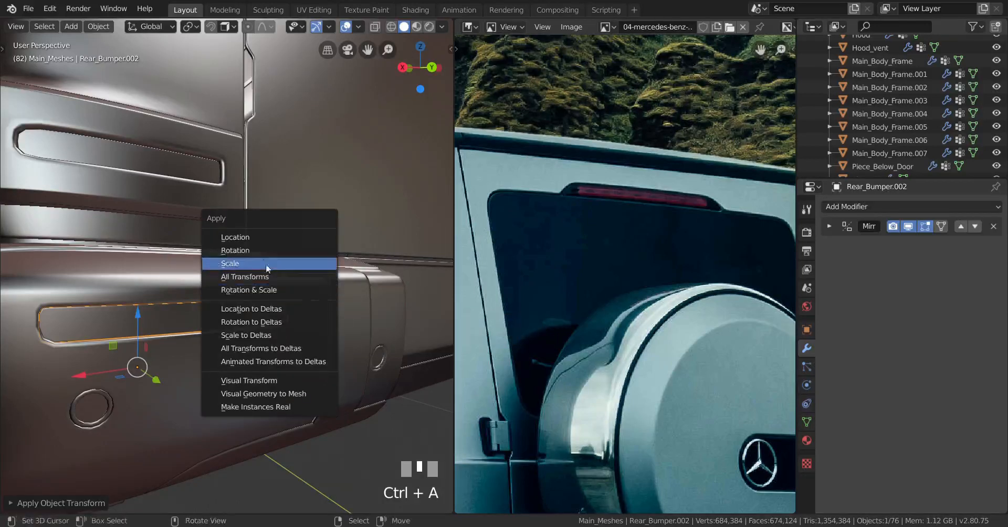
{"action": "left_click", "coordinate": [250, 238]}
Apply all transforms to the surrounding light frame Rear_Bumper.001, and reveal the hidden bumper light parts with everything deselected.
{"action": "key", "text": "h"}
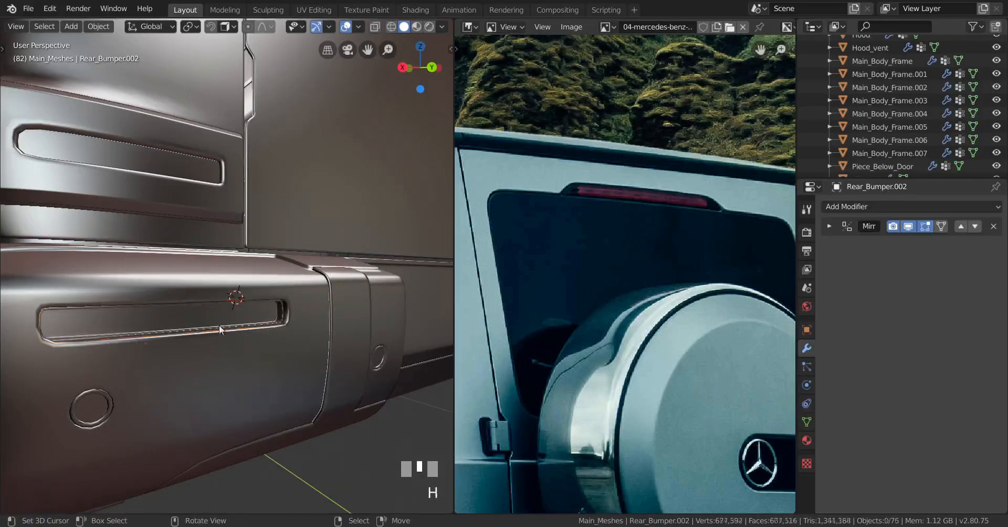
{"action": "right_click", "coordinate": [191, 313]}
{"action": "key", "text": "ctrl+a"}
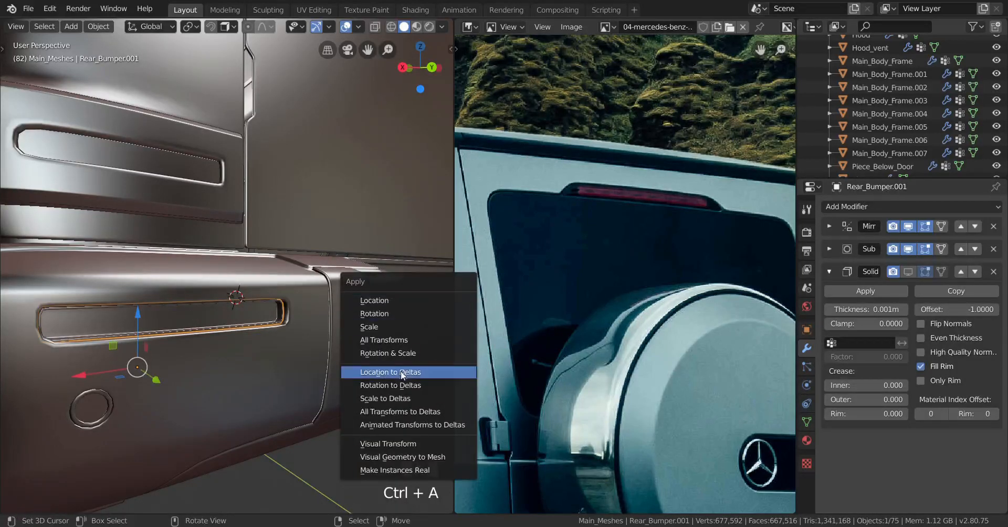
{"action": "left_click", "coordinate": [394, 340]}
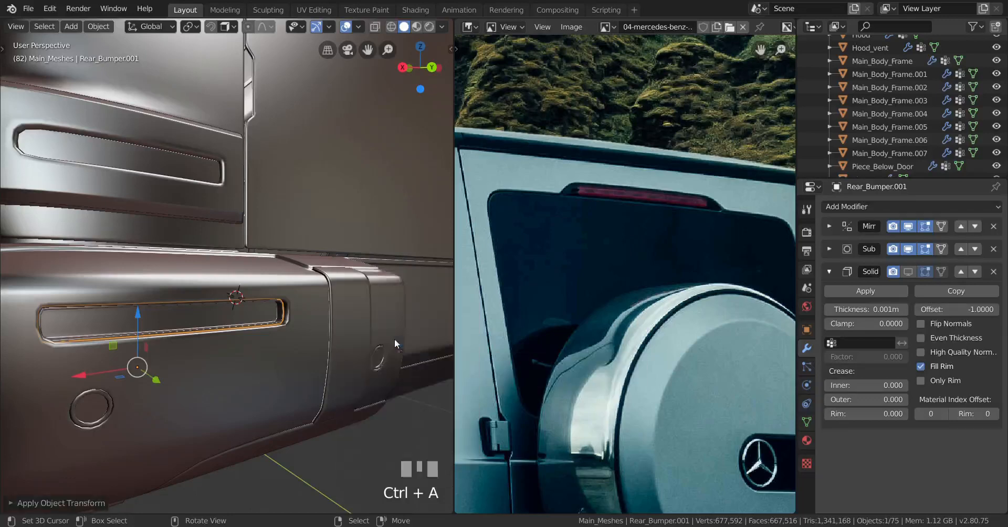
{"action": "key", "text": "h"}
{"action": "scroll", "coordinate": [302, 329], "scroll_direction": "down", "scroll_amount": 4}
{"action": "middle_click_drag", "start_coordinate": [217, 342], "coordinate": [22, 383]}
{"action": "key", "text": "alt+h"}
{"action": "key", "text": "a"}
{"action": "key", "text": "a"}
Hide the trunk door handle Cube.001 temporarily to check the recess behind it, and reveal it again.
{"action": "scroll", "coordinate": [269, 346], "scroll_direction": "up", "scroll_amount": 4}
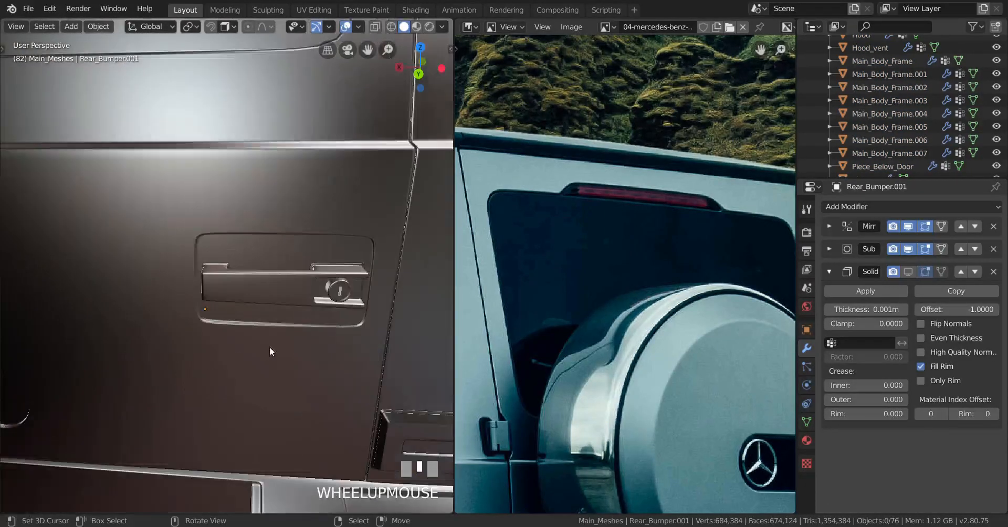
{"action": "middle_click_drag", "start_coordinate": [269, 347], "coordinate": [273, 321]}
{"action": "right_click", "coordinate": [277, 326]}
{"action": "right_click", "coordinate": [317, 225]}
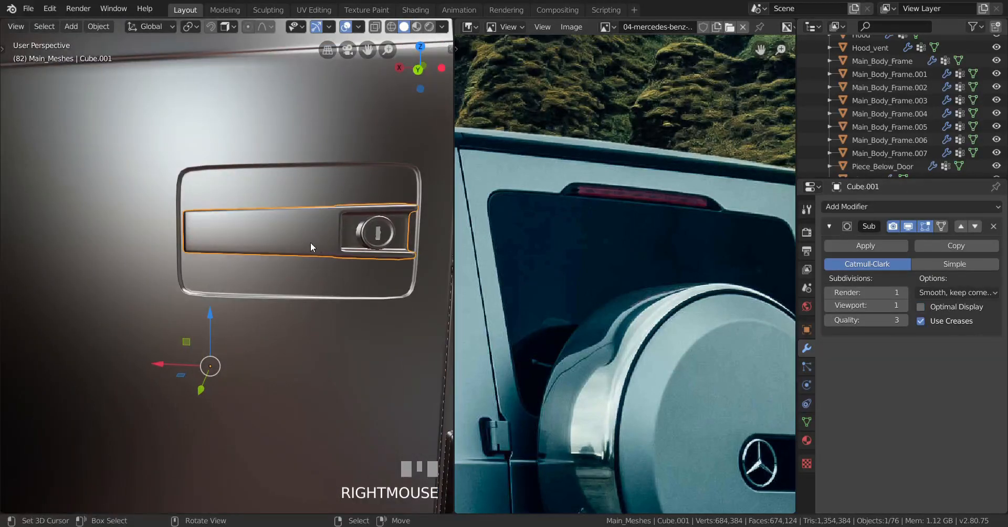
{"action": "key", "text": "h"}
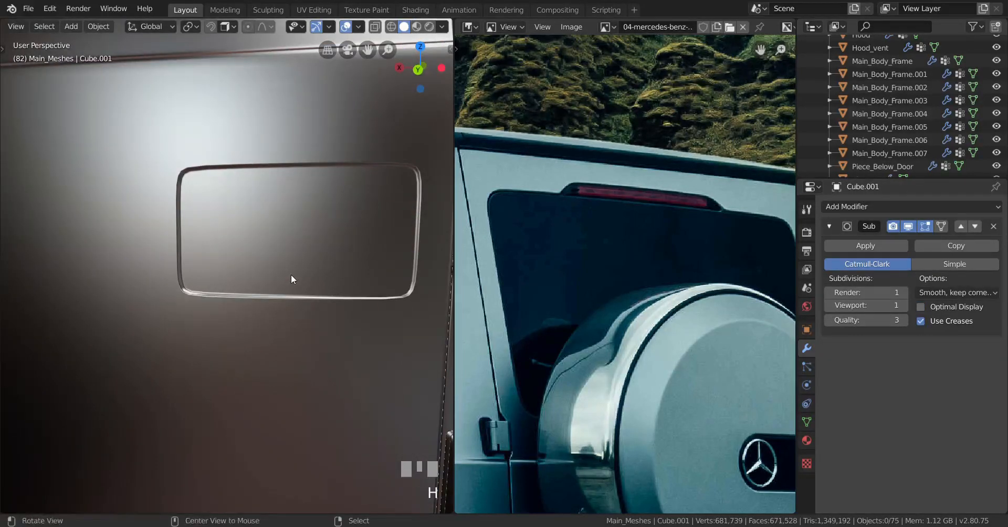
{"action": "key", "text": "alt+h"}
Open the Trunk mesh for editing and inspect the handle recess from the back in wireframe.
{"action": "right_click", "coordinate": [274, 301]}
{"action": "key", "text": "Tab"}
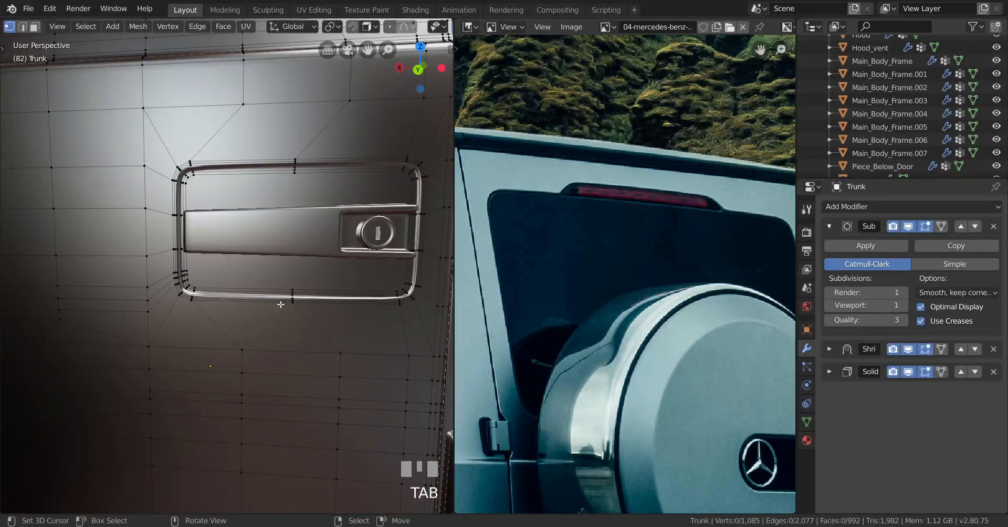
{"action": "key", "text": "KP_1"}
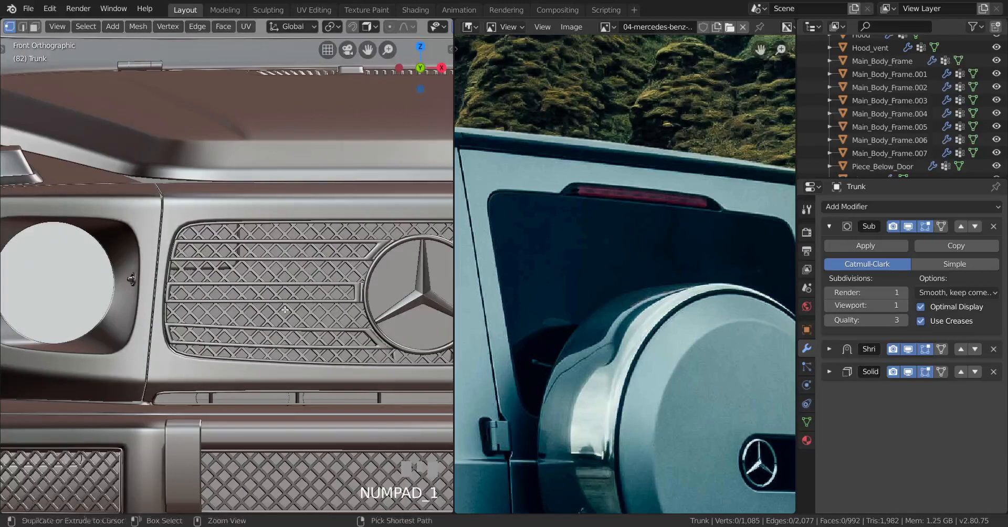
{"action": "key", "text": "ctrl+KP_1"}
{"action": "scroll", "coordinate": [286, 308], "scroll_direction": "up", "scroll_amount": 2}
{"action": "middle_click_drag", "start_coordinate": [386, 246], "coordinate": [319, 336], "text": "shift"}
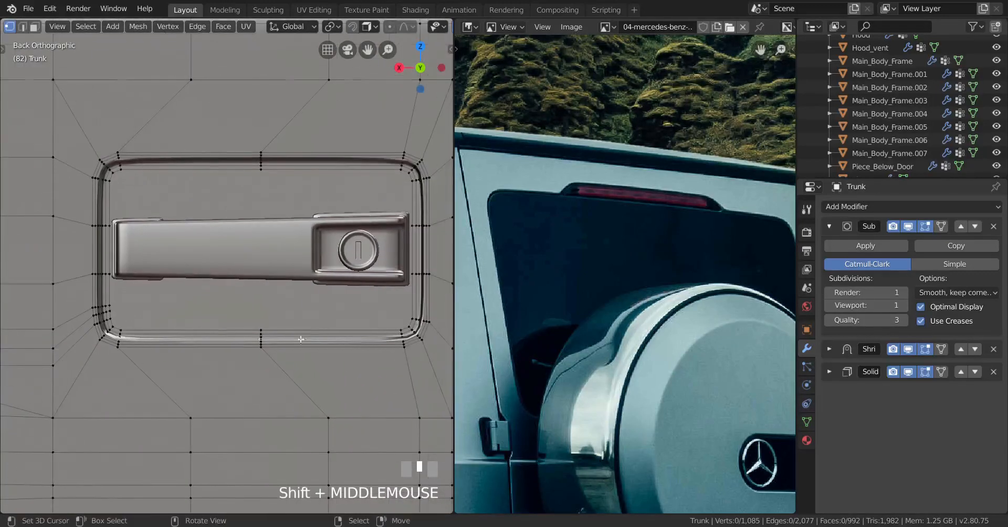
{"action": "scroll", "coordinate": [318, 336], "scroll_direction": "down", "scroll_amount": 2}
{"action": "scroll", "coordinate": [319, 335], "scroll_direction": "up", "scroll_amount": 2}
{"action": "scroll", "coordinate": [318, 335], "scroll_direction": "up", "scroll_amount": 3}
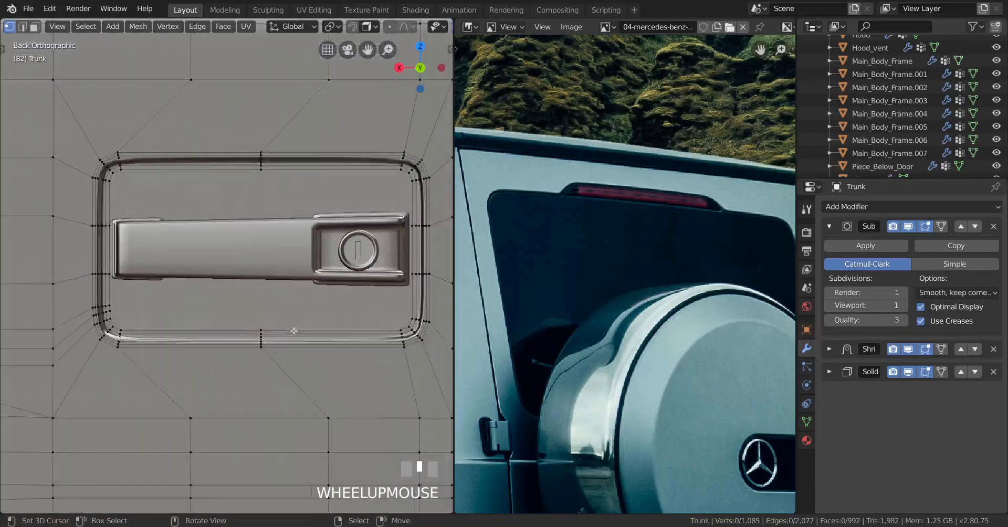
{"action": "key", "text": "z"}
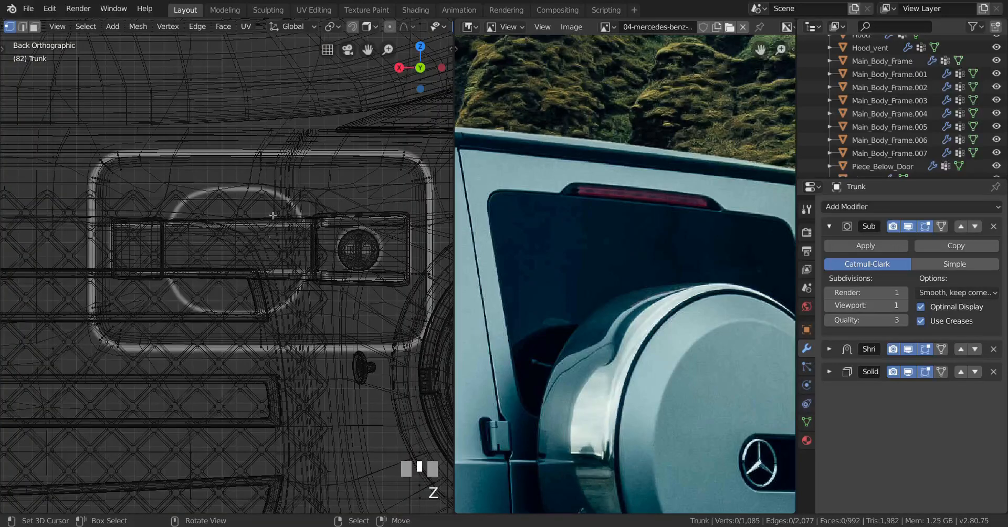
Examine the rear of the car in the reference photo and browse the G Wagon image folder for a view of the trunk handle.
{"action": "scroll", "coordinate": [581, 350], "scroll_direction": "down", "scroll_amount": 4}
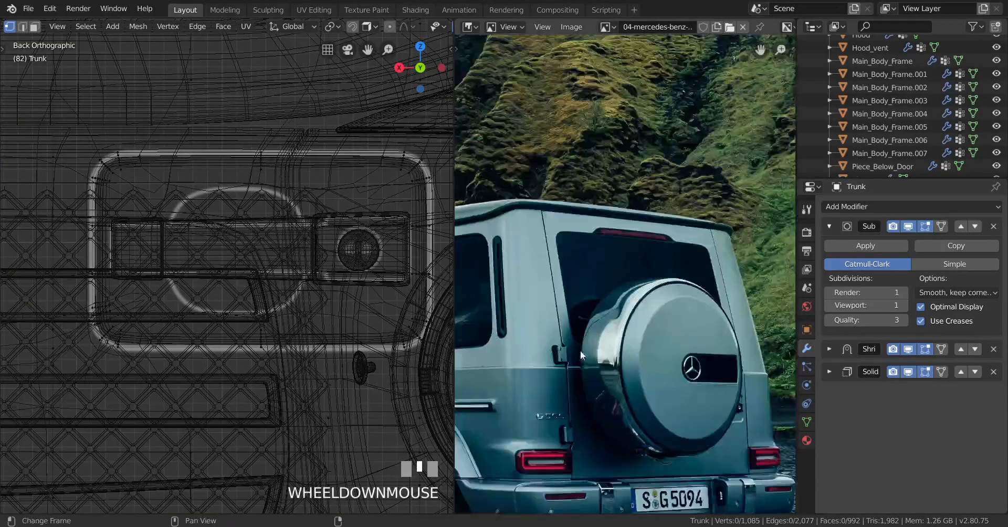
{"action": "middle_click_drag", "start_coordinate": [581, 351], "coordinate": [577, 304]}
{"action": "scroll", "coordinate": [583, 325], "scroll_direction": "up", "scroll_amount": 4}
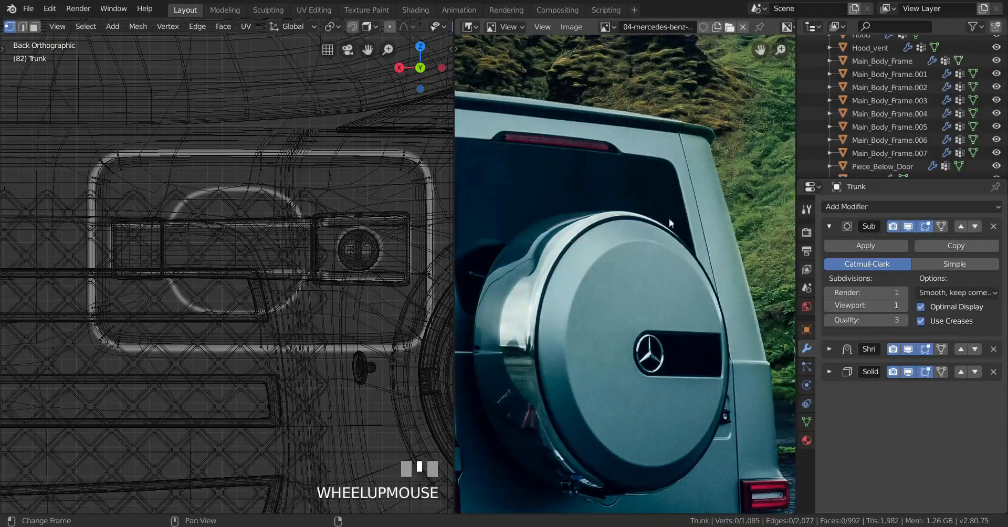
{"action": "left_click", "coordinate": [729, 27]}
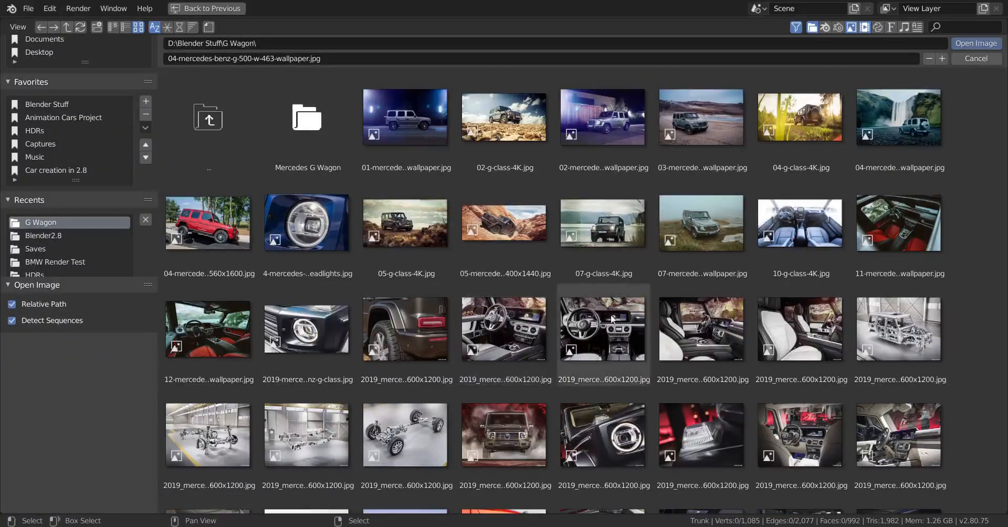
{"action": "scroll", "coordinate": [691, 259], "scroll_direction": "down", "scroll_amount": 3}
{"action": "scroll", "coordinate": [691, 260], "scroll_direction": "down", "scroll_amount": 5}
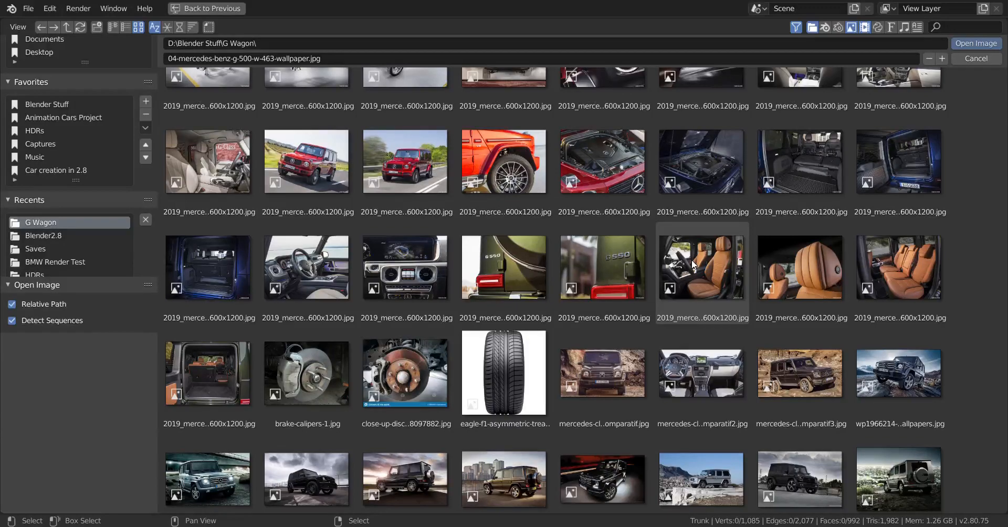
{"action": "scroll", "coordinate": [692, 263], "scroll_direction": "down", "scroll_amount": 3}
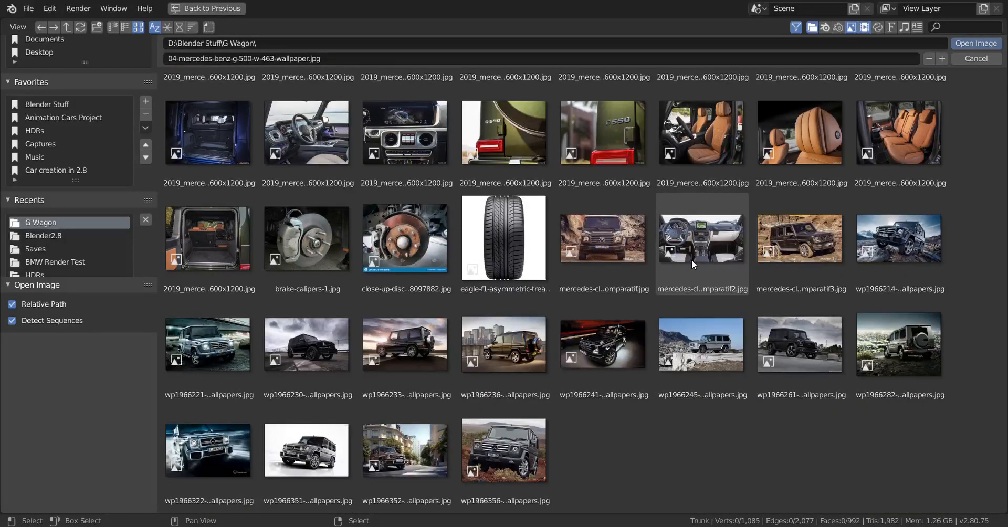
{"action": "scroll", "coordinate": [691, 259], "scroll_direction": "up", "scroll_amount": 12}
{"action": "scroll", "coordinate": [693, 264], "scroll_direction": "up", "scroll_amount": 2}
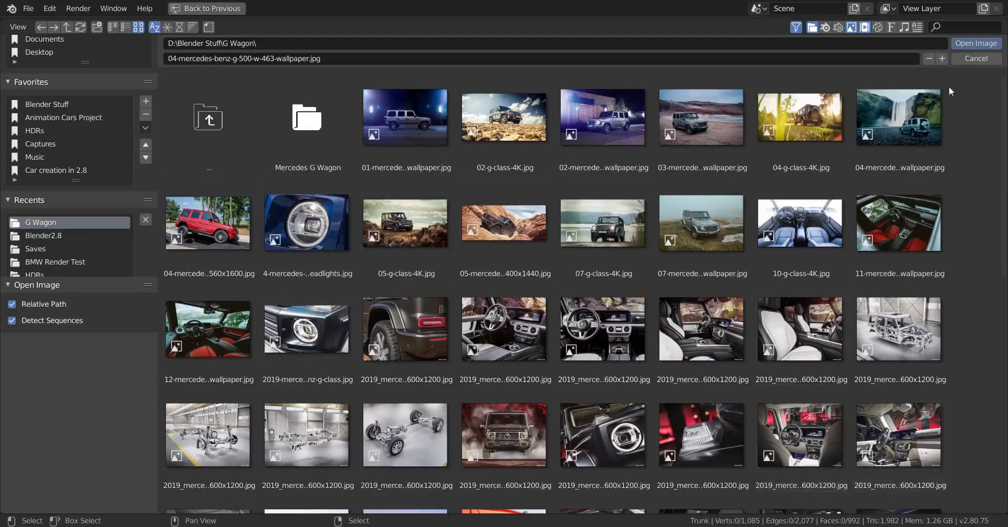
{"action": "left_click", "coordinate": [992, 63]}
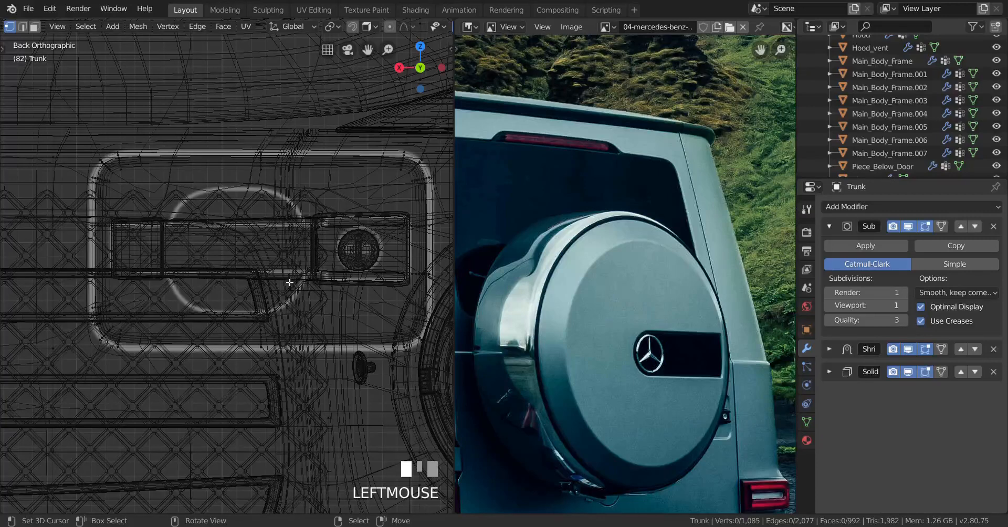
Select the flat face of the trunk recess behind the handle in solid view and snap the 3D cursor to it.
{"action": "scroll", "coordinate": [289, 282], "scroll_direction": "down", "scroll_amount": 2}
{"action": "scroll", "coordinate": [289, 283], "scroll_direction": "up", "scroll_amount": 1}
{"action": "key", "text": "shift+z"}
{"action": "right_click", "coordinate": [245, 196], "text": "alt"}
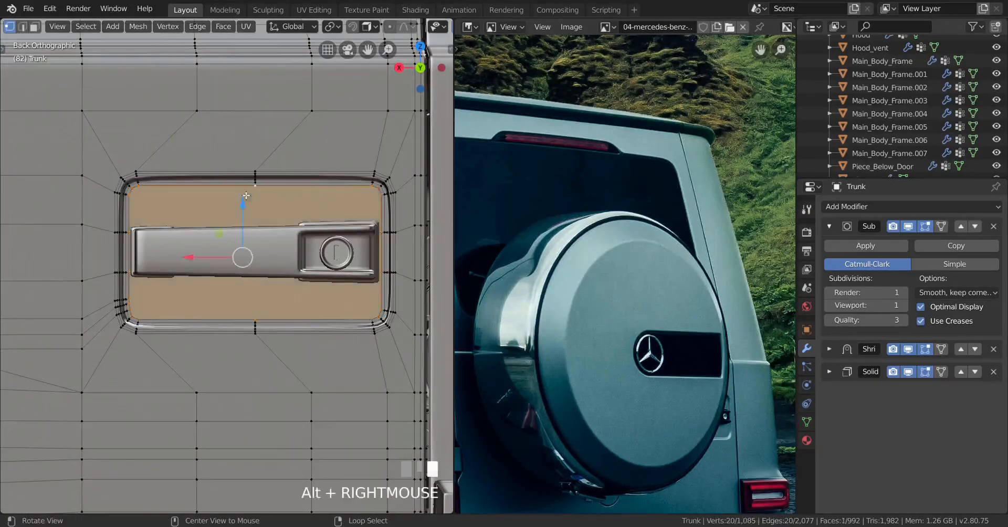
{"action": "key", "text": "shift+s"}
{"action": "scroll", "coordinate": [302, 283], "scroll_direction": "down", "scroll_amount": 1}
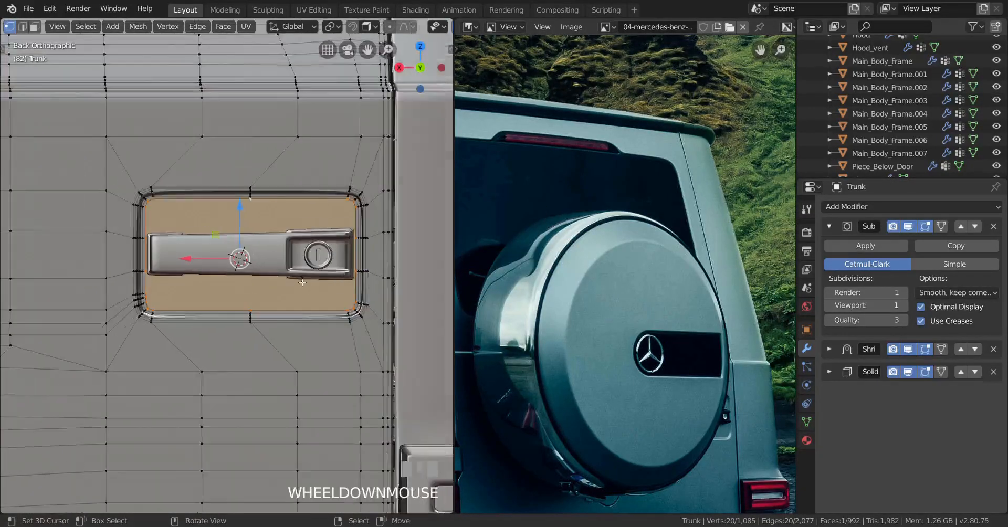
{"action": "scroll", "coordinate": [247, 279], "scroll_direction": "up", "scroll_amount": 2}
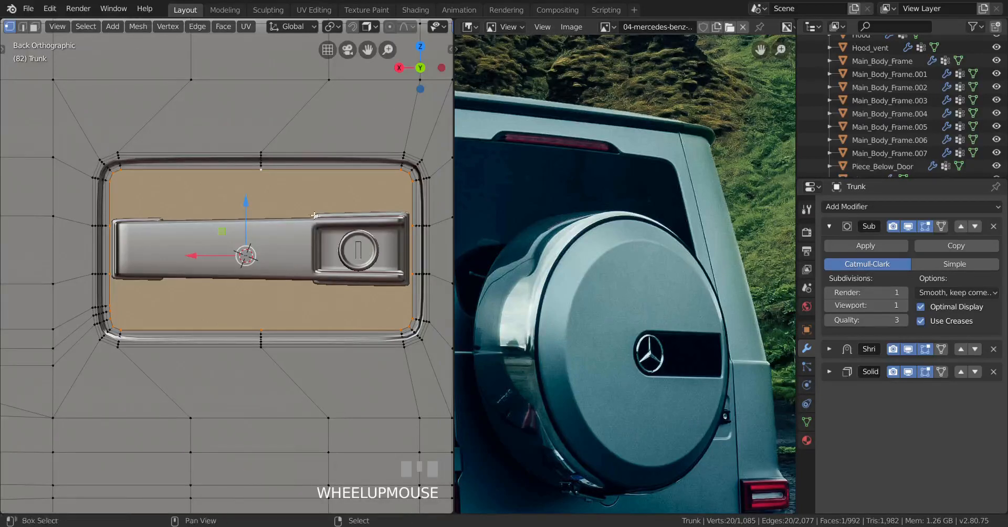
Add a 20-vertex circle to the Trunk mesh at the 3D cursor in the handle recess.
{"action": "key", "text": "shift+a"}
{"action": "scroll", "coordinate": [278, 240], "scroll_direction": "down", "scroll_amount": 5}
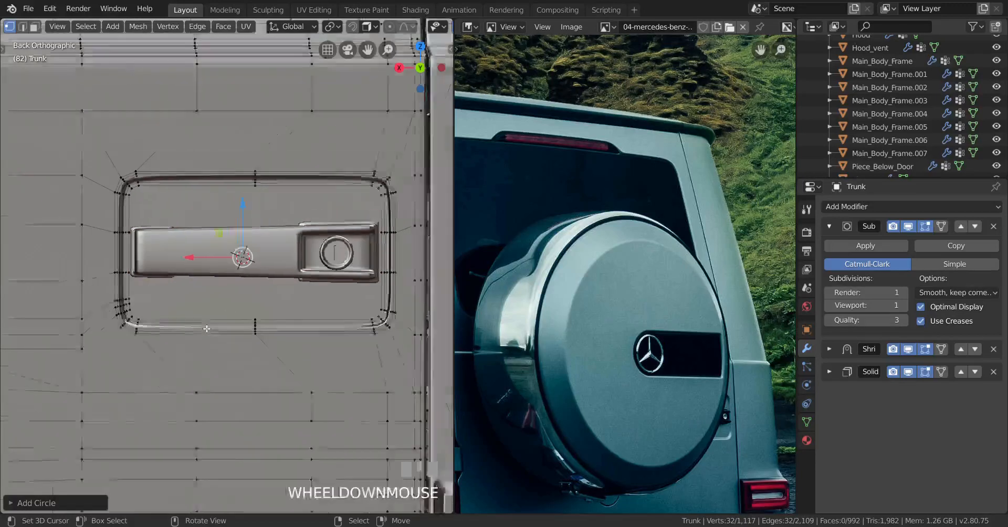
{"action": "left_click", "coordinate": [7, 505]}
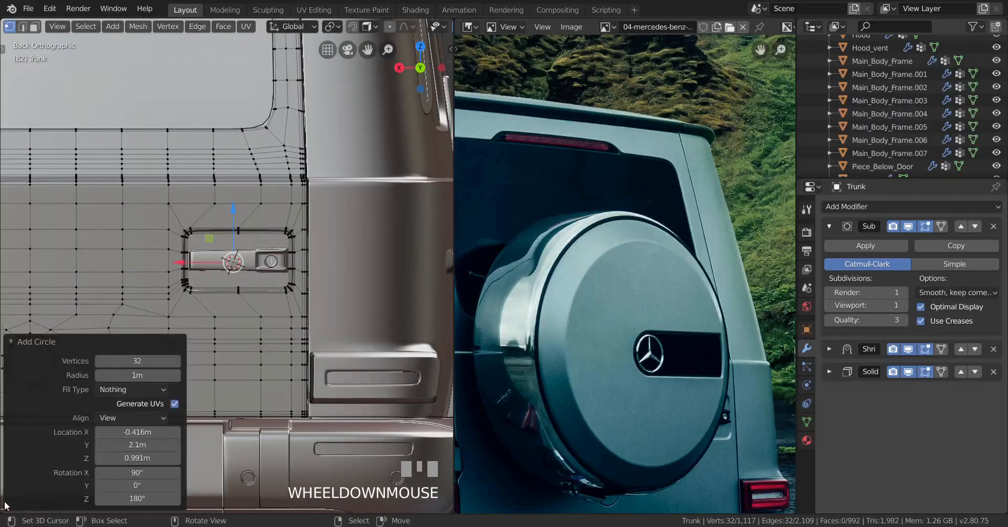
{"action": "left_click", "coordinate": [156, 364]}
{"action": "type", "text": "20"}
{"action": "left_click", "coordinate": [157, 365]}
{"action": "left_click", "coordinate": [11, 342]}
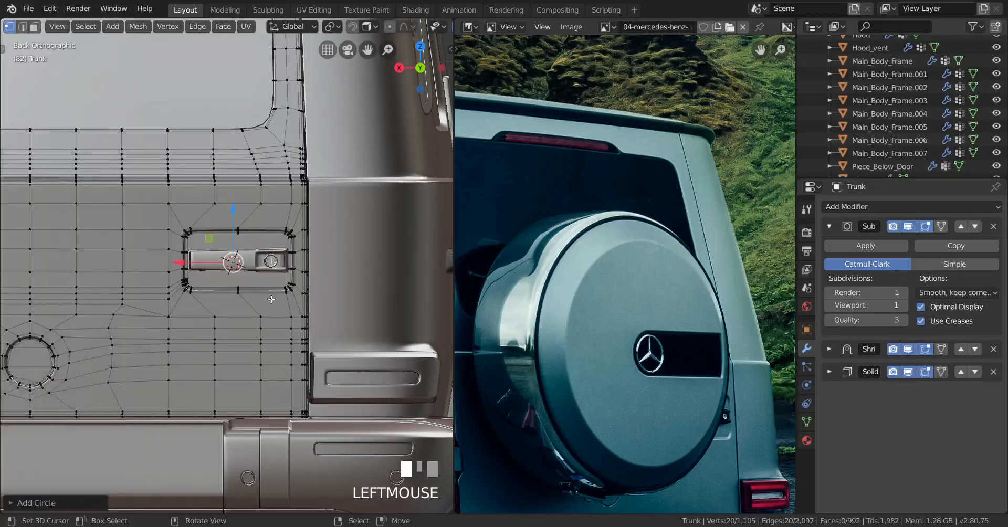
Scale the new circle down so it fits inside the trunk's handle recess.
{"action": "scroll", "coordinate": [295, 302], "scroll_direction": "down", "scroll_amount": 5}
{"action": "key", "text": "s"}
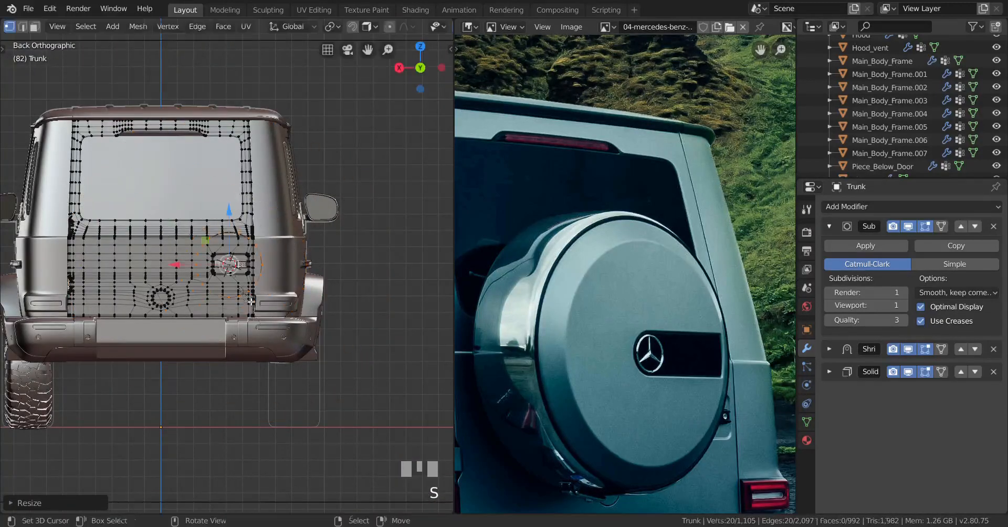
{"action": "scroll", "coordinate": [282, 330], "scroll_direction": "up", "scroll_amount": 8}
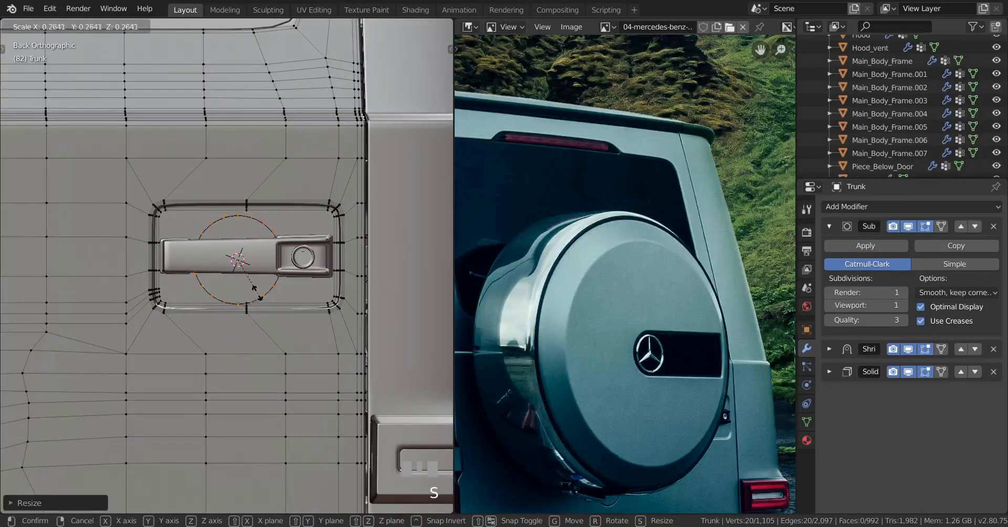
{"action": "left_click", "coordinate": [254, 292]}
Fine-tune the circle's size in wireframe against the rounded outline behind the trunk handle.
{"action": "key", "text": "z"}
{"action": "left_click", "coordinate": [55, 293]}
{"action": "scroll", "coordinate": [337, 371], "scroll_direction": "up", "scroll_amount": 3}
{"action": "key", "text": "s"}
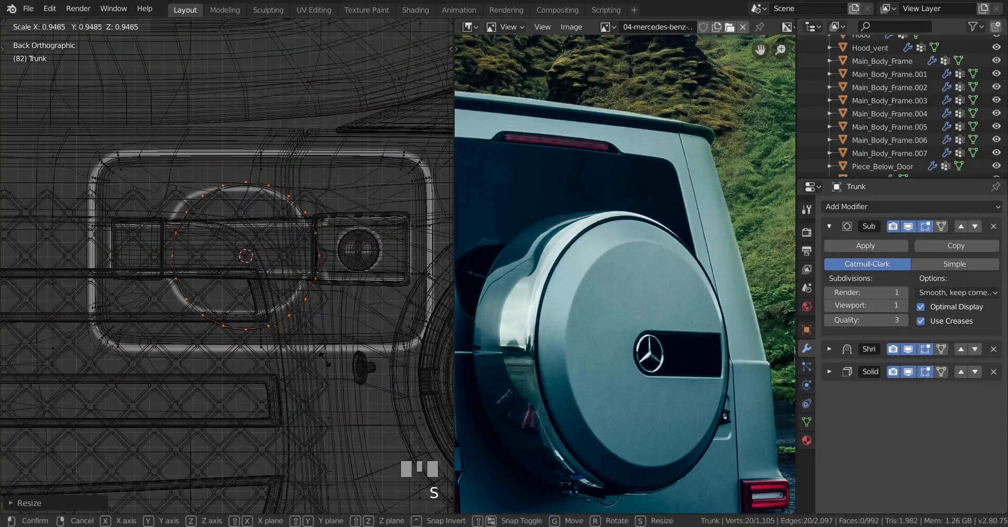
{"action": "left_click", "coordinate": [326, 360]}
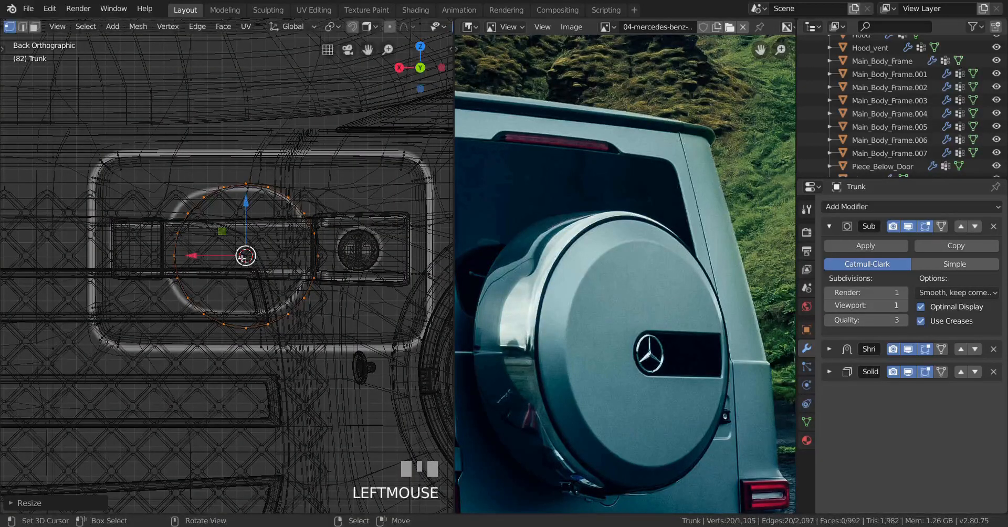
{"action": "scroll", "coordinate": [336, 357], "scroll_direction": "up", "scroll_amount": 2}
{"action": "key", "text": "s"}
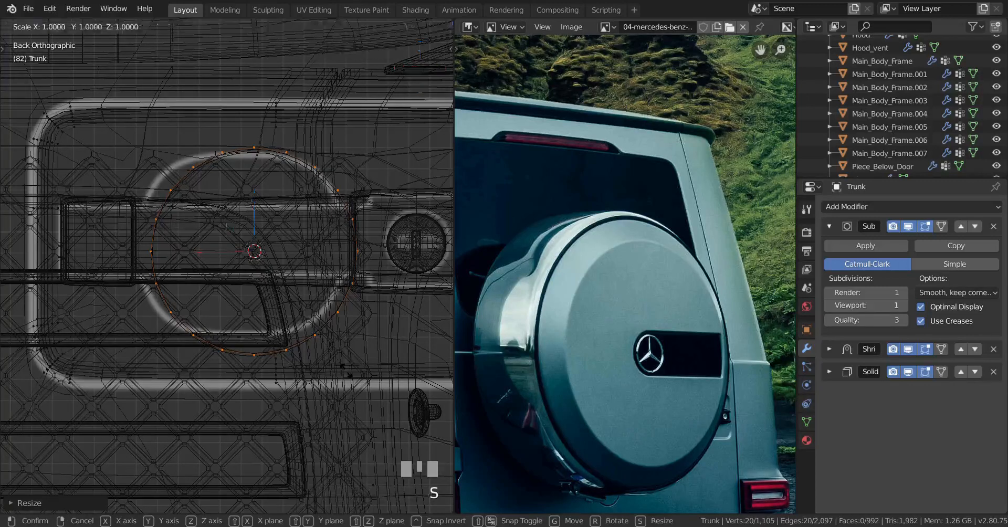
{"action": "left_click", "coordinate": [353, 377]}
Move the circle along X and slightly up along Z to centre it on the rounded outline.
{"action": "right_click", "coordinate": [202, 251]}
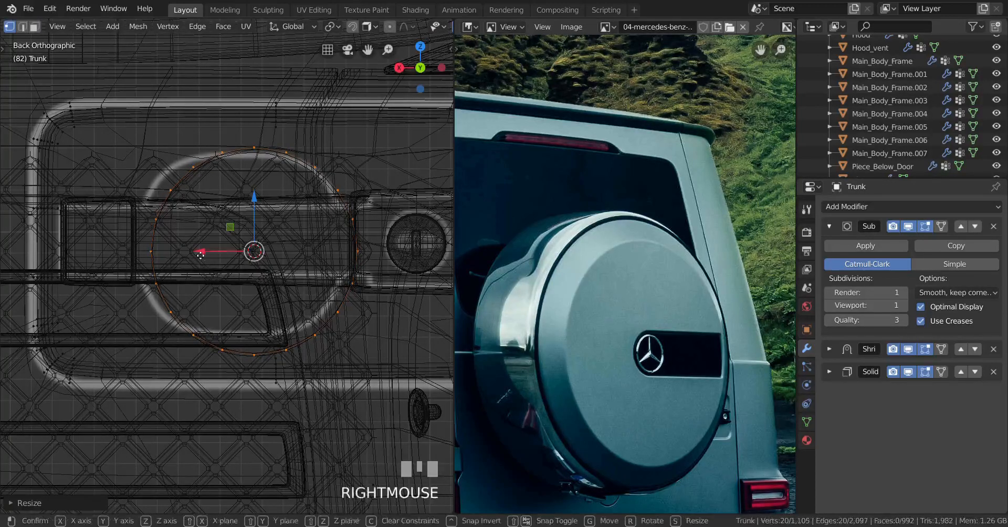
{"action": "left_click_drag", "start_coordinate": [202, 251], "coordinate": [191, 244]}
{"action": "left_click", "coordinate": [176, 230]}
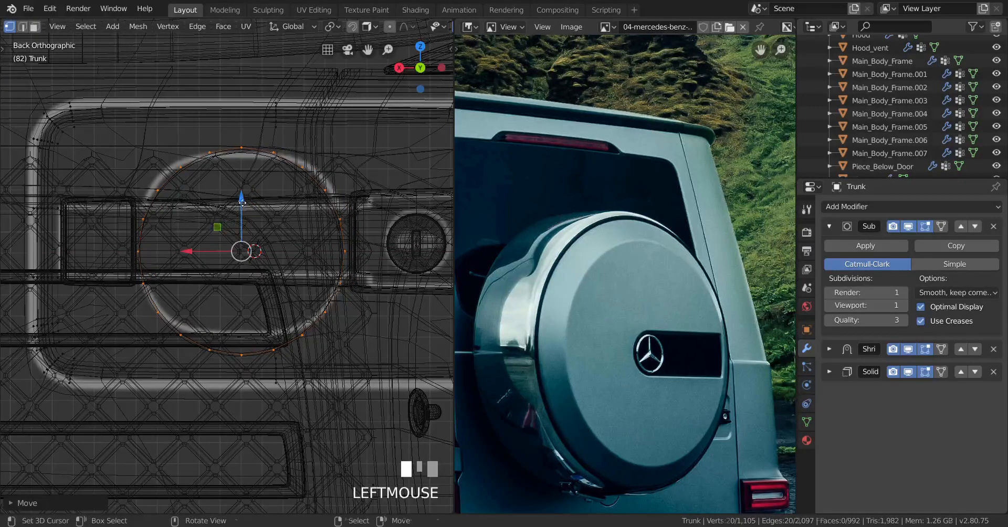
{"action": "left_click_drag", "start_coordinate": [242, 201], "coordinate": [246, 157]}
Try to scale the circle along Z to match the height of the rounded outline.
{"action": "key", "text": "s"}
{"action": "key", "text": "z"}
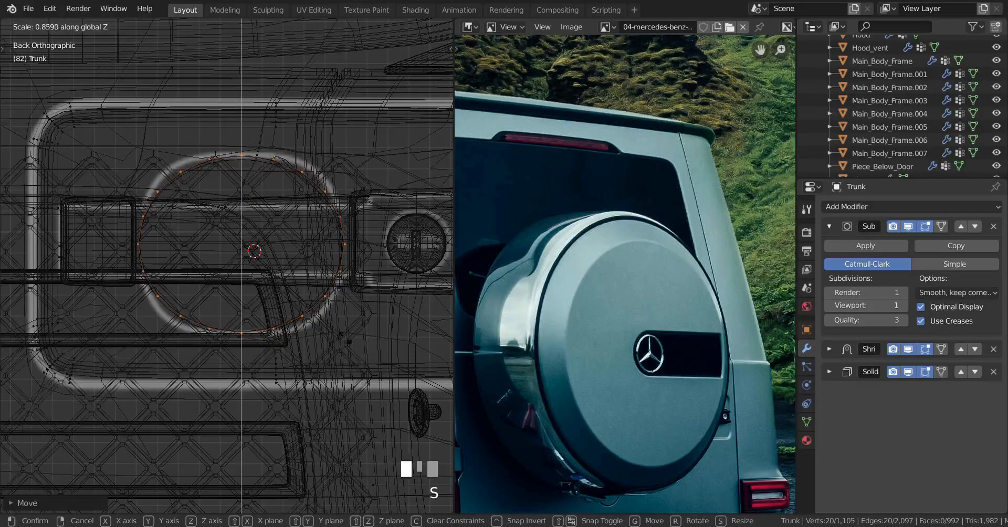
{"action": "left_click", "coordinate": [349, 342]}
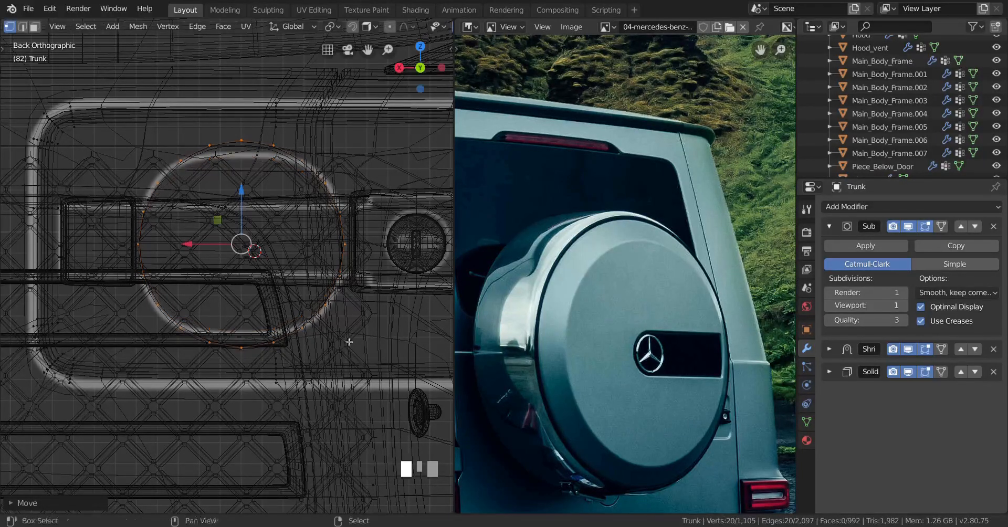
Scale the circle very slightly down to match the rounded outline behind the trunk handle and return to solid shading.
{"action": "scroll", "coordinate": [299, 345], "scroll_direction": "down", "scroll_amount": 2}
{"action": "scroll", "coordinate": [299, 345], "scroll_direction": "up", "scroll_amount": 1}
{"action": "key", "text": "s"}
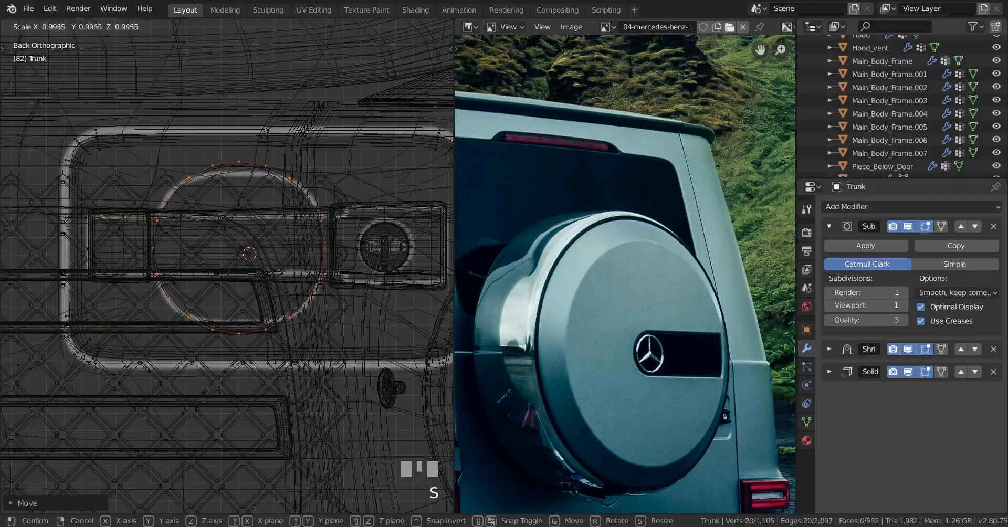
{"action": "left_click", "coordinate": [321, 353]}
{"action": "key", "text": "z"}
Hide the trunk door handle object and resume editing the trunk mesh in back view.
{"action": "mouse_move", "coordinate": [345, 362]}
{"action": "middle_mouse_down"}
{"action": "mouse_move", "coordinate": [333, 388]}
{"action": "mouse_move", "coordinate": [280, 383]}
{"action": "mouse_move", "coordinate": [300, 384]}
{"action": "middle_mouse_up"}
{"action": "key", "text": "Tab"}
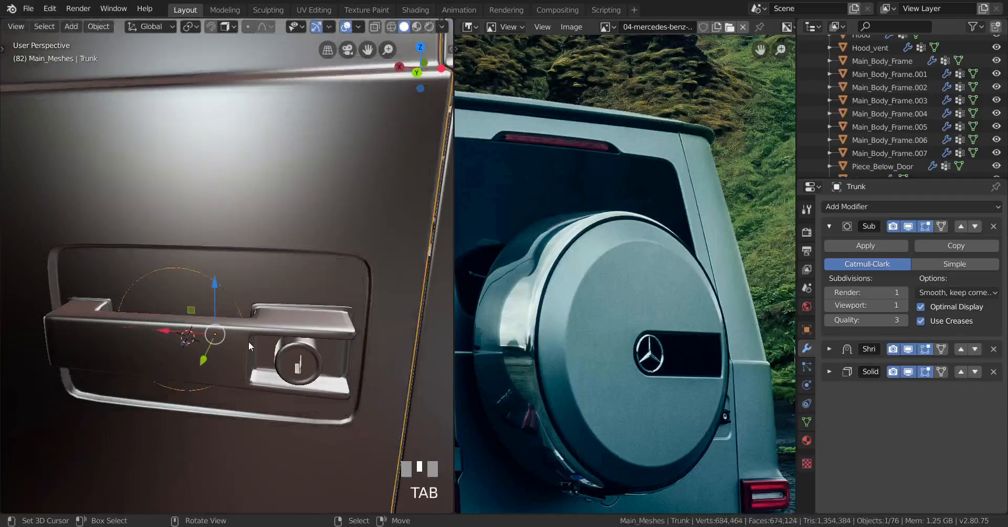
{"action": "right_click", "coordinate": [257, 342]}
{"action": "key", "text": "h"}
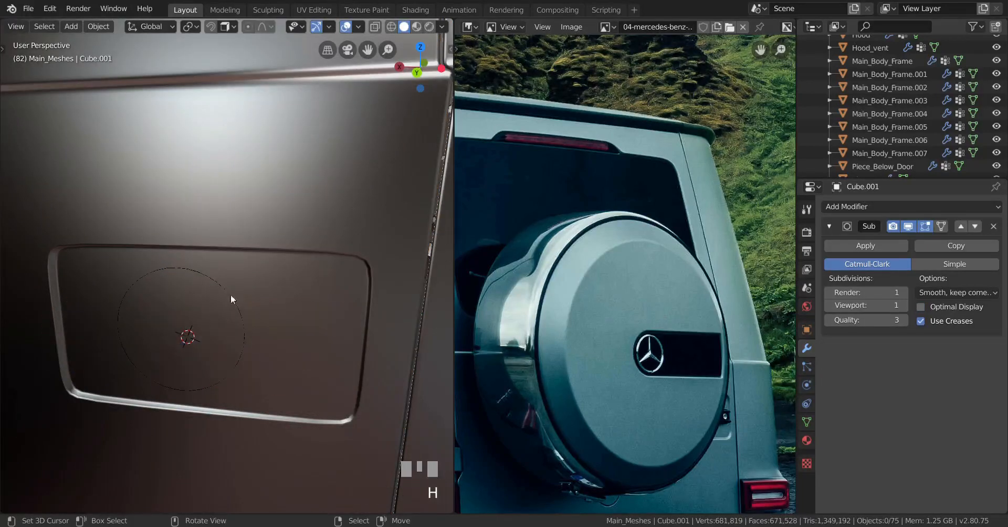
{"action": "right_click", "coordinate": [198, 273]}
{"action": "key", "text": "Tab"}
{"action": "key", "text": "ctrl+KP_1"}
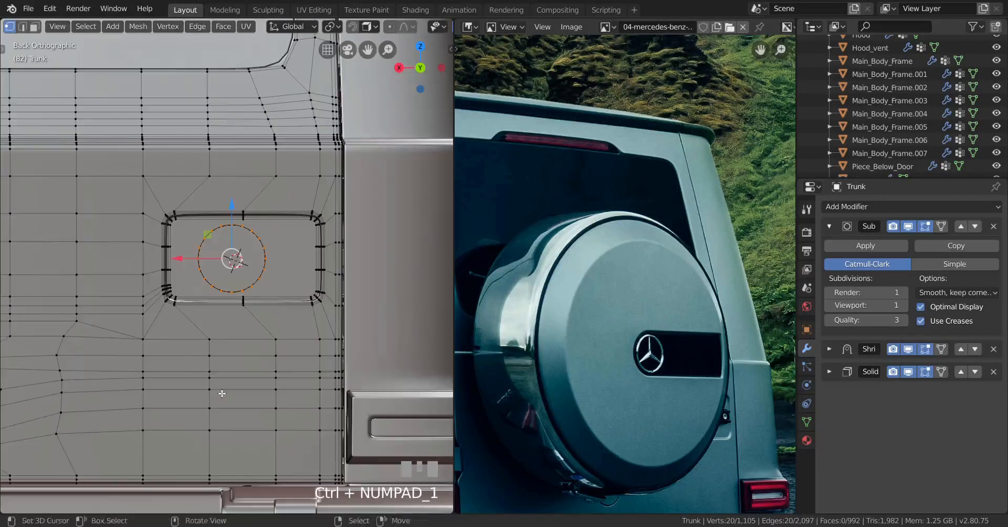
Project the circle's vertices onto the flat recess surface using face snapping with individual elements projected.
{"action": "scroll", "coordinate": [218, 396], "scroll_direction": "up", "scroll_amount": 3}
{"action": "middle_click_drag", "start_coordinate": [375, 142], "coordinate": [343, 153], "text": "shift"}
{"action": "left_click", "coordinate": [375, 27]}
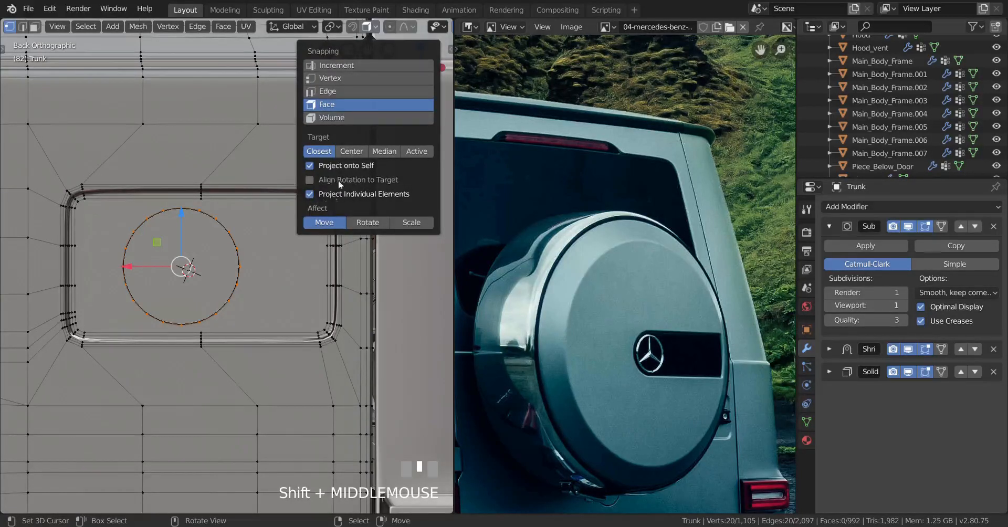
{"action": "left_click", "coordinate": [321, 363]}
{"action": "key", "text": "g"}
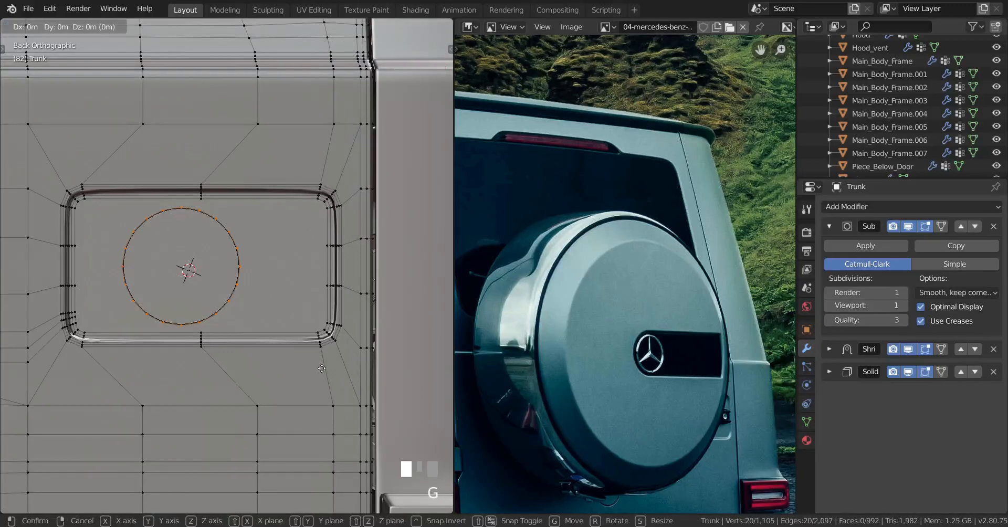
{"action": "left_click", "coordinate": [322, 369]}
{"action": "middle_click_drag", "start_coordinate": [295, 391], "coordinate": [253, 399]}
{"action": "scroll", "coordinate": [263, 408], "scroll_direction": "down", "scroll_amount": 5}
{"action": "scroll", "coordinate": [221, 403], "scroll_direction": "up", "scroll_amount": 3}
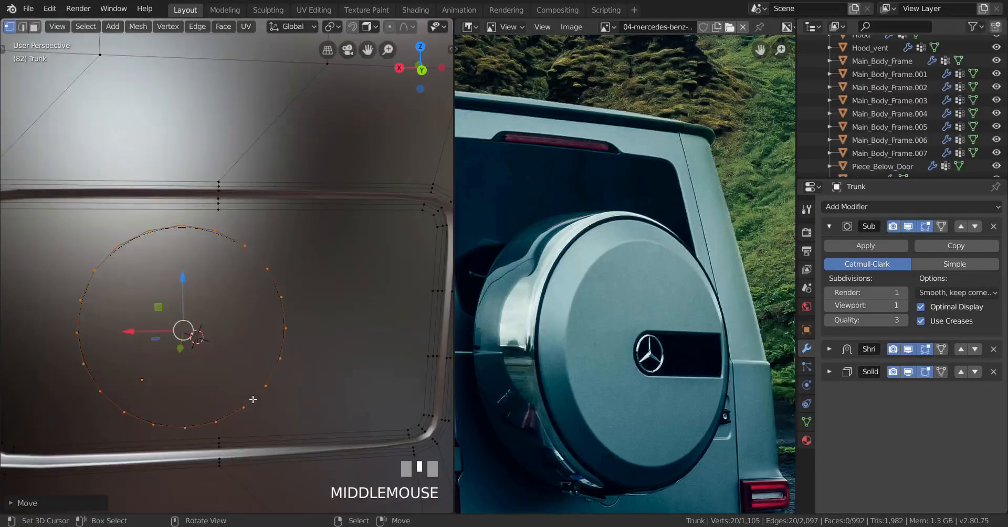
Delete the flat face that closes the handle recess behind the circle.
{"action": "key", "text": "ctrl+KP_1"}
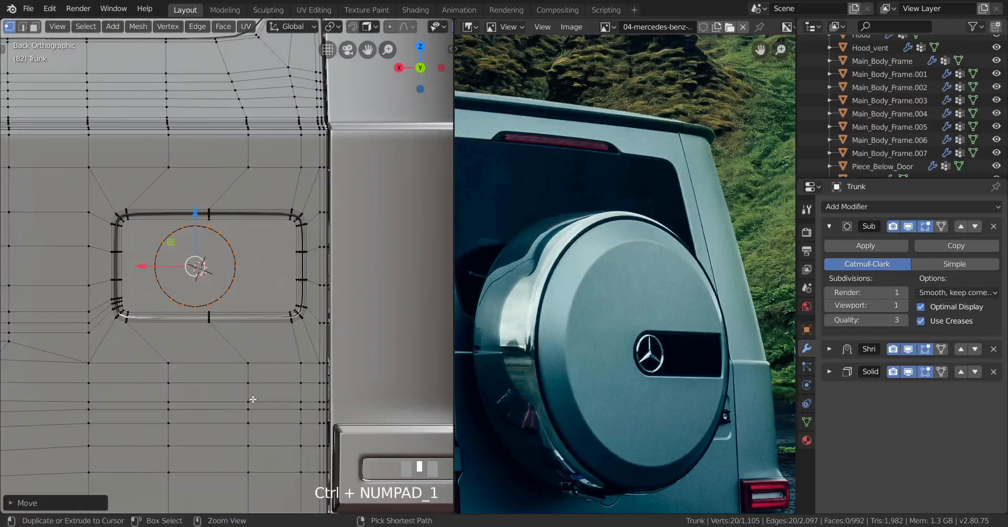
{"action": "scroll", "coordinate": [251, 348], "scroll_direction": "up", "scroll_amount": 3}
{"action": "scroll", "coordinate": [252, 348], "scroll_direction": "up", "scroll_amount": 1}
{"action": "right_click", "coordinate": [252, 347], "text": "alt"}
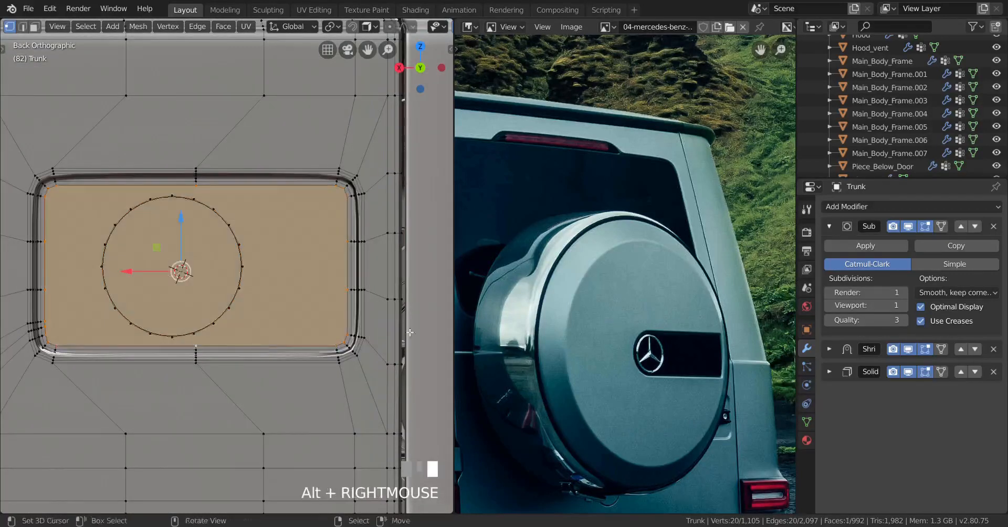
{"action": "key", "text": "x"}
{"action": "left_click", "coordinate": [351, 268]}
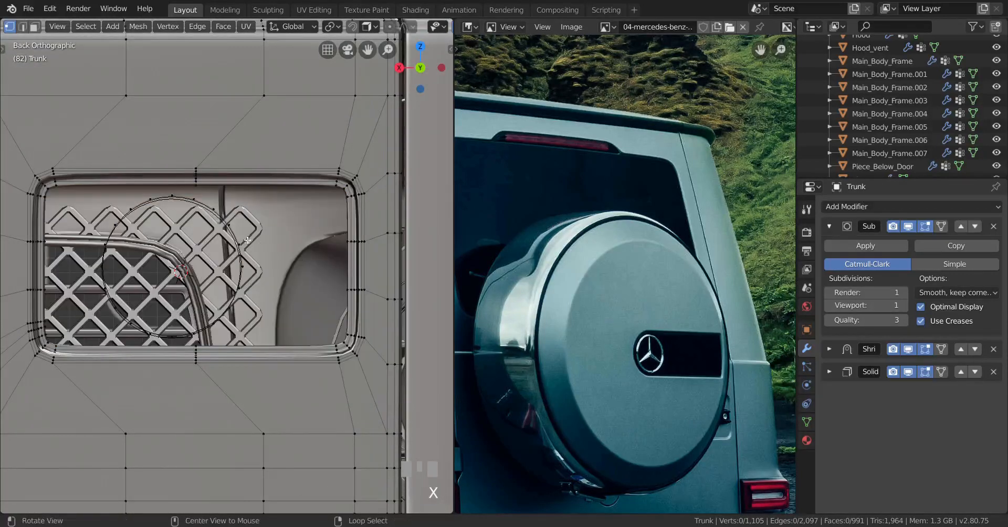
Bridge the circle's edge loop with the inner rectangular edge loop of the handle recess.
{"action": "right_click", "coordinate": [236, 228], "text": "alt"}
{"action": "right_click", "coordinate": [263, 212], "text": "alt+shift"}
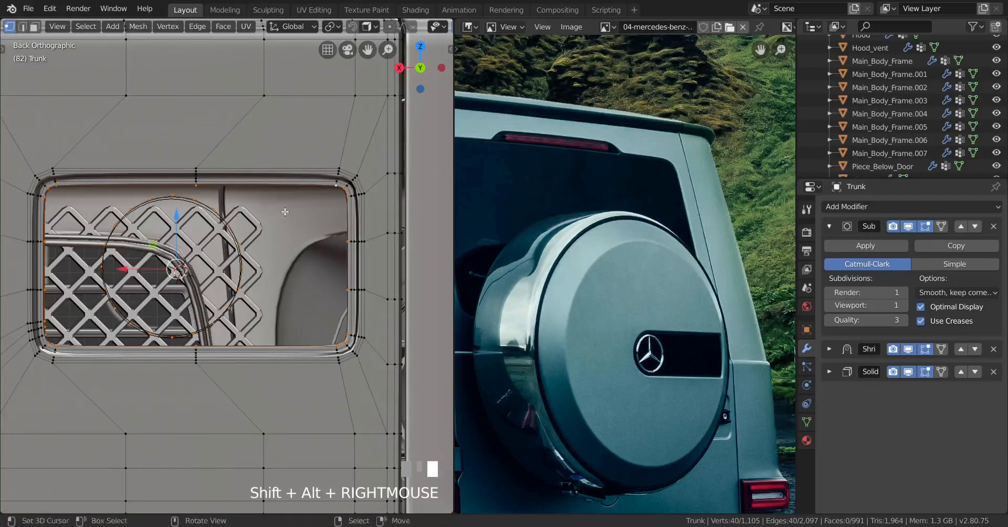
{"action": "key", "text": "F3"}
{"action": "type", "text": "brid"}
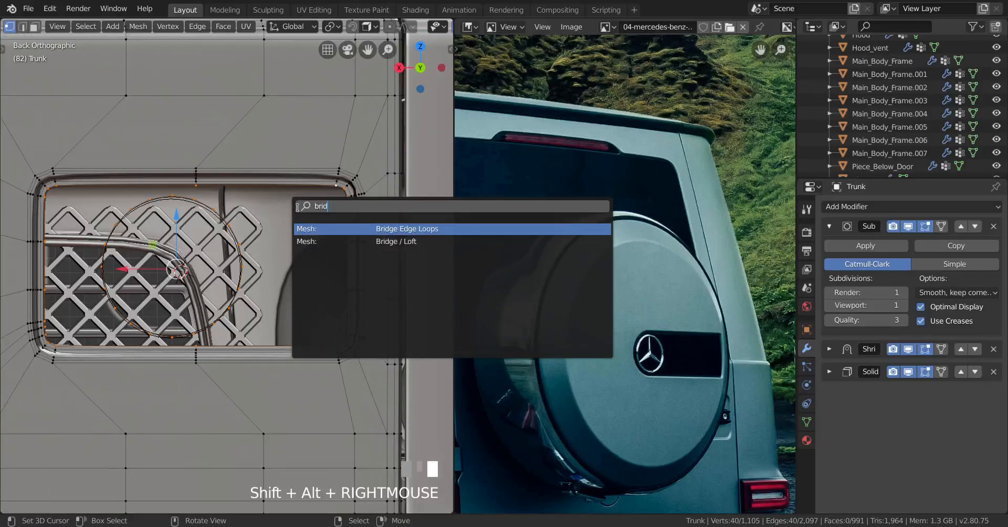
{"action": "left_click", "coordinate": [426, 229]}
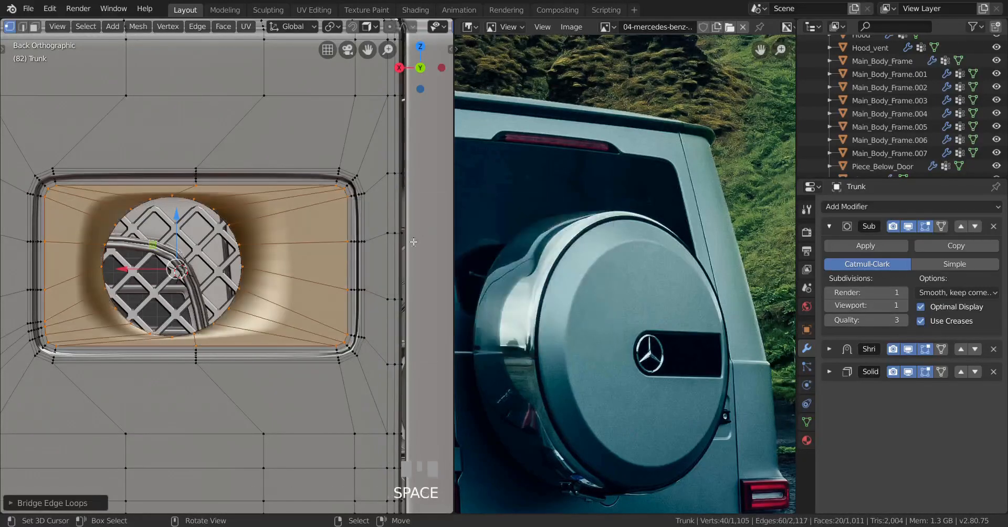
Select the round hole's edge loop and scale it up slightly.
{"action": "middle_click_drag", "start_coordinate": [231, 327], "coordinate": [291, 342]}
{"action": "scroll", "coordinate": [215, 344], "scroll_direction": "down", "scroll_amount": 5}
{"action": "middle_click_drag", "start_coordinate": [216, 345], "coordinate": [160, 345]}
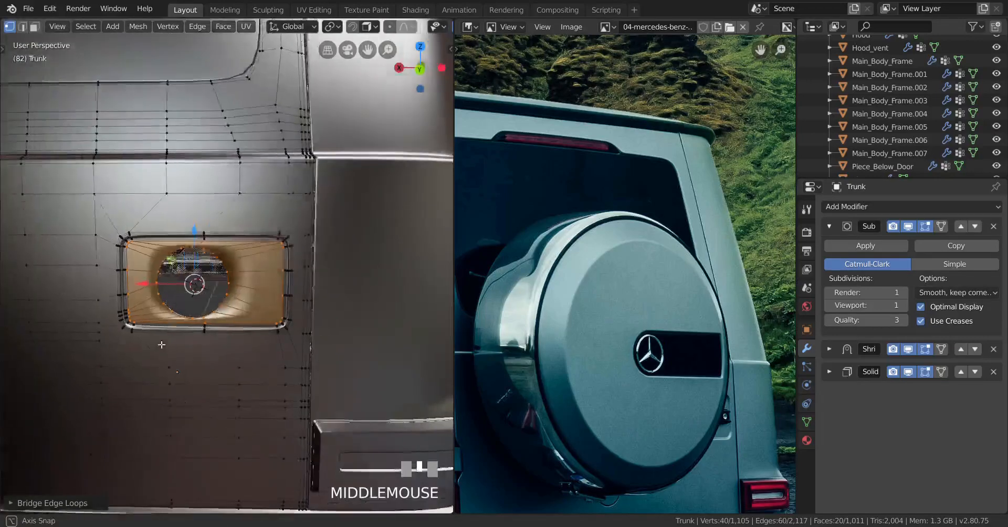
{"action": "scroll", "coordinate": [161, 346], "scroll_direction": "up", "scroll_amount": 6}
{"action": "scroll", "coordinate": [197, 341], "scroll_direction": "down", "scroll_amount": 4}
{"action": "scroll", "coordinate": [230, 329], "scroll_direction": "up", "scroll_amount": 3}
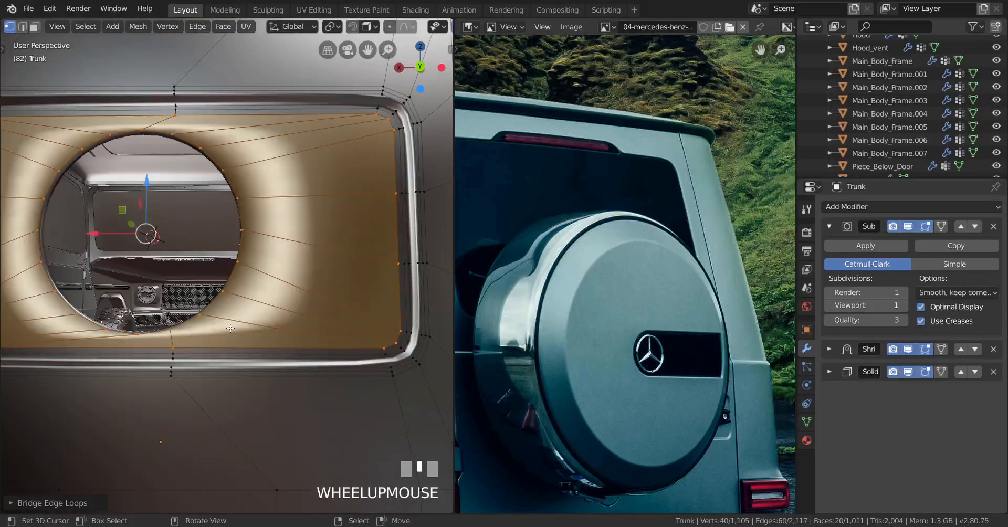
{"action": "right_click", "coordinate": [194, 325], "text": "alt"}
{"action": "key", "text": "s"}
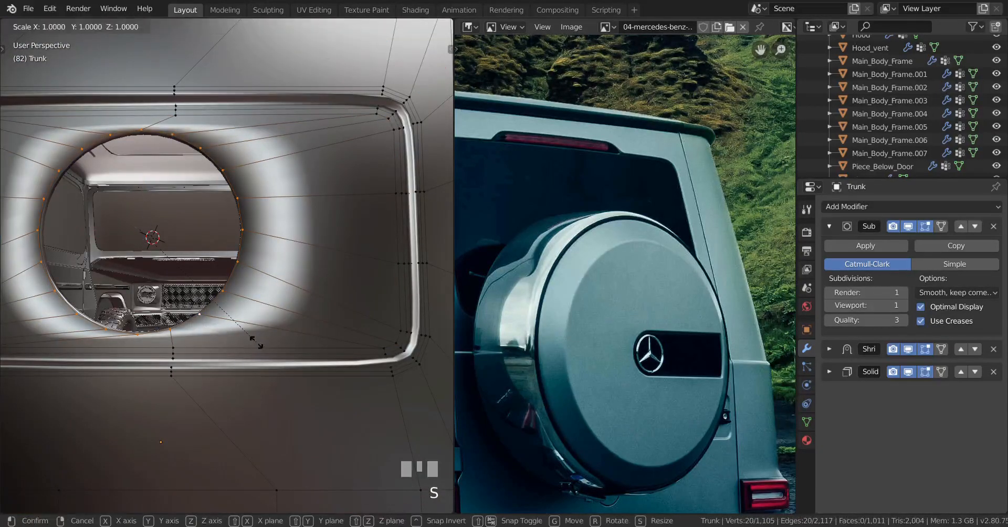
{"action": "left_click", "coordinate": [304, 382]}
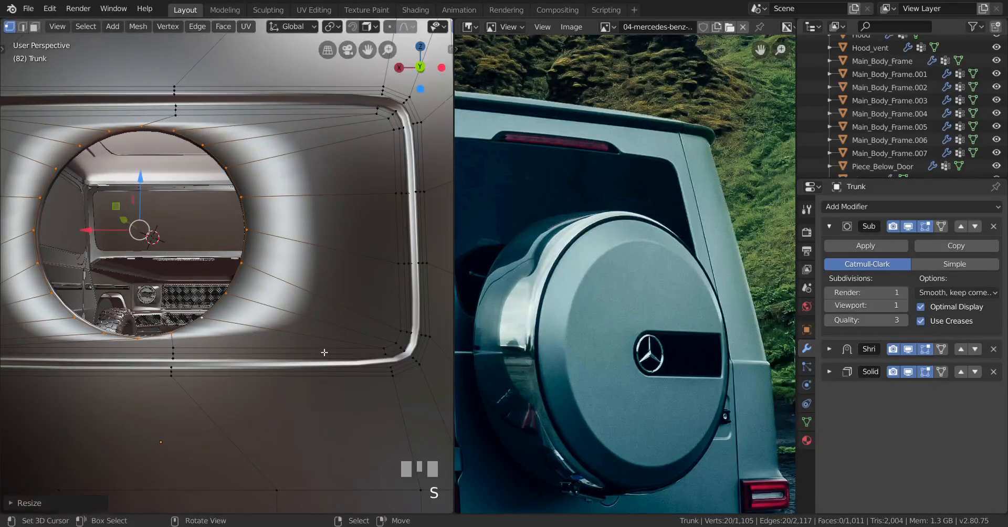
Fill the round hole with a face and inset it slightly to create a narrow rim.
{"action": "key", "text": "f"}
{"action": "key", "text": "i"}
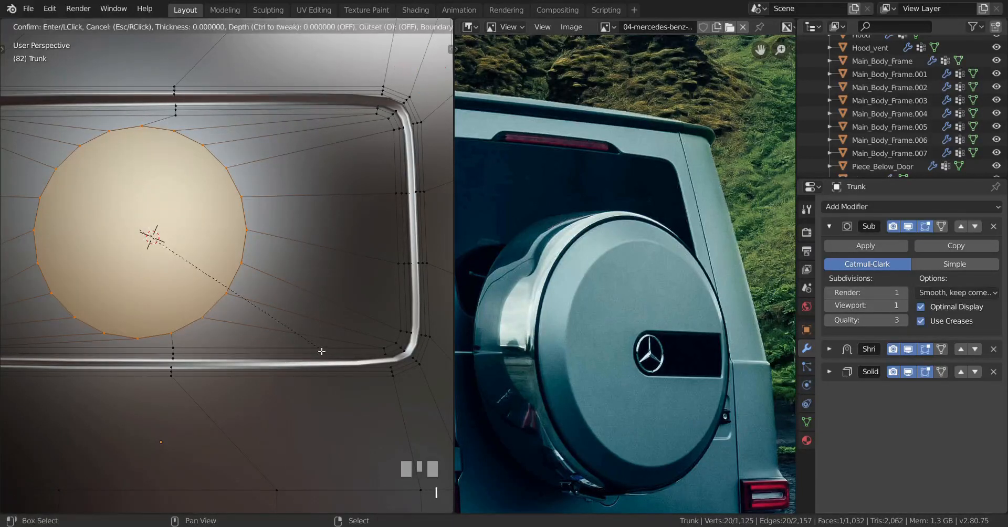
{"action": "left_click", "coordinate": [263, 304]}
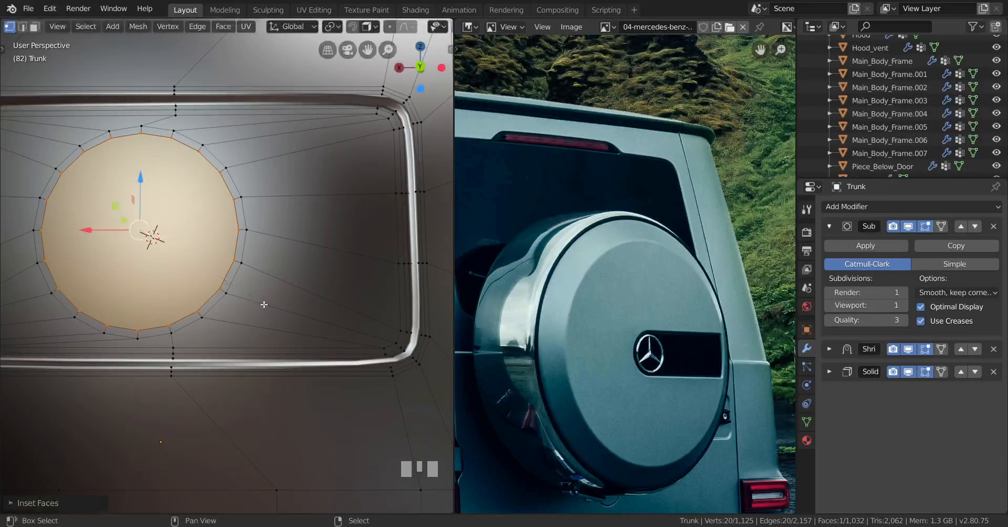
Delete the inner face of the inset circle and check the open hole in object mode.
{"action": "scroll", "coordinate": [264, 304], "scroll_direction": "down", "scroll_amount": 3}
{"action": "middle_click_drag", "start_coordinate": [265, 304], "coordinate": [285, 309]}
{"action": "key", "text": "ctrl+KP_1"}
{"action": "scroll", "coordinate": [266, 326], "scroll_direction": "up", "scroll_amount": 4}
{"action": "key", "text": "x"}
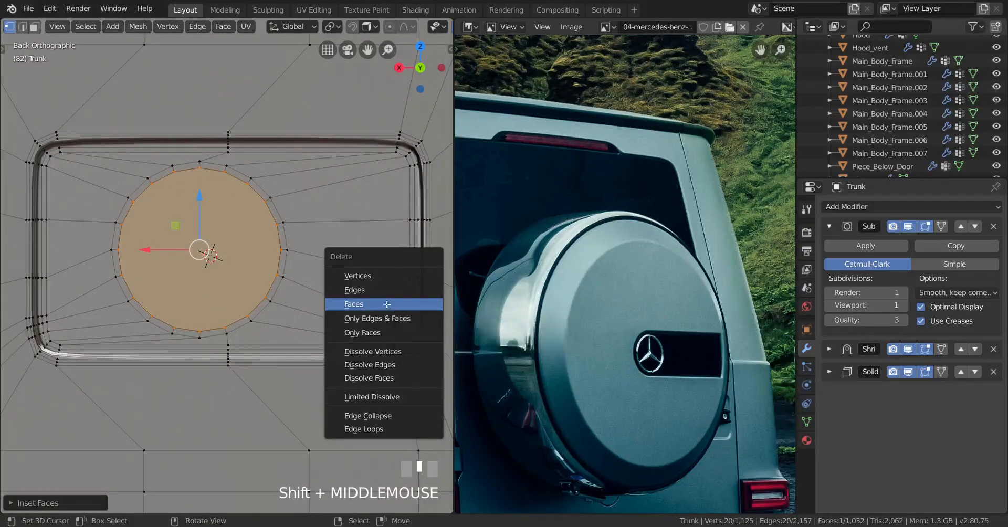
{"action": "left_click", "coordinate": [386, 303]}
{"action": "key", "text": "Tab"}
{"action": "scroll", "coordinate": [292, 281], "scroll_direction": "up", "scroll_amount": 1}
{"action": "scroll", "coordinate": [279, 272], "scroll_direction": "down", "scroll_amount": 3}
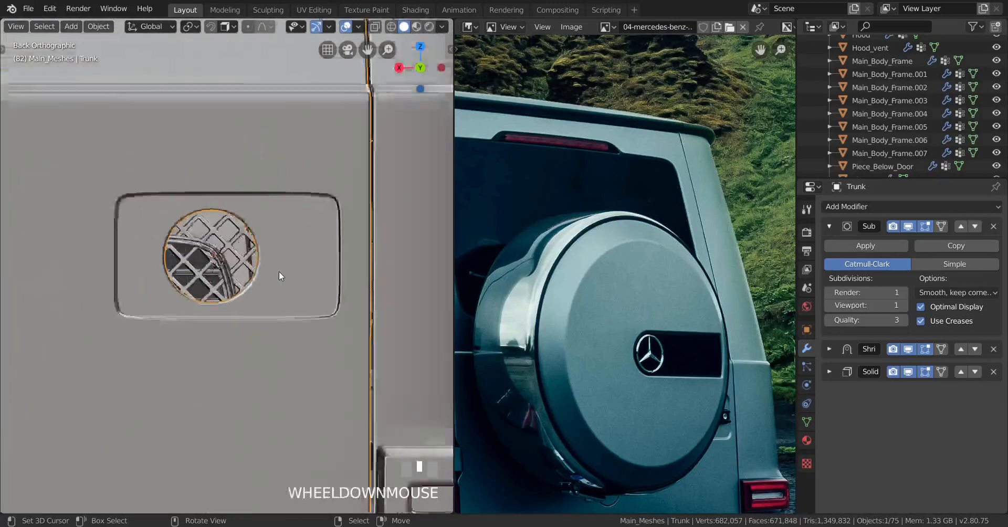
{"action": "scroll", "coordinate": [278, 266], "scroll_direction": "up", "scroll_amount": 2}
Select the hole's inner edge loop and snap the 3D cursor to its centre.
{"action": "key", "text": "Tab"}
{"action": "scroll", "coordinate": [277, 266], "scroll_direction": "up", "scroll_amount": 1}
{"action": "right_click", "coordinate": [307, 267], "text": "alt"}
{"action": "key", "text": "shift+s"}
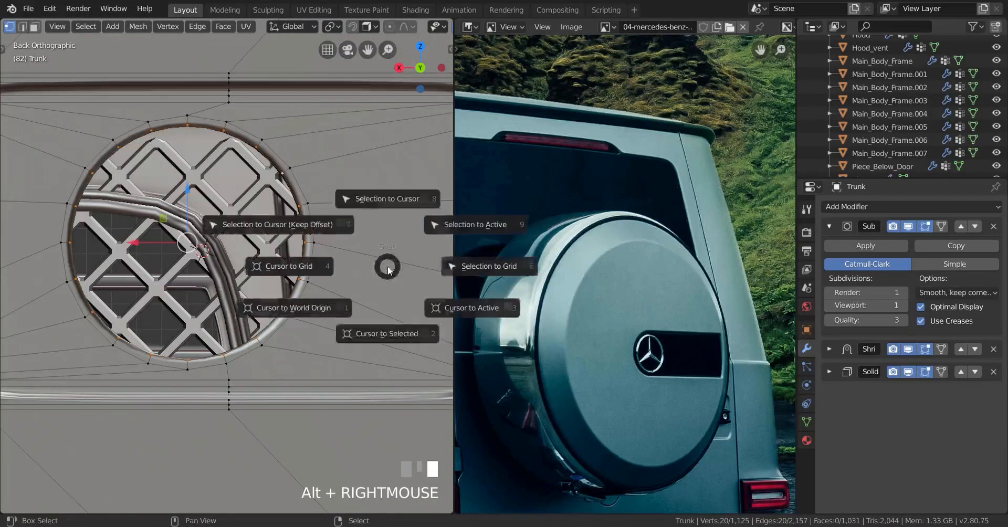
{"action": "left_click", "coordinate": [380, 339]}
{"action": "key", "text": "Tab"}
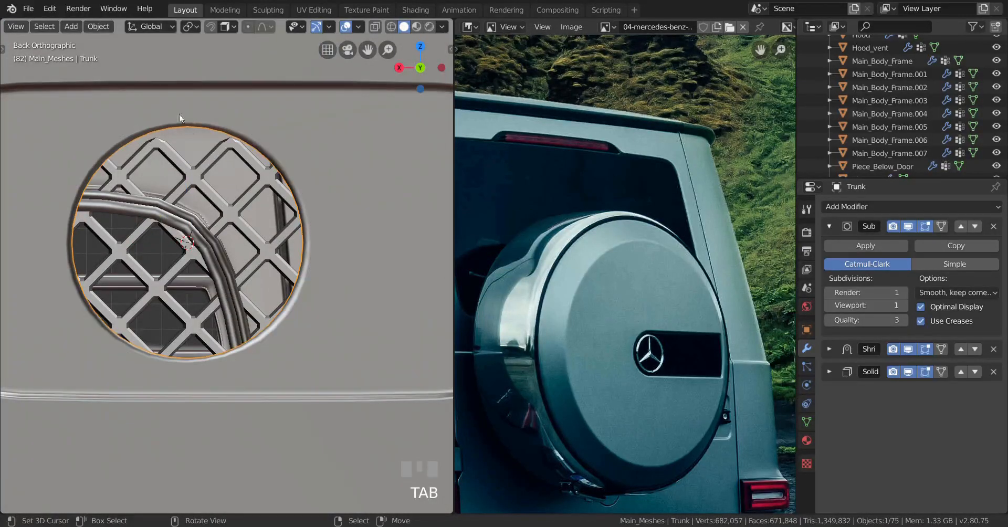
{"action": "key", "text": "Tab"}
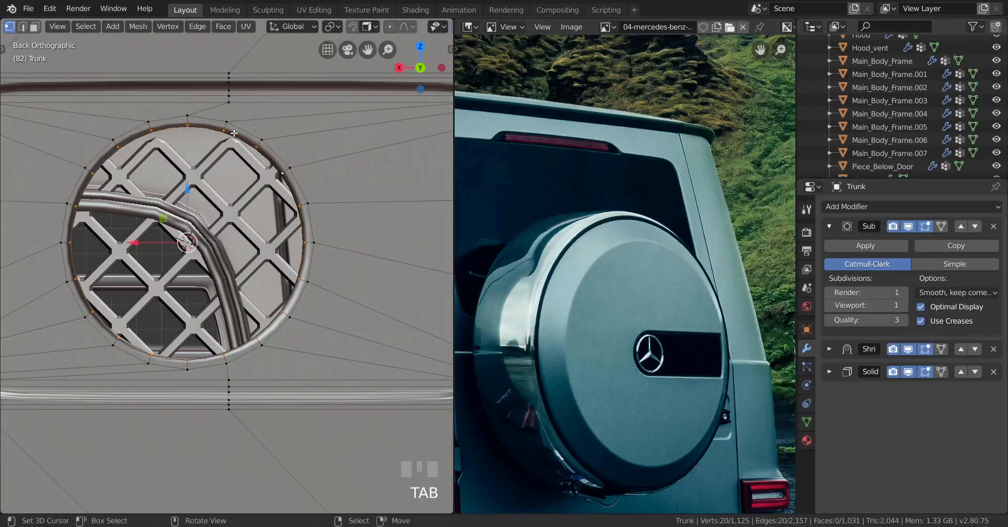
Add a UV sphere at the 3D cursor with 20 segments and 12 rings.
{"action": "scroll", "coordinate": [149, 242], "scroll_direction": "down", "scroll_amount": 3}
{"action": "key", "text": "shift+a"}
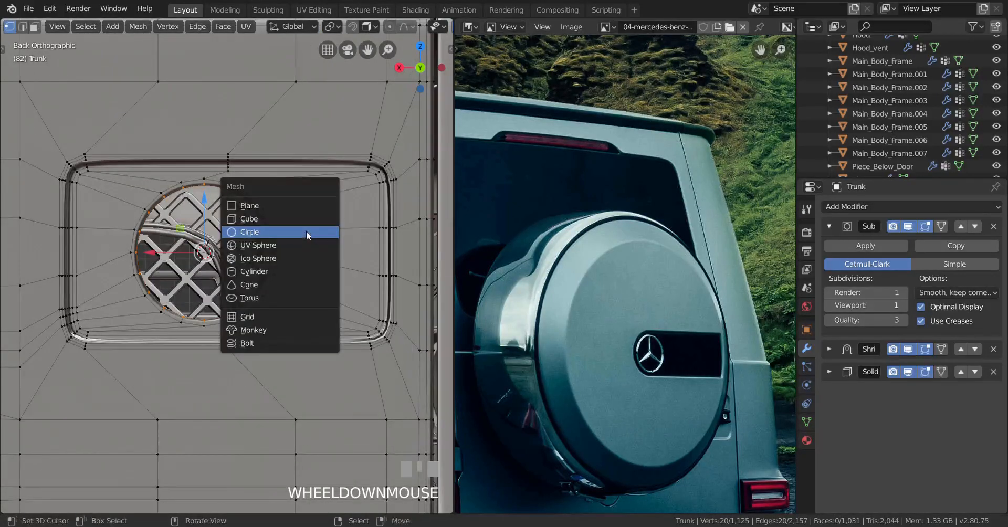
{"action": "left_click", "coordinate": [270, 245]}
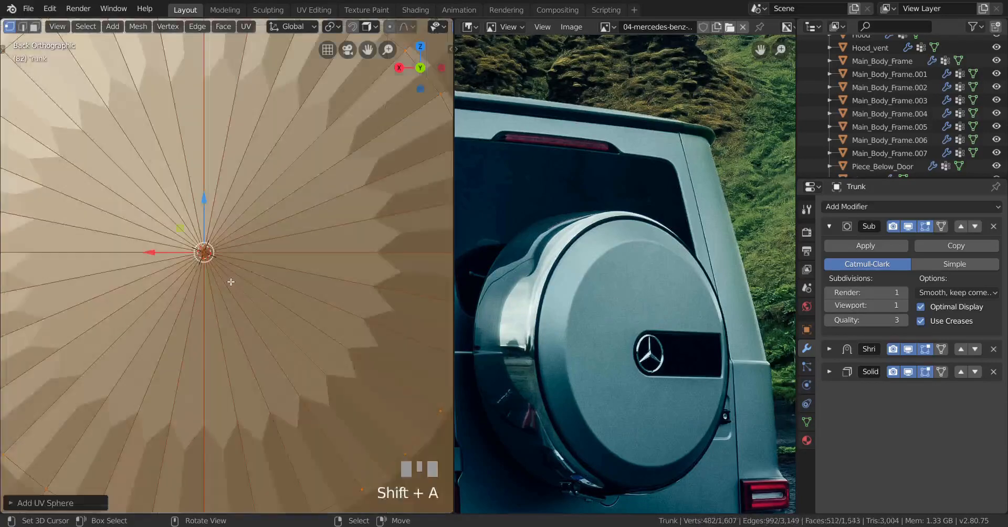
{"action": "scroll", "coordinate": [271, 245], "scroll_direction": "down", "scroll_amount": 4}
{"action": "left_click", "coordinate": [11, 509]}
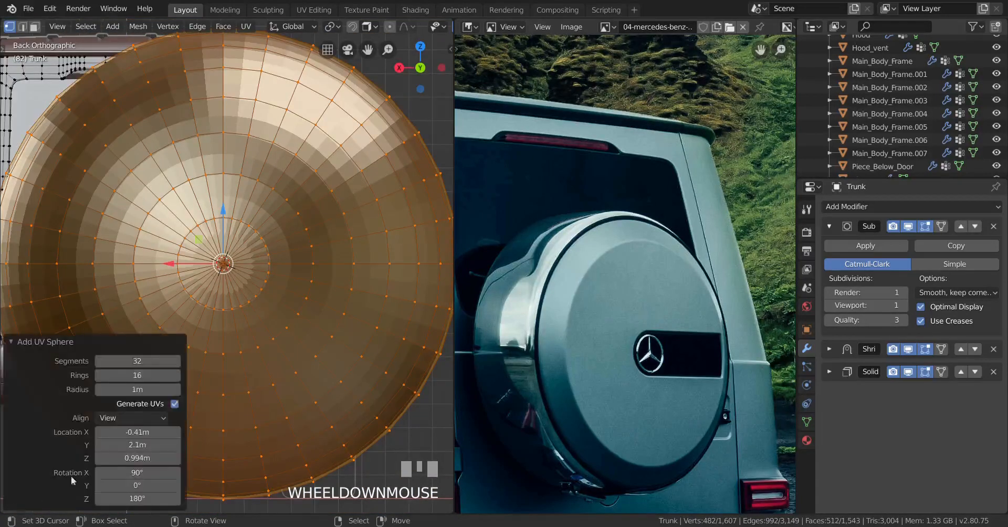
{"action": "left_click", "coordinate": [155, 361]}
{"action": "type", "text": "20"}
{"action": "left_click", "coordinate": [156, 361]}
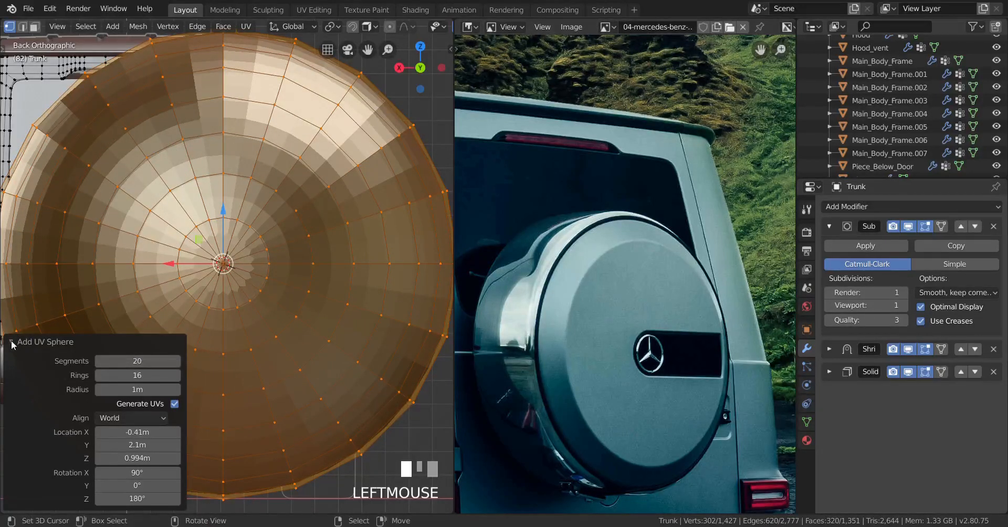
{"action": "left_click", "coordinate": [137, 375]}
{"action": "type", "text": "12"}
{"action": "key", "text": "Return"}
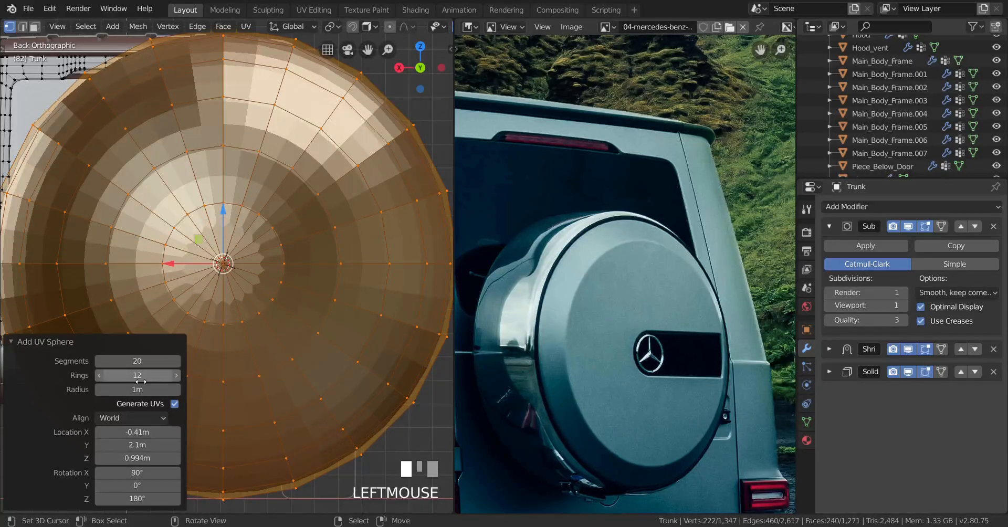
Try reducing the sphere's rings step by step to 4 and set them back to 12.
{"action": "left_click", "coordinate": [97, 378]}
{"action": "left_click", "coordinate": [97, 378]}
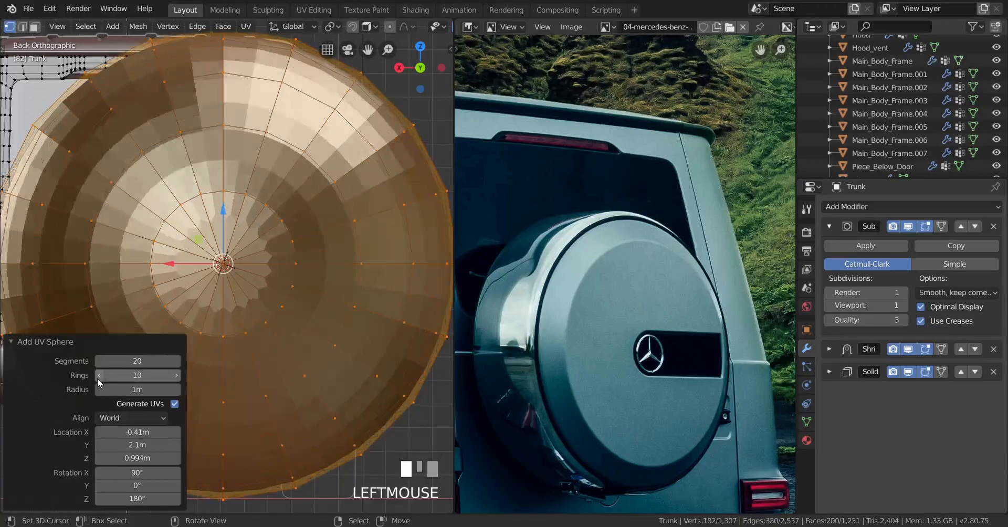
{"action": "left_click", "coordinate": [98, 376]}
{"action": "left_click", "coordinate": [98, 375]}
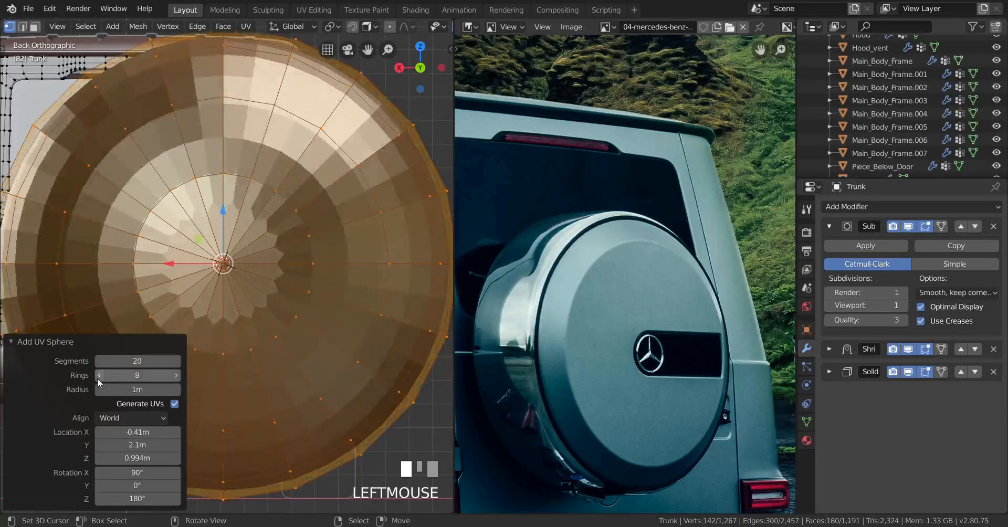
{"action": "left_click", "coordinate": [97, 376]}
{"action": "left_click", "coordinate": [98, 376]}
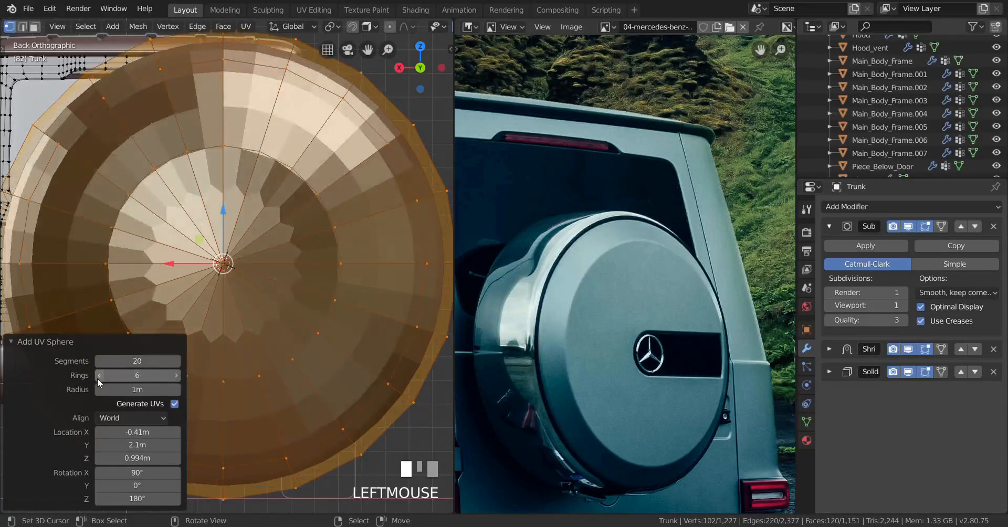
{"action": "left_click", "coordinate": [97, 376]}
{"action": "left_click", "coordinate": [98, 376]}
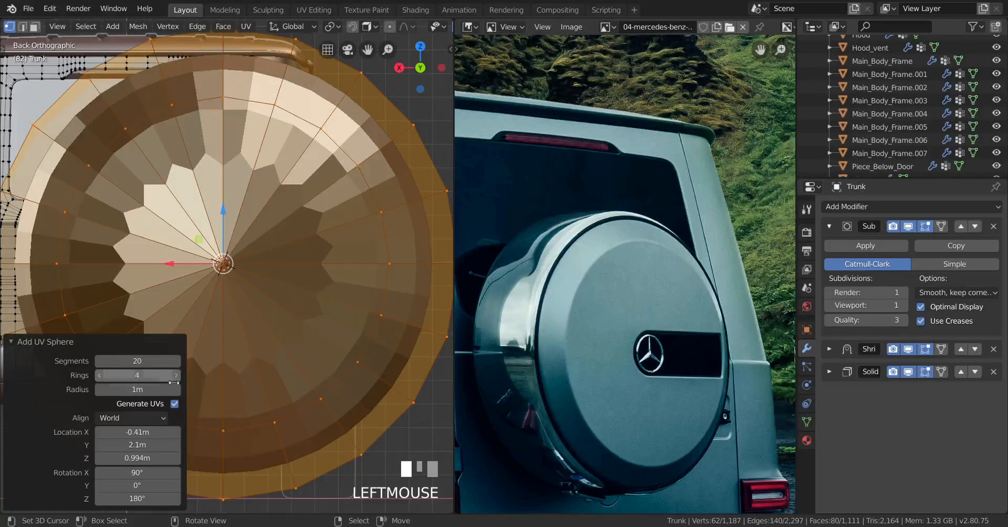
{"action": "left_click", "coordinate": [152, 377]}
{"action": "type", "text": "12"}
{"action": "key", "text": "Return"}
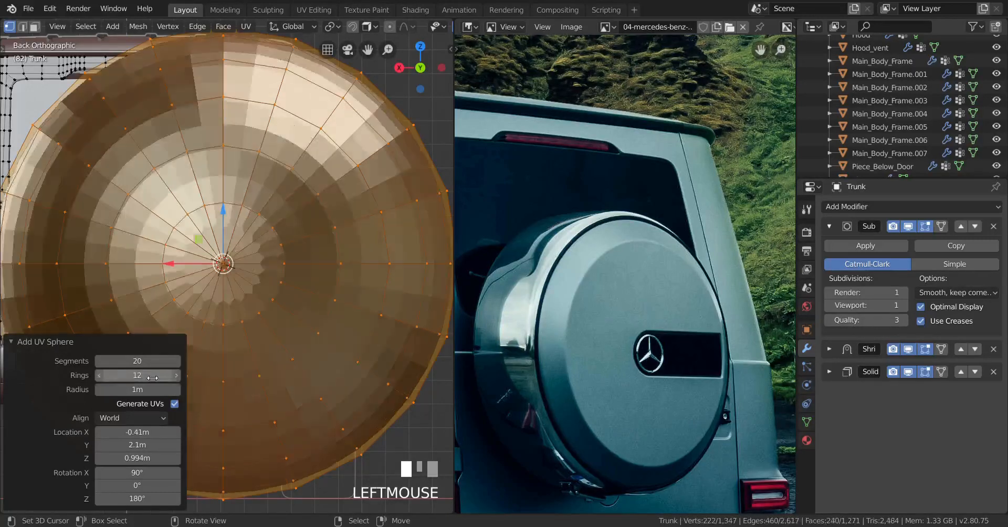
Scale the new UV sphere down so it roughly fits the round hole in the trunk door.
{"action": "left_click", "coordinate": [17, 345]}
{"action": "middle_click_drag", "start_coordinate": [285, 287], "coordinate": [315, 325]}
{"action": "scroll", "coordinate": [210, 283], "scroll_direction": "down", "scroll_amount": 5}
{"action": "key", "text": "s"}
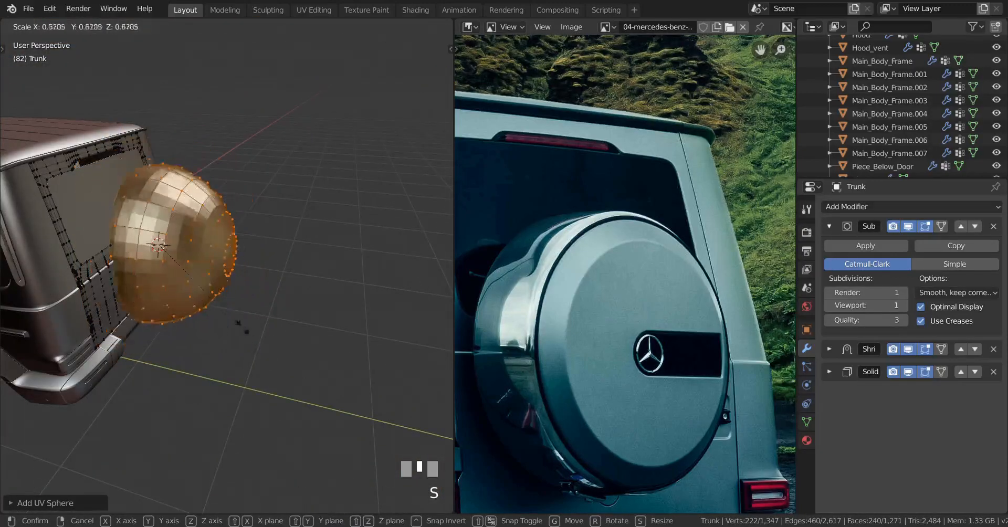
{"action": "scroll", "coordinate": [193, 274], "scroll_direction": "up", "scroll_amount": 3}
{"action": "middle_click_drag", "start_coordinate": [193, 274], "coordinate": [265, 268]}
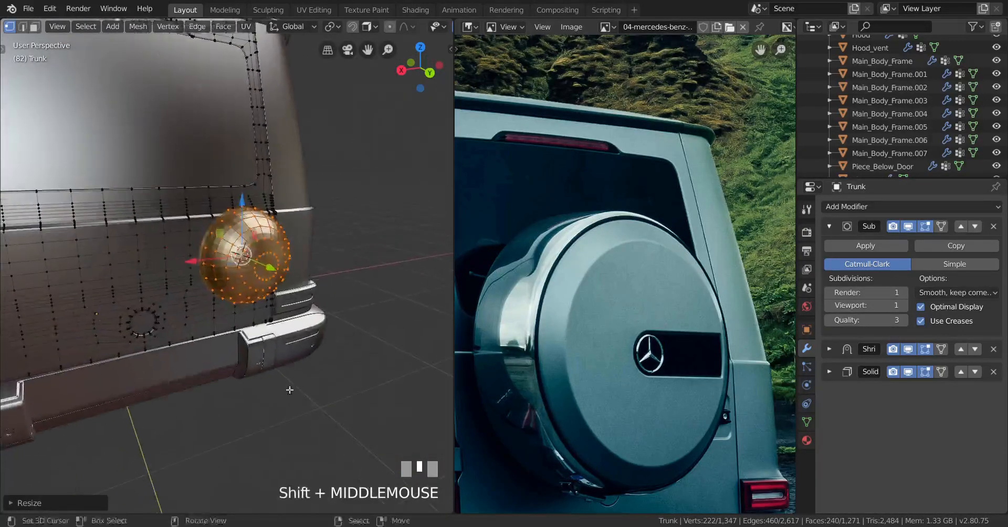
{"action": "left_click", "coordinate": [258, 289]}
{"action": "key", "text": "KP_Decimal"}
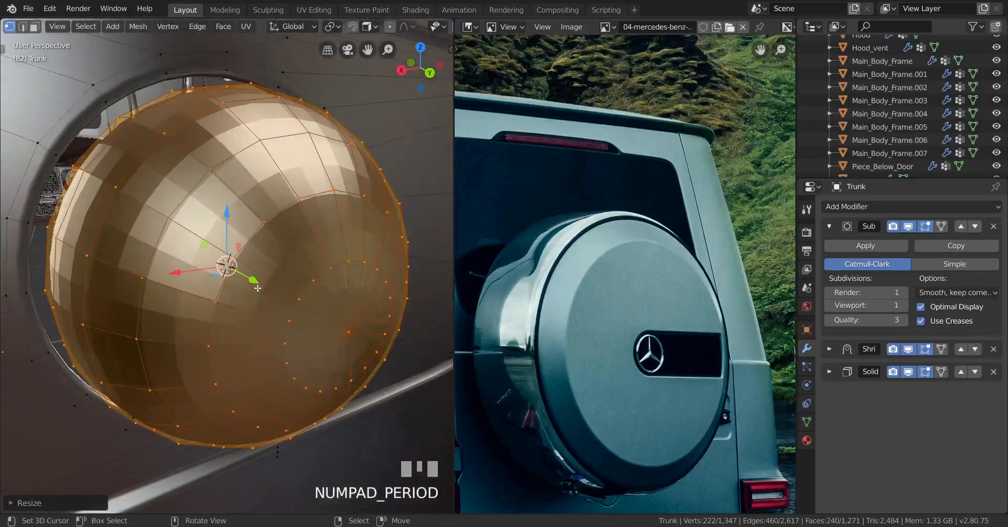
{"action": "middle_click_drag", "start_coordinate": [233, 278], "coordinate": [234, 268]}
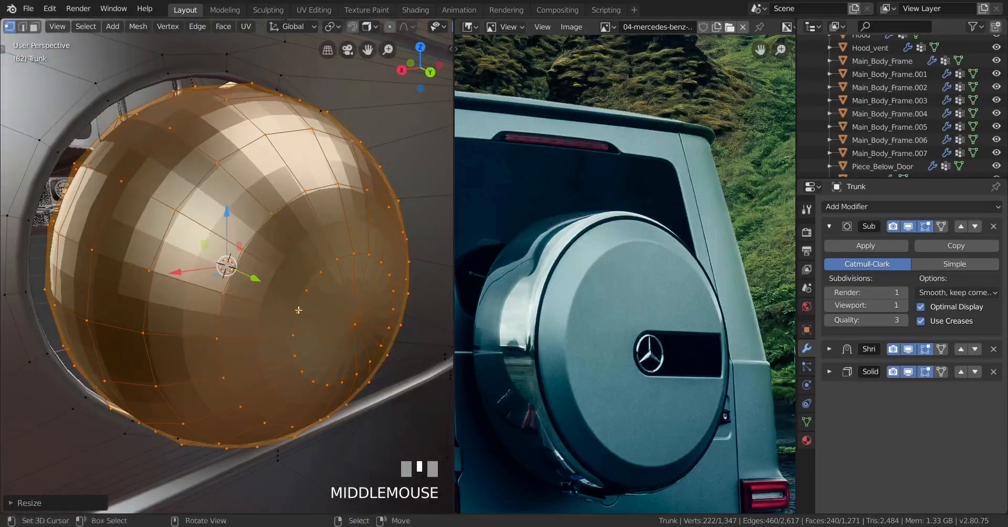
Select the outward-facing half of the sphere from its pole and delete its vertices, leaving an open bowl.
{"action": "right_click", "coordinate": [363, 333]}
{"action": "key", "text": "ctrl+KP_Add"}
{"action": "key", "text": "ctrl+KP_Add"}
{"action": "key", "text": "ctrl+KP_Add"}
{"action": "key", "text": "ctrl+KP_Add"}
{"action": "key", "text": "ctrl+KP_Add"}
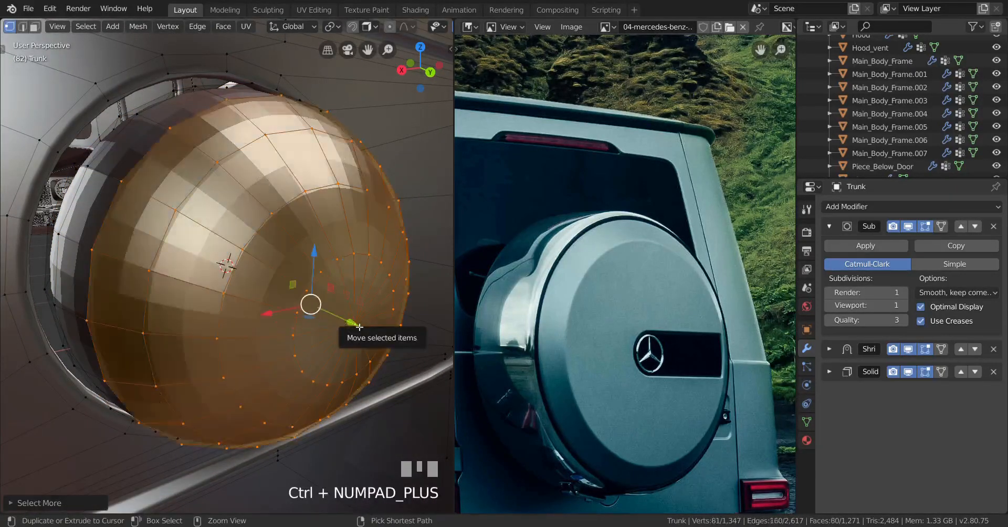
{"action": "middle_click_drag", "start_coordinate": [309, 313], "coordinate": [272, 265]}
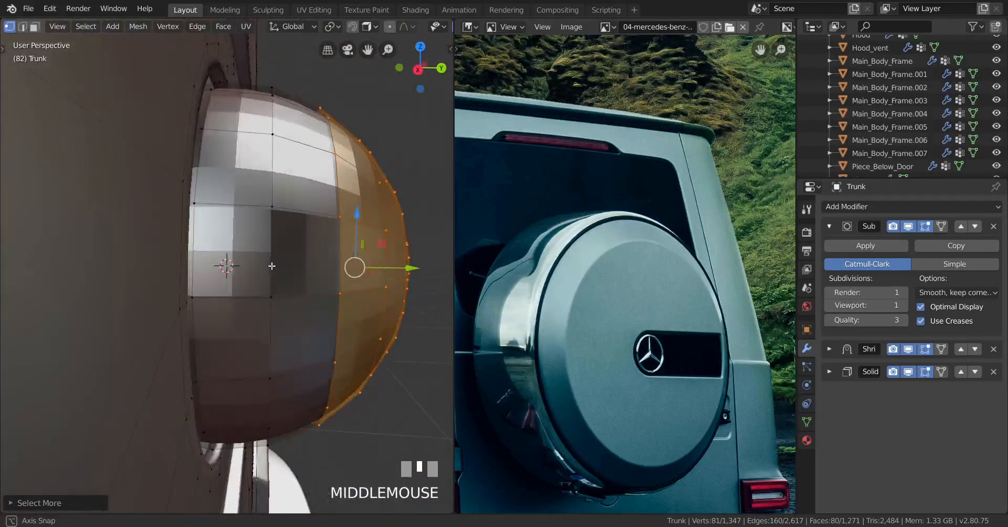
{"action": "key", "text": "ctrl+KP_Add"}
{"action": "key", "text": "x"}
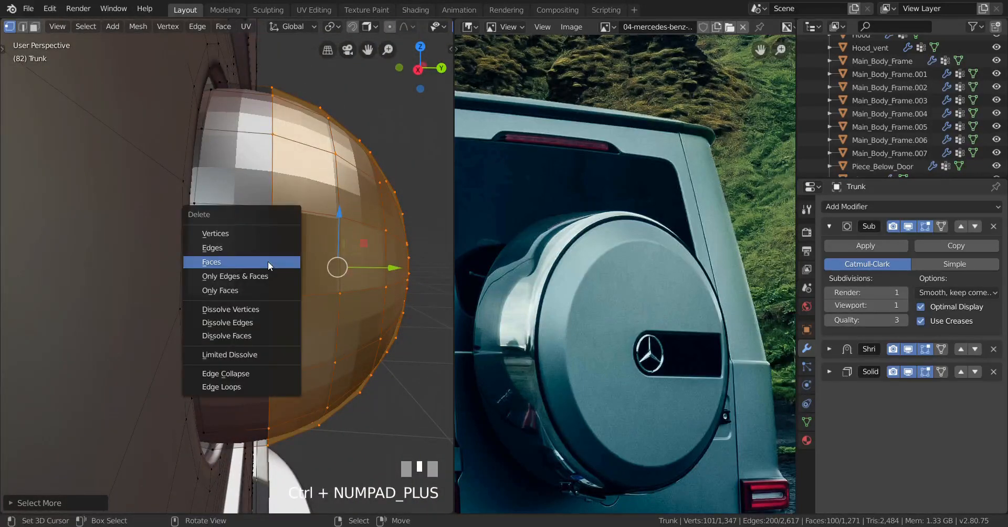
{"action": "left_click", "coordinate": [240, 238]}
Select the whole remaining half sphere and scale it in the back view to fit the hole's inner edge.
{"action": "scroll", "coordinate": [359, 287], "scroll_direction": "down", "scroll_amount": 1}
{"action": "middle_click_drag", "start_coordinate": [359, 287], "coordinate": [264, 147]}
{"action": "scroll", "coordinate": [284, 173], "scroll_direction": "up", "scroll_amount": 3}
{"action": "right_click", "coordinate": [283, 109]}
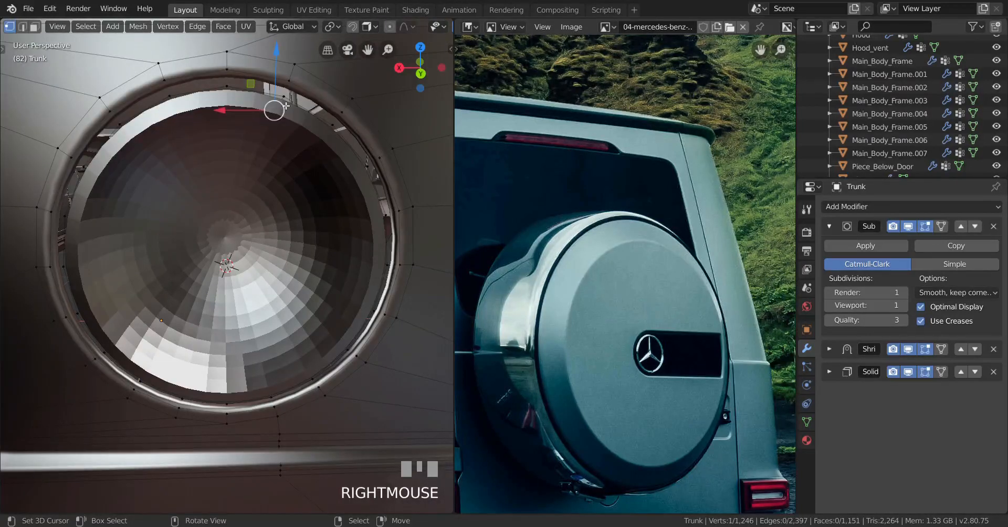
{"action": "key", "text": "l"}
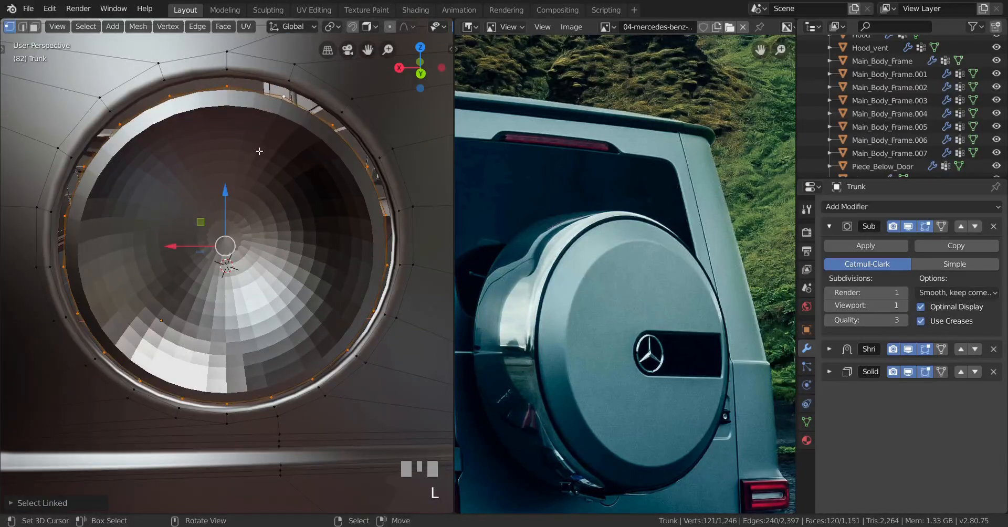
{"action": "key", "text": "ctrl+KP_1"}
{"action": "key", "text": "s"}
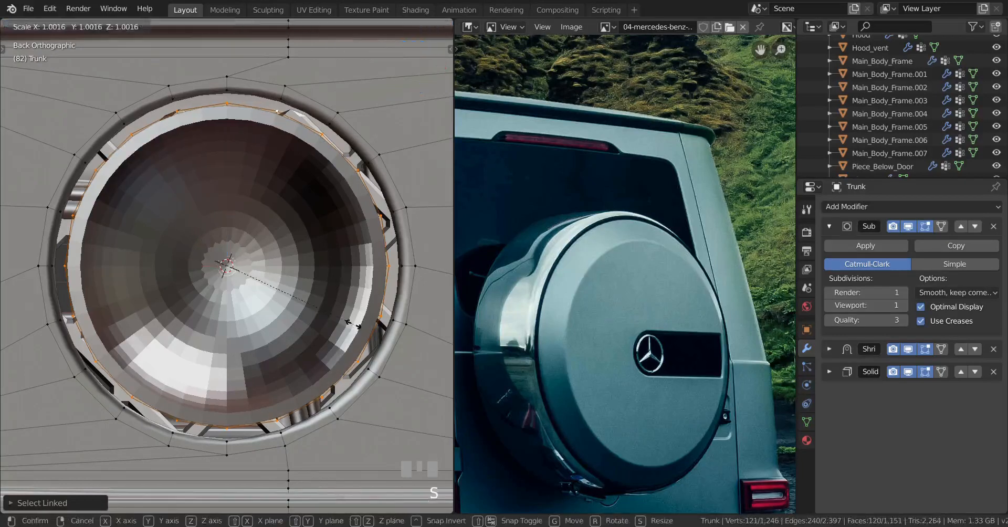
{"action": "left_click", "coordinate": [439, 382]}
Move the bowl to line up with the hole's rim and flatten it along Y by a factor of about 0.75.
{"action": "middle_click_drag", "start_coordinate": [439, 383], "coordinate": [273, 348]}
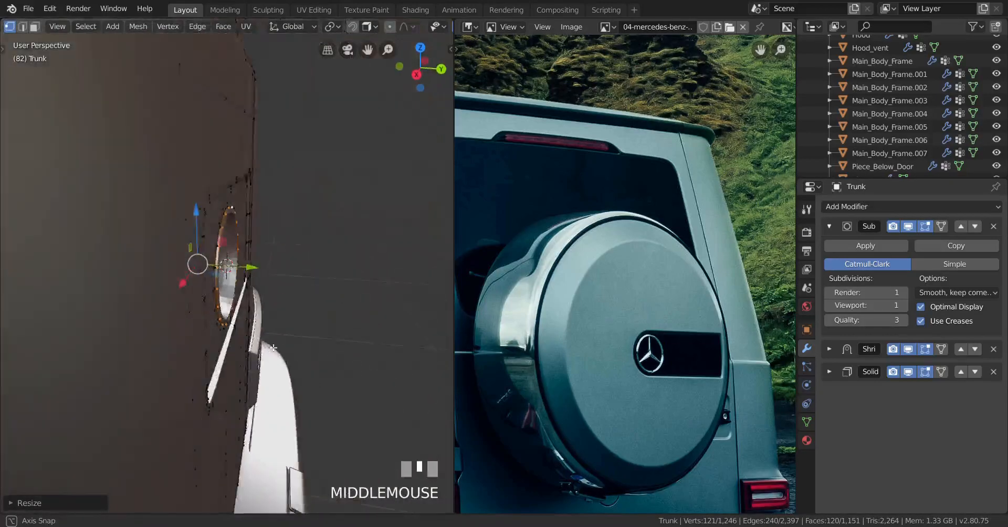
{"action": "scroll", "coordinate": [256, 304], "scroll_direction": "up", "scroll_amount": 3}
{"action": "left_click_drag", "start_coordinate": [195, 264], "coordinate": [148, 238]}
{"action": "scroll", "coordinate": [210, 310], "scroll_direction": "down", "scroll_amount": 4}
{"action": "middle_click_drag", "start_coordinate": [223, 318], "coordinate": [364, 420]}
{"action": "key", "text": "s"}
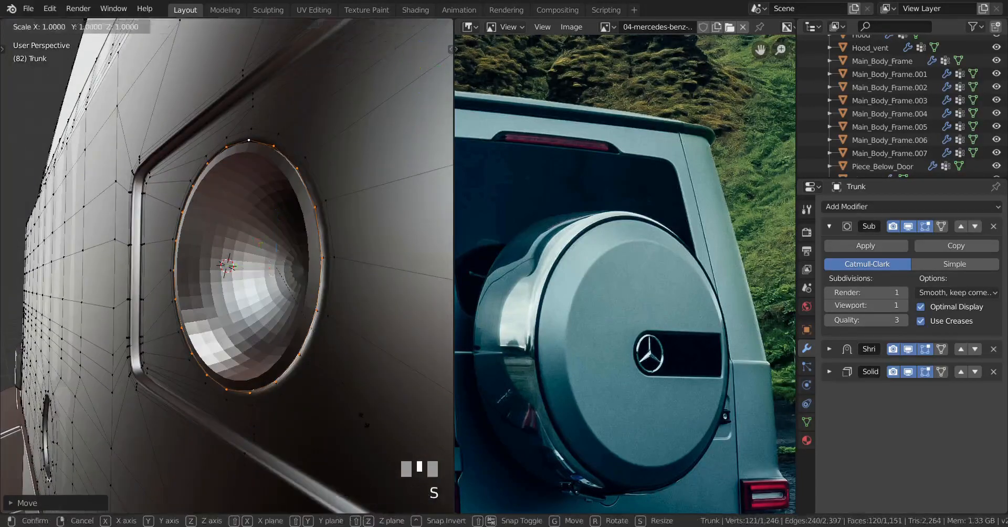
{"action": "key", "text": "y"}
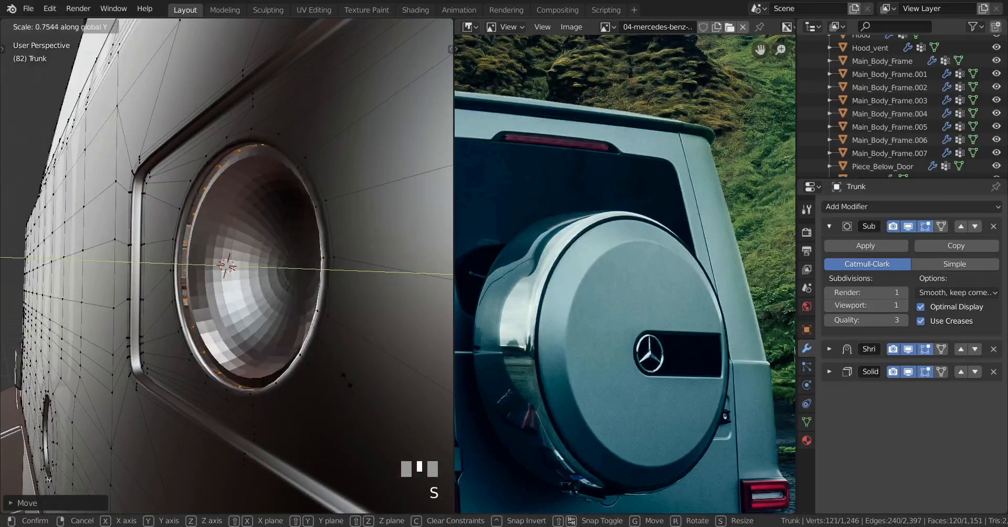
{"action": "left_click", "coordinate": [347, 380]}
Fine-tune the bowl's overall scale and move it about 0.008 m along Y towards the hole's rim.
{"action": "middle_click_drag", "start_coordinate": [348, 380], "coordinate": [246, 341]}
{"action": "key", "text": "s"}
{"action": "left_click", "coordinate": [320, 395]}
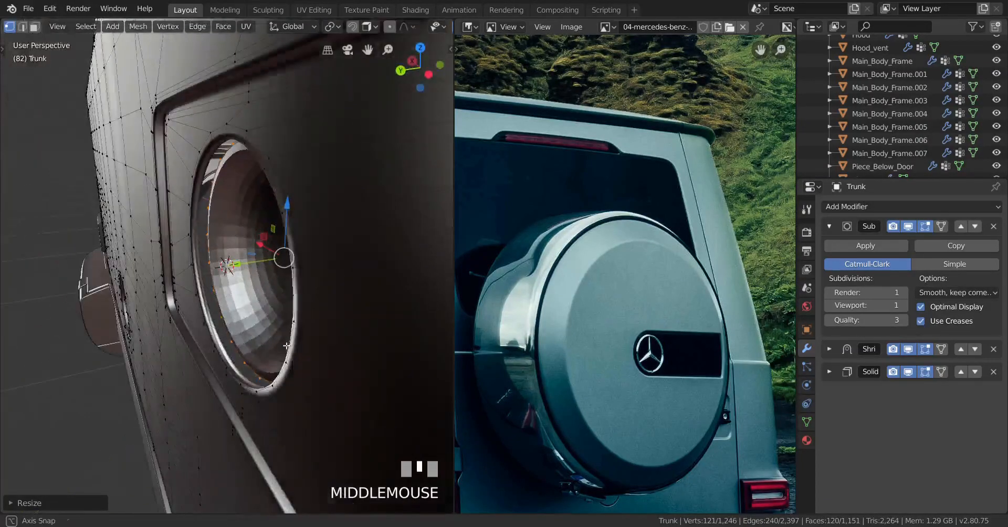
{"action": "key", "text": "s"}
{"action": "left_click", "coordinate": [243, 336]}
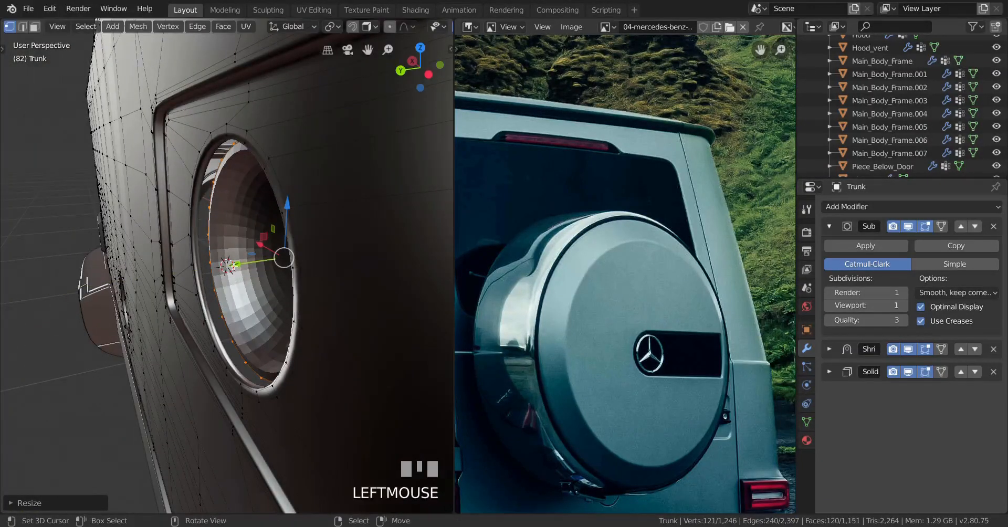
{"action": "key", "text": "g"}
{"action": "key", "text": "y"}
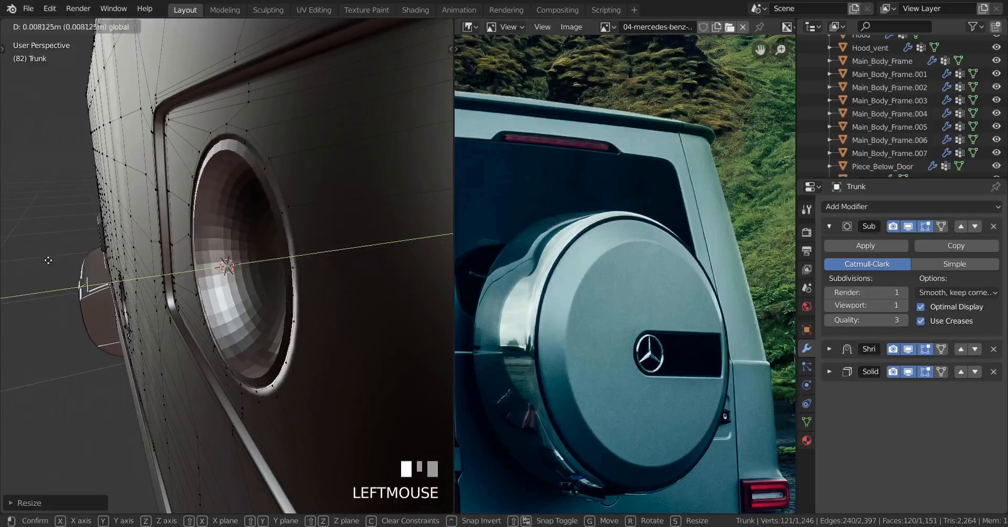
{"action": "mouse_move", "coordinate": [49, 260]}
{"action": "left_mouse_down"}
{"action": "mouse_move", "coordinate": [32, 254]}
{"action": "mouse_move", "coordinate": [46, 260]}
{"action": "left_mouse_up"}
Apply smooth shading to the trunk object in object mode and check the cavity up close.
{"action": "middle_click_drag", "start_coordinate": [46, 260], "coordinate": [254, 302]}
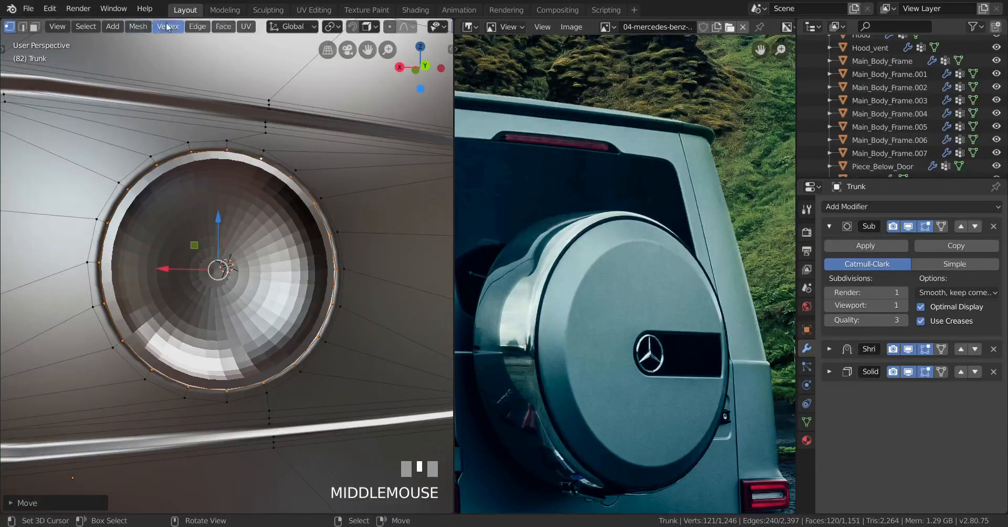
{"action": "key", "text": "Tab"}
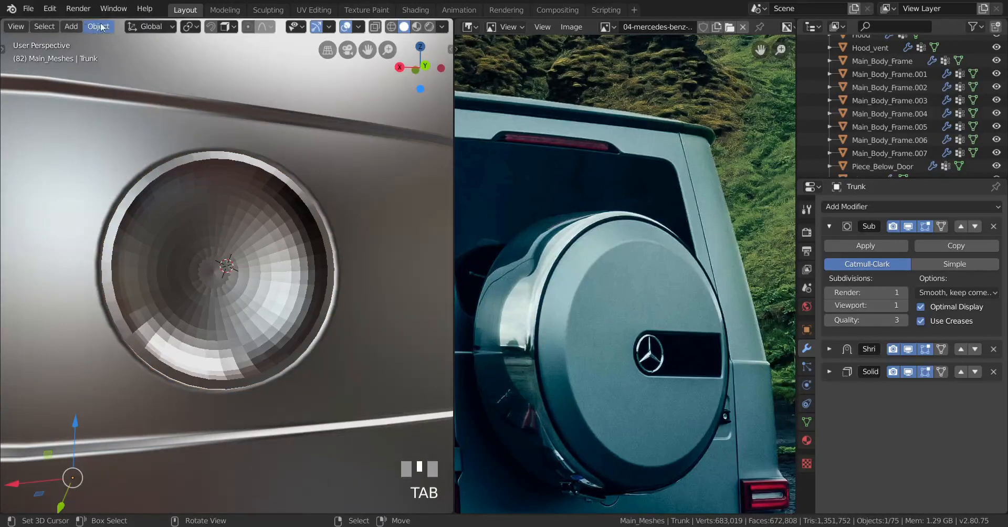
{"action": "left_click", "coordinate": [99, 26]}
{"action": "left_click", "coordinate": [202, 289]}
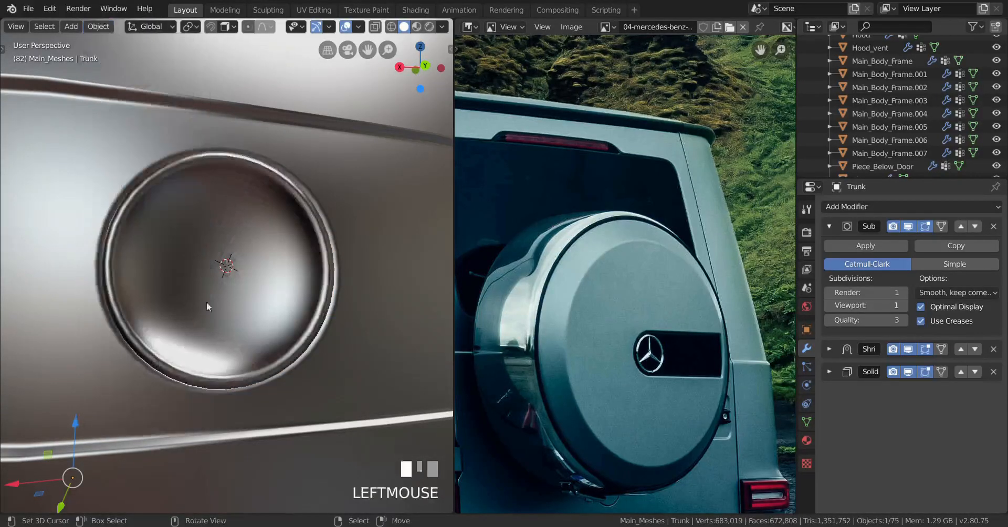
{"action": "middle_click_drag", "start_coordinate": [206, 302], "coordinate": [250, 340]}
{"action": "scroll", "coordinate": [278, 335], "scroll_direction": "up", "scroll_amount": 3}
Return to mesh editing and scale the bowl by about 1.004 so its edge approaches the hole's rim.
{"action": "key", "text": "Tab"}
{"action": "scroll", "coordinate": [251, 325], "scroll_direction": "up", "scroll_amount": 2}
{"action": "scroll", "coordinate": [249, 313], "scroll_direction": "up", "scroll_amount": 2}
{"action": "scroll", "coordinate": [276, 353], "scroll_direction": "up", "scroll_amount": 2}
{"action": "key", "text": "s"}
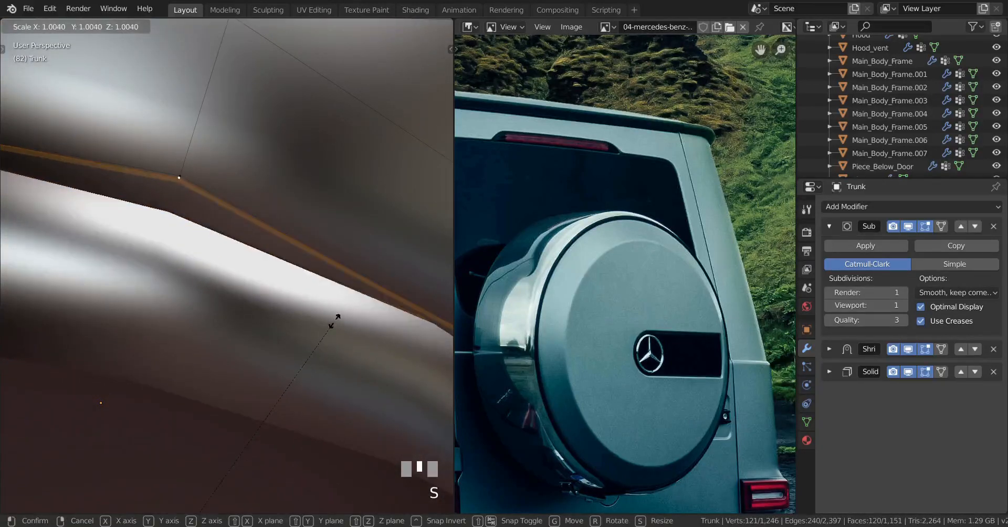
{"action": "left_click", "coordinate": [339, 323]}
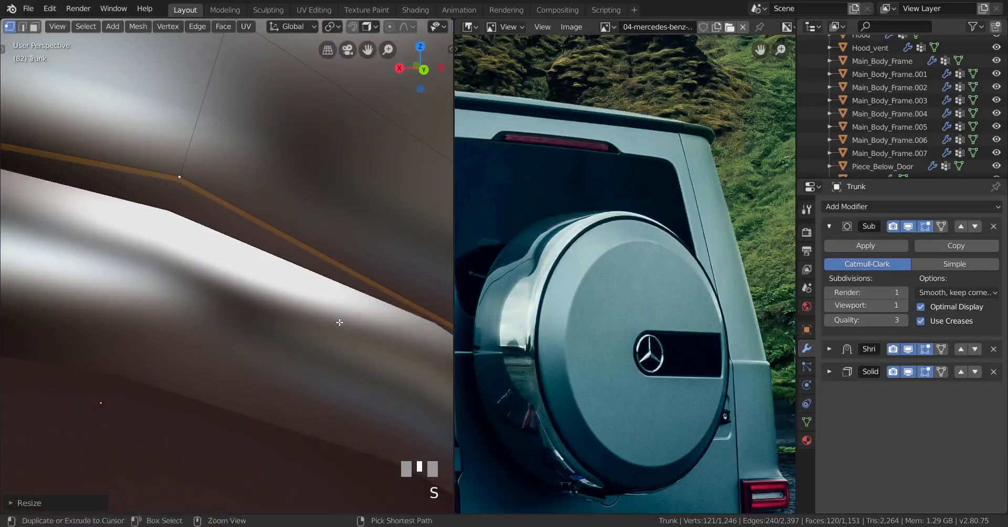
Scale the bowl by about 1.0013 in a close back view so its edge vertices meet the rim's vertices.
{"action": "key", "text": "ctrl+KP_1"}
{"action": "scroll", "coordinate": [340, 323], "scroll_direction": "up", "scroll_amount": 2}
{"action": "middle_click_drag", "start_coordinate": [339, 323], "coordinate": [261, 371], "text": "shift"}
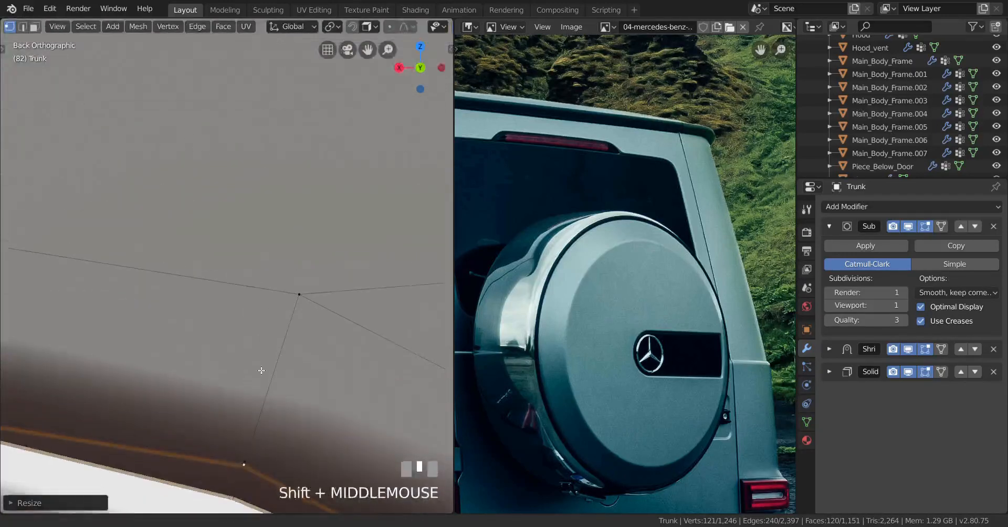
{"action": "scroll", "coordinate": [317, 396], "scroll_direction": "up", "scroll_amount": 5}
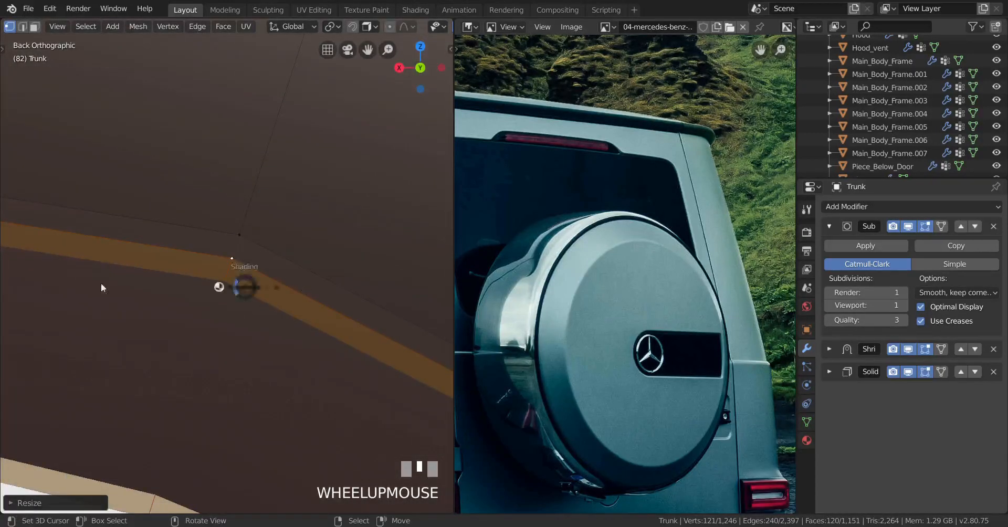
{"action": "scroll", "coordinate": [103, 288], "scroll_direction": "up", "scroll_amount": 2}
{"action": "key", "text": "s"}
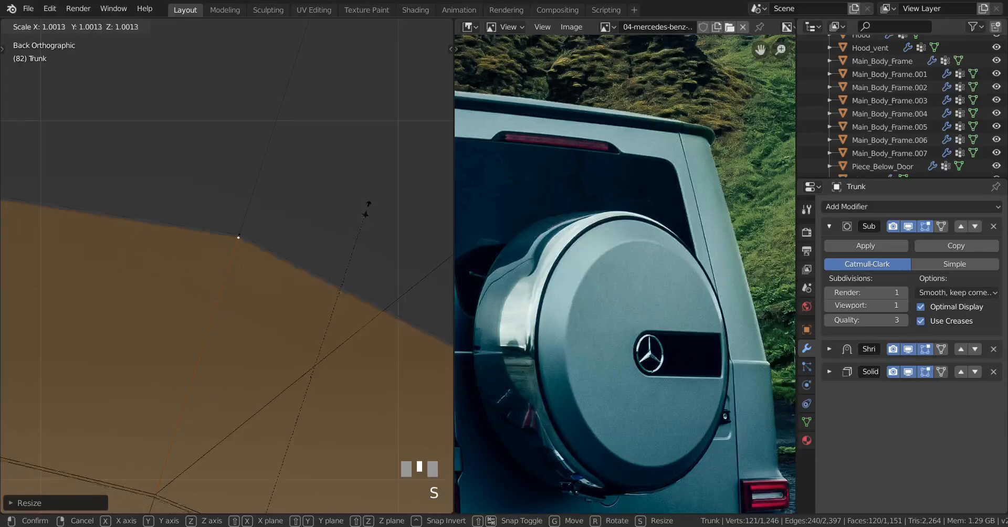
{"action": "left_click", "coordinate": [376, 190]}
Move the bowl about -0.0003 m along Y so its edge sits flush on the hole's rim.
{"action": "scroll", "coordinate": [175, 373], "scroll_direction": "down", "scroll_amount": 7}
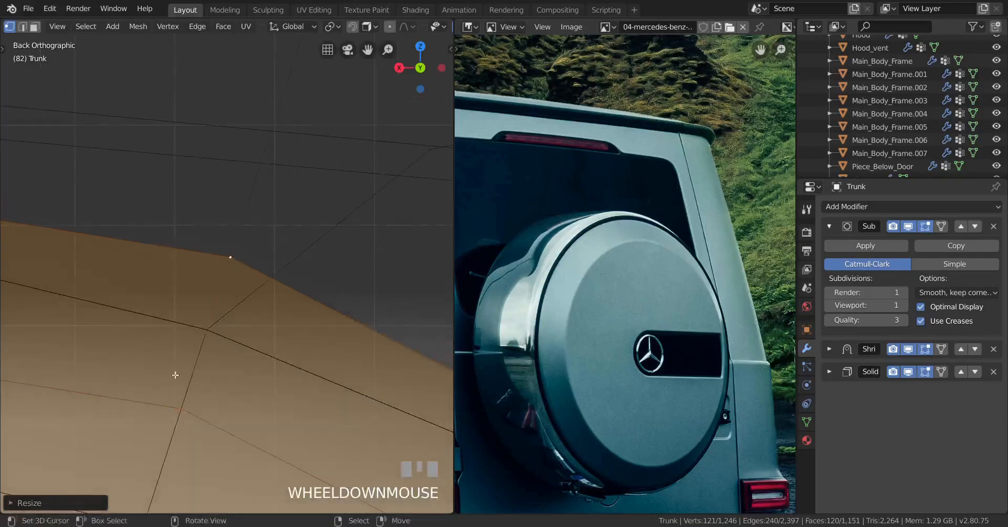
{"action": "middle_click_drag", "start_coordinate": [187, 368], "coordinate": [291, 327]}
{"action": "scroll", "coordinate": [273, 363], "scroll_direction": "down", "scroll_amount": 3}
{"action": "scroll", "coordinate": [128, 353], "scroll_direction": "up", "scroll_amount": 3}
{"action": "scroll", "coordinate": [227, 316], "scroll_direction": "up", "scroll_amount": 2}
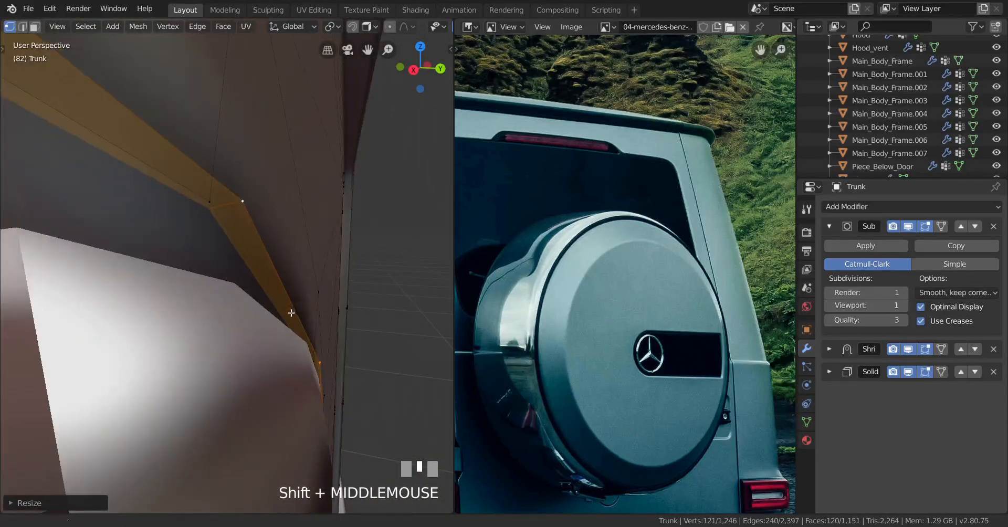
{"action": "middle_click_drag", "start_coordinate": [291, 313], "coordinate": [315, 348], "text": "shift"}
{"action": "key", "text": "g"}
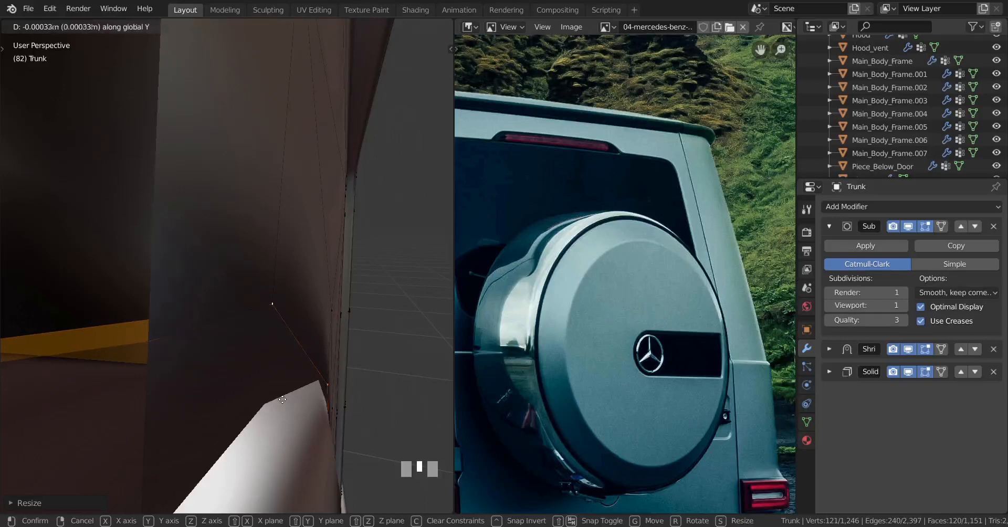
{"action": "left_click", "coordinate": [283, 399]}
{"action": "scroll", "coordinate": [326, 354], "scroll_direction": "down", "scroll_amount": 3}
{"action": "middle_click_drag", "start_coordinate": [326, 353], "coordinate": [258, 349]}
{"action": "scroll", "coordinate": [258, 348], "scroll_direction": "down", "scroll_amount": 3}
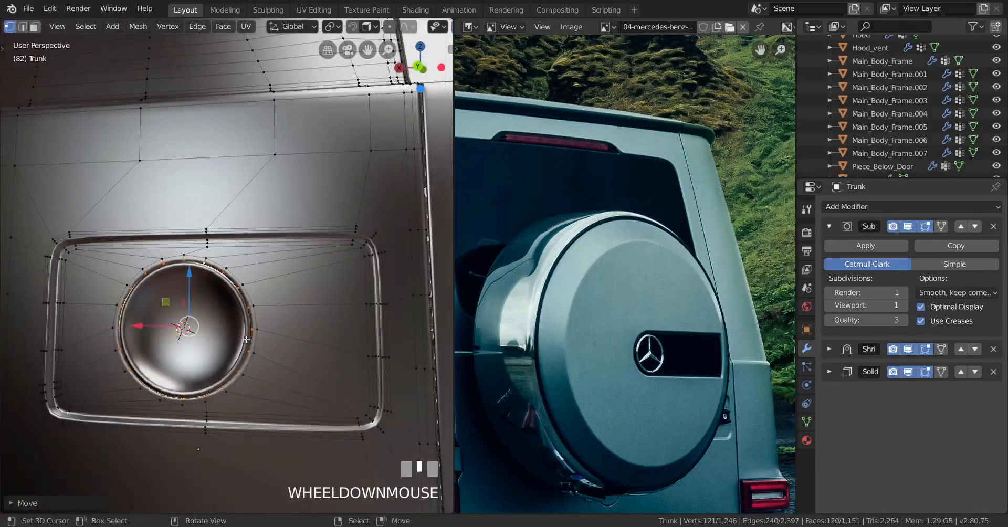
Select the bowl together with the surrounding rim vertices in wireframe shading and merge them by distance.
{"action": "scroll", "coordinate": [254, 351], "scroll_direction": "up", "scroll_amount": 3}
{"action": "key", "text": "z"}
{"action": "scroll", "coordinate": [251, 356], "scroll_direction": "down", "scroll_amount": 3}
{"action": "key", "text": "ctrl+KP_1"}
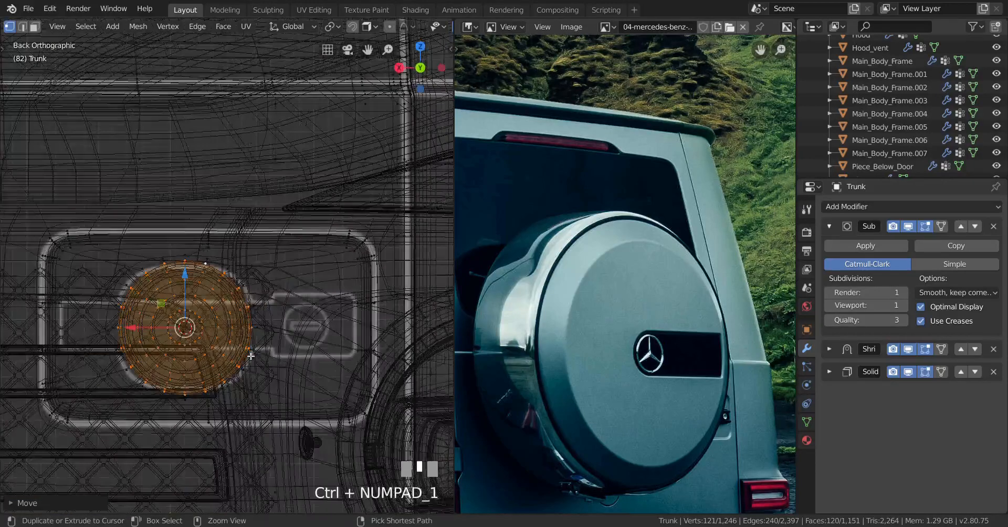
{"action": "key", "text": "z"}
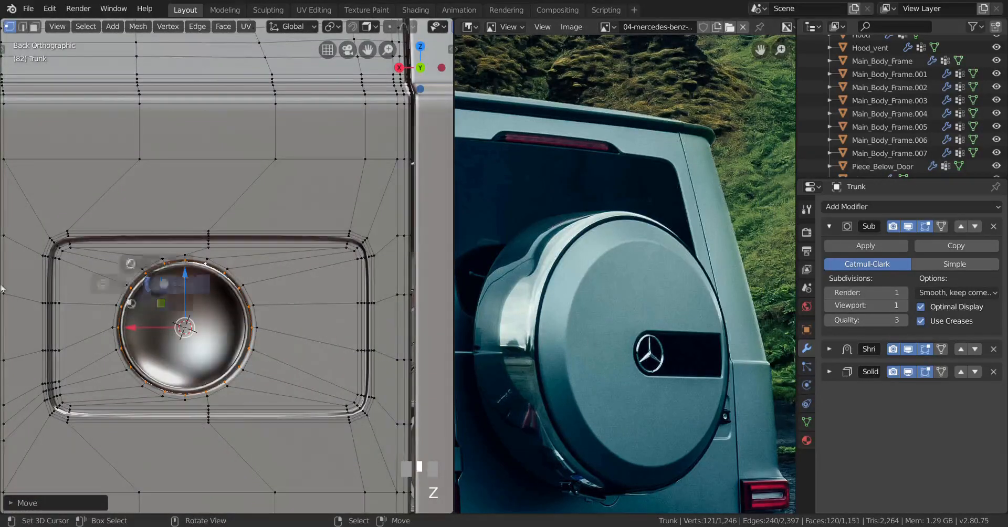
{"action": "key", "text": "z"}
{"action": "left_click_drag", "start_coordinate": [101, 252], "coordinate": [285, 411]}
{"action": "key", "text": "z"}
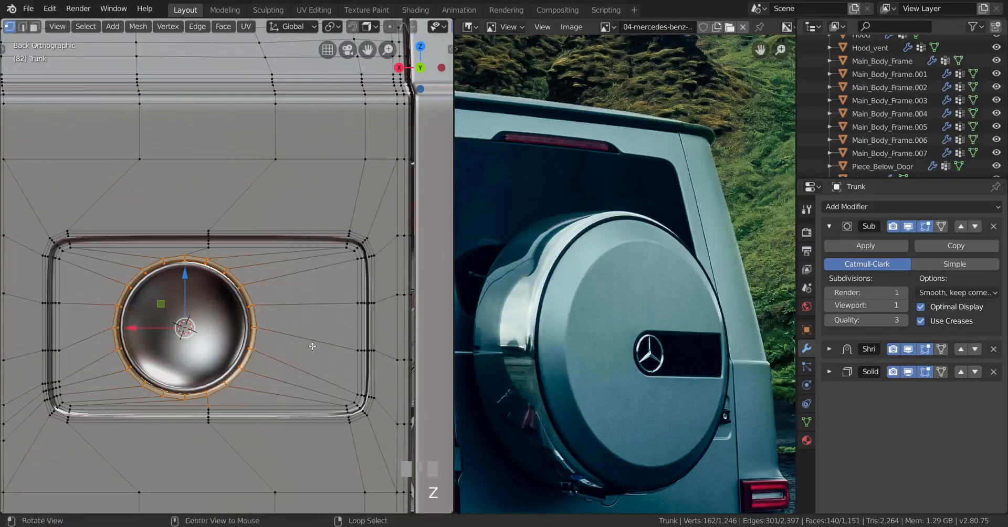
{"action": "key", "text": "m"}
{"action": "left_click", "coordinate": [297, 389]}
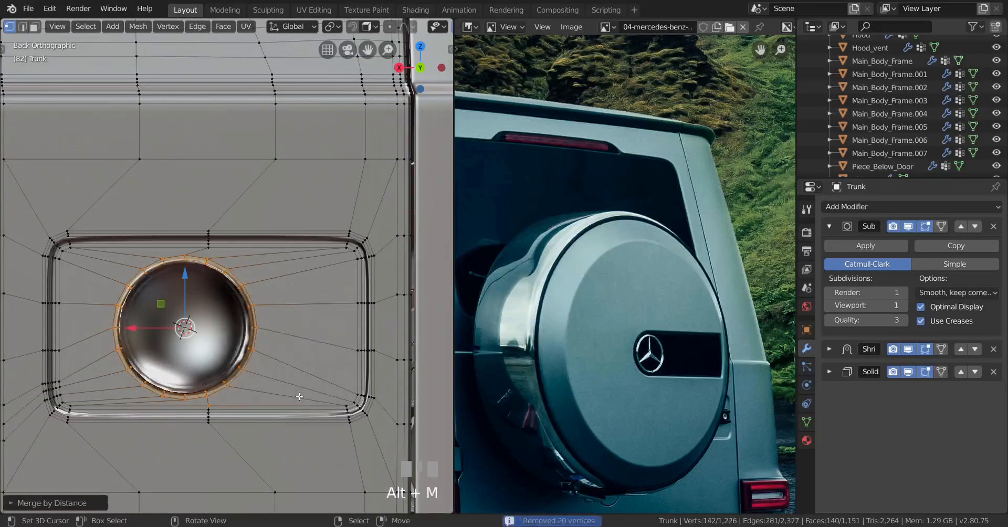
Select the entire trunk mesh and recalculate its normals to fix the shading around the cavity.
{"action": "scroll", "coordinate": [269, 388], "scroll_direction": "up", "scroll_amount": 5}
{"action": "middle_click_drag", "start_coordinate": [236, 399], "coordinate": [283, 287], "text": "shift"}
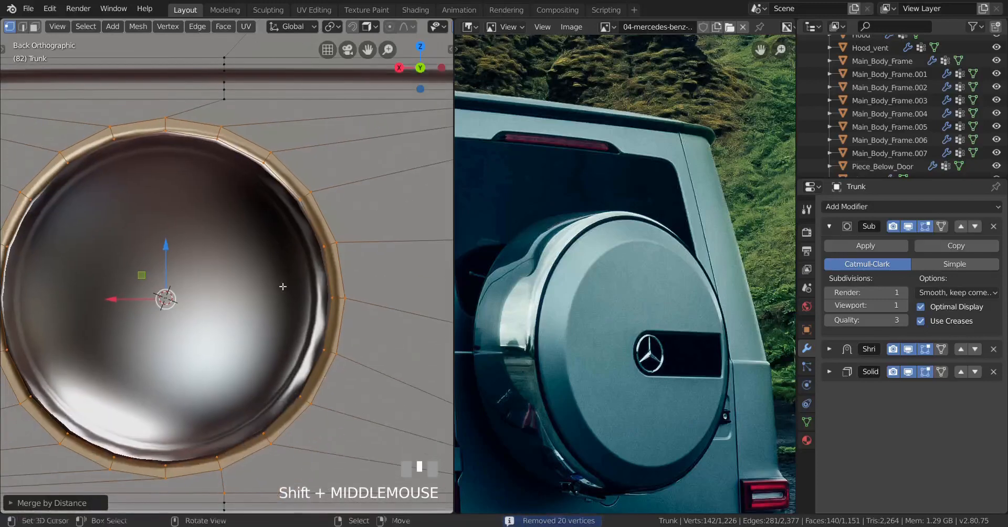
{"action": "scroll", "coordinate": [289, 325], "scroll_direction": "down", "scroll_amount": 2}
{"action": "key", "text": "a"}
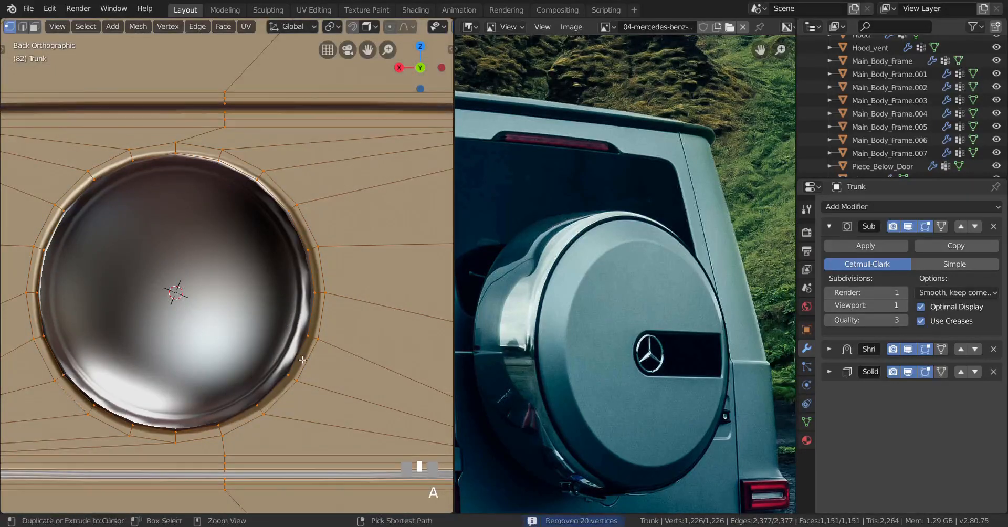
{"action": "key", "text": "shift+n"}
{"action": "scroll", "coordinate": [302, 360], "scroll_direction": "down", "scroll_amount": 3}
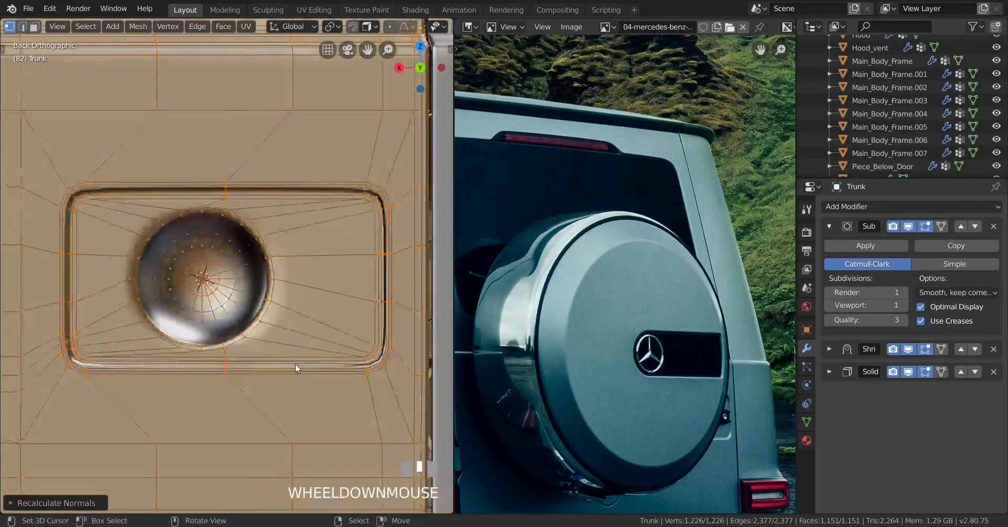
Add one edge loop around the rim of the round cavity in the trunk to tighten its edge.
{"action": "key", "text": "Tab"}
{"action": "middle_click_drag", "start_coordinate": [294, 367], "coordinate": [292, 362]}
{"action": "scroll", "coordinate": [293, 362], "scroll_direction": "up", "scroll_amount": 3}
{"action": "key", "text": "Tab"}
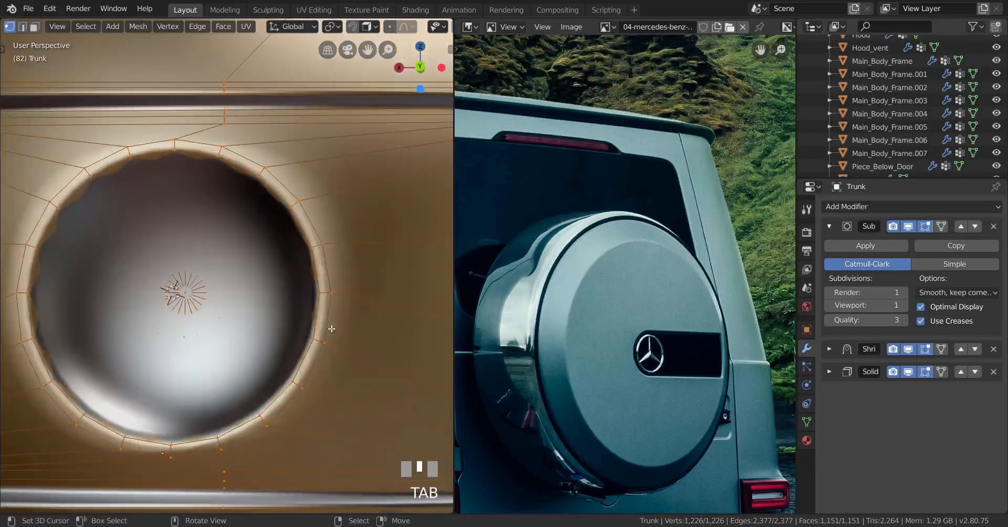
{"action": "scroll", "coordinate": [331, 198], "scroll_direction": "up", "scroll_amount": 2}
{"action": "scroll", "coordinate": [323, 197], "scroll_direction": "down", "scroll_amount": 1}
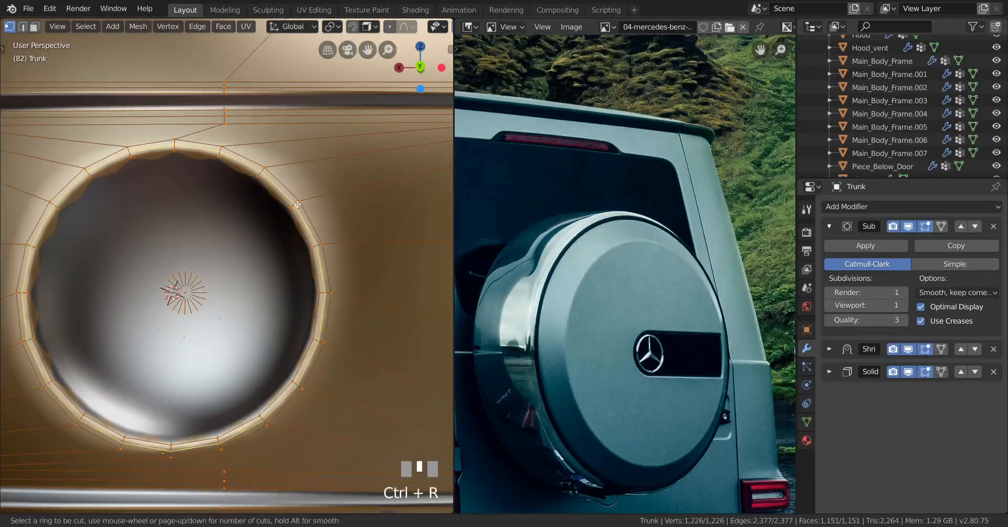
{"action": "left_click", "coordinate": [298, 204]}
{"action": "left_click", "coordinate": [277, 234]}
{"action": "scroll", "coordinate": [277, 234], "scroll_direction": "down", "scroll_amount": 4}
{"action": "key", "text": "Tab"}
Unhide the trunk door handle and the other hidden parts, and clear the selection.
{"action": "middle_click_drag", "start_coordinate": [252, 273], "coordinate": [190, 295]}
{"action": "scroll", "coordinate": [212, 280], "scroll_direction": "down", "scroll_amount": 3}
{"action": "scroll", "coordinate": [234, 284], "scroll_direction": "up", "scroll_amount": 3}
{"action": "scroll", "coordinate": [310, 290], "scroll_direction": "up", "scroll_amount": 2}
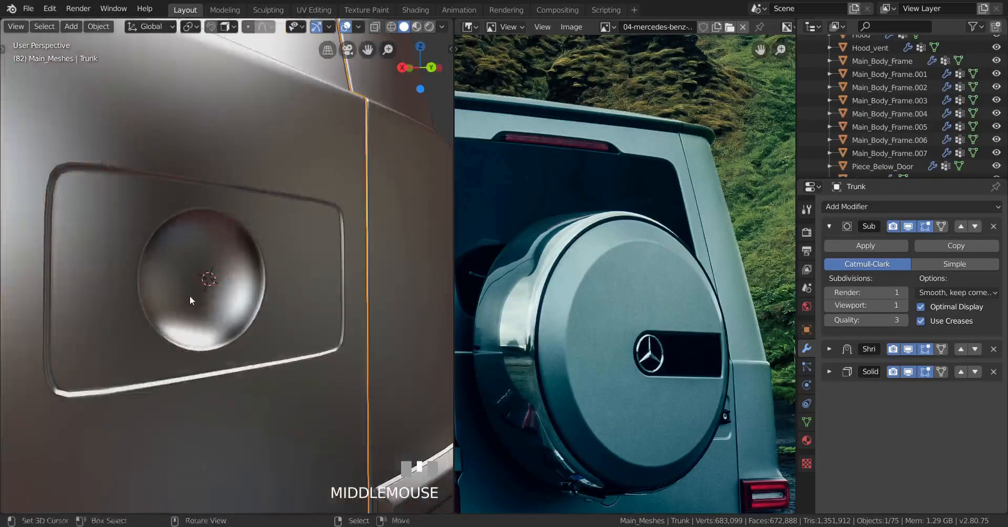
{"action": "key", "text": "alt+h"}
{"action": "scroll", "coordinate": [252, 298], "scroll_direction": "down", "scroll_amount": 5}
{"action": "key", "text": "a"}
{"action": "key", "text": "a"}
{"action": "middle_click_drag", "start_coordinate": [301, 301], "coordinate": [309, 241]}
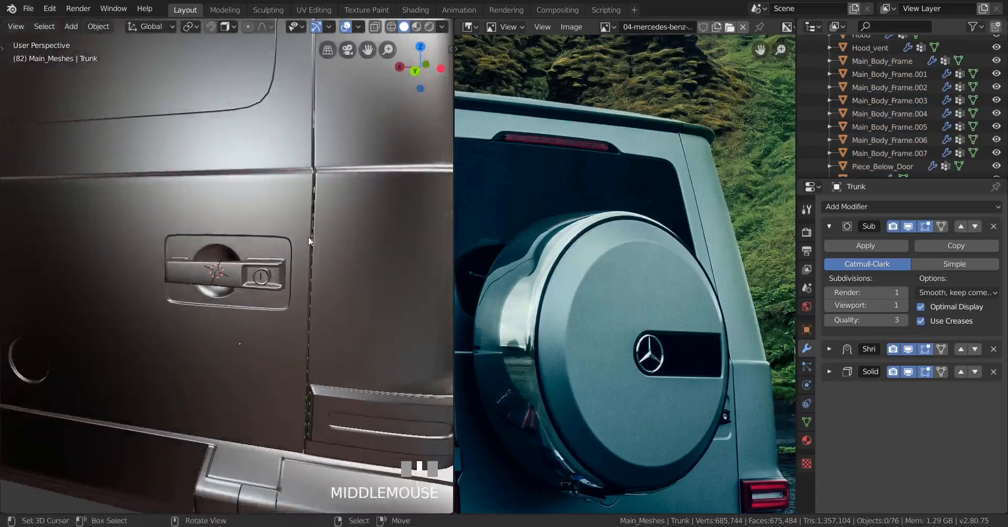
Examine the handle and its round cavity from several angles and distances against the rear of the car.
{"action": "scroll", "coordinate": [308, 241], "scroll_direction": "down", "scroll_amount": 4}
{"action": "middle_click_drag", "start_coordinate": [242, 317], "coordinate": [153, 335]}
{"action": "scroll", "coordinate": [406, 167], "scroll_direction": "up", "scroll_amount": 3}
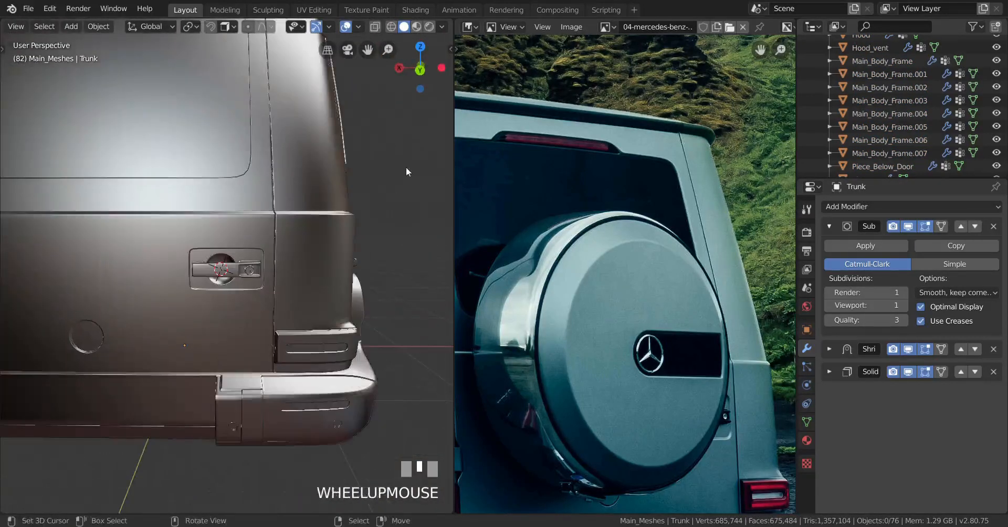
{"action": "scroll", "coordinate": [263, 296], "scroll_direction": "up", "scroll_amount": 3}
{"action": "middle_click_drag", "start_coordinate": [263, 296], "coordinate": [265, 339]}
{"action": "scroll", "coordinate": [227, 299], "scroll_direction": "down", "scroll_amount": 3}
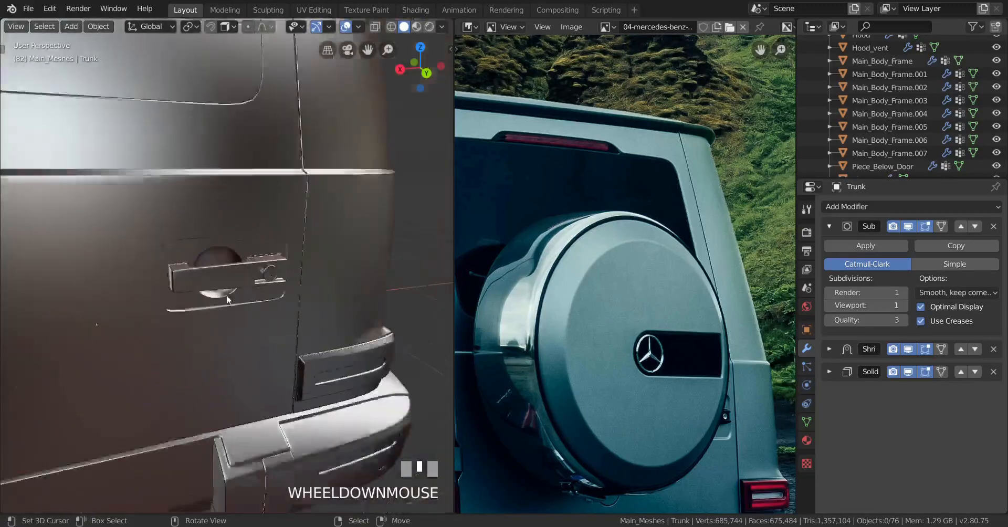
{"action": "scroll", "coordinate": [227, 300], "scroll_direction": "down", "scroll_amount": 4}
{"action": "middle_click_drag", "start_coordinate": [156, 294], "coordinate": [295, 303]}
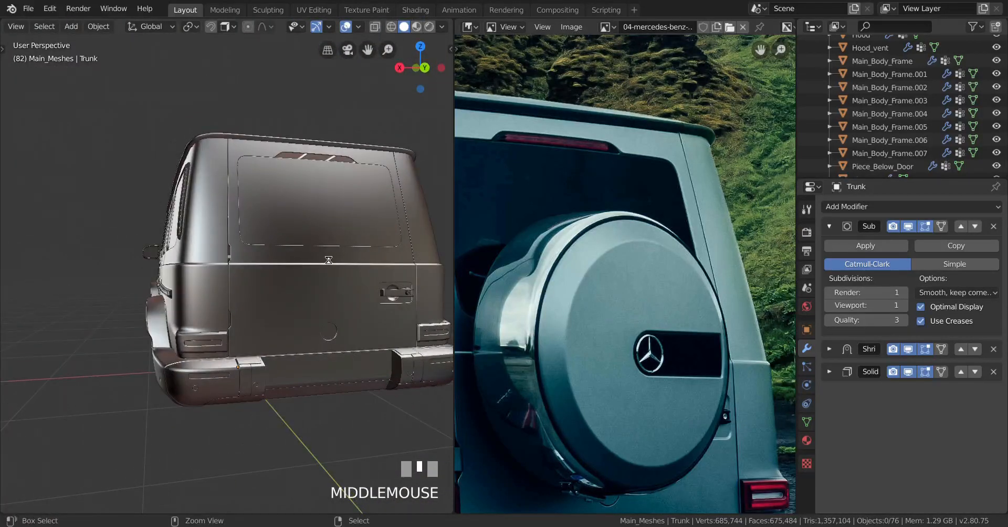
Save the g_wagon.blend file.
{"action": "scroll", "coordinate": [328, 260], "scroll_direction": "up", "scroll_amount": 2}
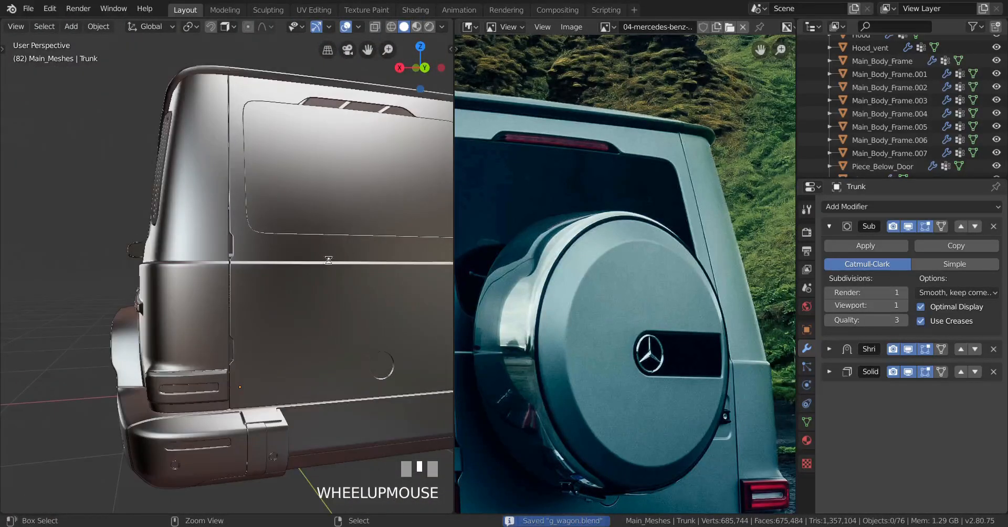
{"action": "scroll", "coordinate": [326, 221], "scroll_direction": "down", "scroll_amount": 4}
{"action": "key", "text": "ctrl+s"}
Examine the rear window, trunk and bumper of the model, and the bumper light and licence plate area in the reference photo.
{"action": "middle_click_drag", "start_coordinate": [324, 210], "coordinate": [250, 218], "text": "shift"}
{"action": "scroll", "coordinate": [223, 260], "scroll_direction": "up", "scroll_amount": 2}
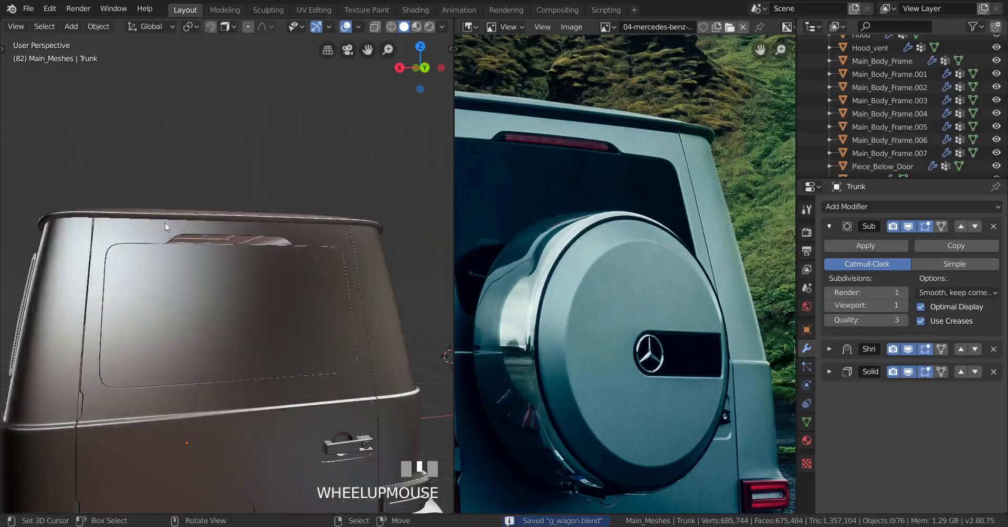
{"action": "scroll", "coordinate": [263, 254], "scroll_direction": "down", "scroll_amount": 4}
{"action": "middle_click_drag", "start_coordinate": [227, 286], "coordinate": [306, 304]}
{"action": "scroll", "coordinate": [306, 304], "scroll_direction": "up", "scroll_amount": 4}
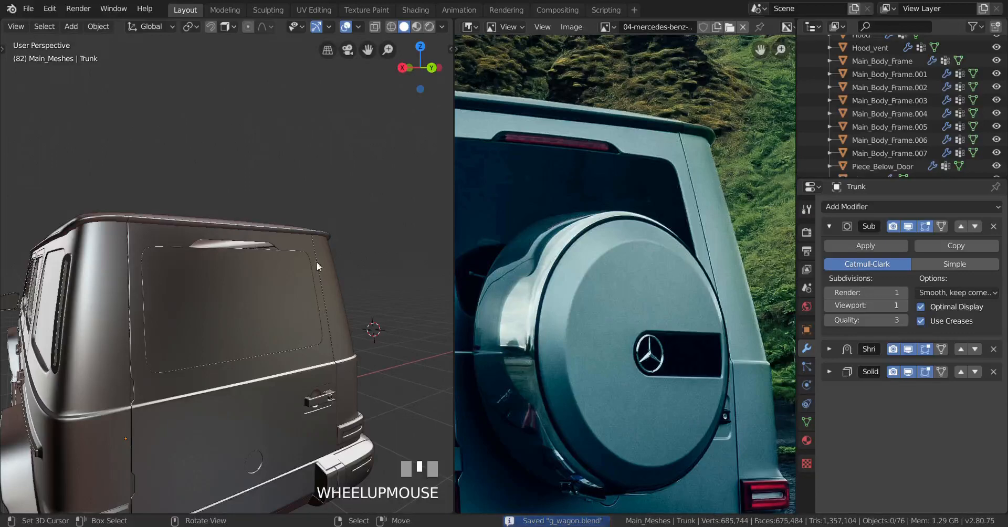
{"action": "scroll", "coordinate": [238, 285], "scroll_direction": "down", "scroll_amount": 3}
{"action": "middle_click_drag", "start_coordinate": [219, 305], "coordinate": [279, 238]}
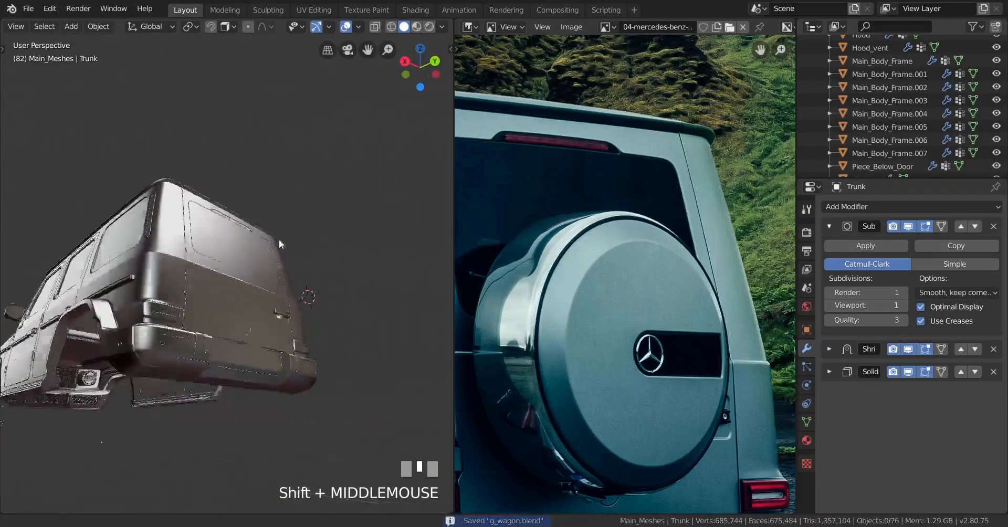
{"action": "scroll", "coordinate": [257, 310], "scroll_direction": "up", "scroll_amount": 5}
{"action": "scroll", "coordinate": [622, 420], "scroll_direction": "up", "scroll_amount": 5}
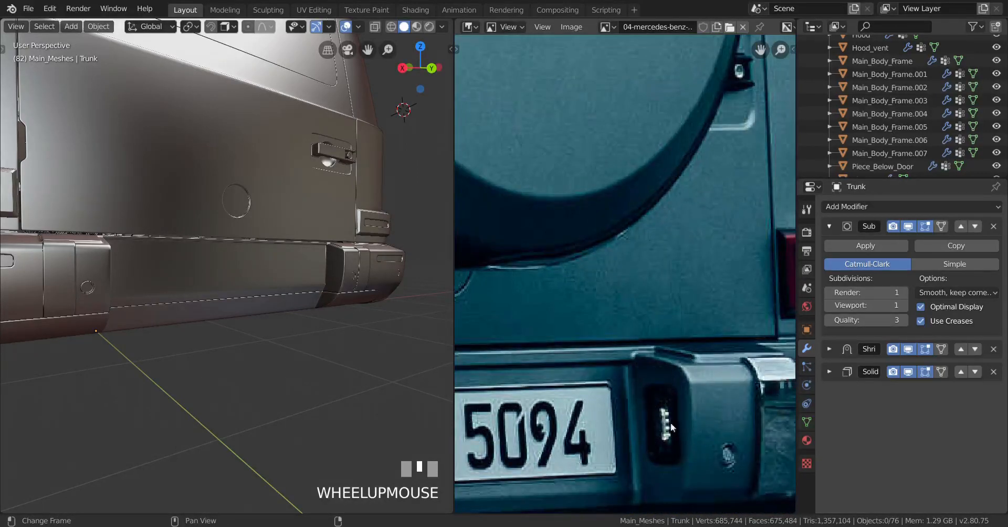
Look over the whole car from front to back and save the file again.
{"action": "scroll", "coordinate": [188, 303], "scroll_direction": "down", "scroll_amount": 6}
{"action": "middle_click_drag", "start_coordinate": [188, 303], "coordinate": [287, 331]}
{"action": "mouse_move", "coordinate": [287, 331]}
{"action": "middle_mouse_down", "text": "shift"}
{"action": "mouse_move", "coordinate": [276, 333]}
{"action": "mouse_move", "coordinate": [295, 340]}
{"action": "middle_mouse_up", "text": "shift"}
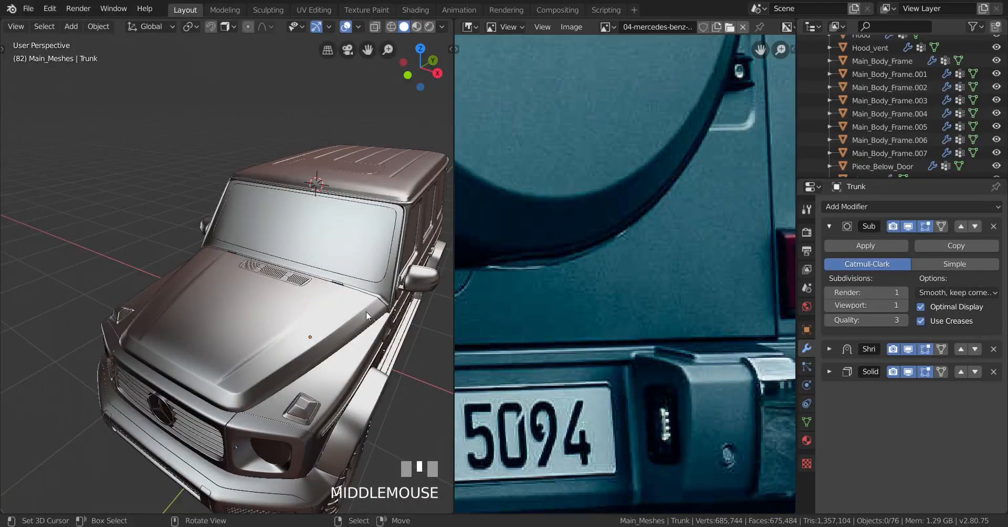
{"action": "middle_click_drag", "start_coordinate": [367, 311], "coordinate": [231, 284]}
{"action": "middle_click_drag", "start_coordinate": [310, 313], "coordinate": [379, 300]}
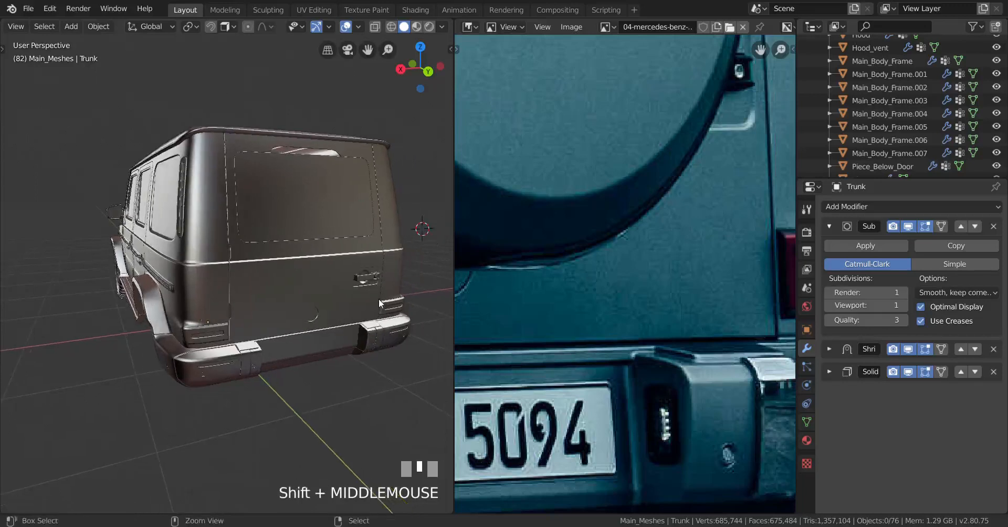
{"action": "key", "text": "ctrl+s"}
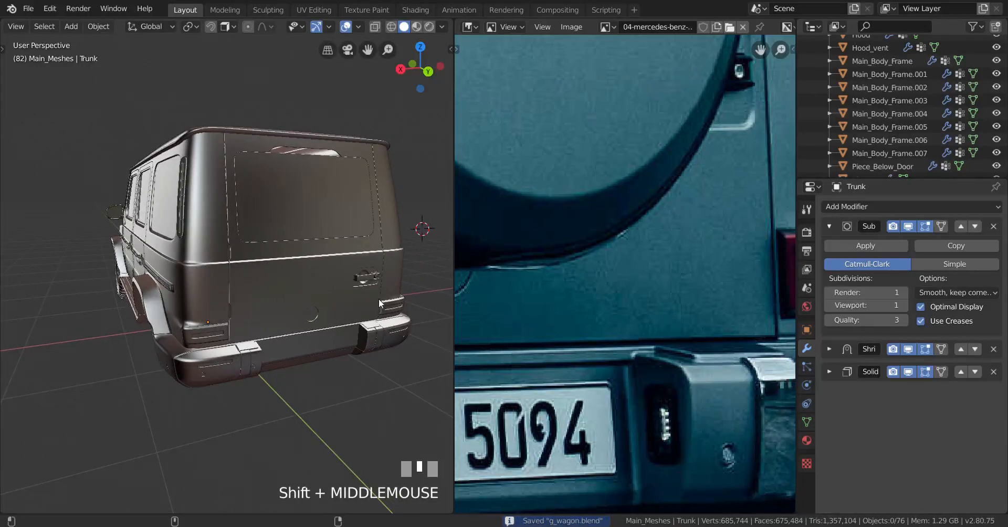